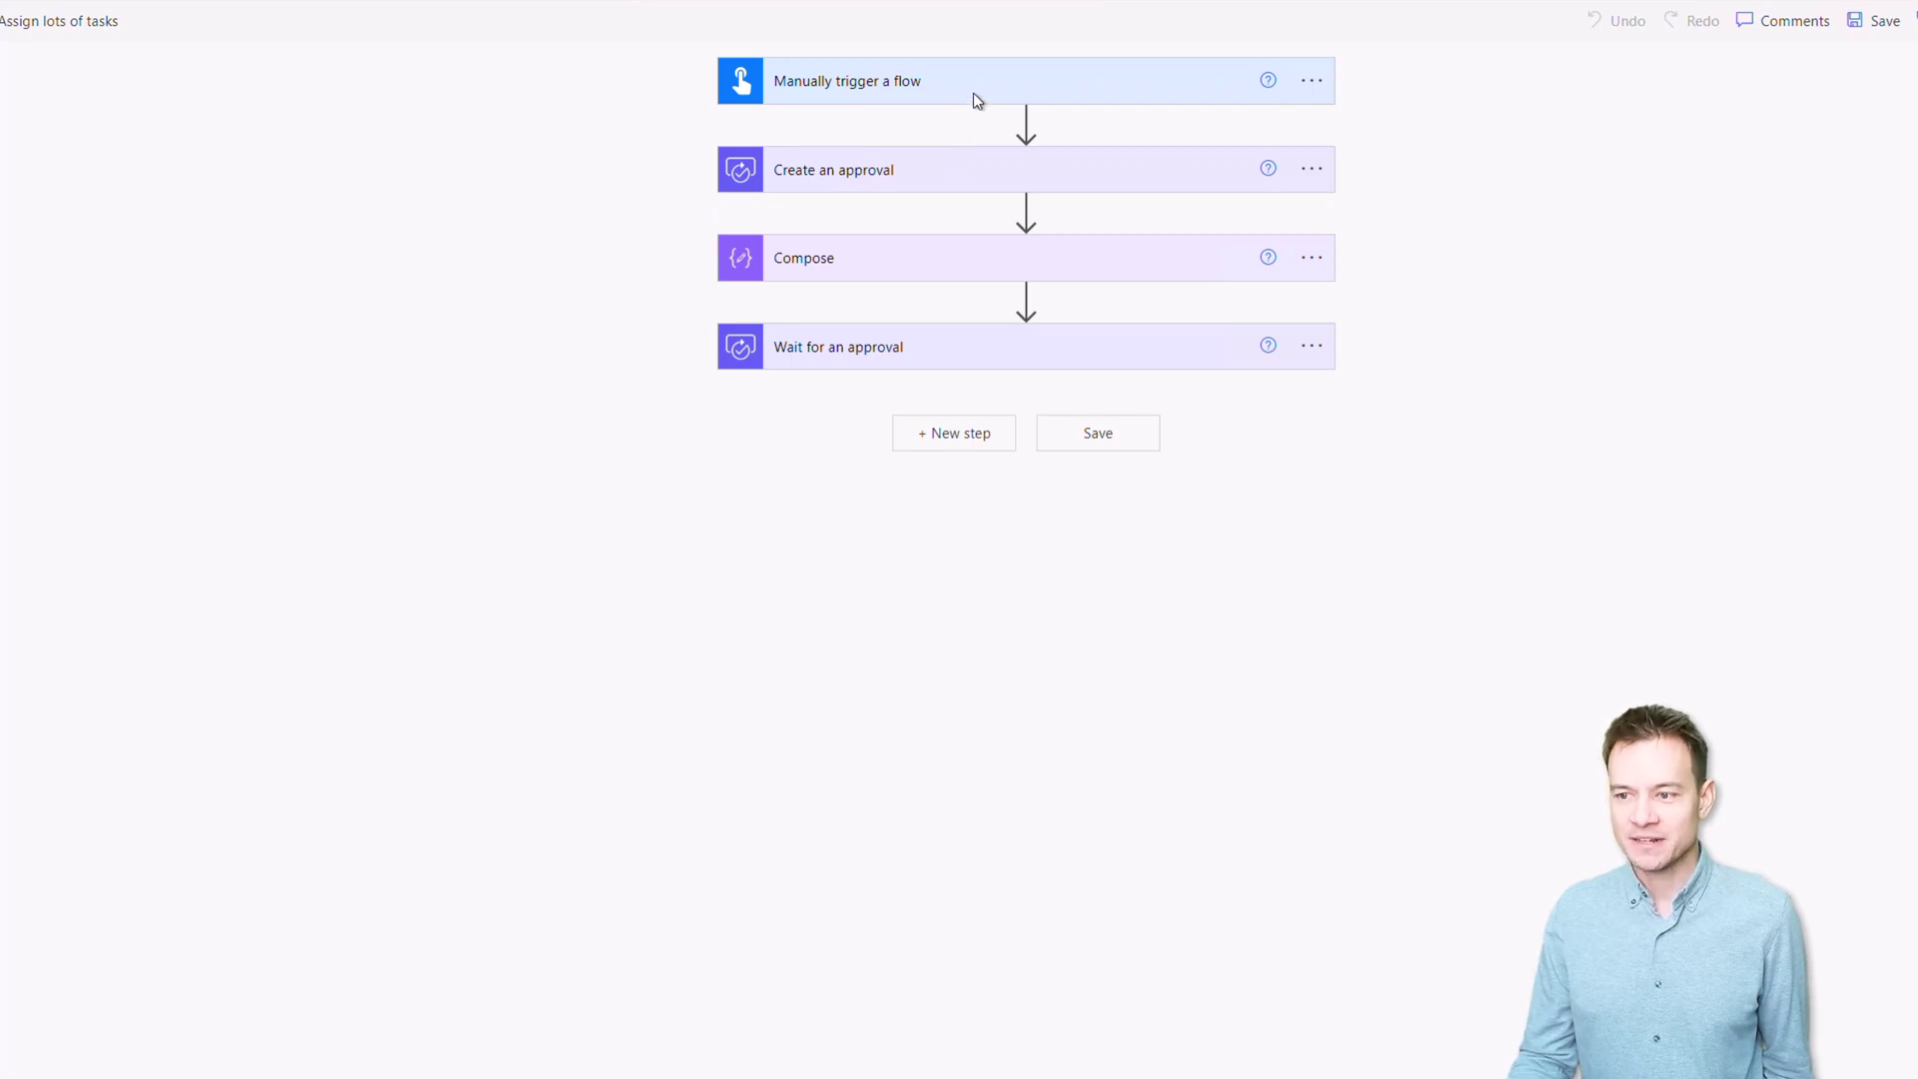
# - Expand the manual trigger and the Create an approval step to show its advanced options
pyautogui.click(929, 96)
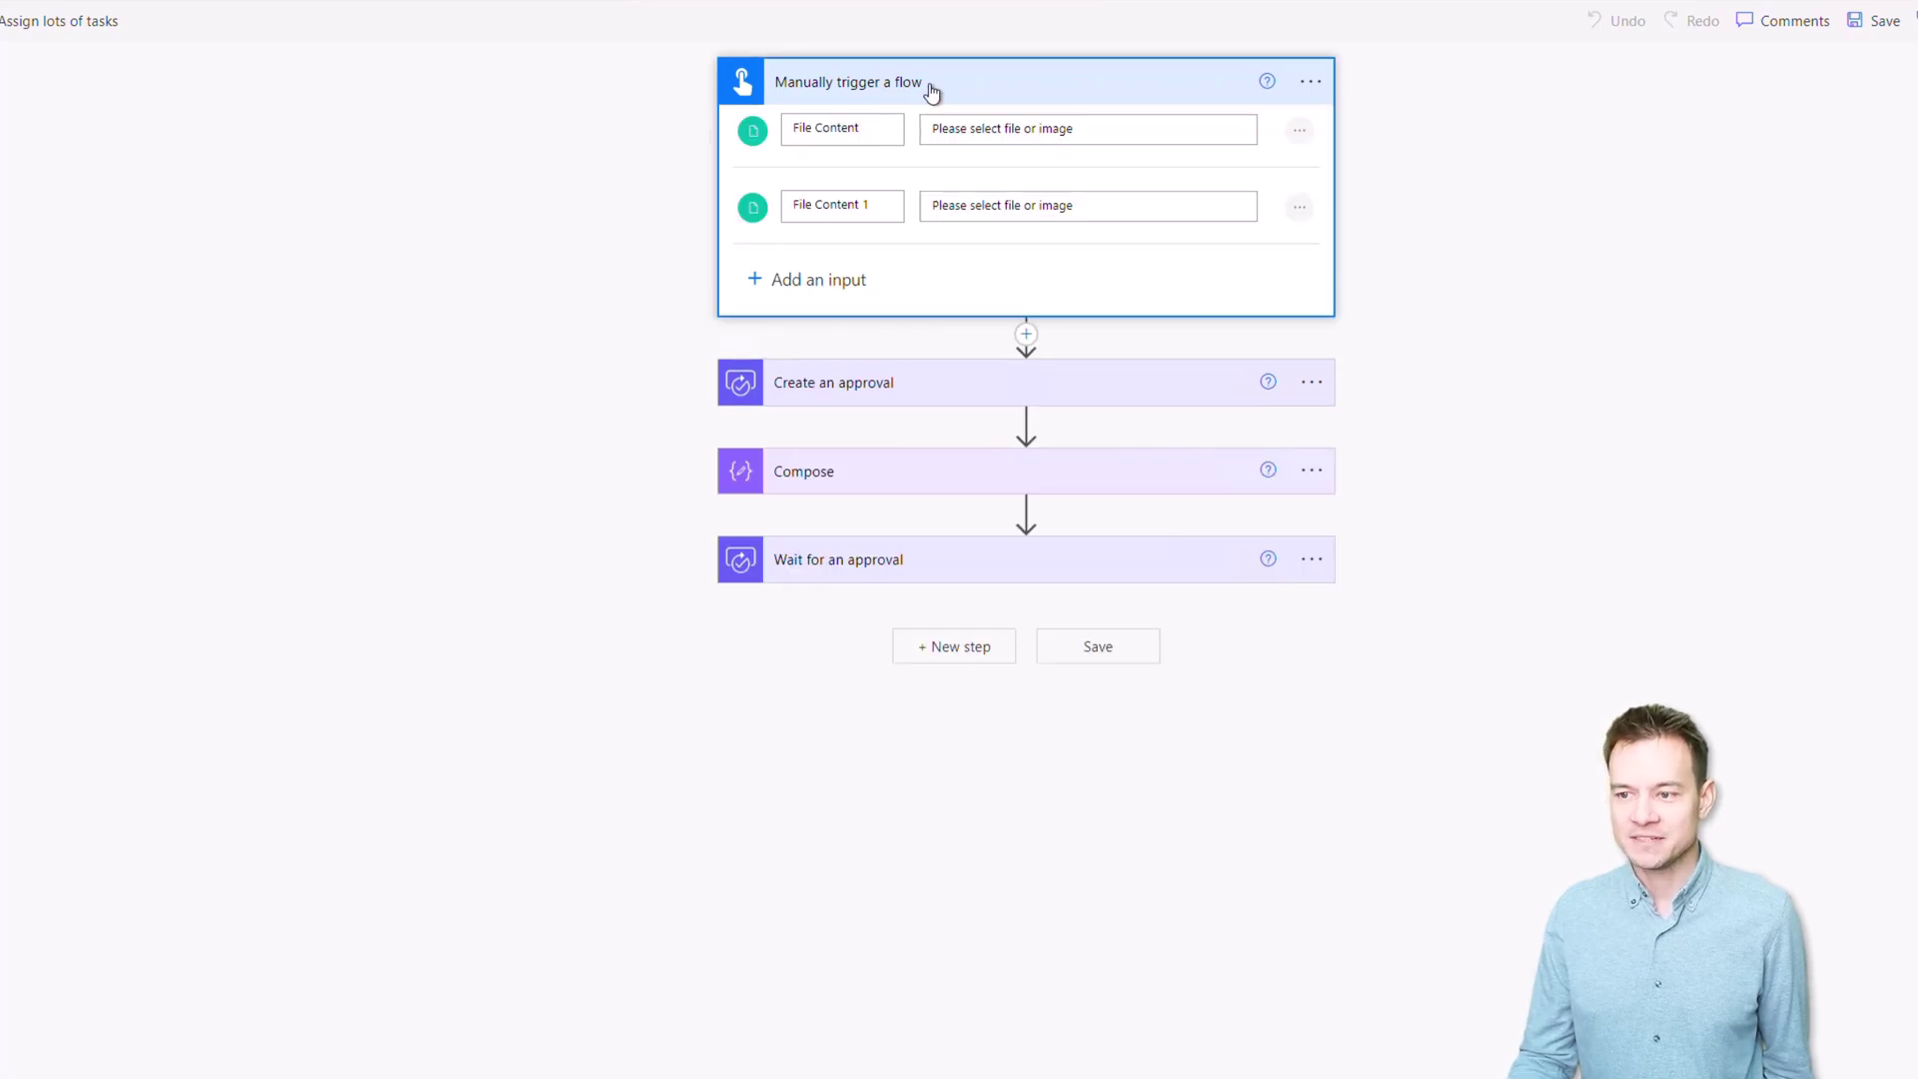
pyautogui.click(939, 399)
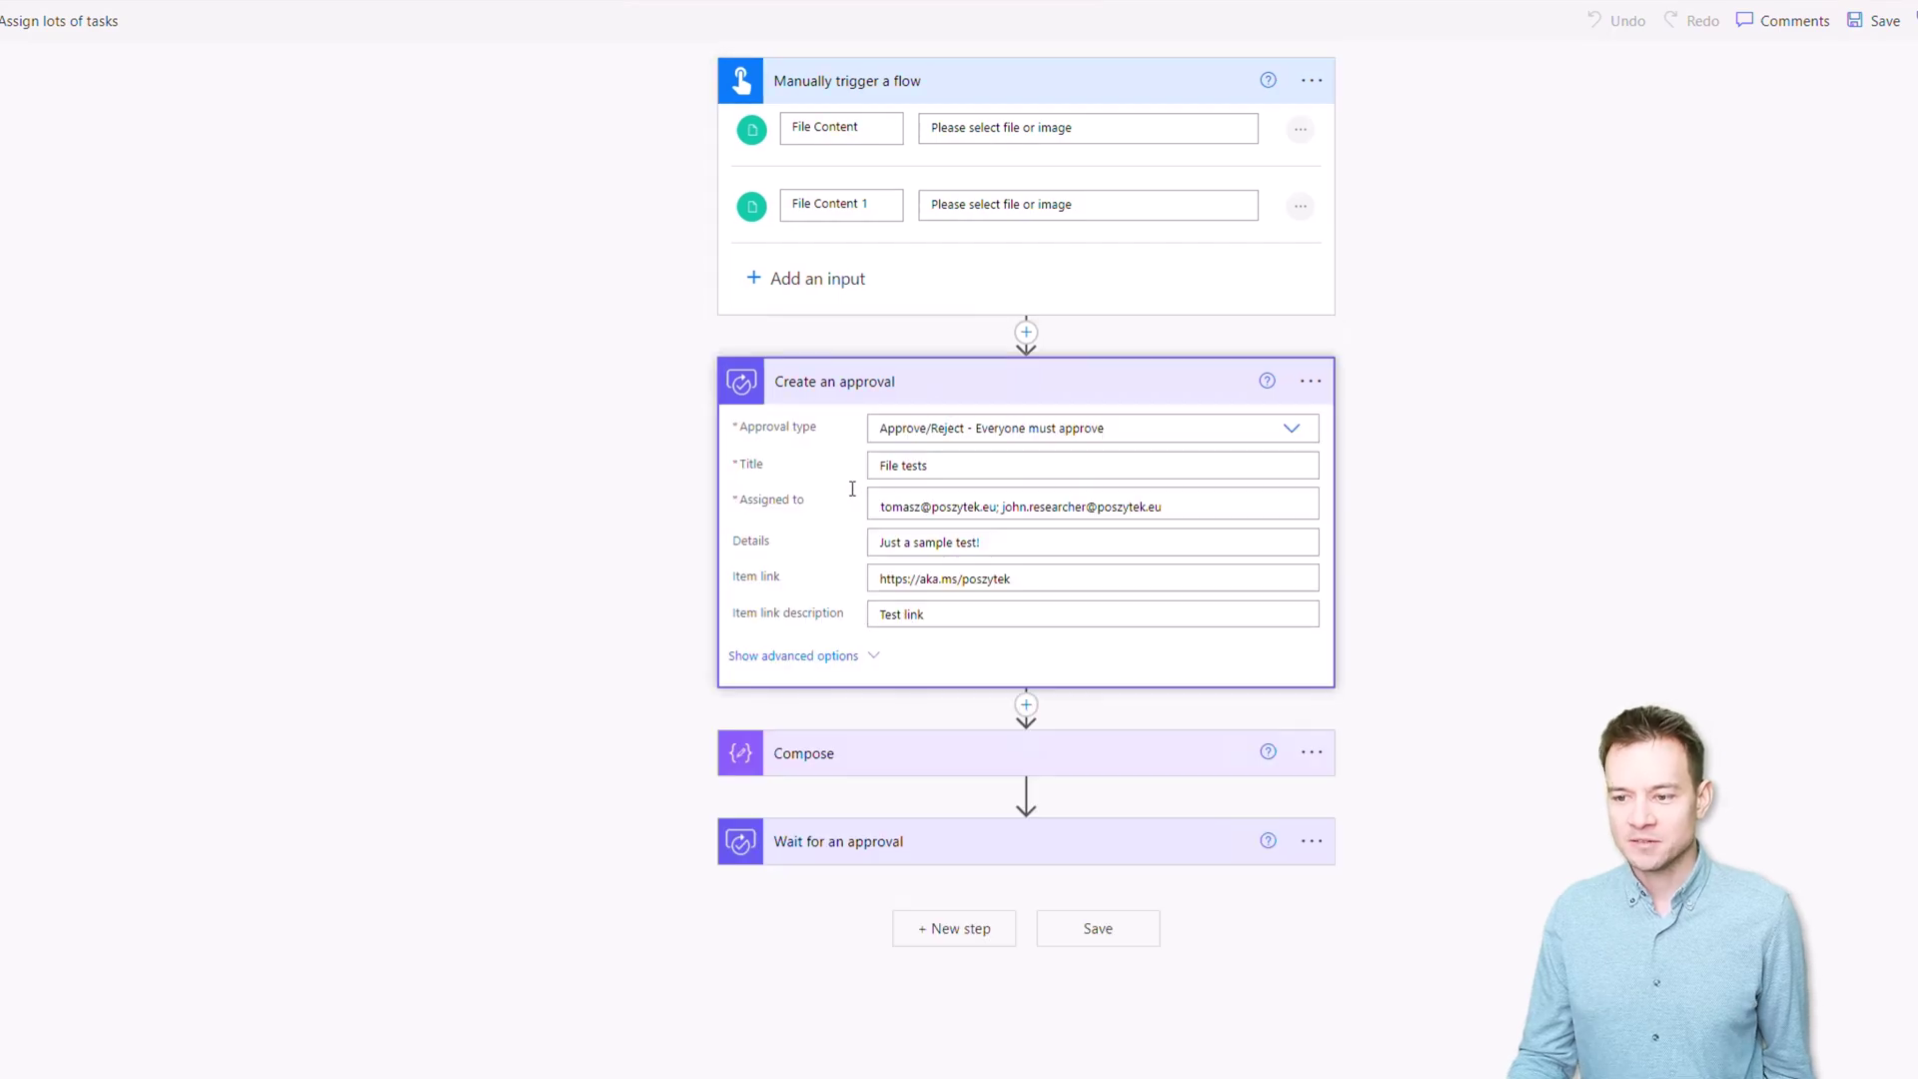
pyautogui.click(837, 654)
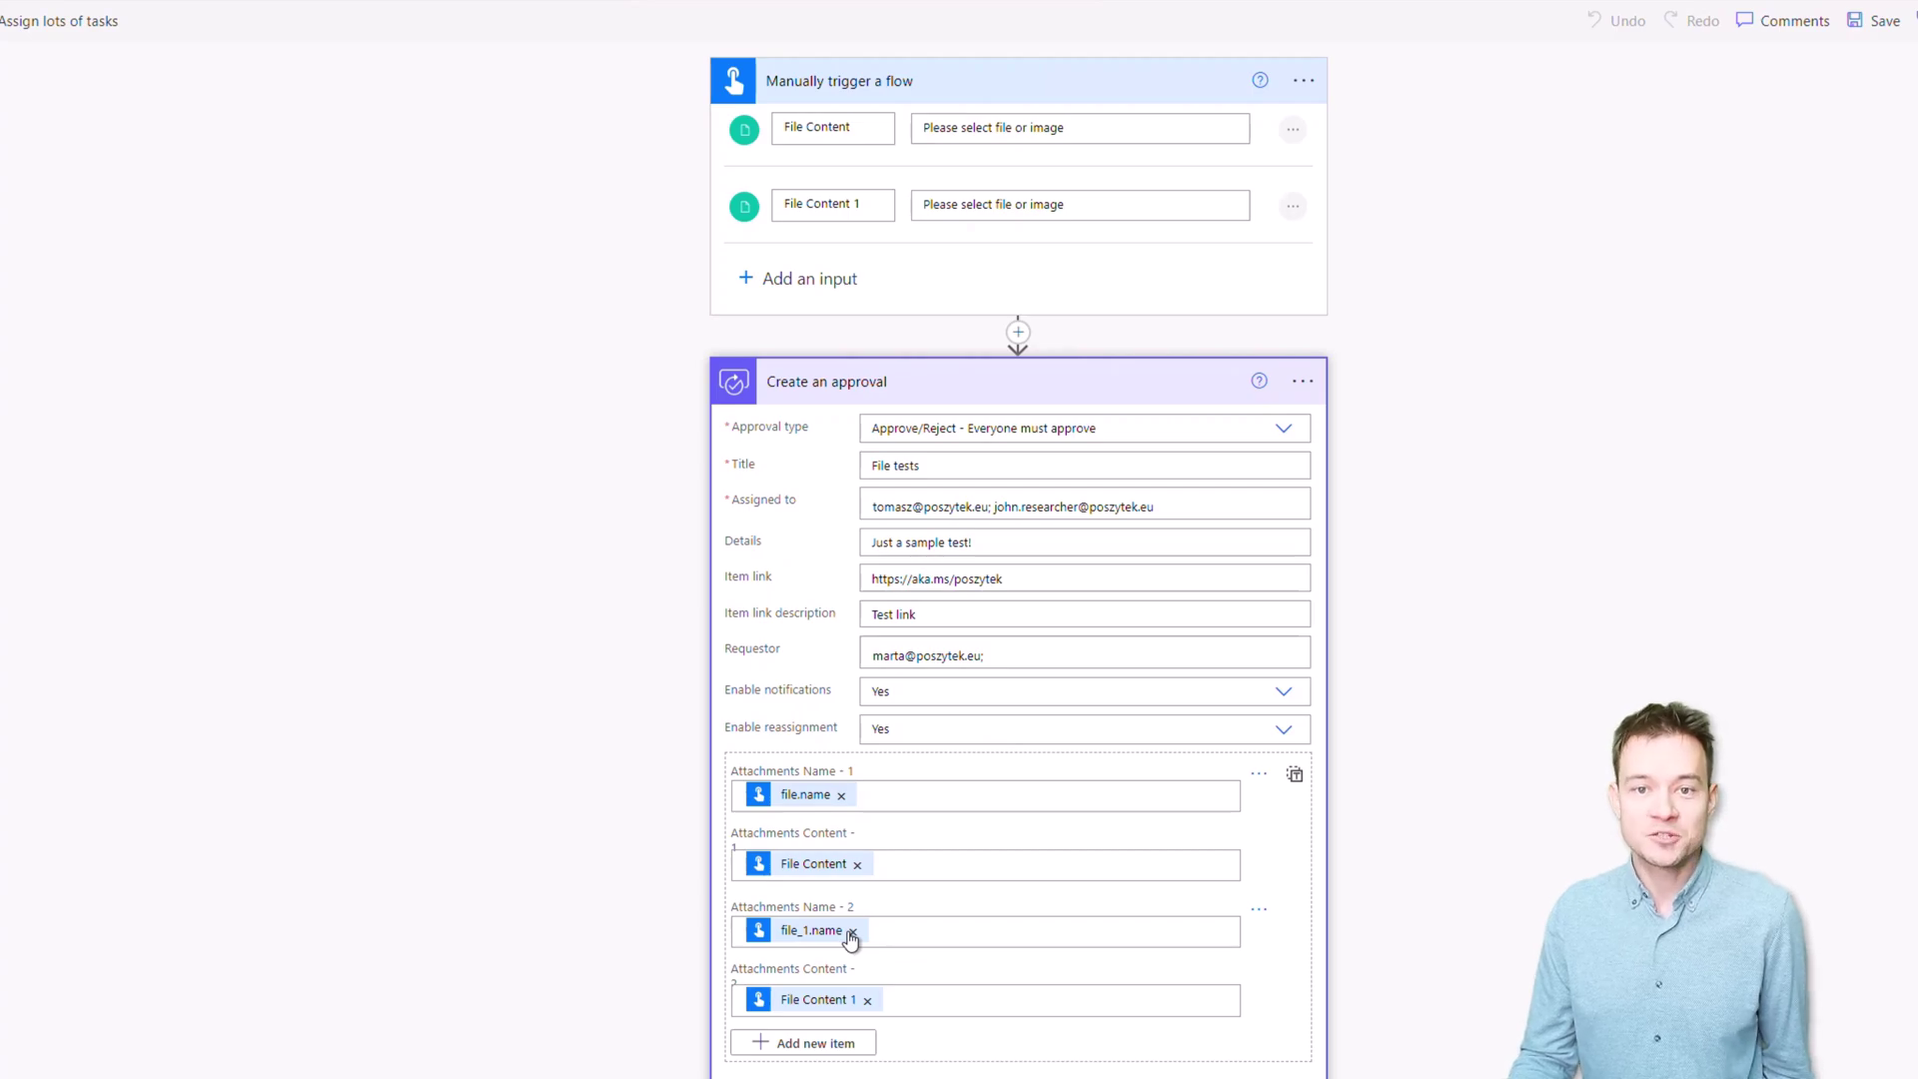
# - Append ' - demo' to the approval title so it reads 'File tests - demo', then bring up testing
pyautogui.click(982, 468)
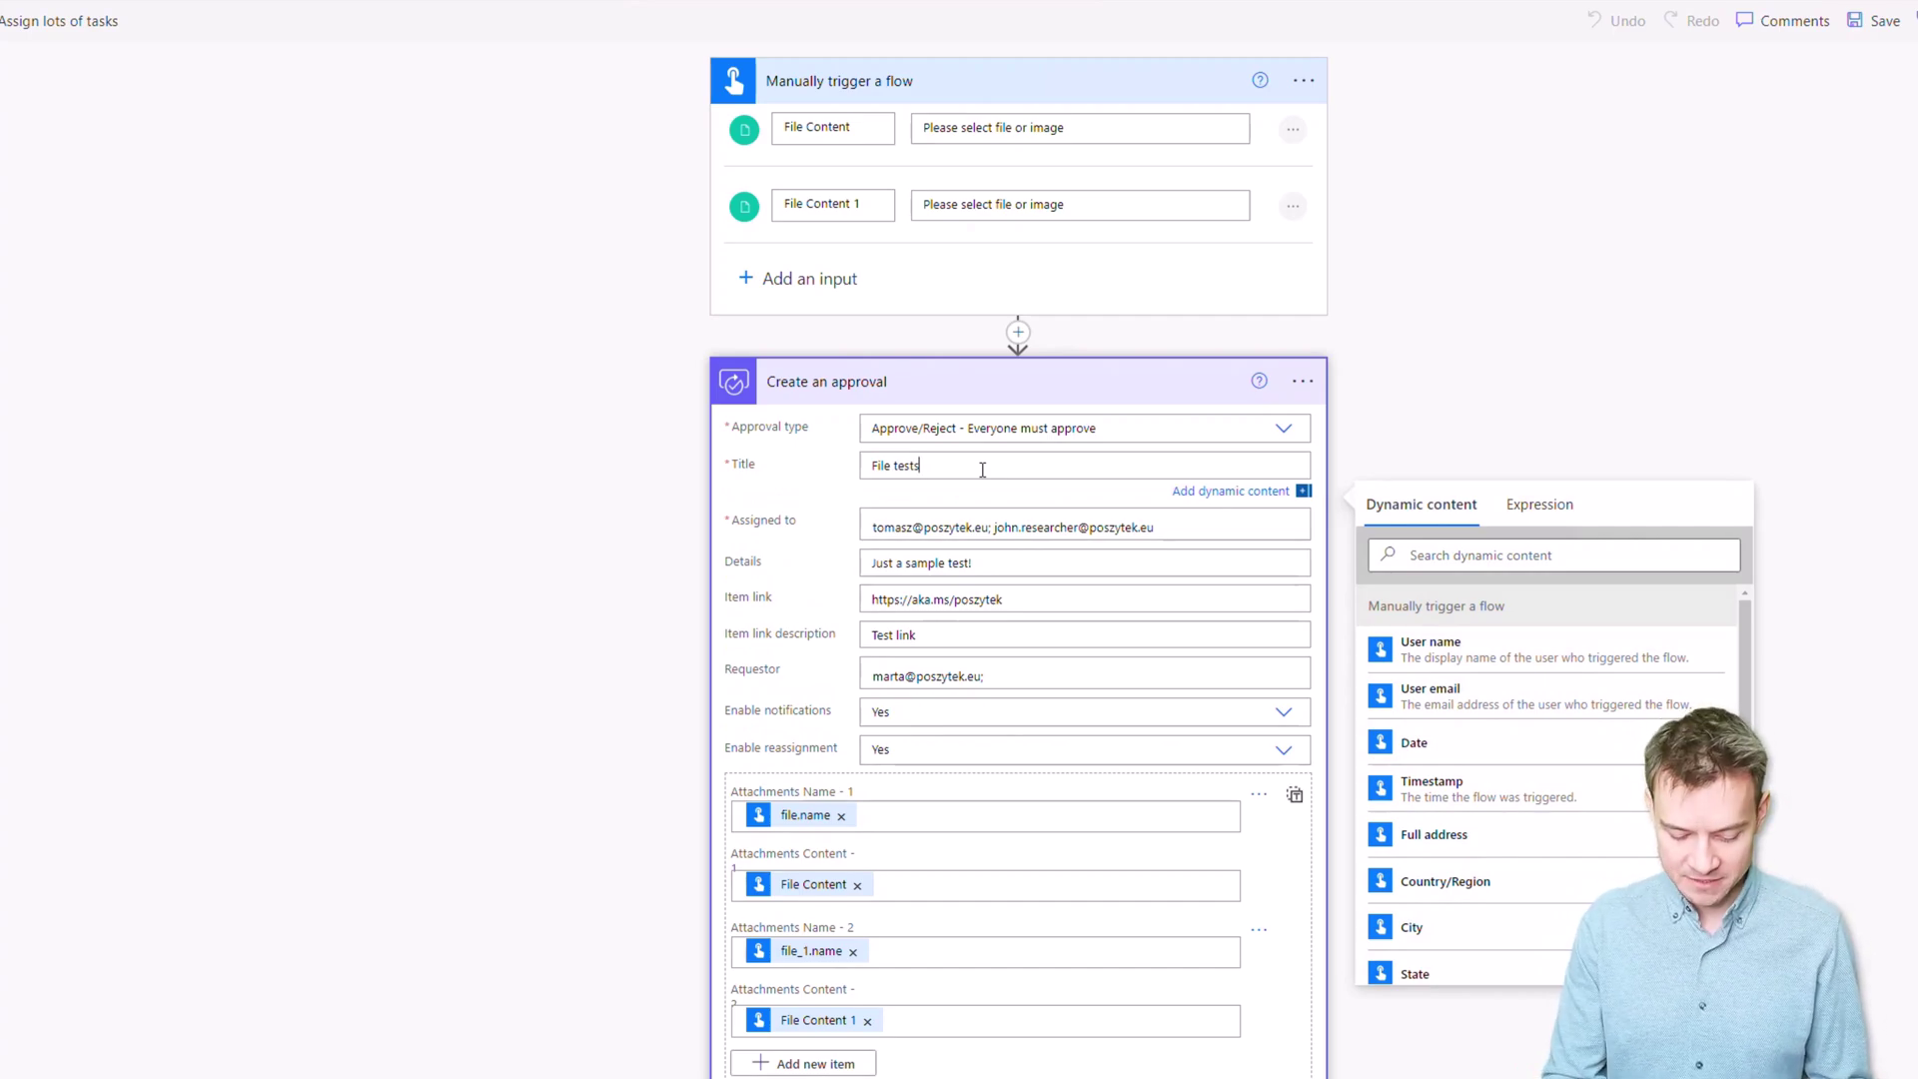
pyautogui.write('- demo')
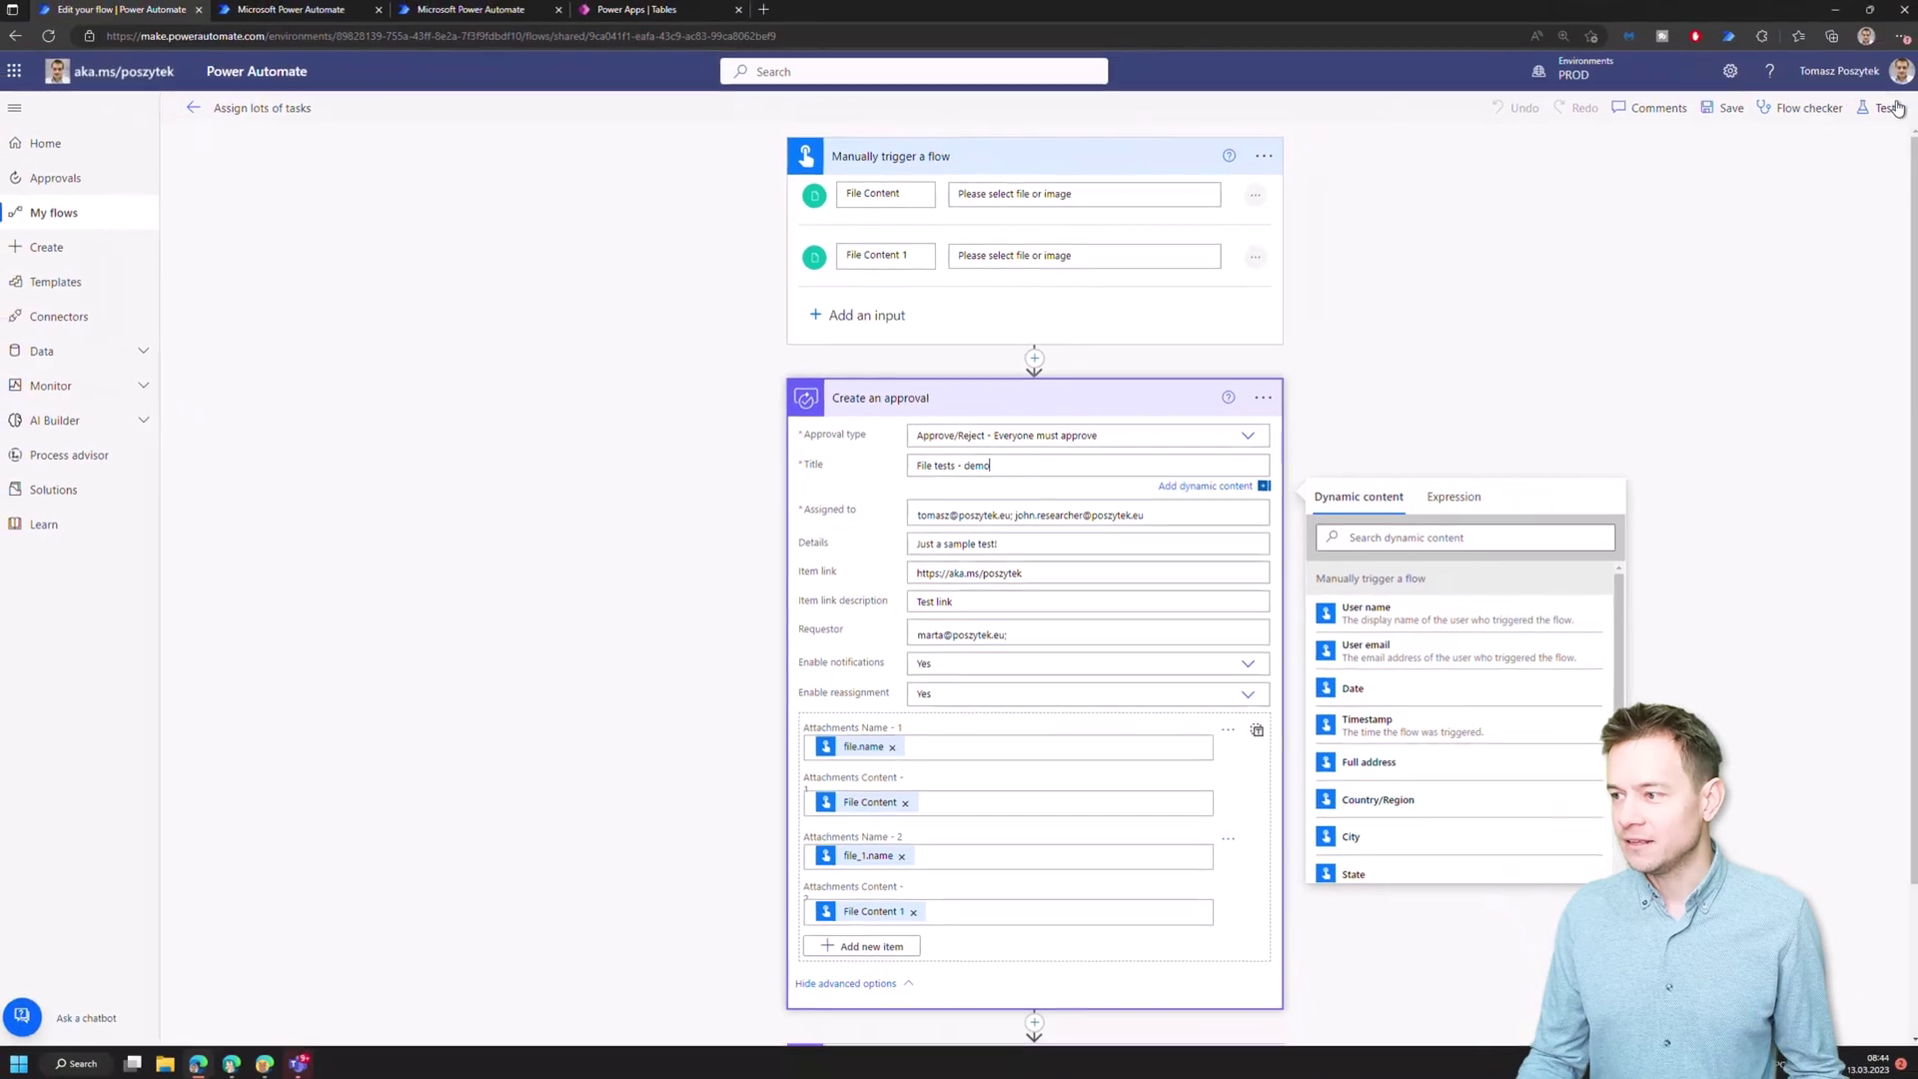
pyautogui.click(1888, 108)
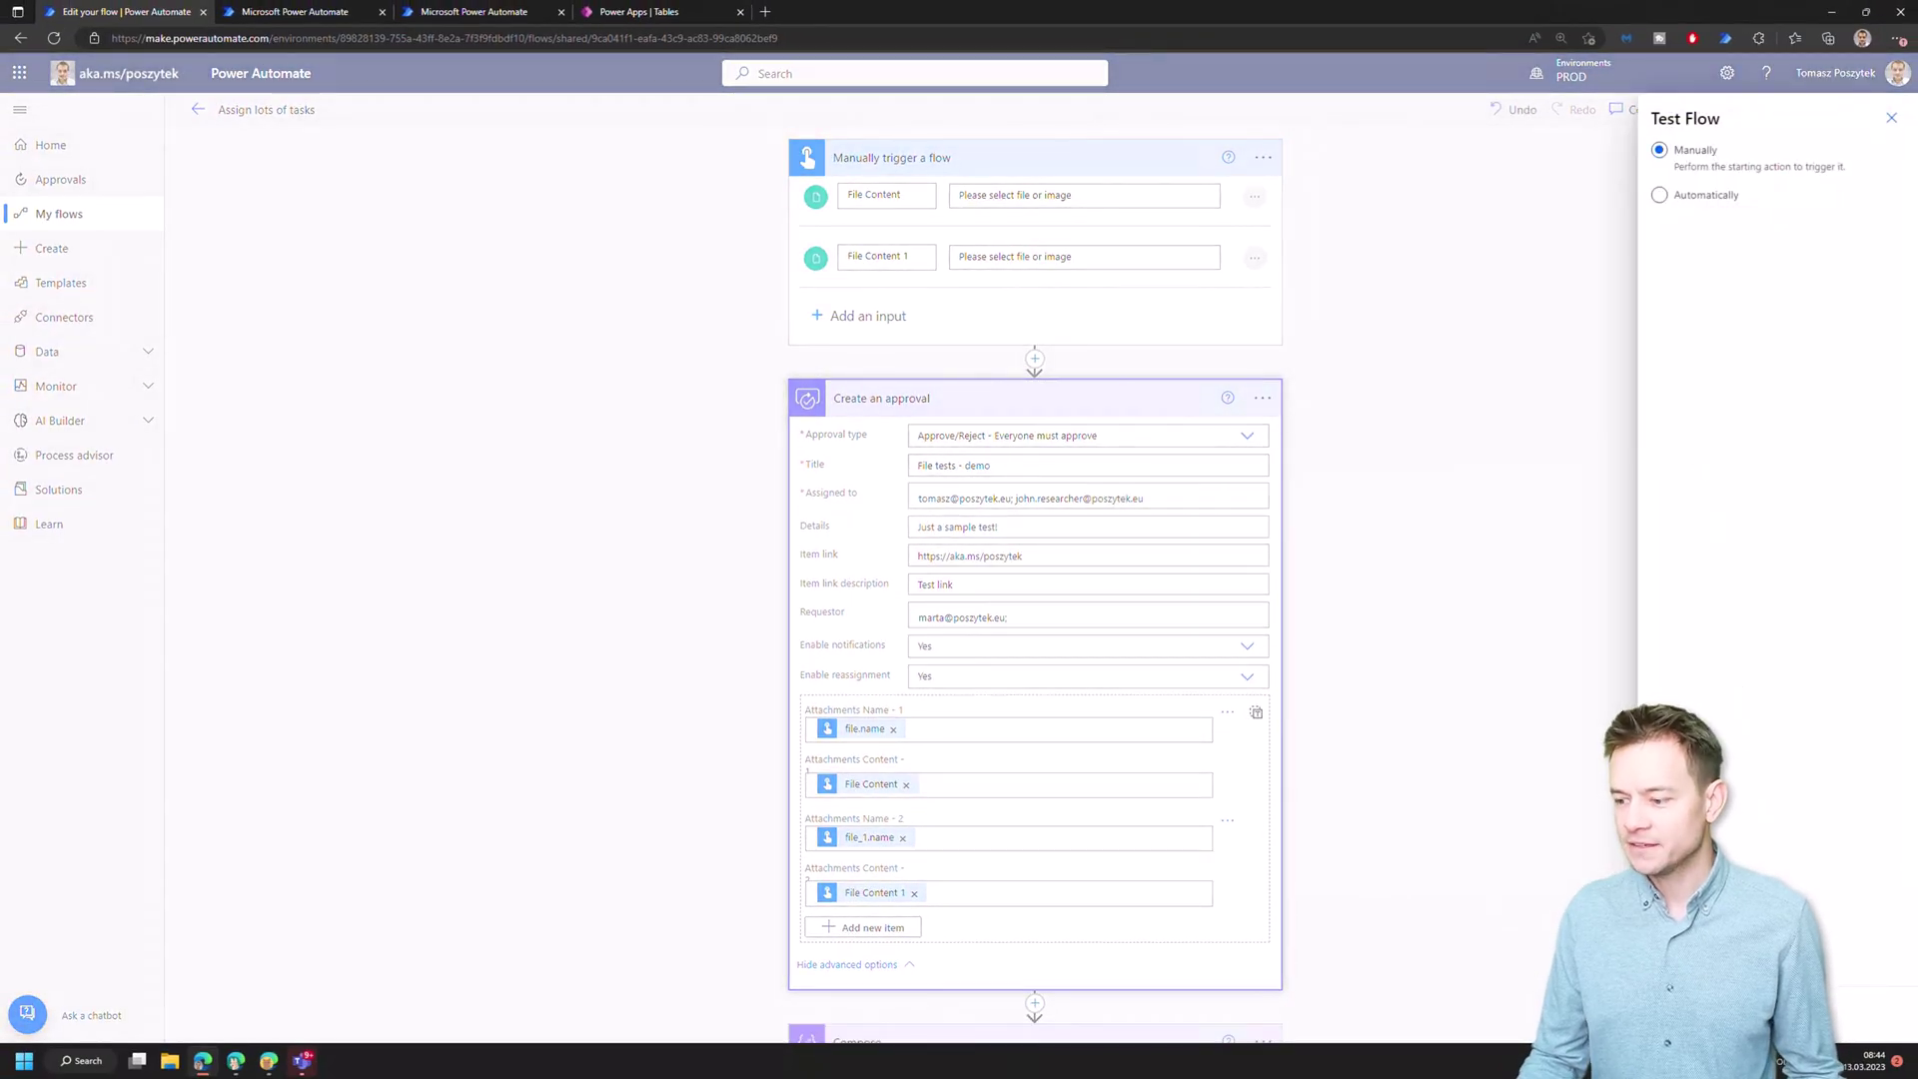
# - Save the flow and launch a manual test, bringing up the Run flow pane's two file inputs
pyautogui.click(1678, 1011)
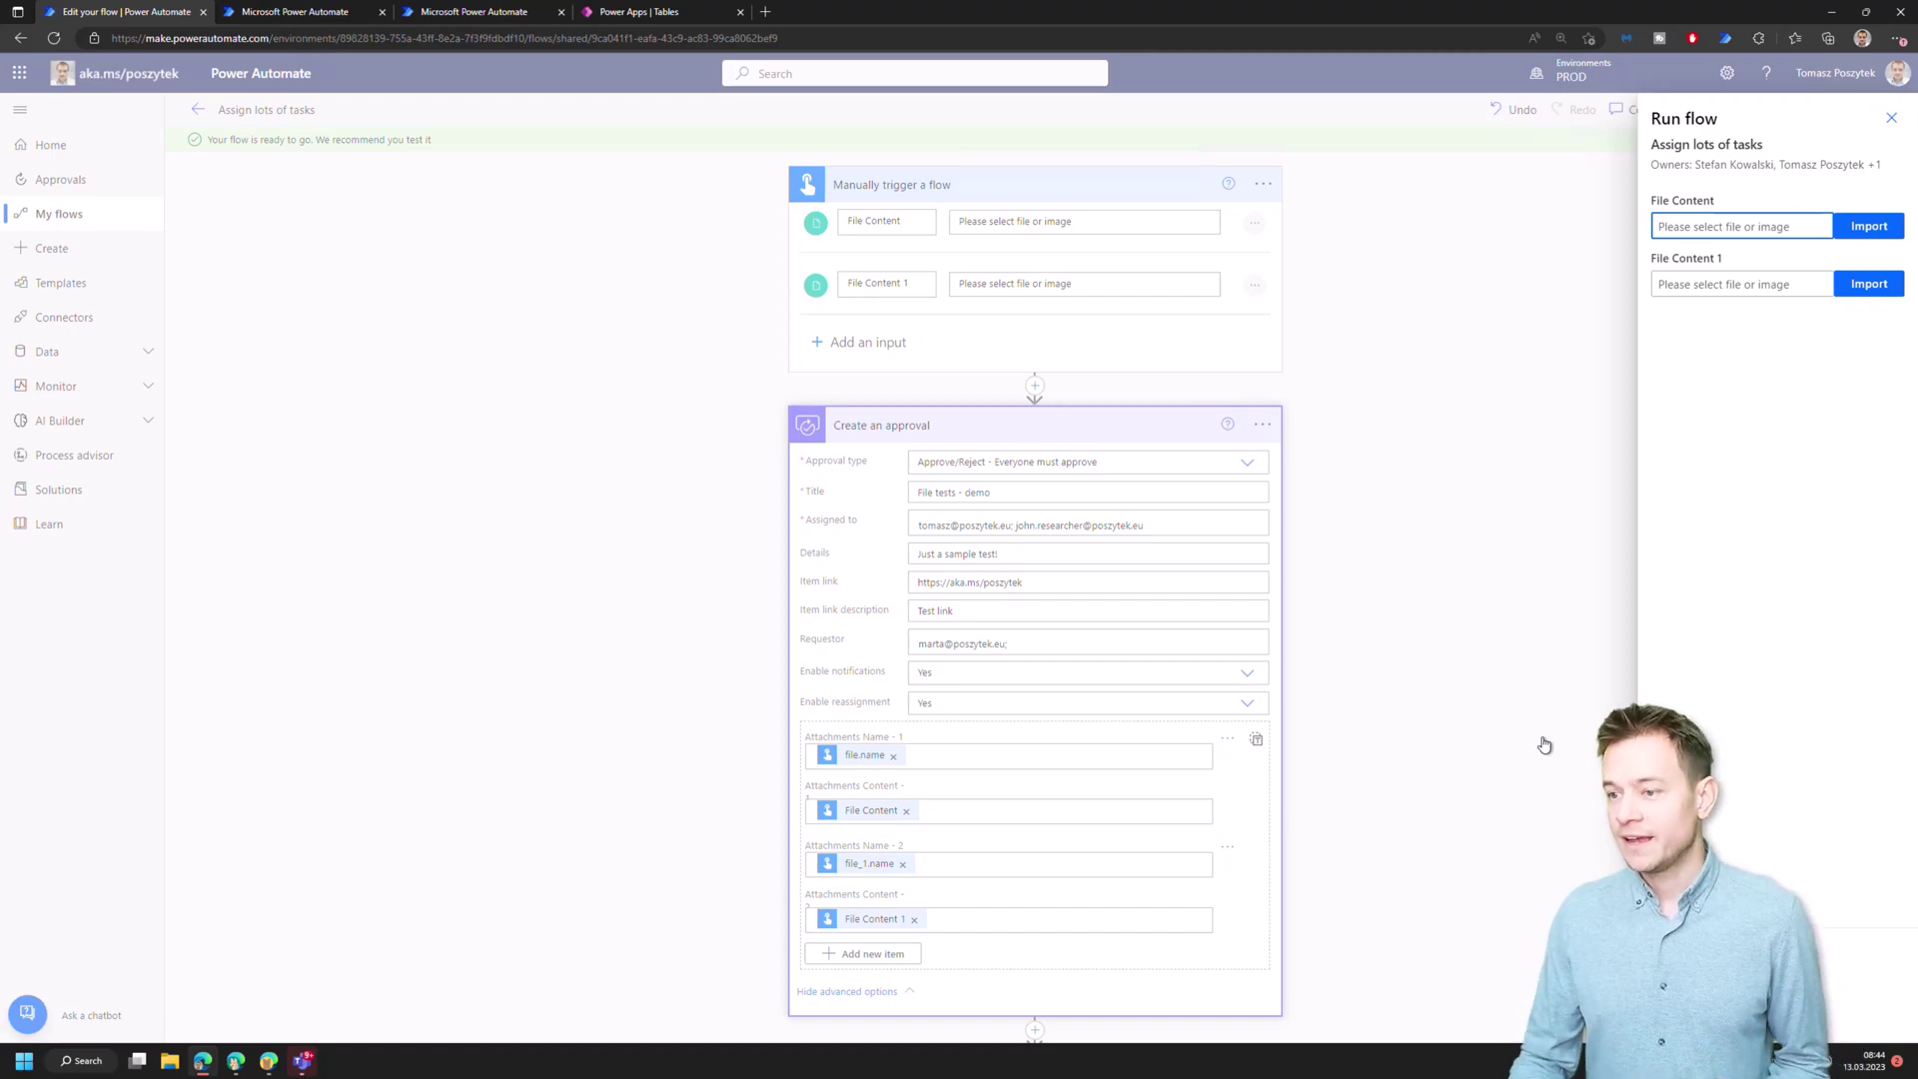
# - Import Test1.docx for File Content and download.png for File Content 1, then run the flow
pyautogui.click(1860, 230)
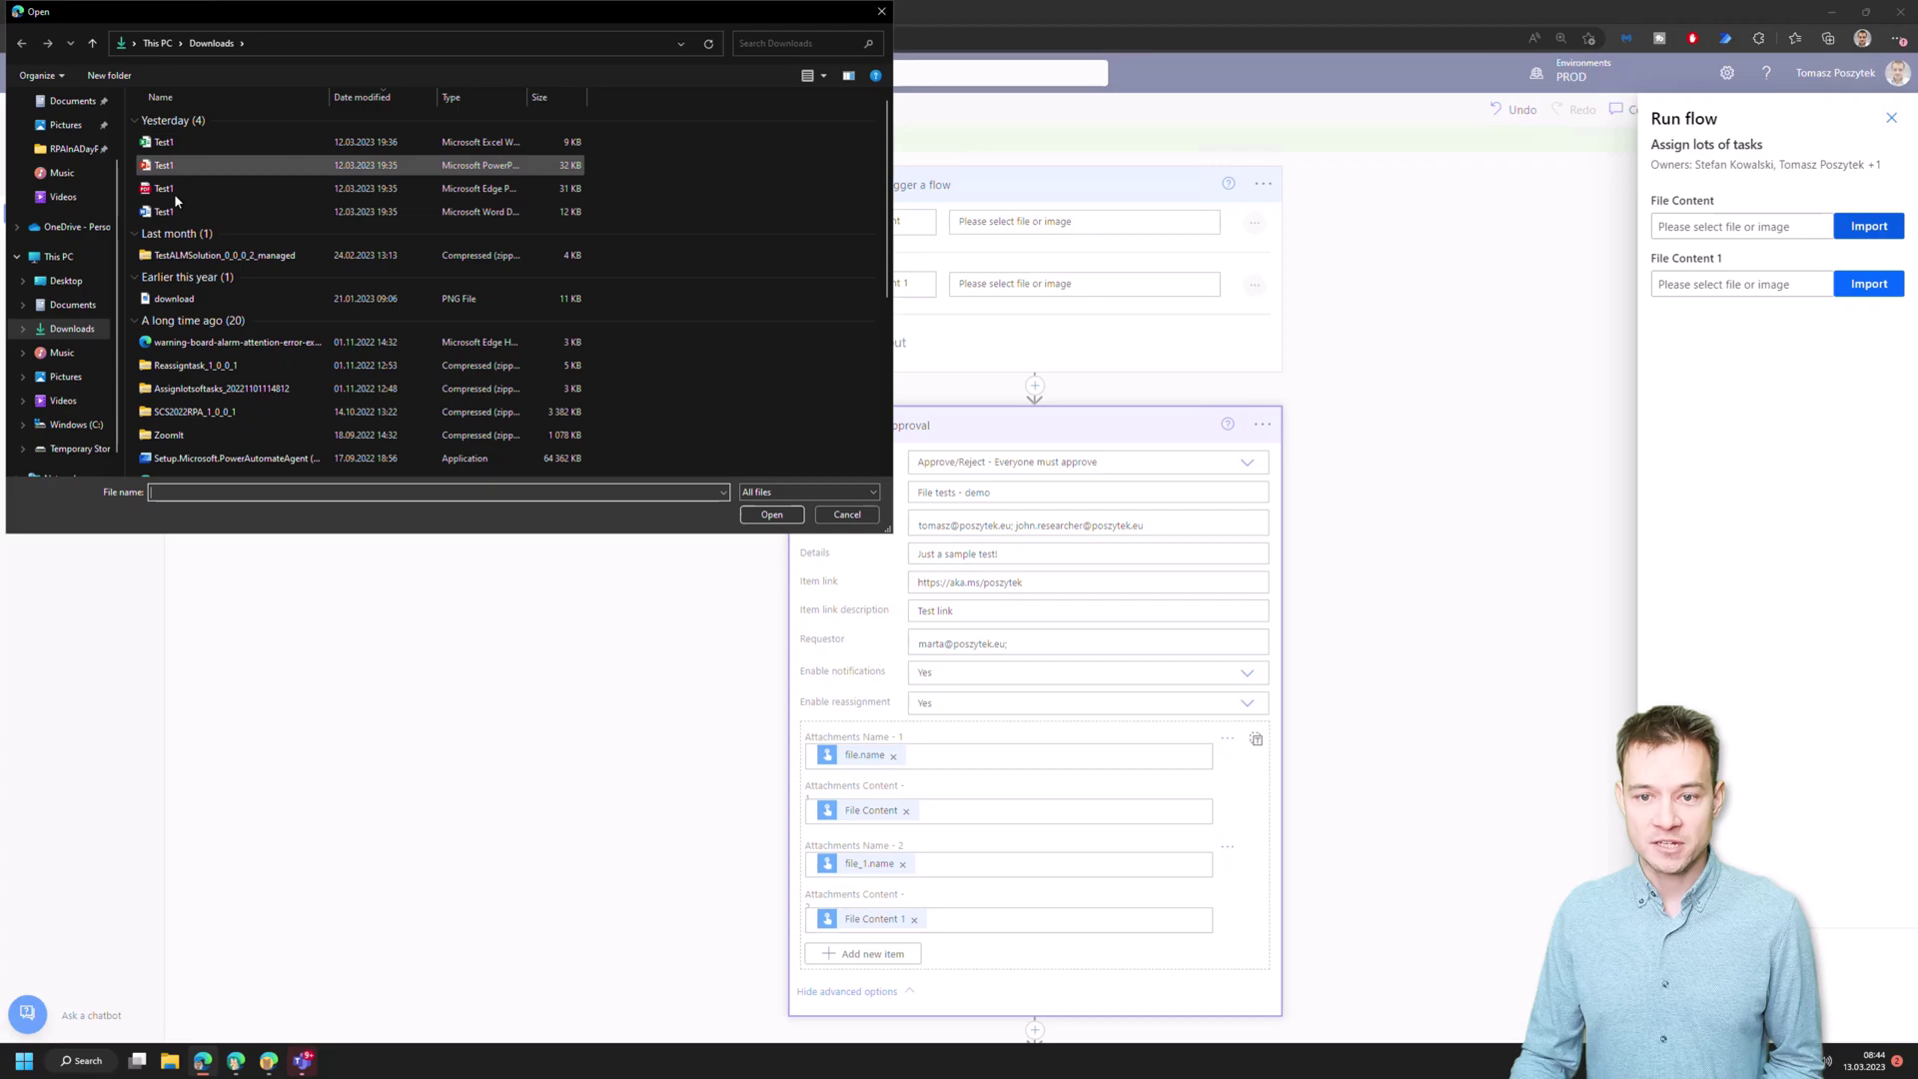
pyautogui.click(170, 212)
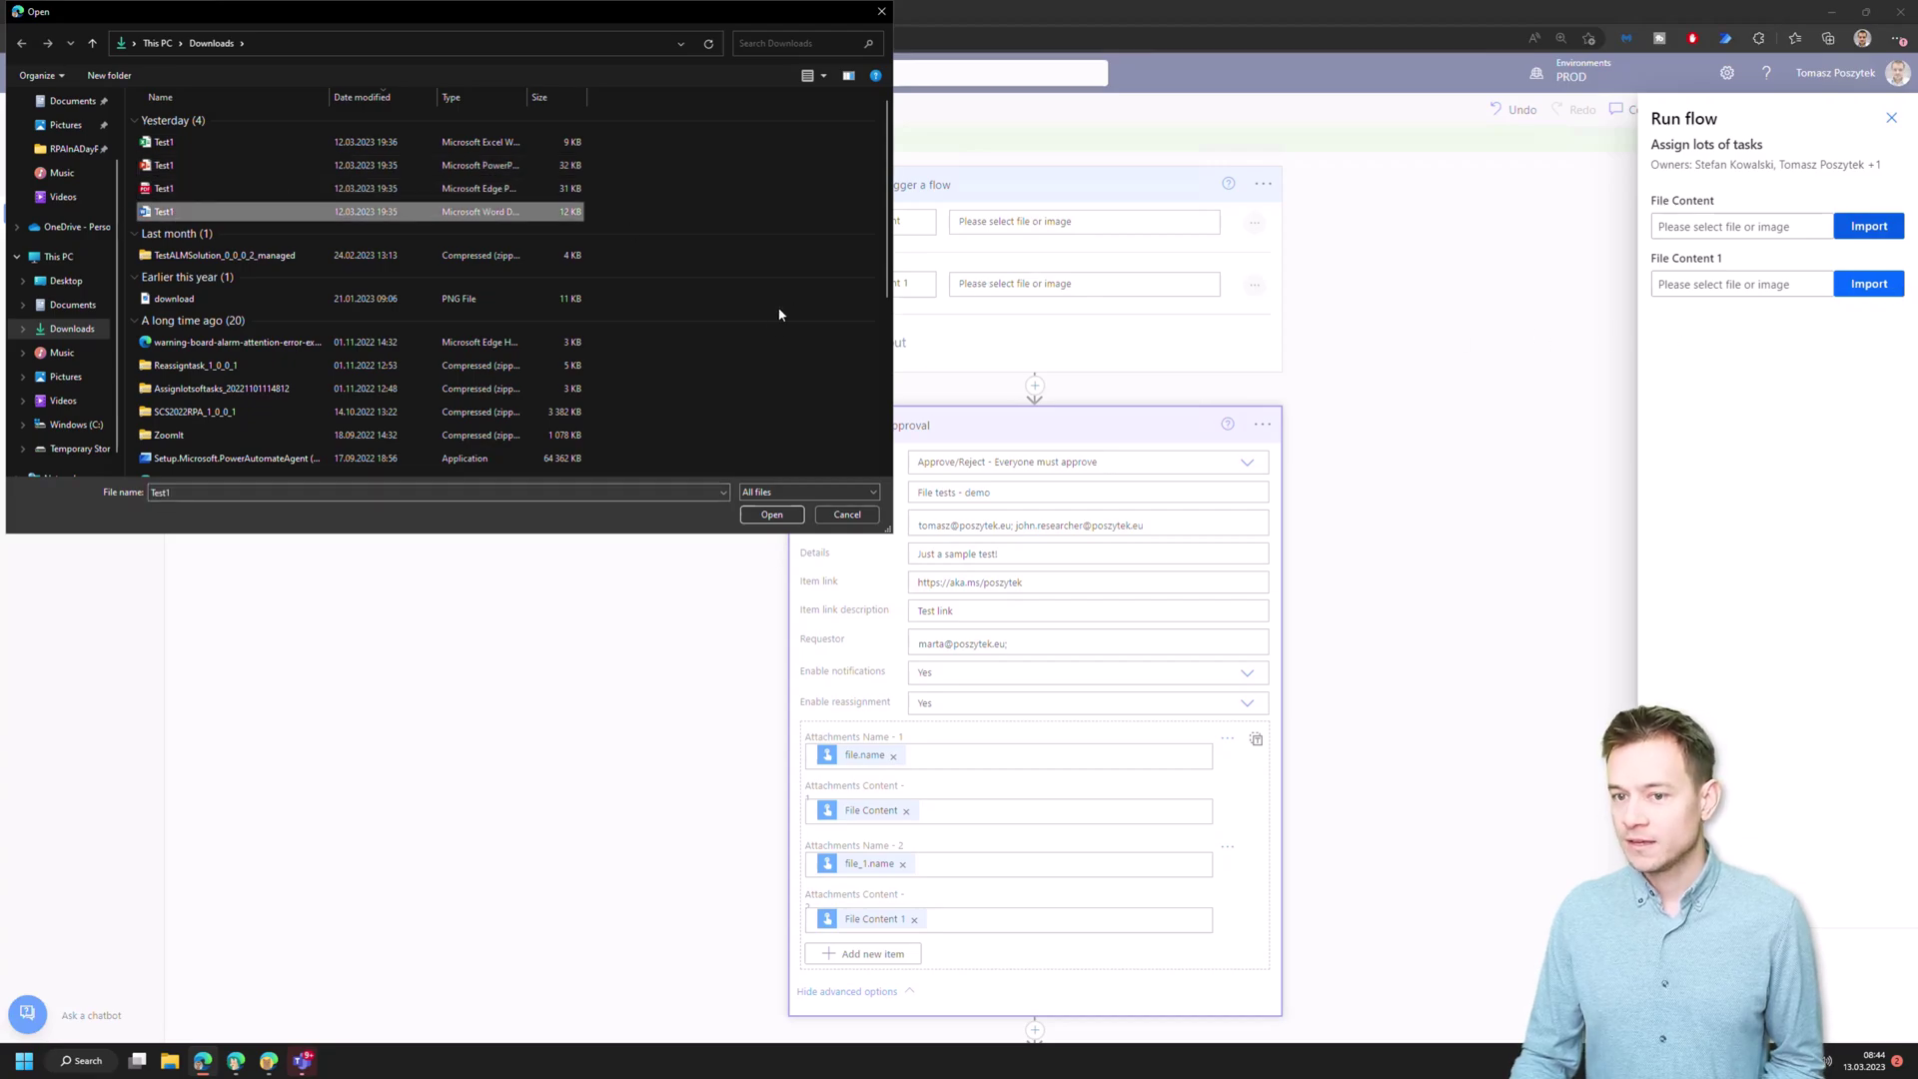
pyautogui.click(773, 515)
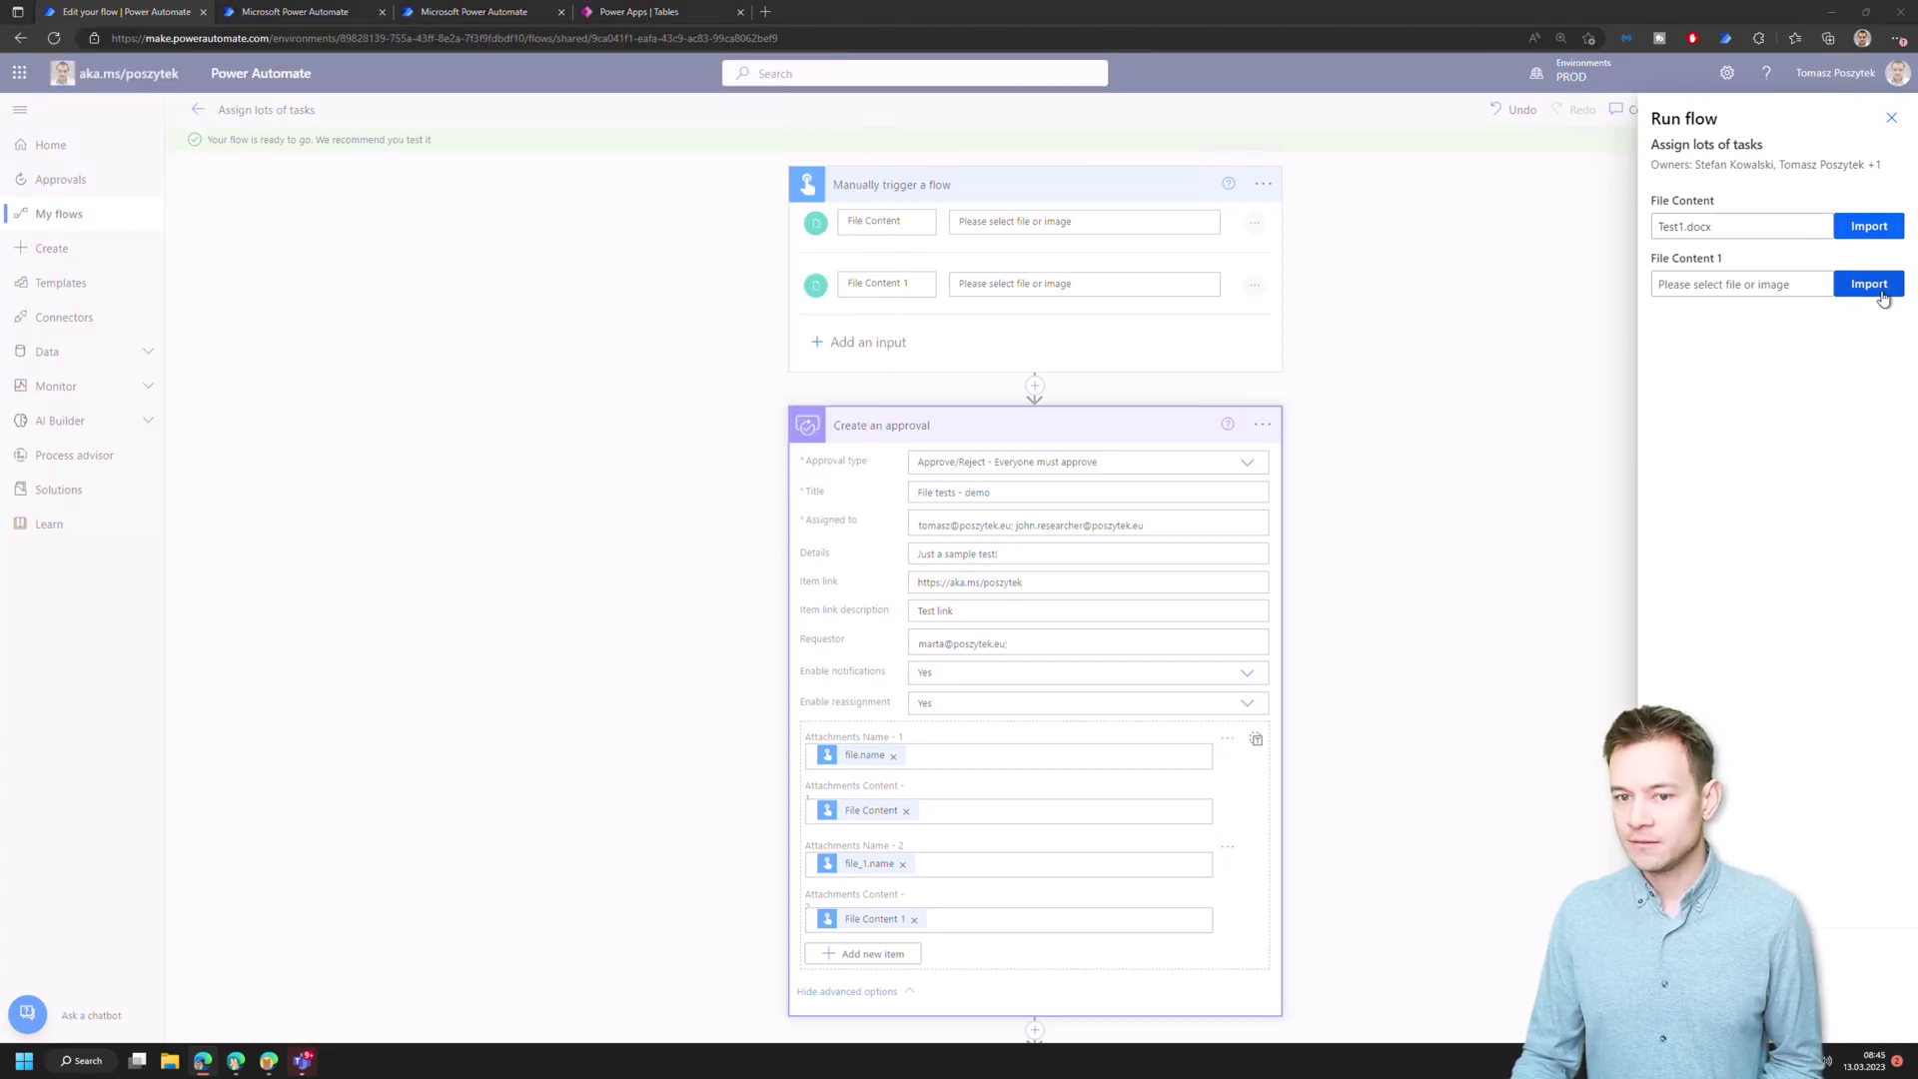
pyautogui.click(1878, 285)
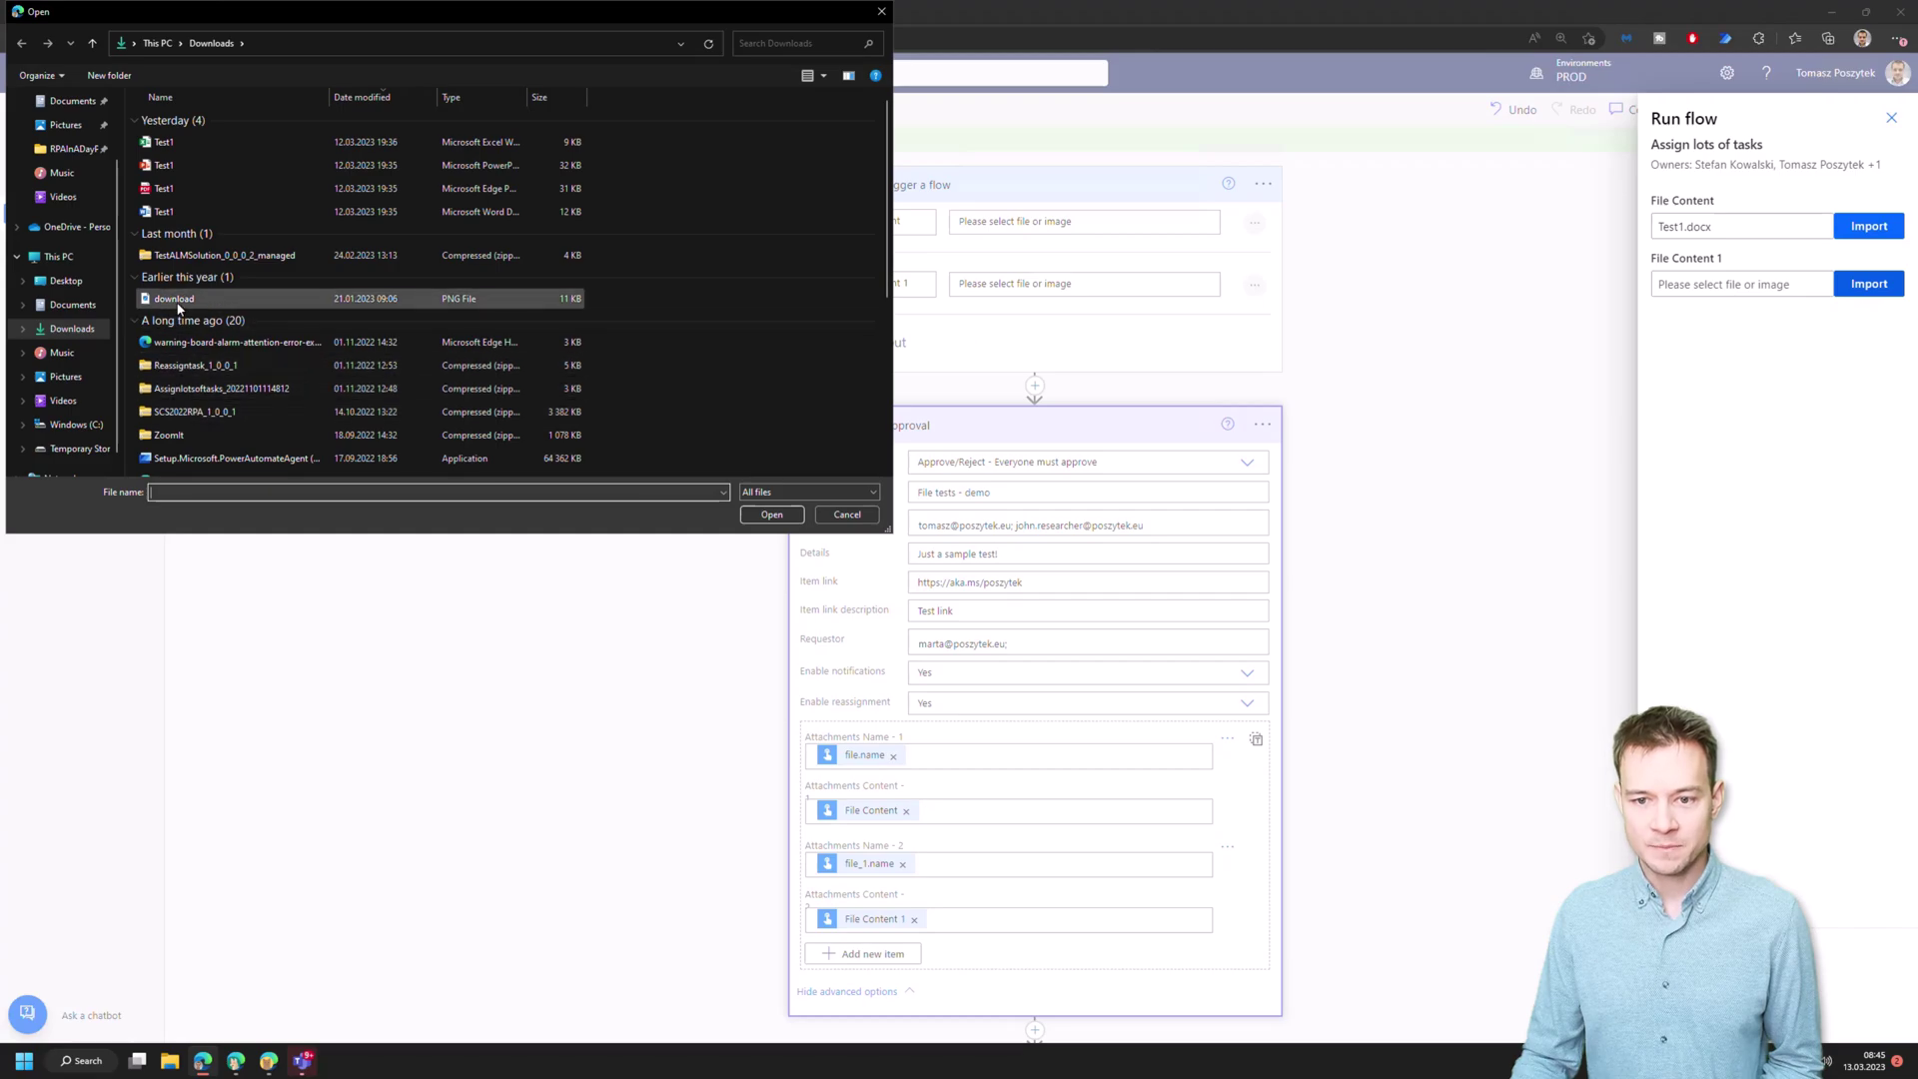
pyautogui.click(173, 299)
pyautogui.click(772, 516)
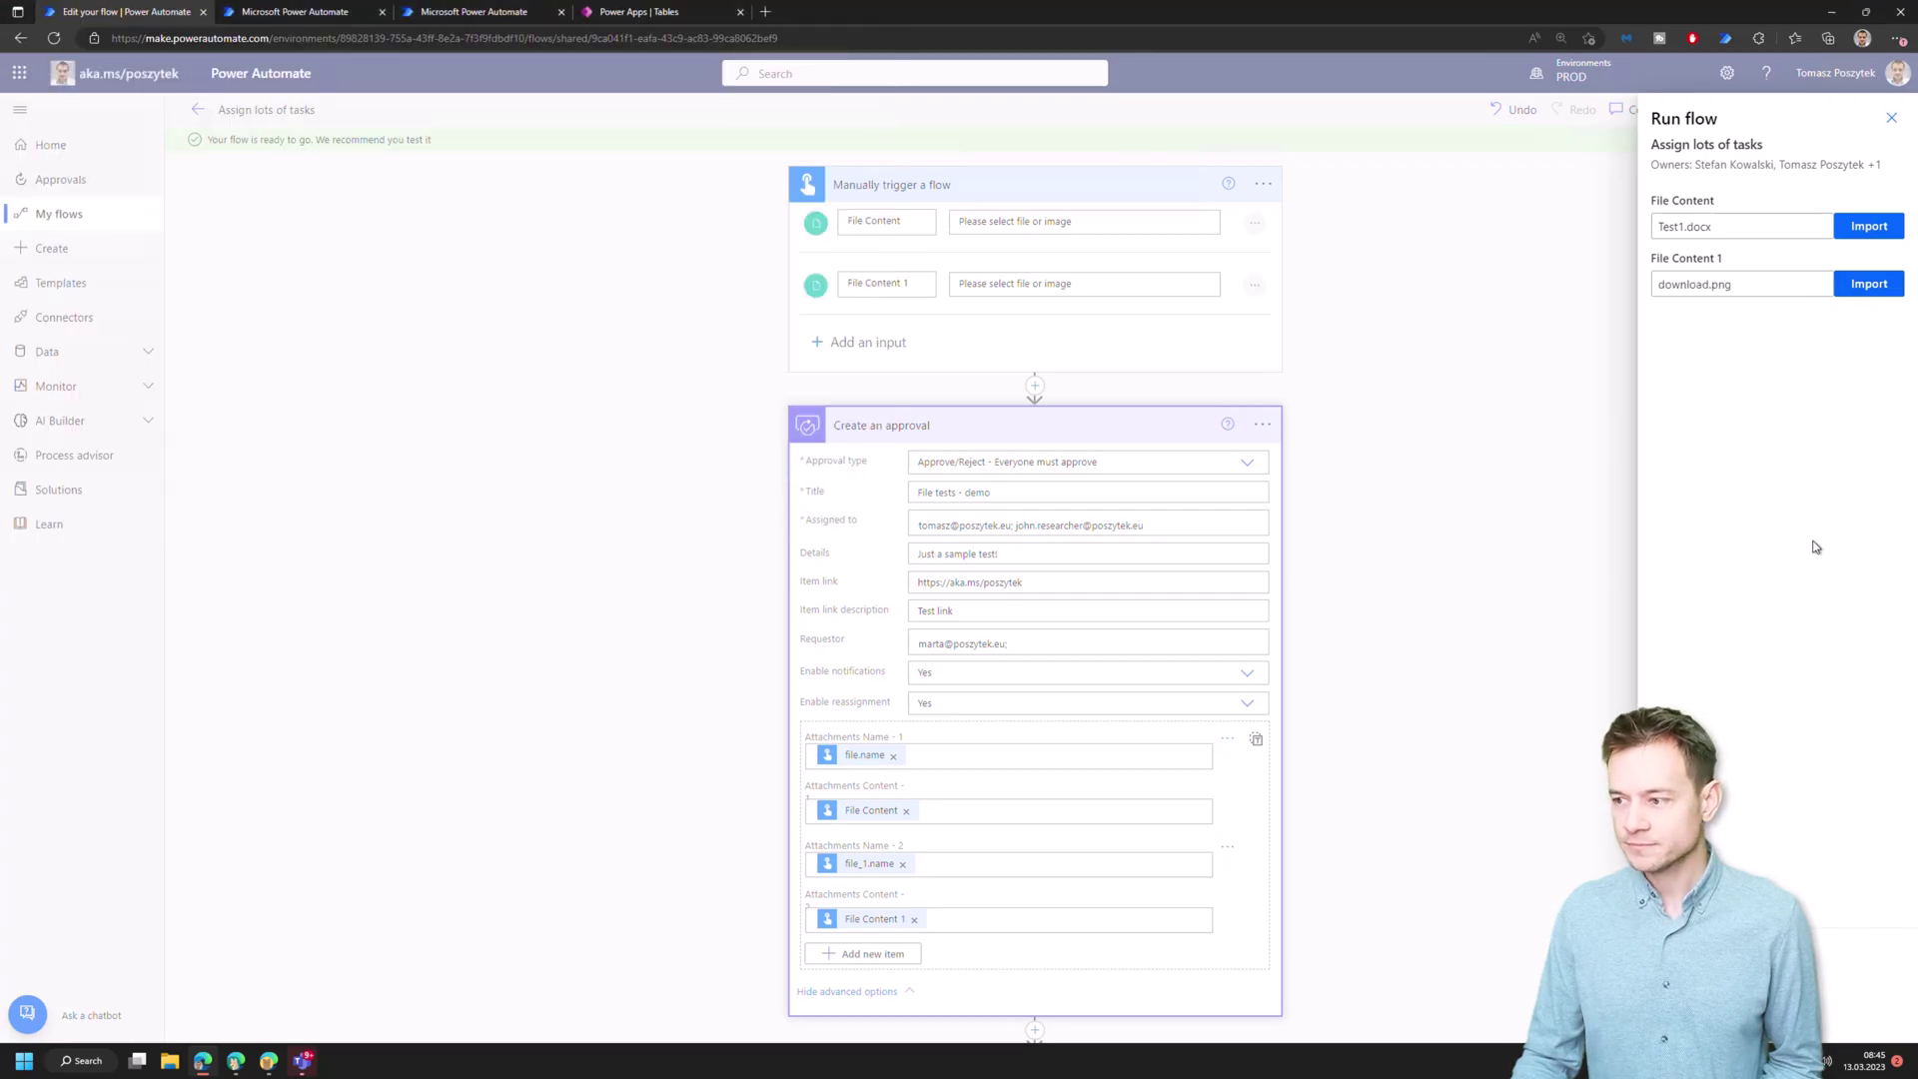
pyautogui.click(1691, 957)
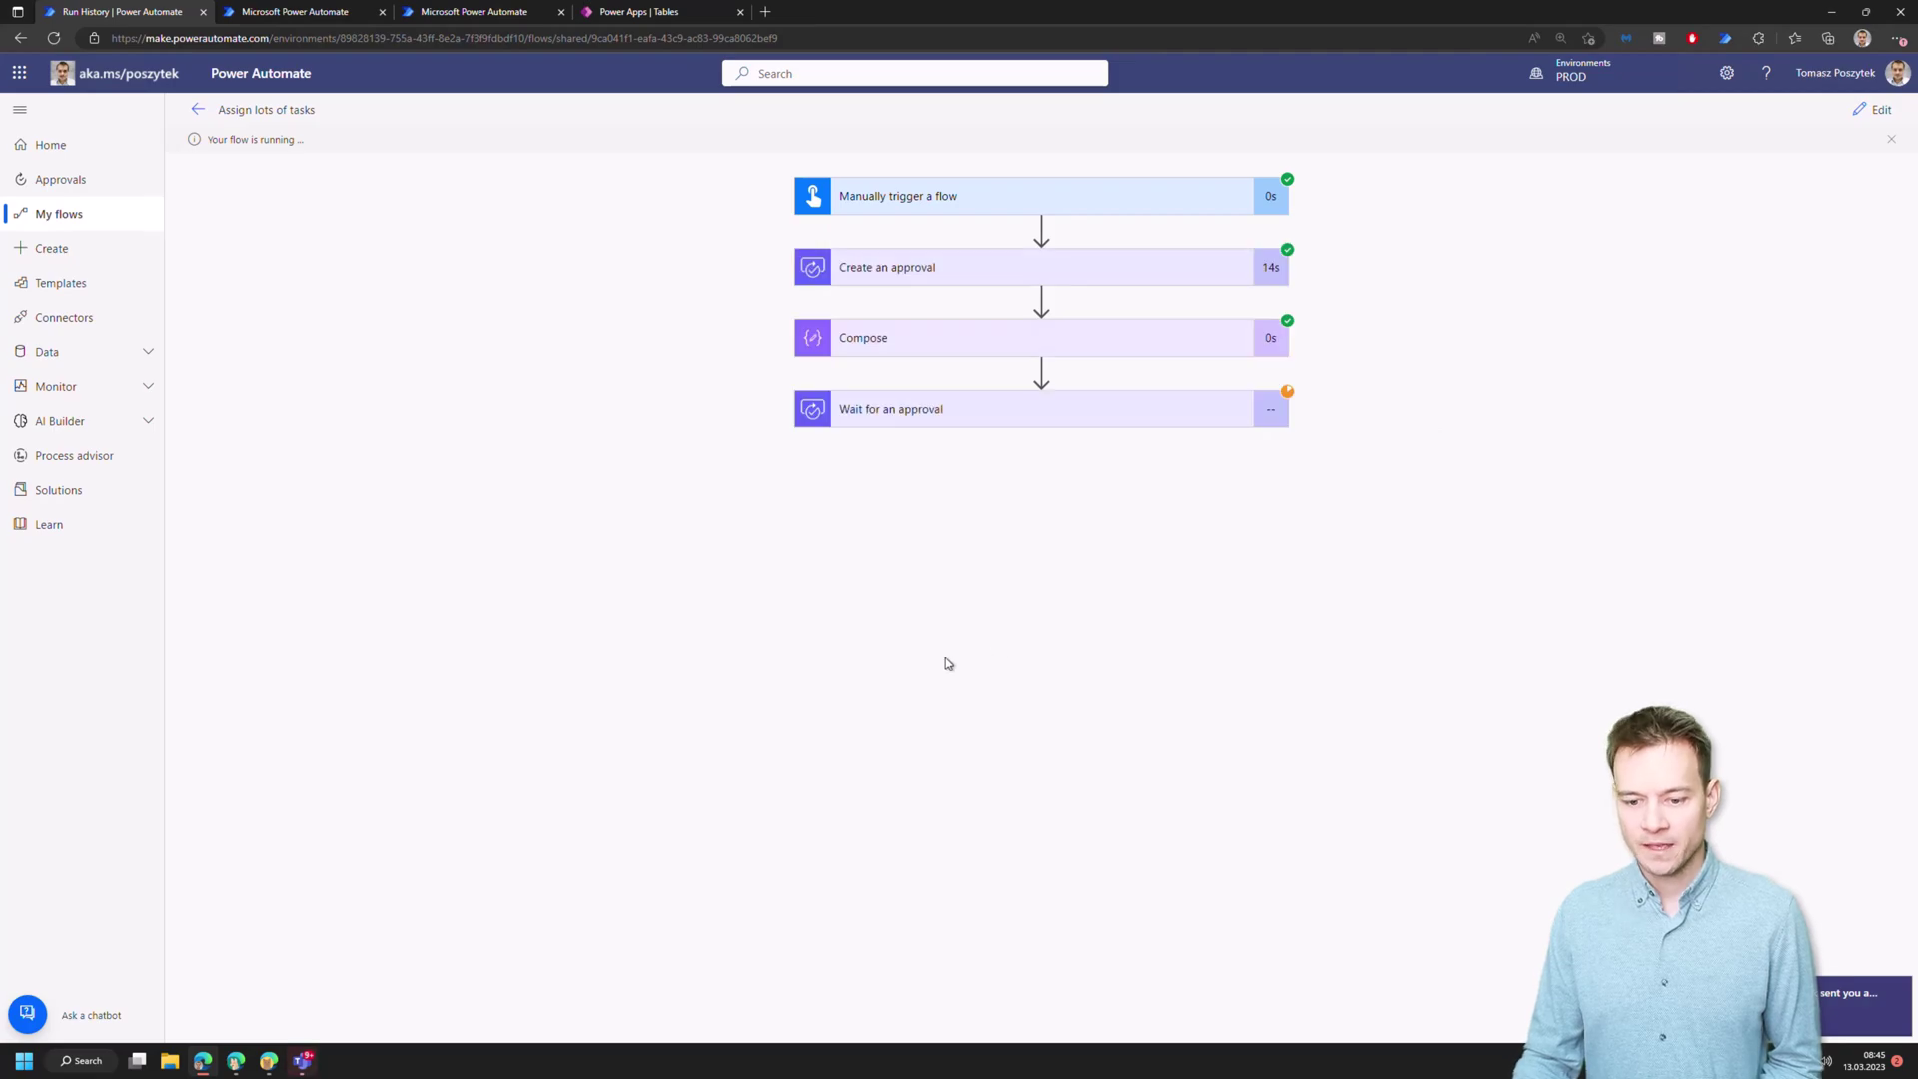
# - Switch to the Outlook web inbox while the run waits for approval
pyautogui.click(269, 1060)
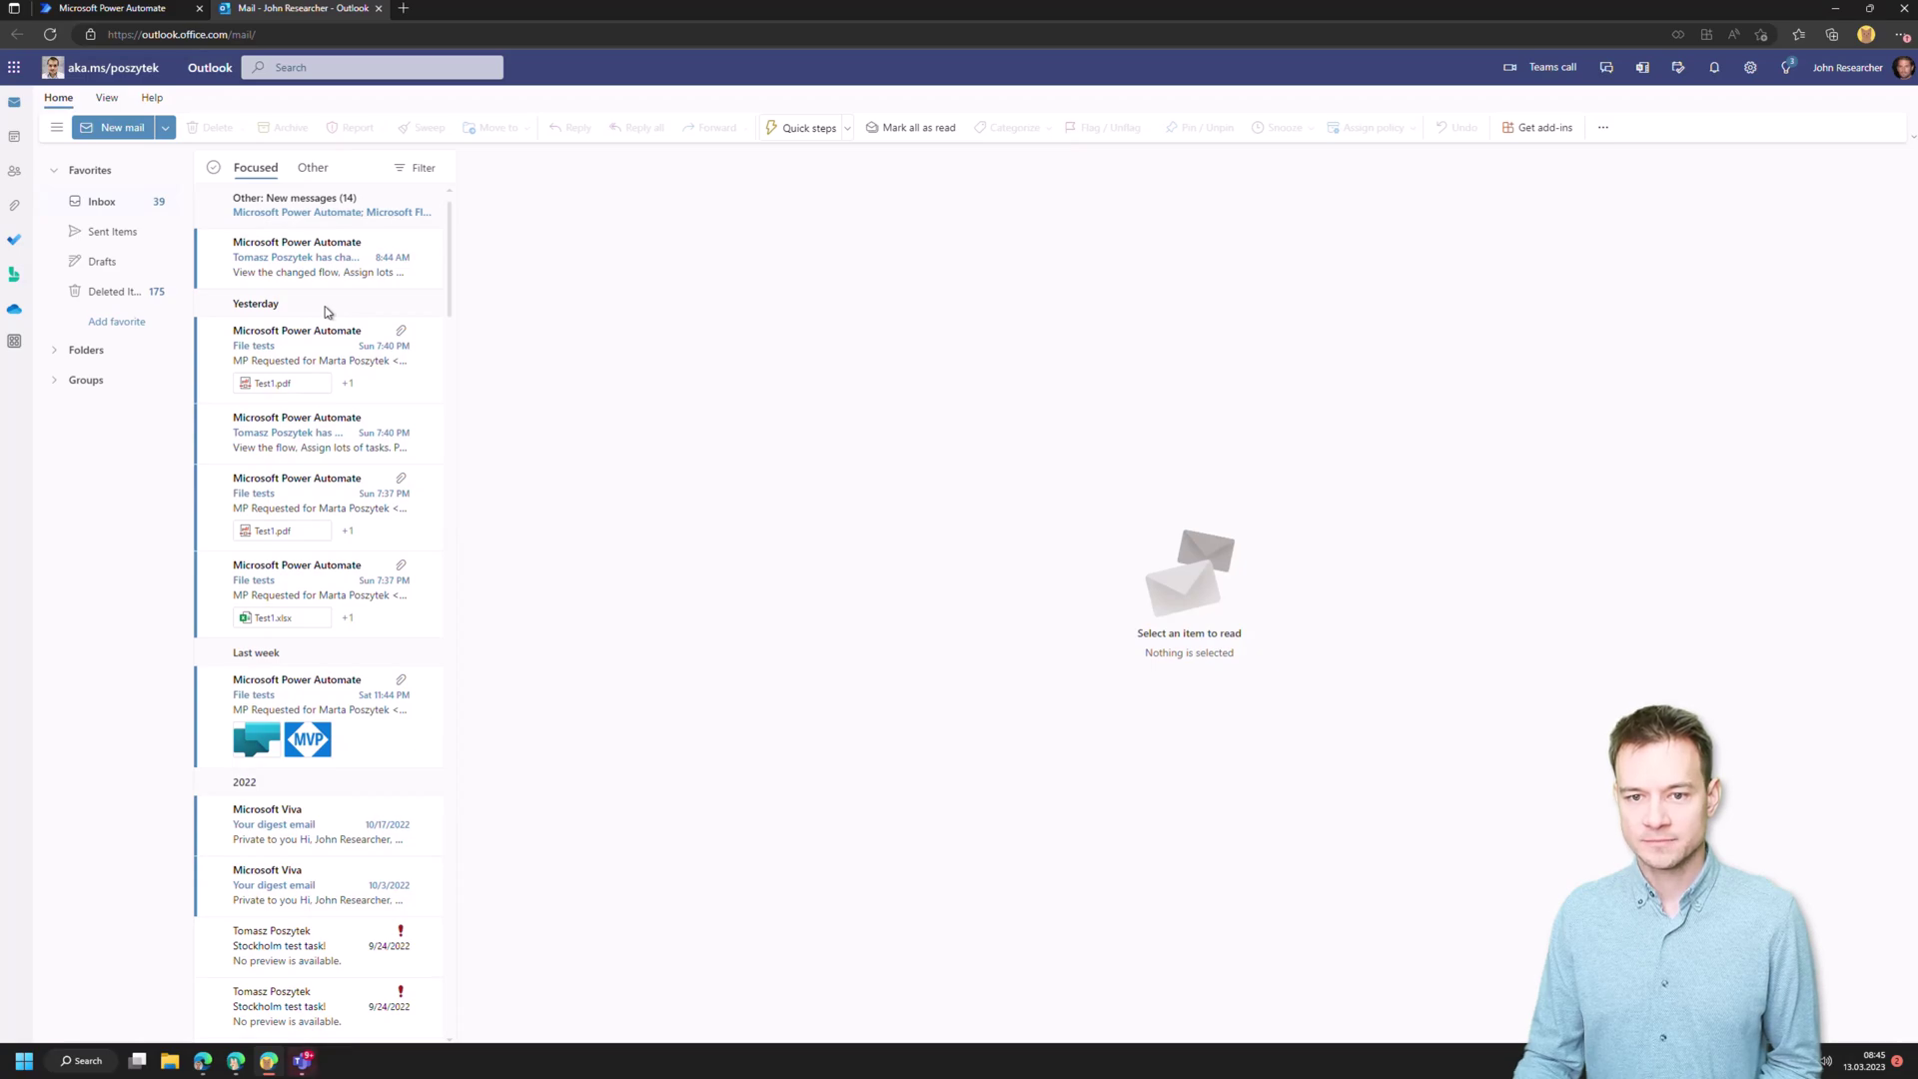
# - Open Teams in a new browser tab from the Microsoft 365 app launcher, then return to Outlook
pyautogui.click(13, 70)
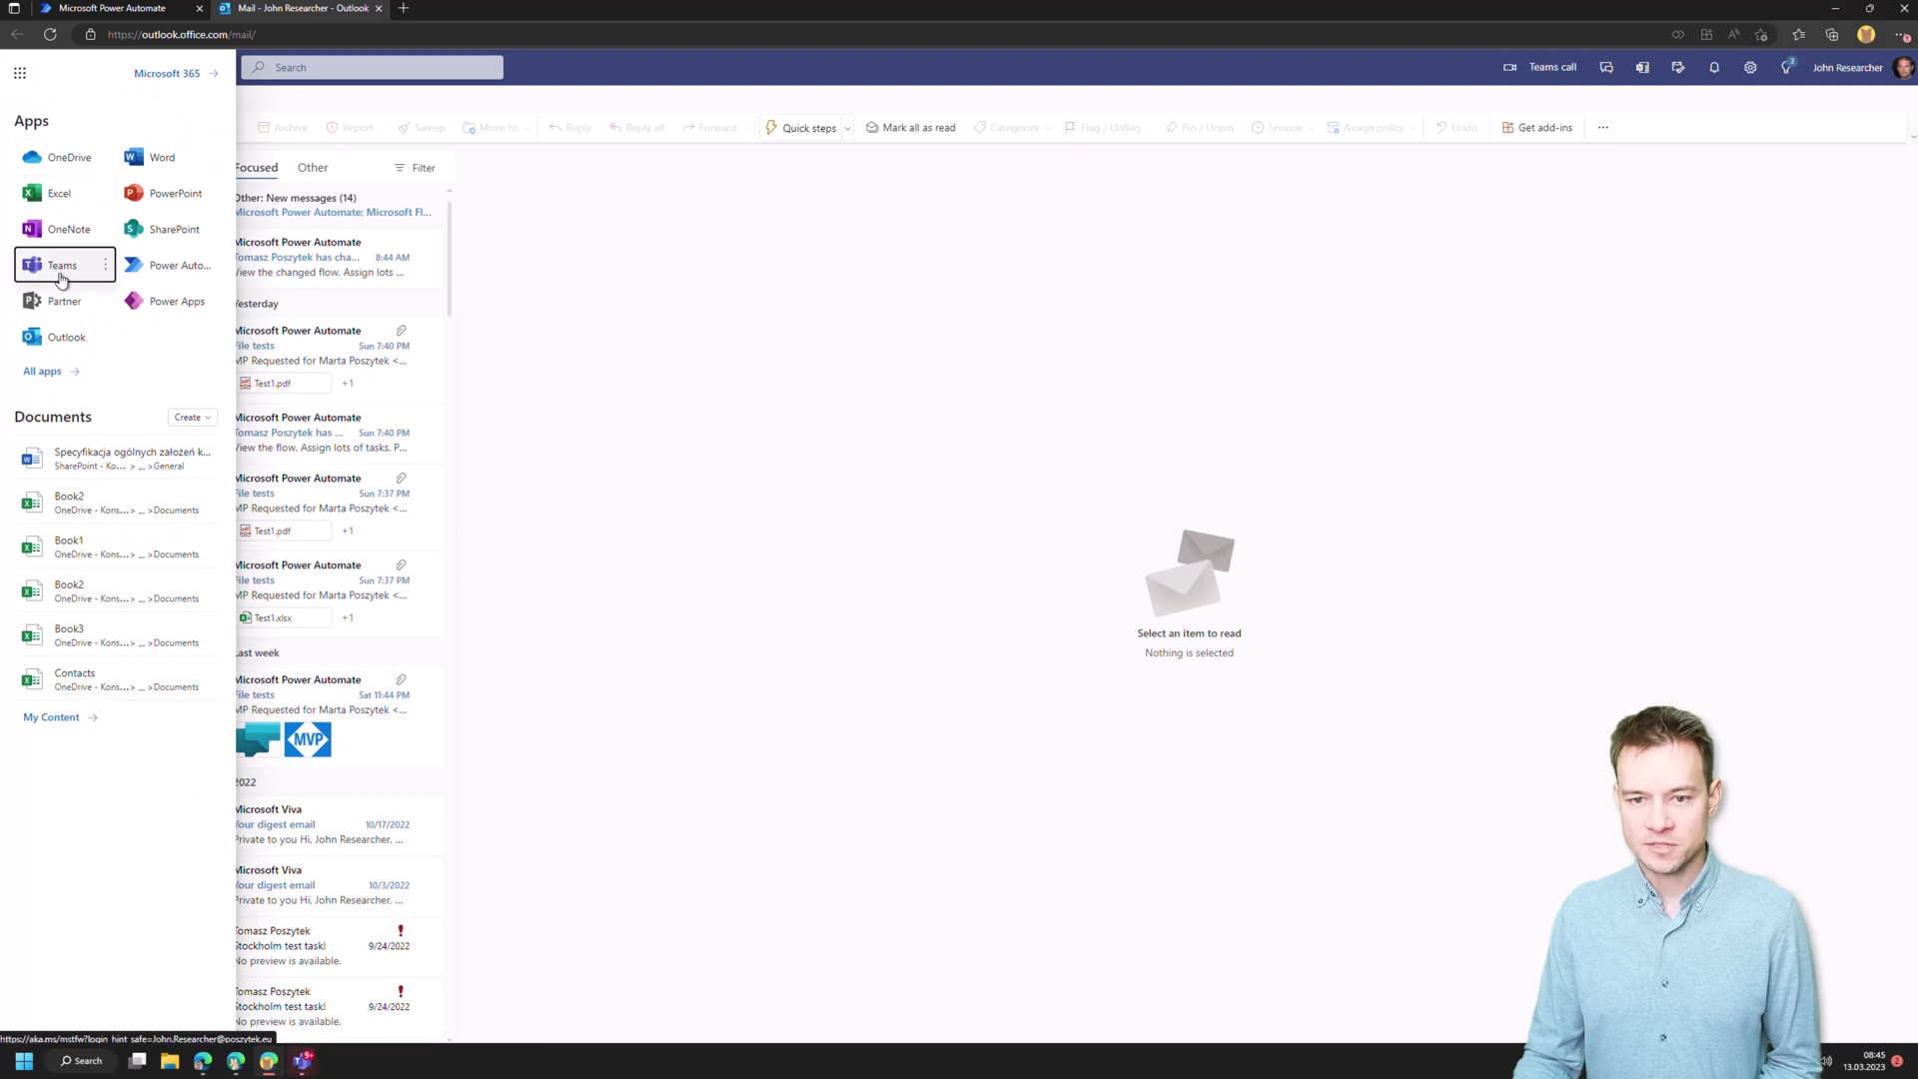
pyautogui.click(105, 264)
pyautogui.click(145, 296)
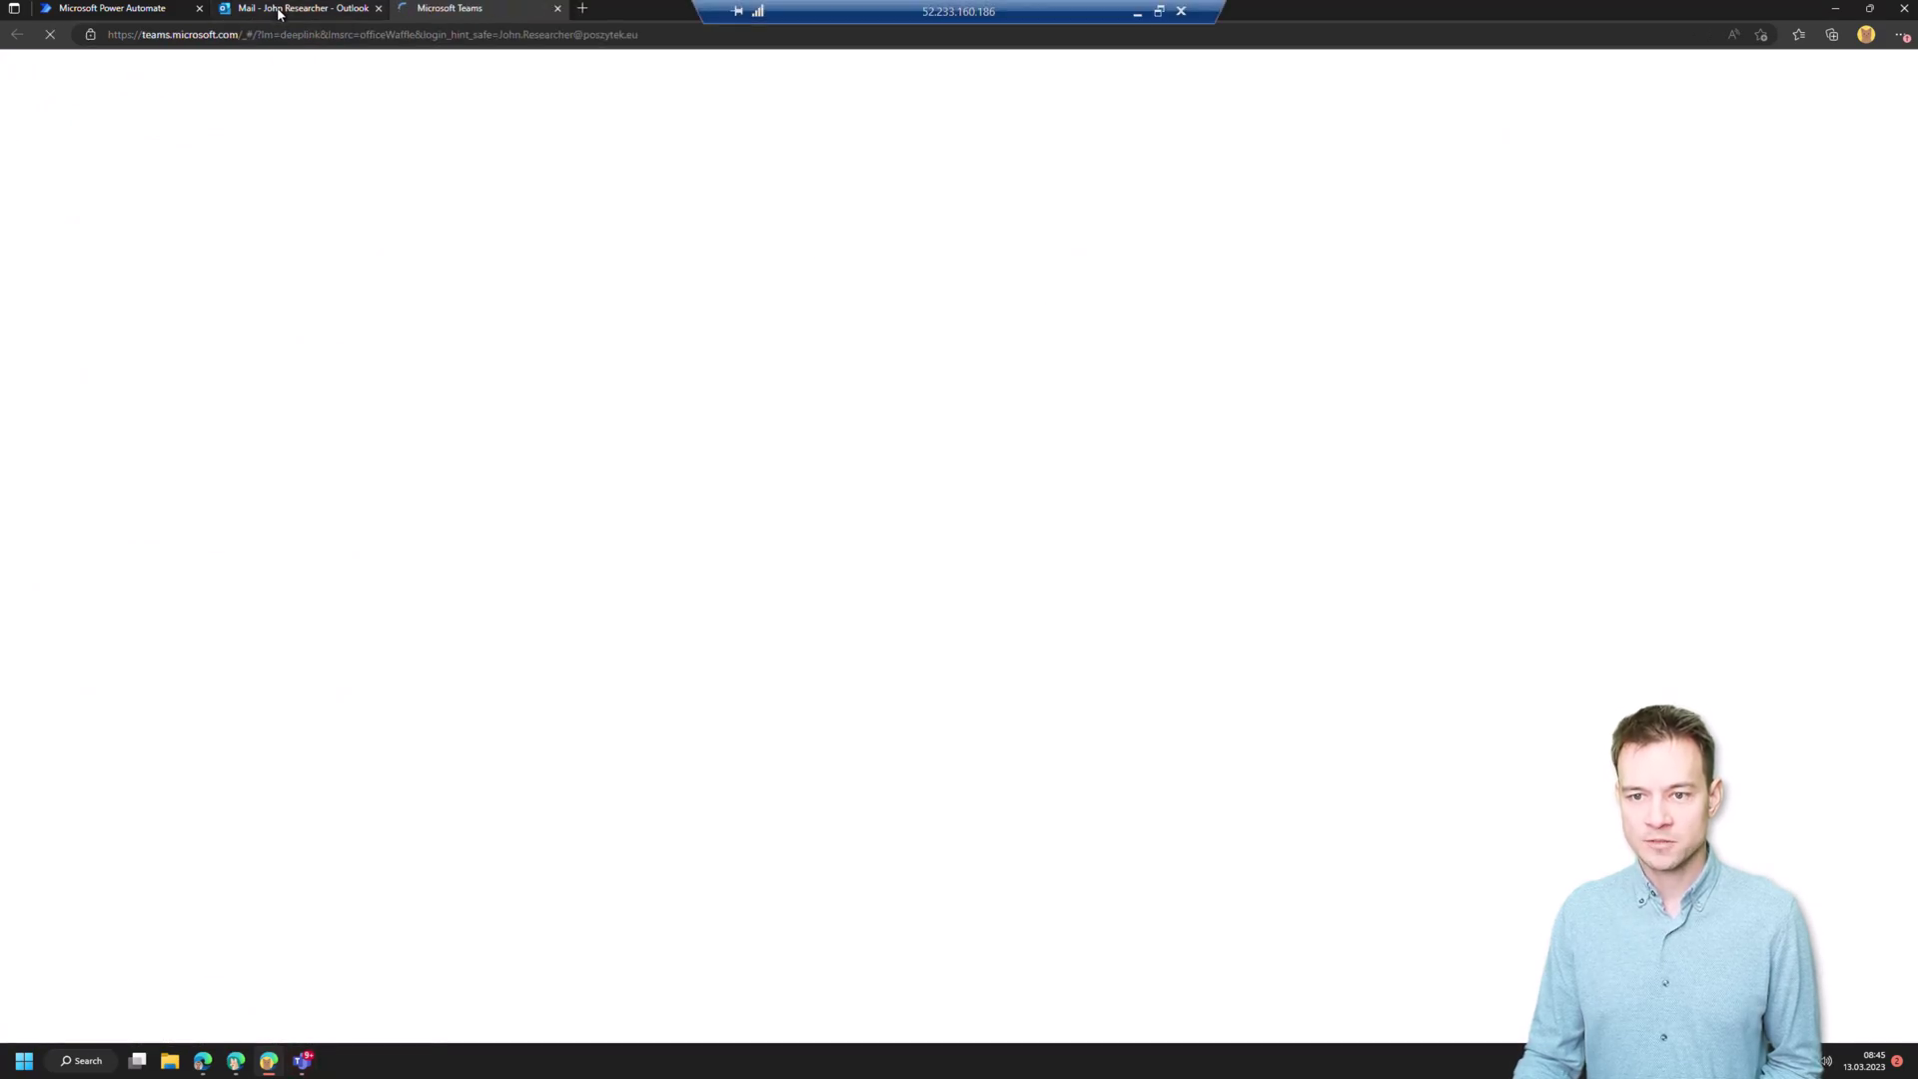
pyautogui.click(279, 12)
pyautogui.click(848, 394)
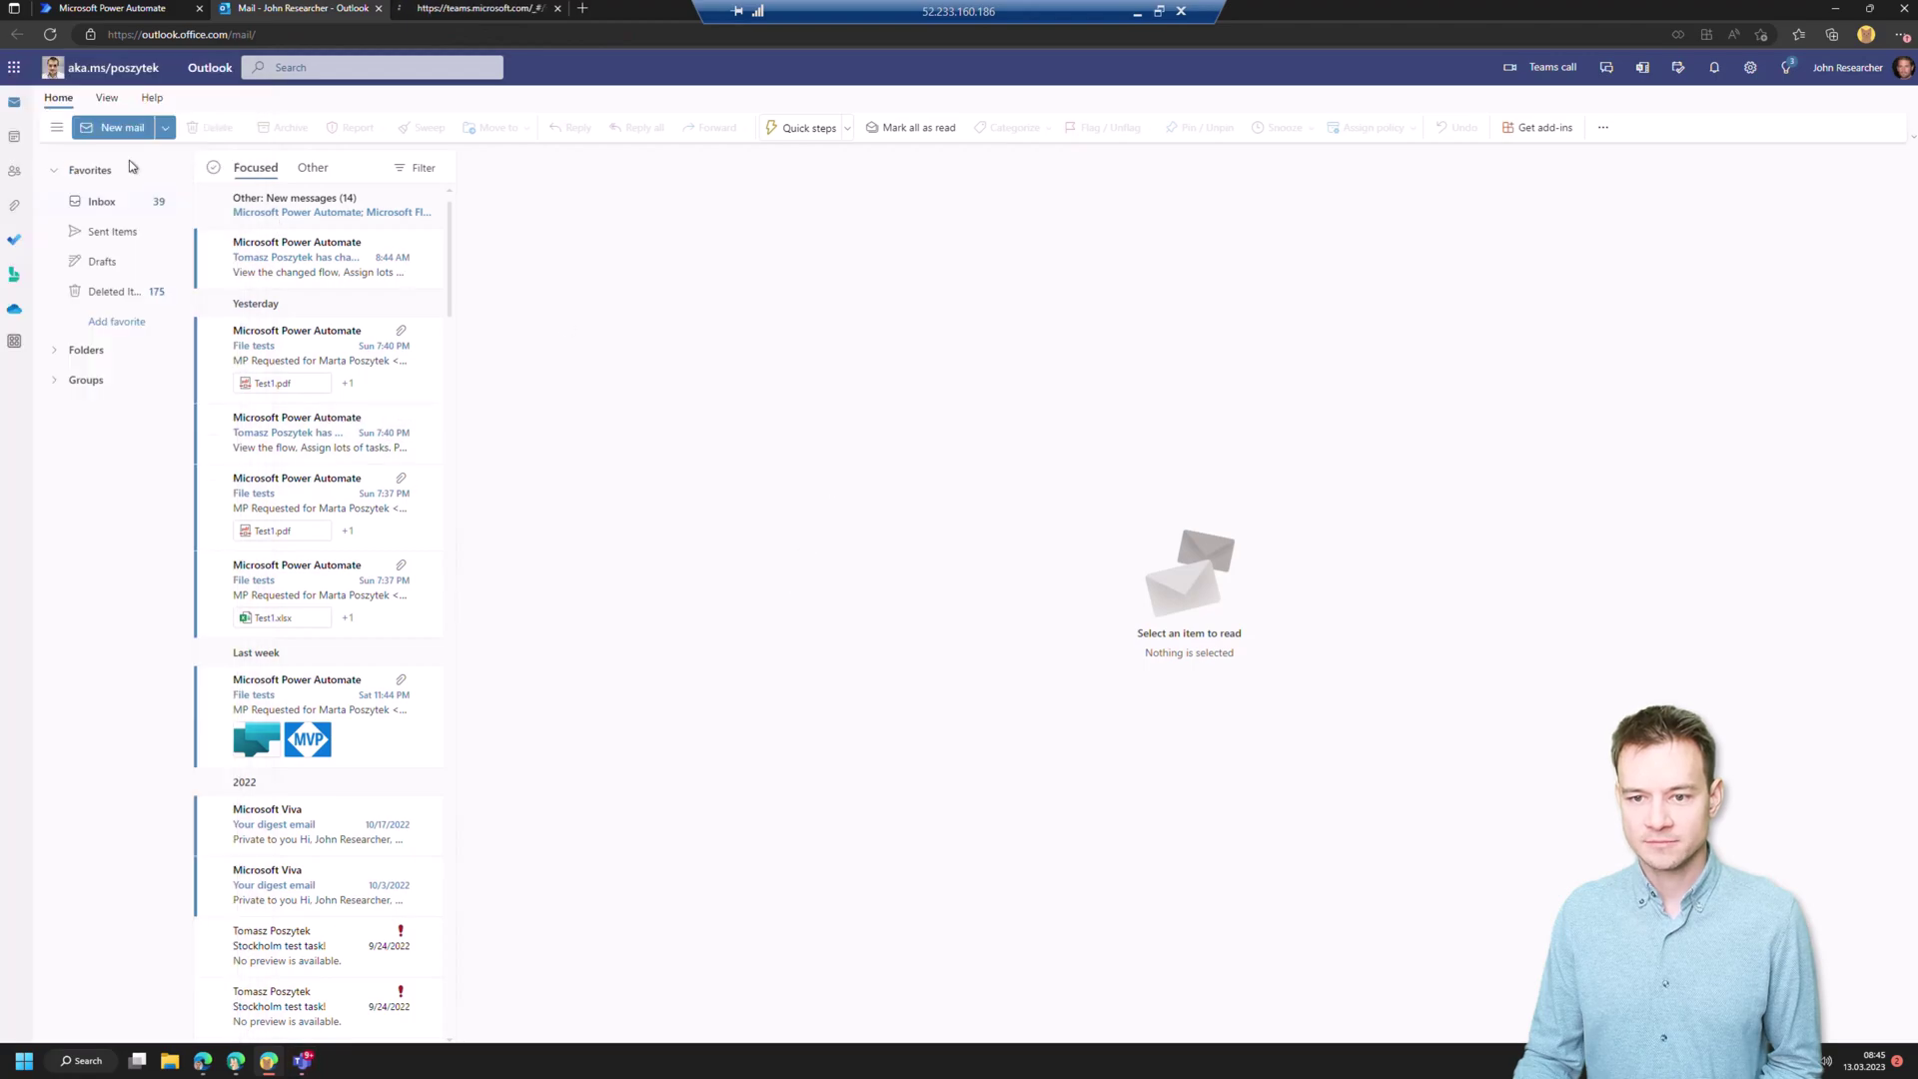
# - Check the Other and Focused inboxes and open the 'File tests - demo' approval email
pyautogui.click(310, 170)
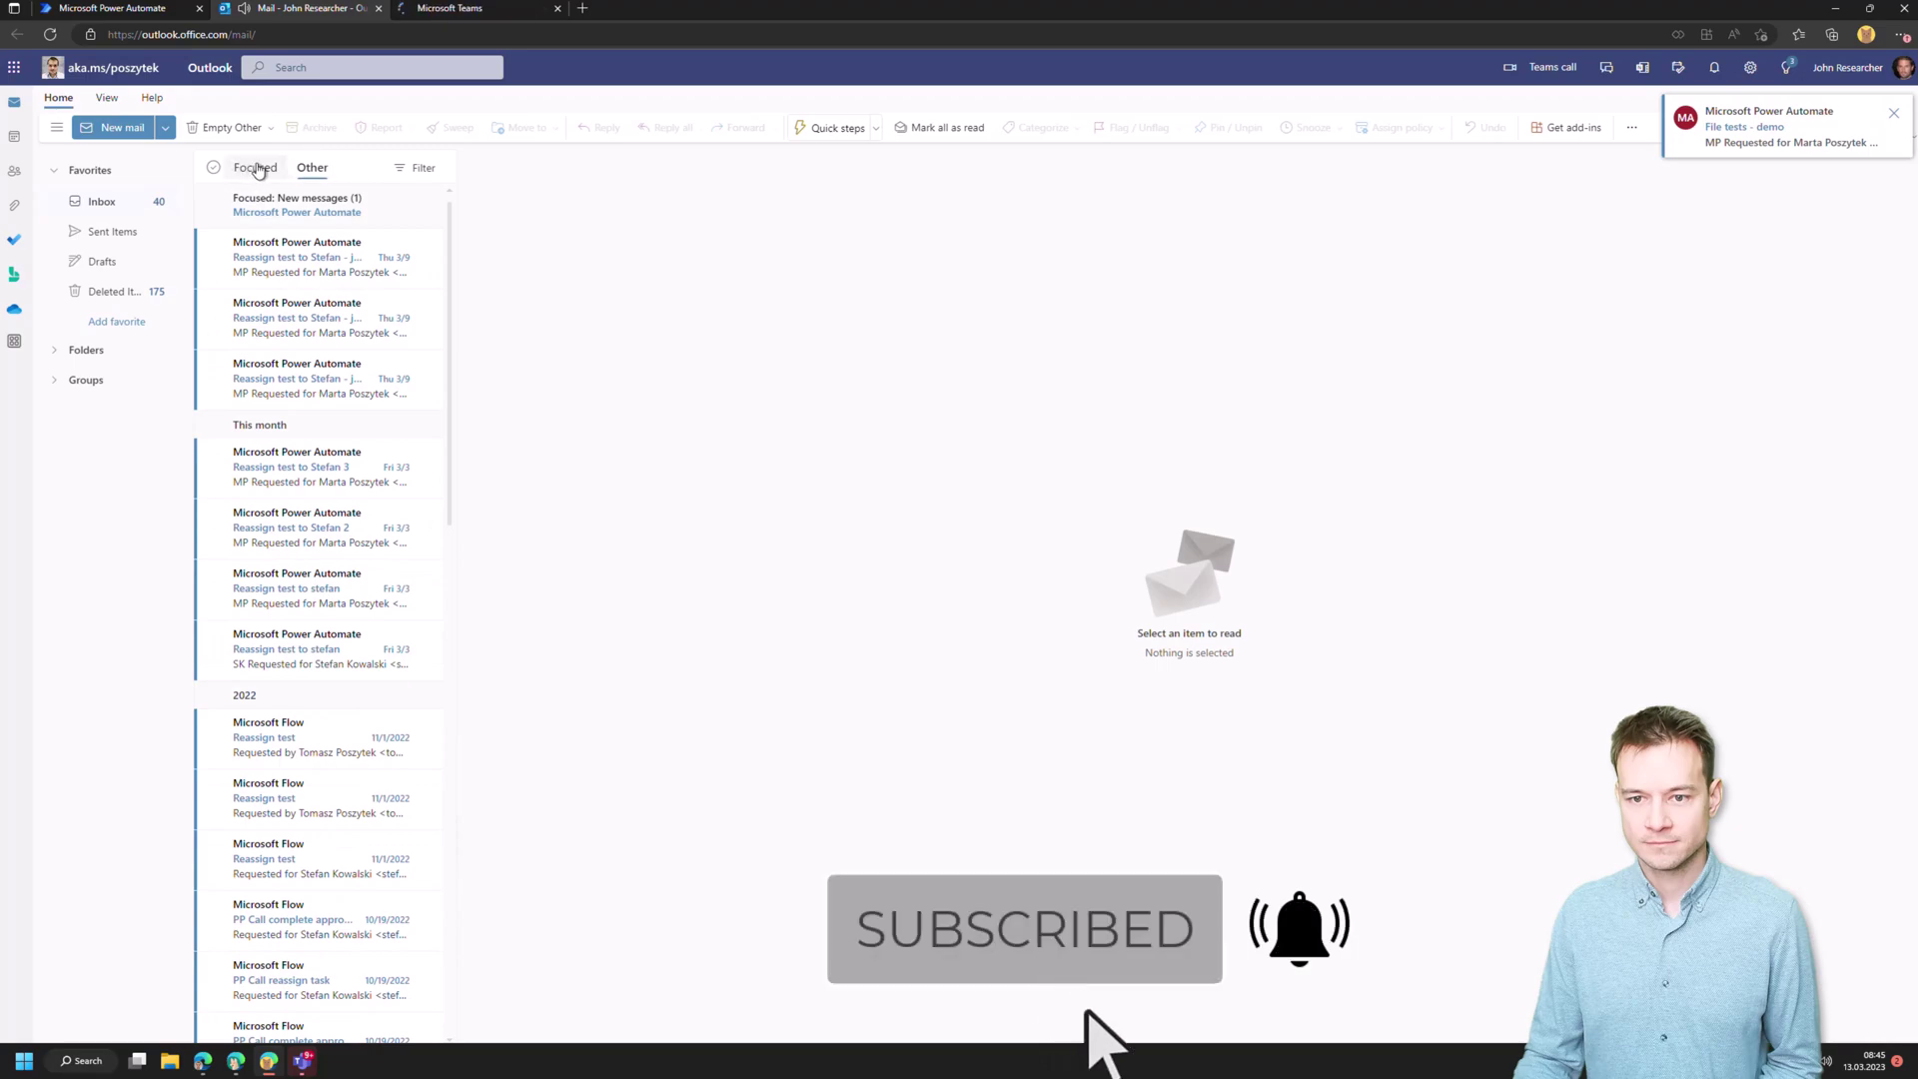
pyautogui.click(258, 170)
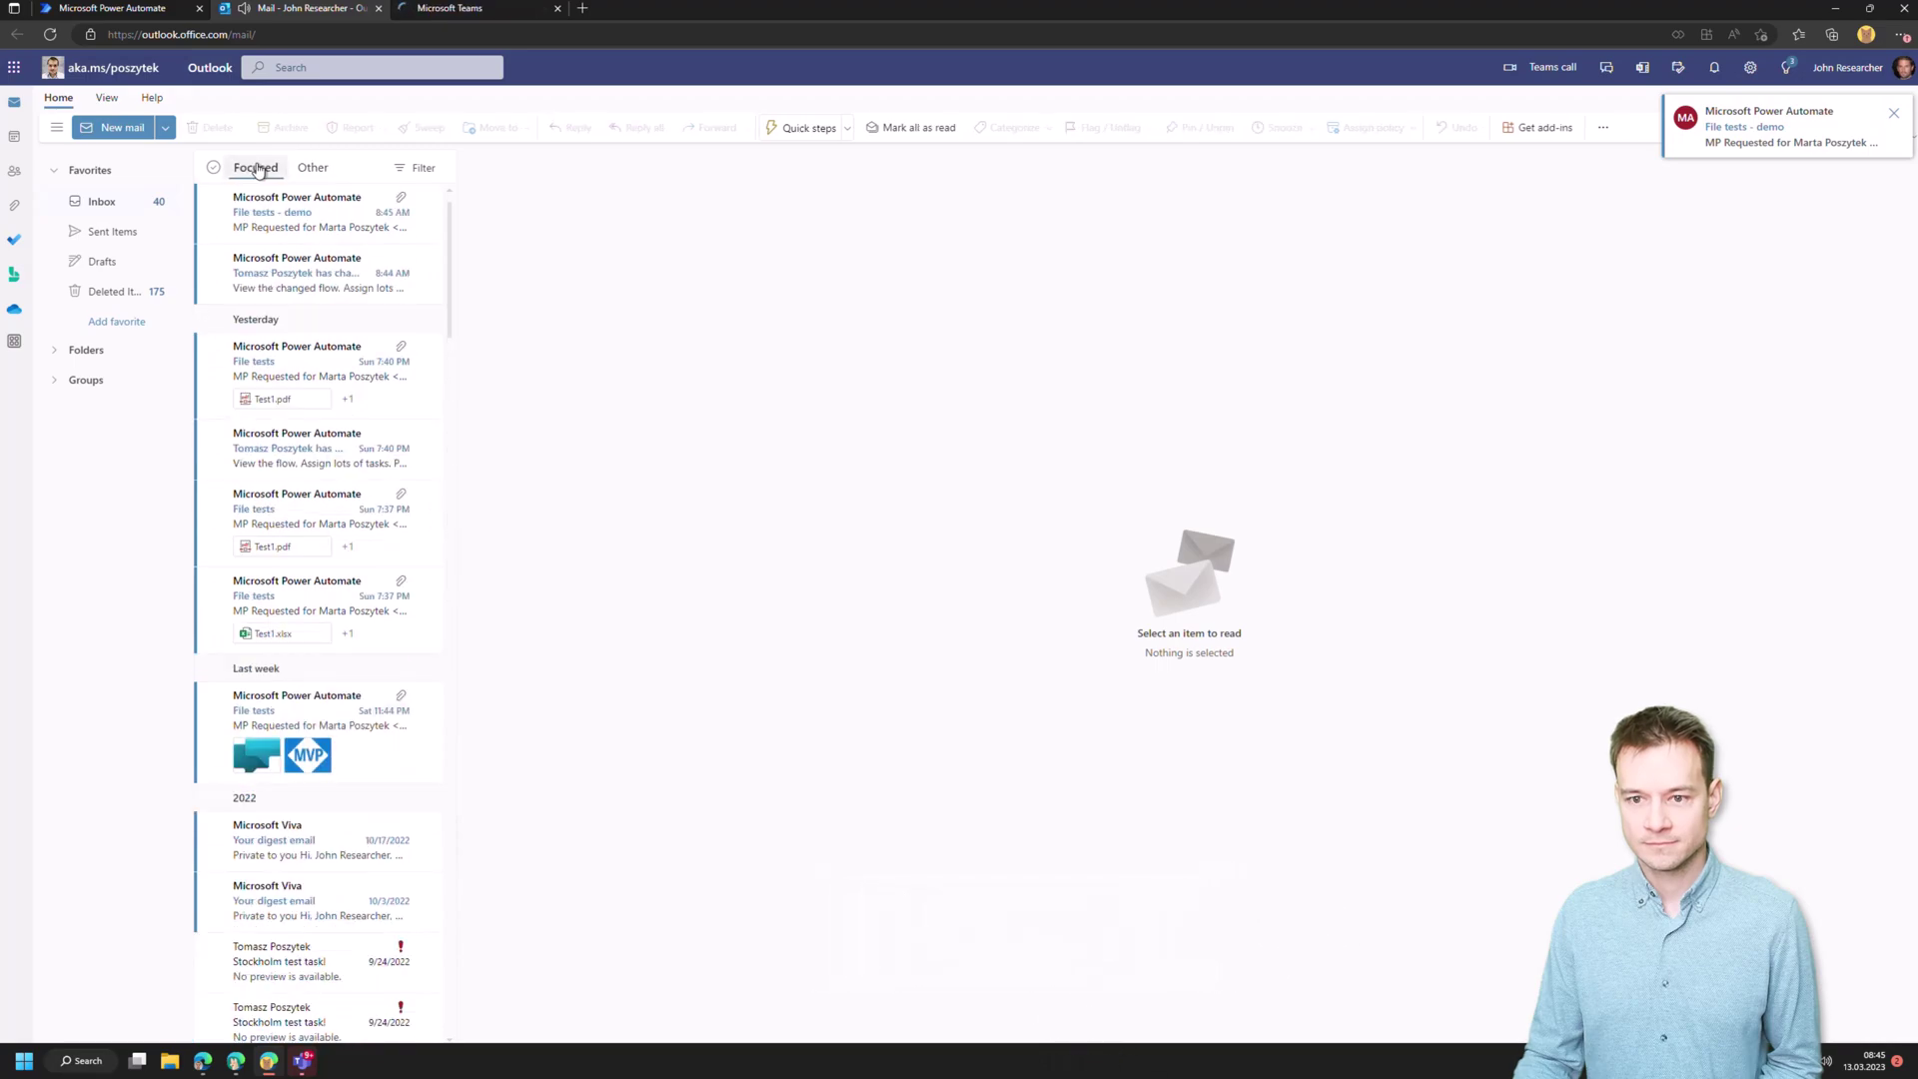
pyautogui.click(305, 226)
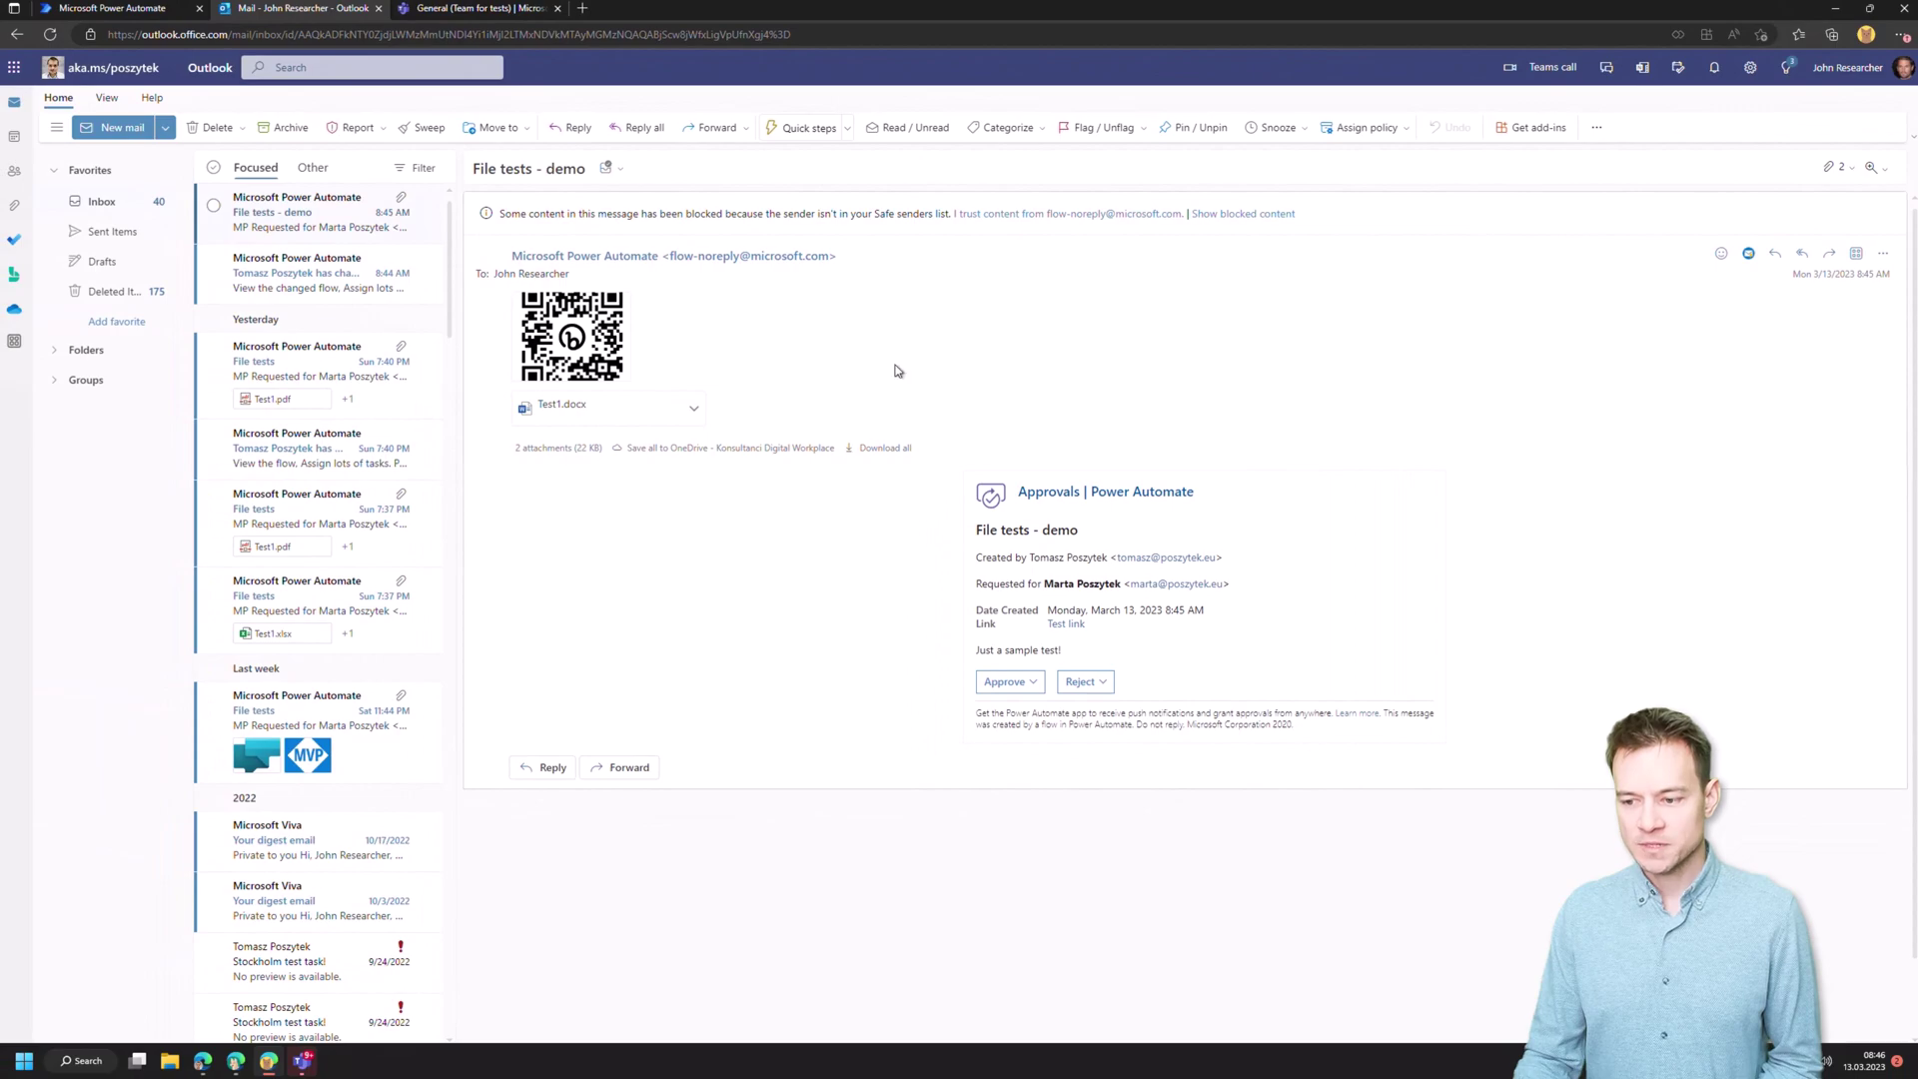
# - In Teams, open the Approvals app and filter received approvals to the PROD environment
pyautogui.click(468, 10)
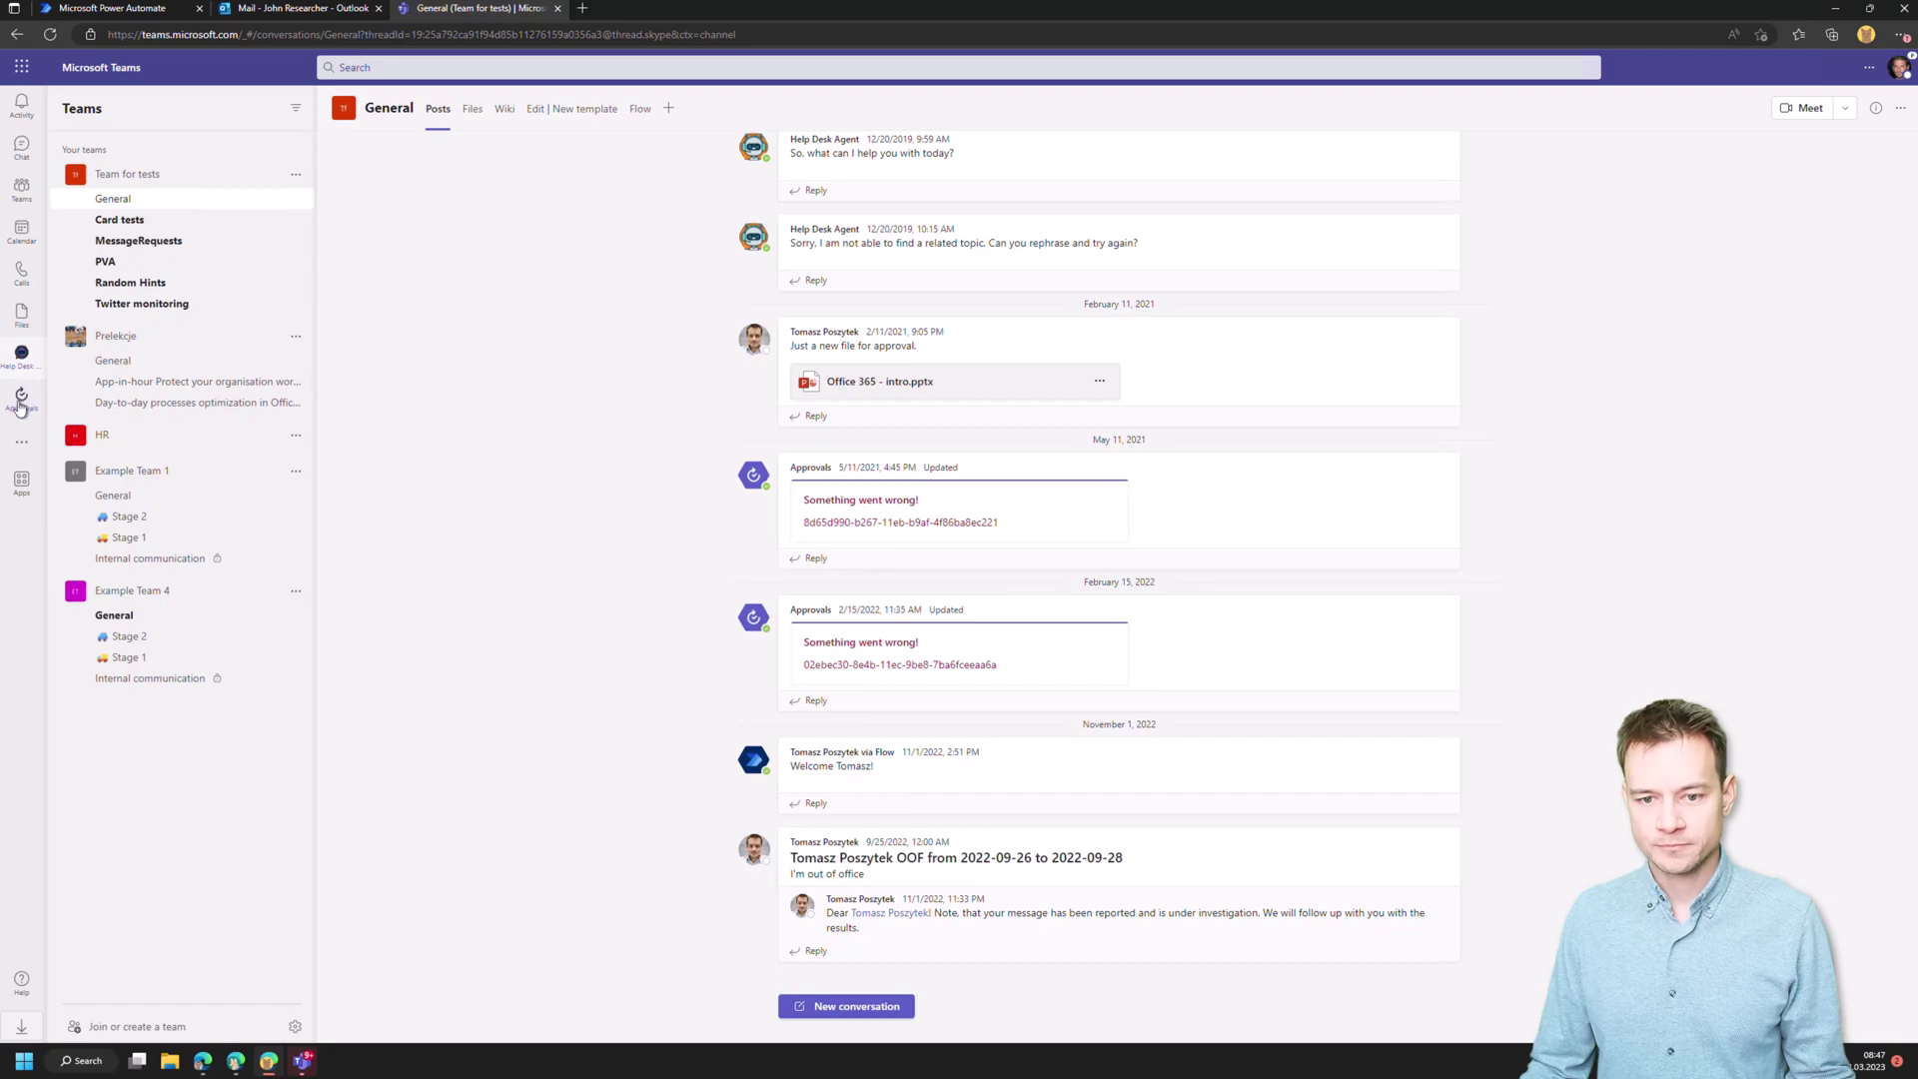
pyautogui.click(20, 404)
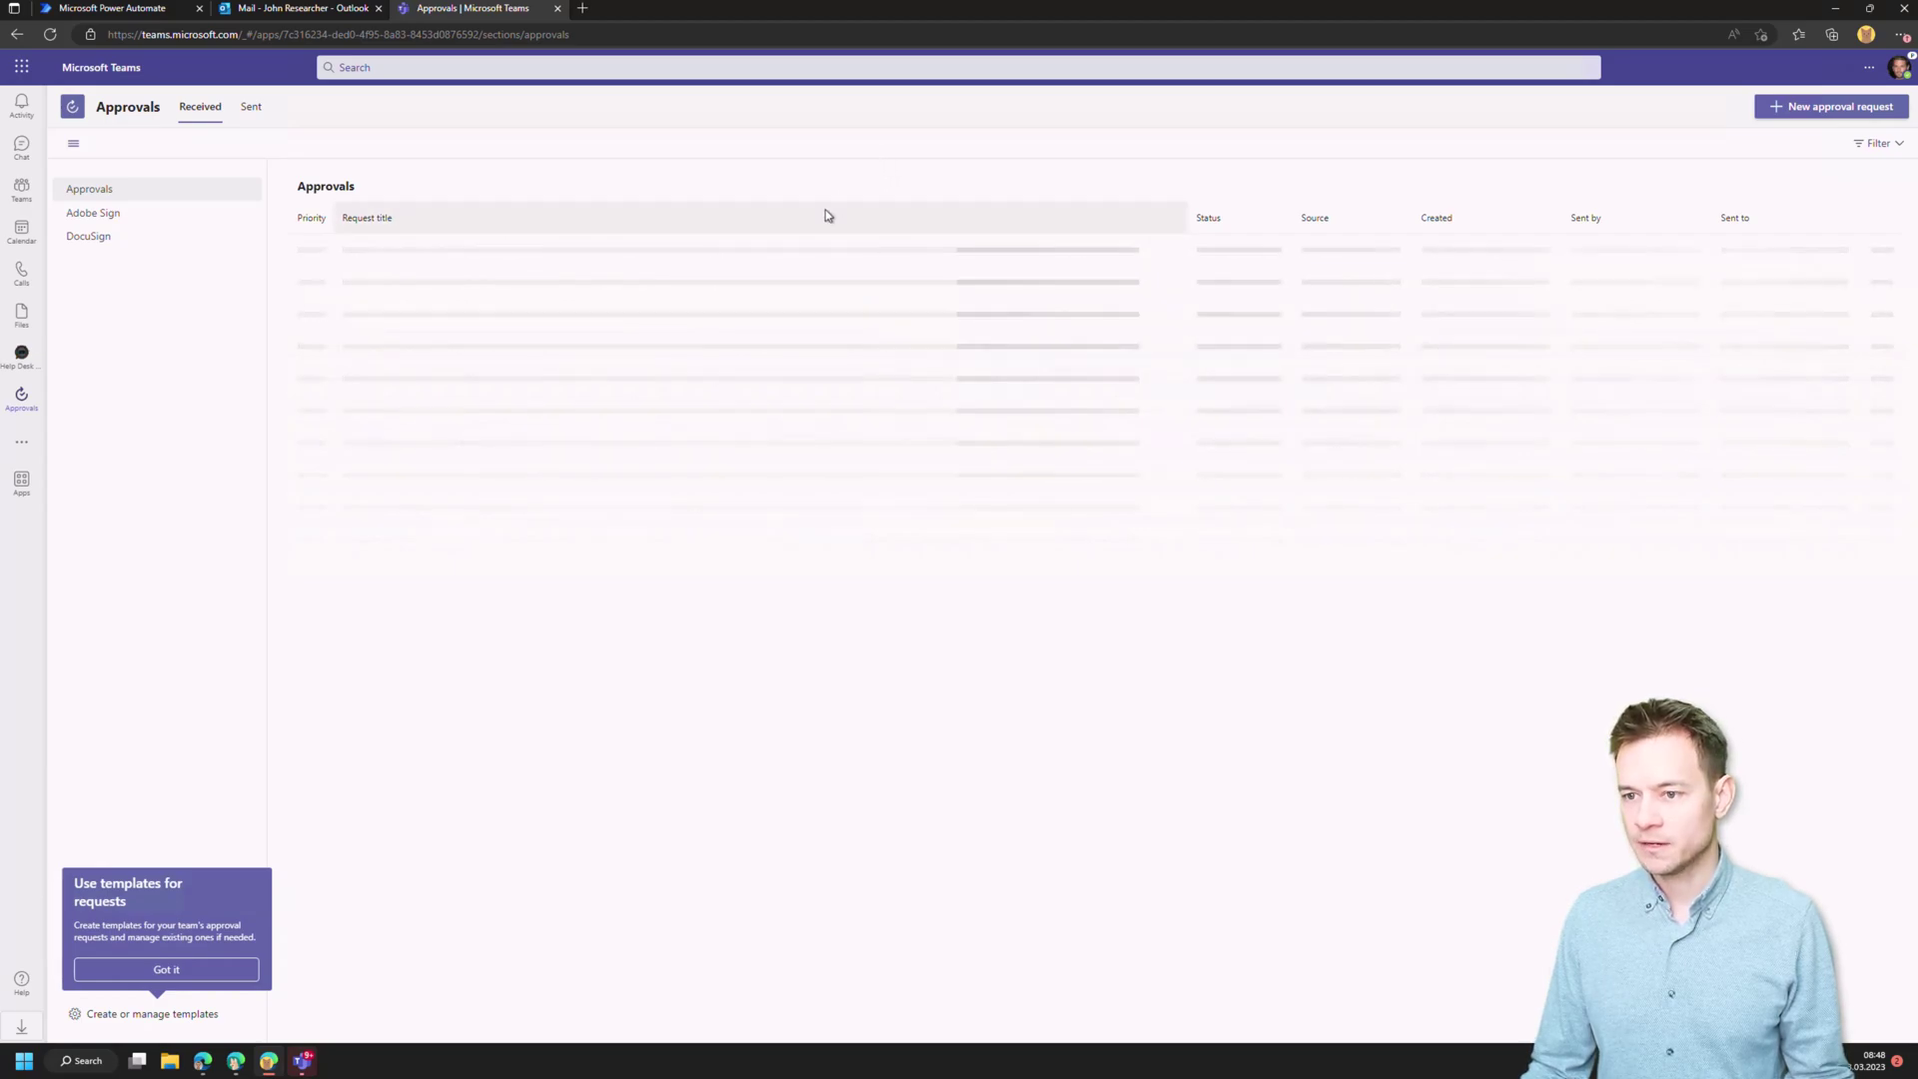
pyautogui.click(1844, 145)
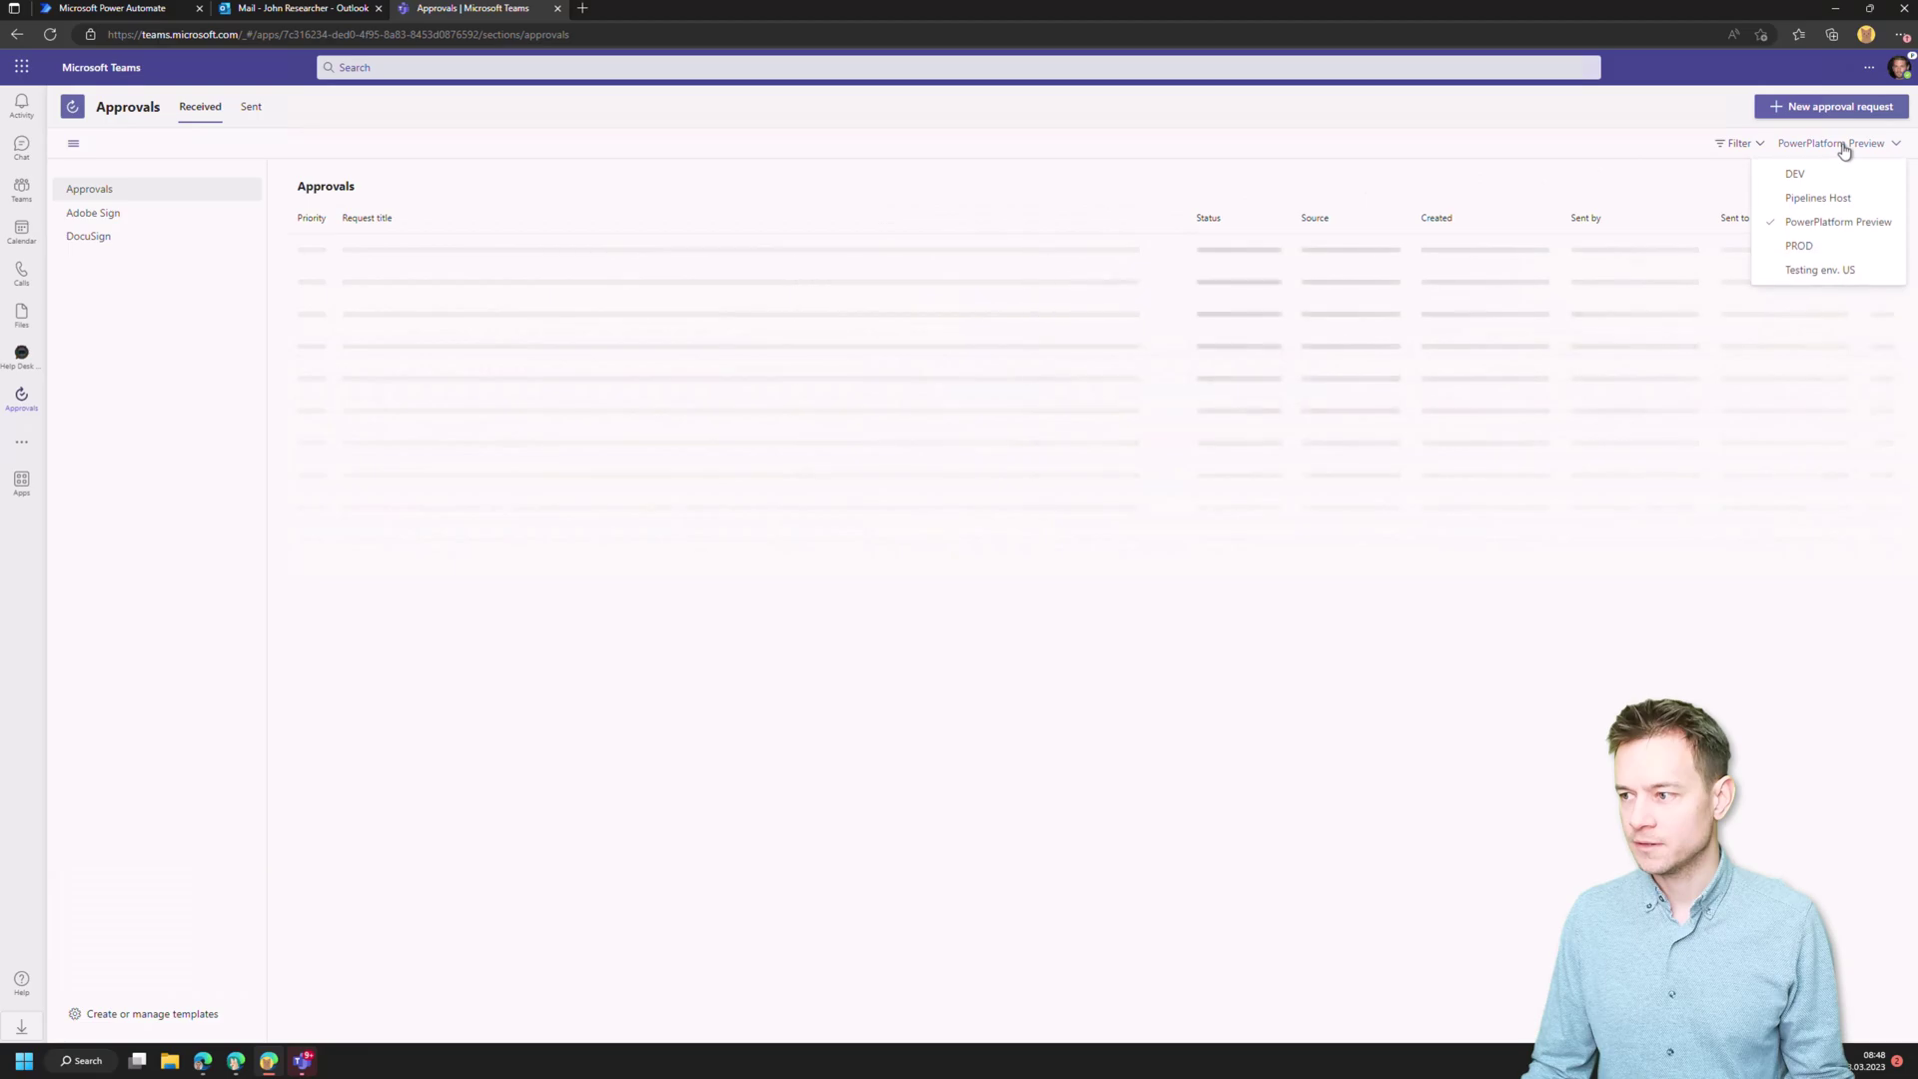
pyautogui.click(1728, 246)
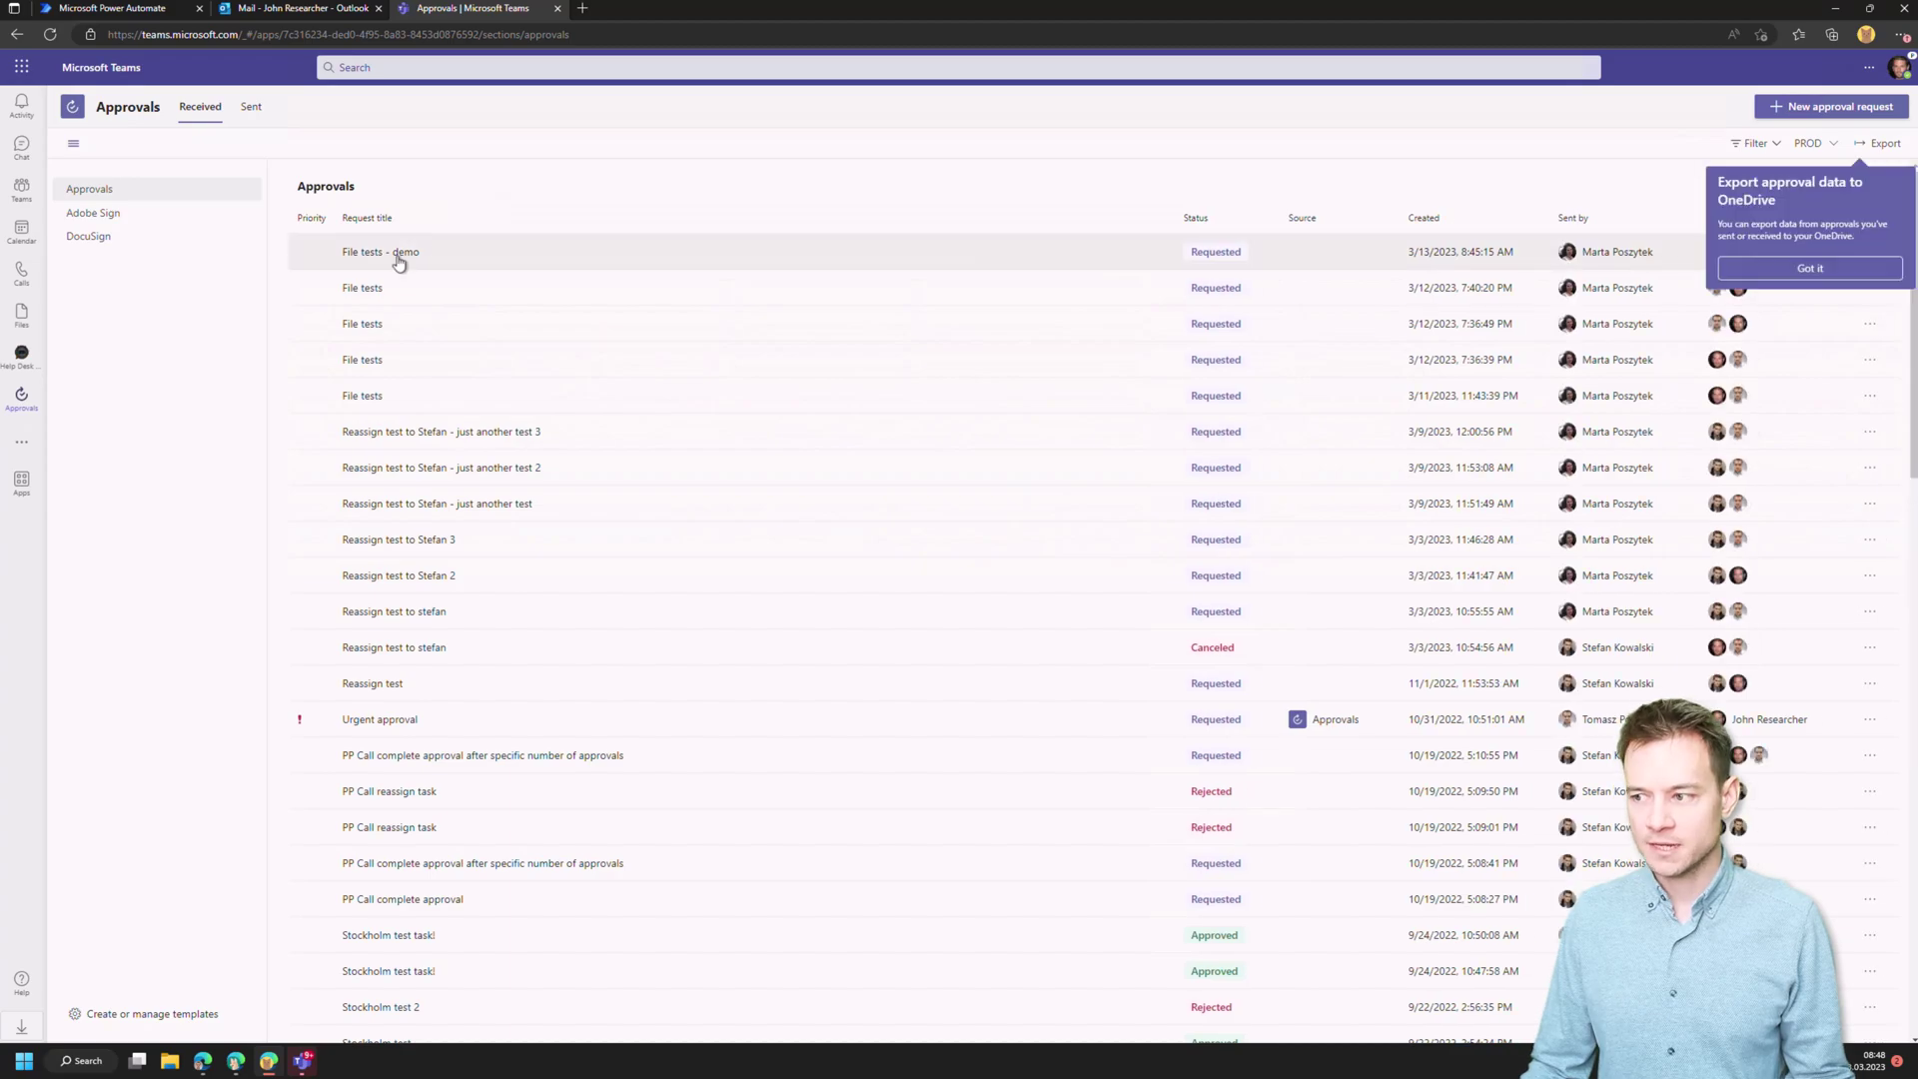
# - Review the 'File tests - demo' request details, close them, and open the earlier 'File tests' request
pyautogui.click(398, 262)
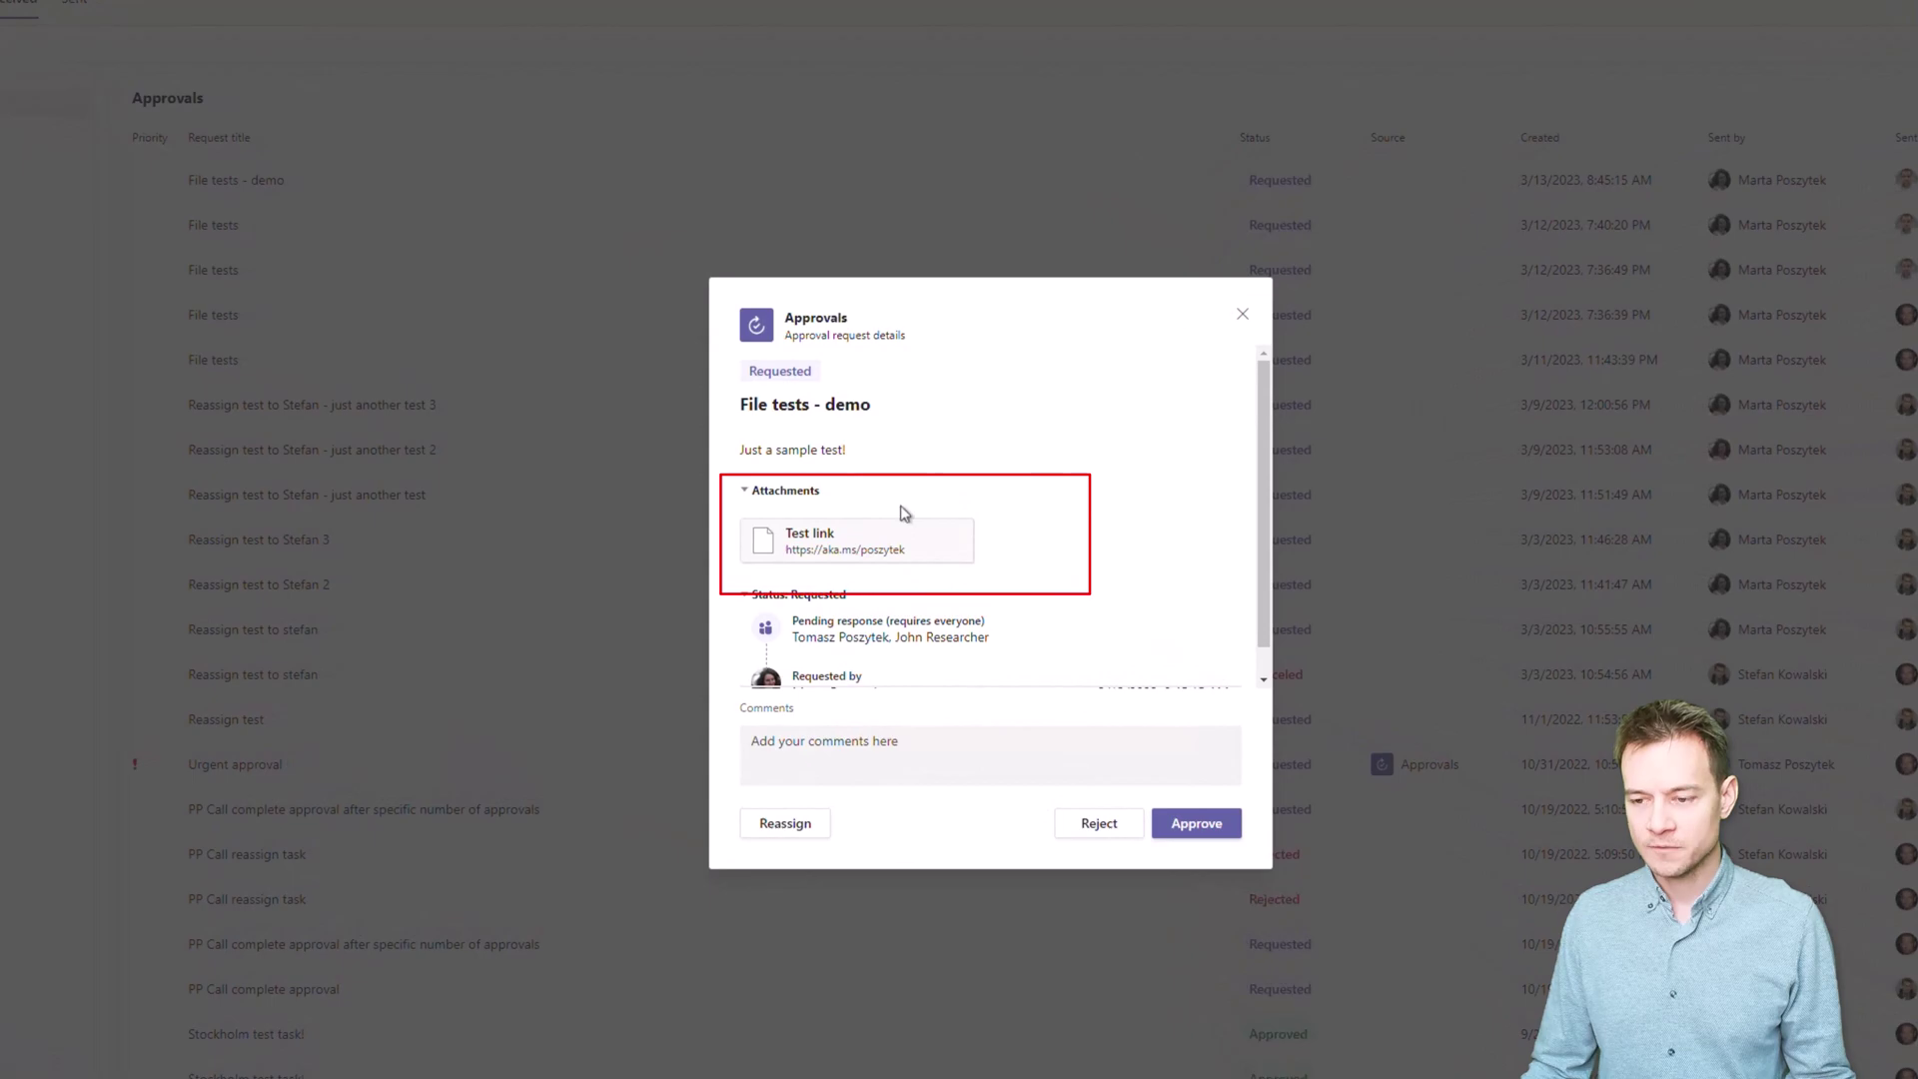
pyautogui.scroll(-1, 932, 506)
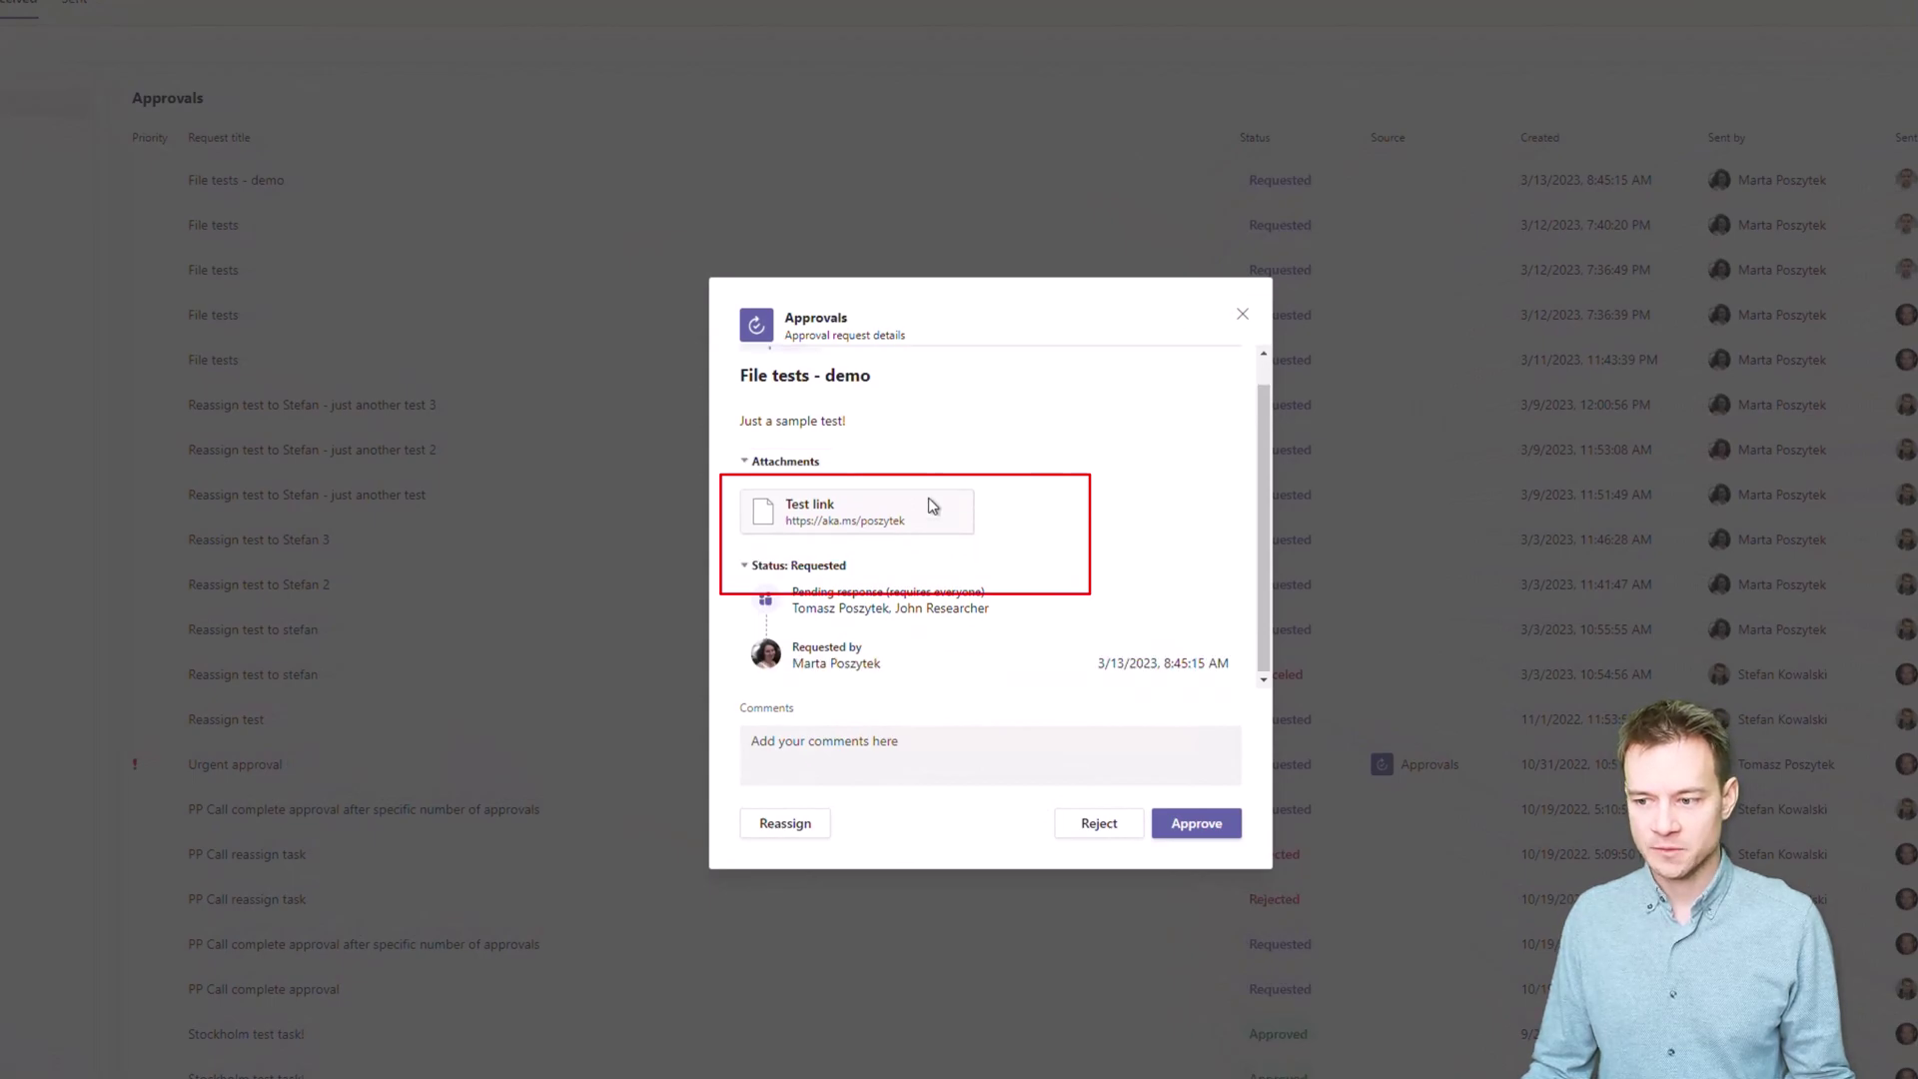
pyautogui.scroll(2, 931, 507)
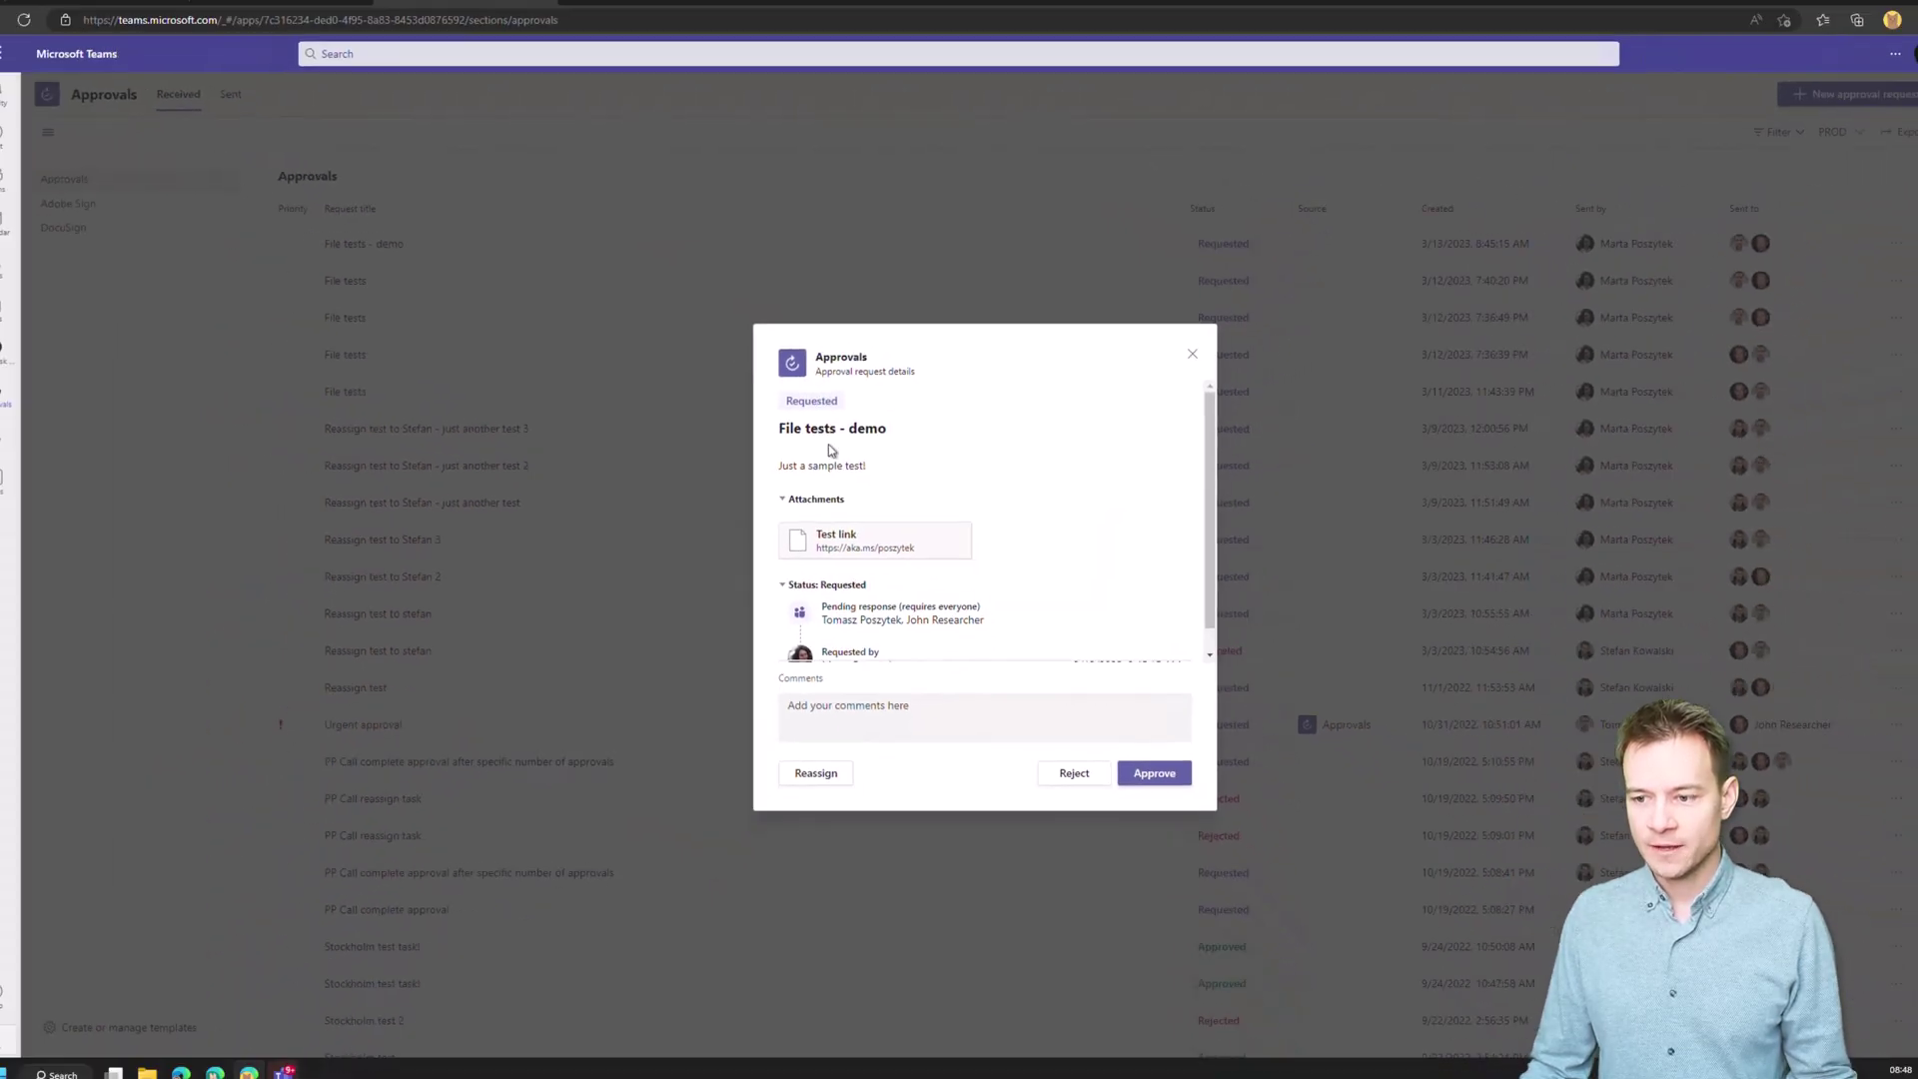
pyautogui.scroll(-1, 1093, 546)
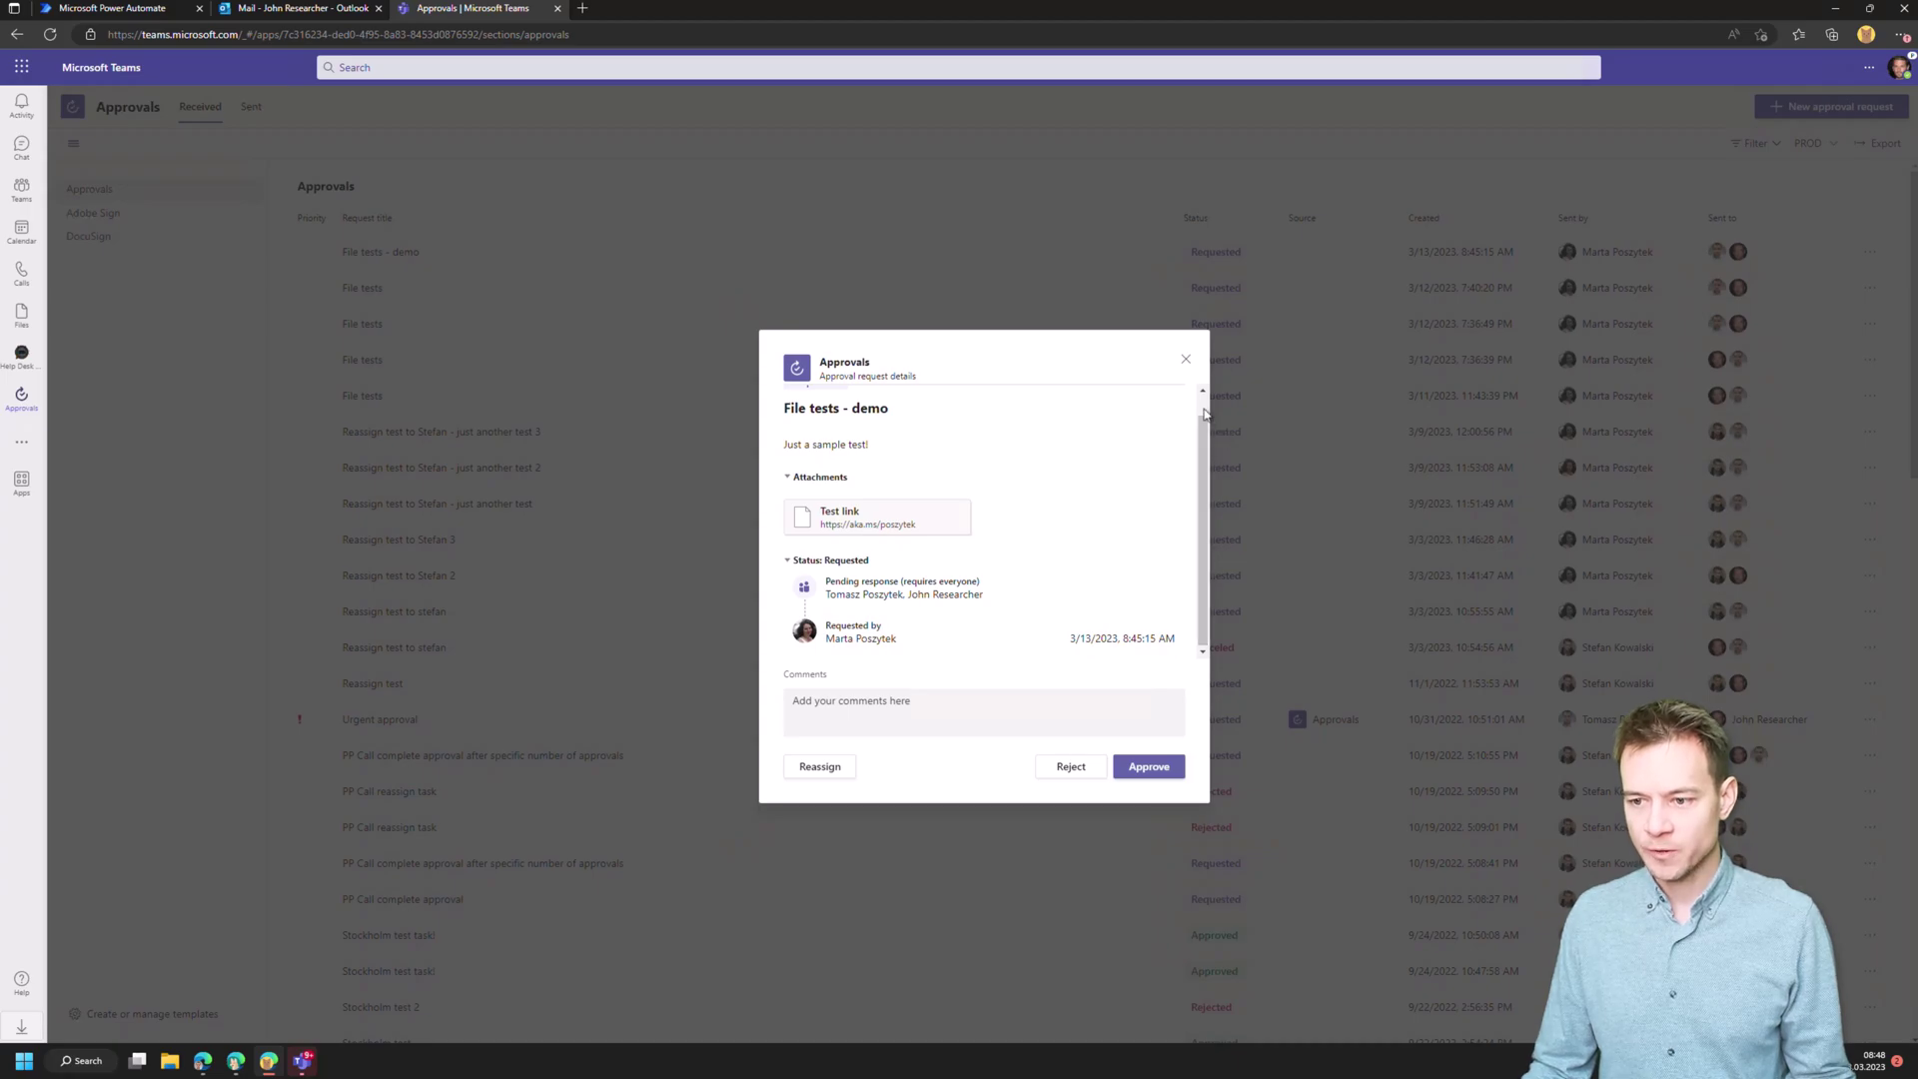
pyautogui.scroll(1, 1190, 427)
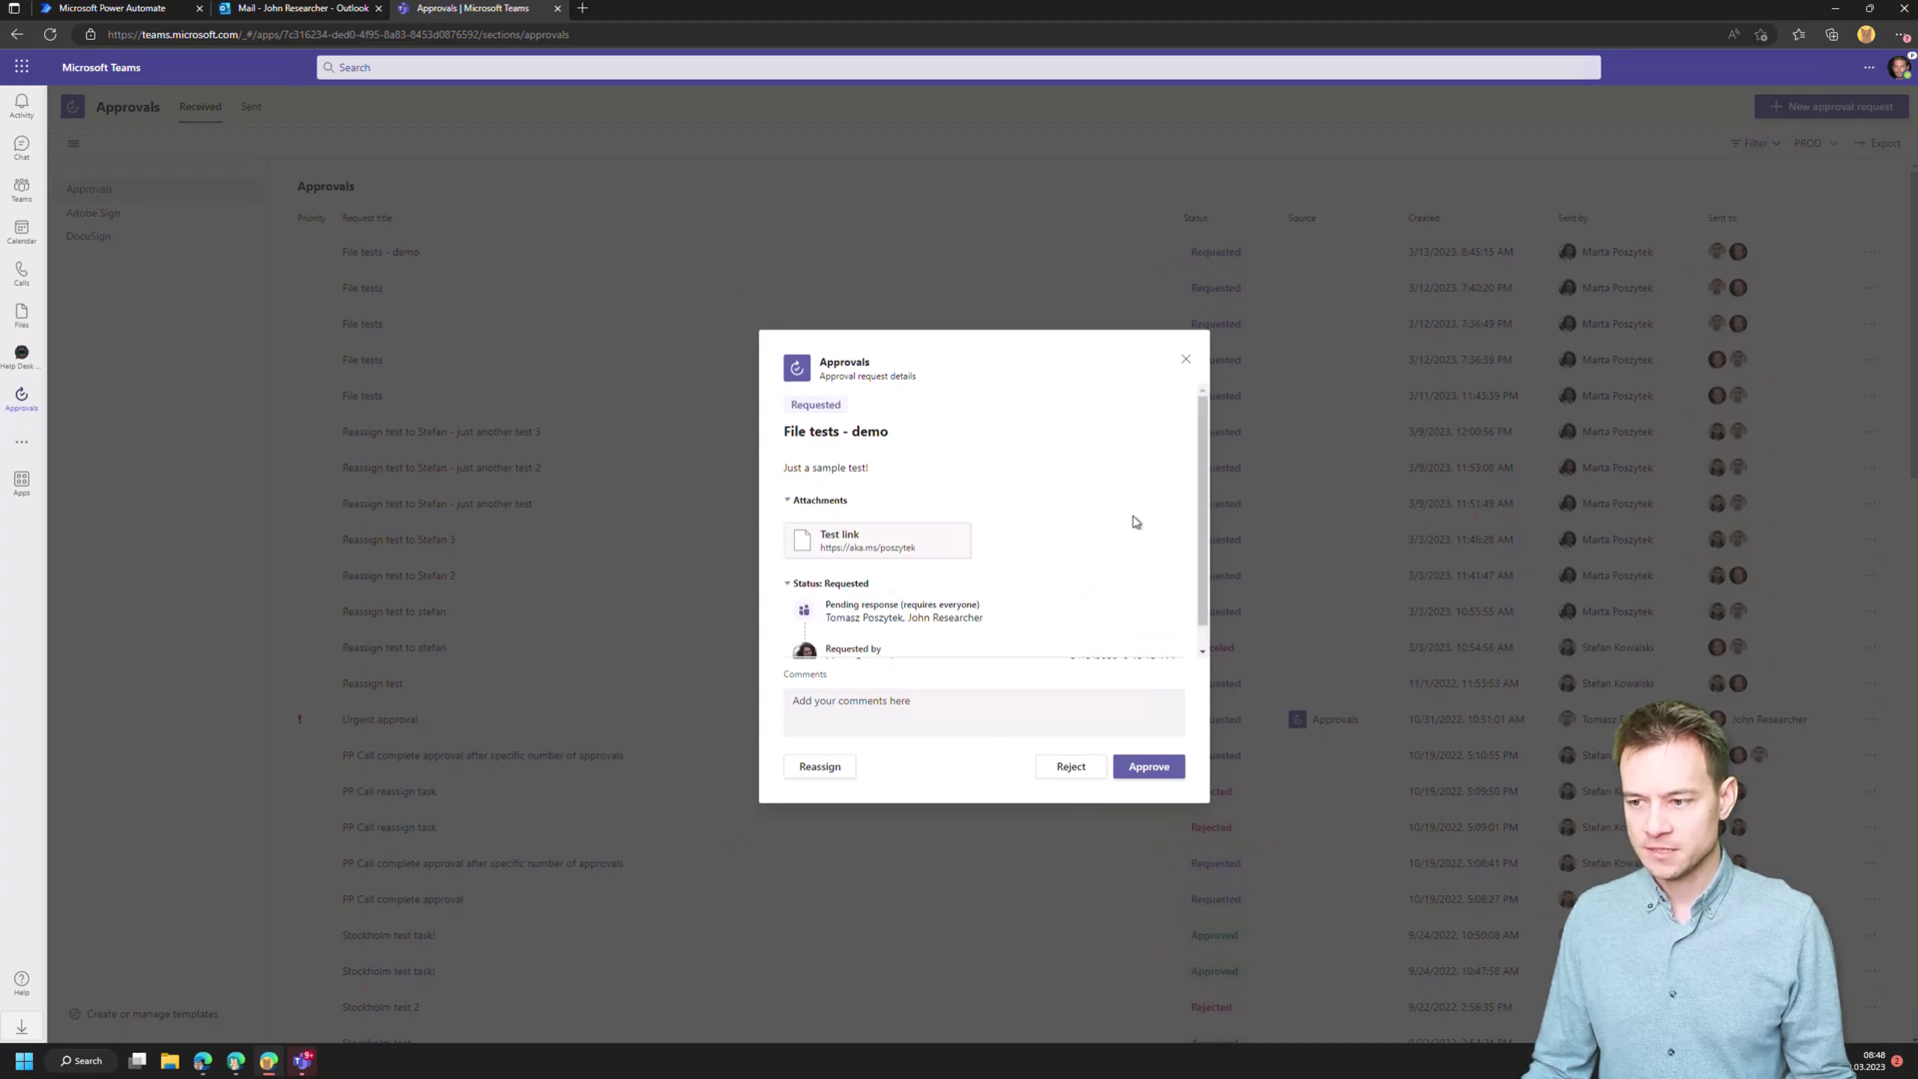
pyautogui.click(1185, 363)
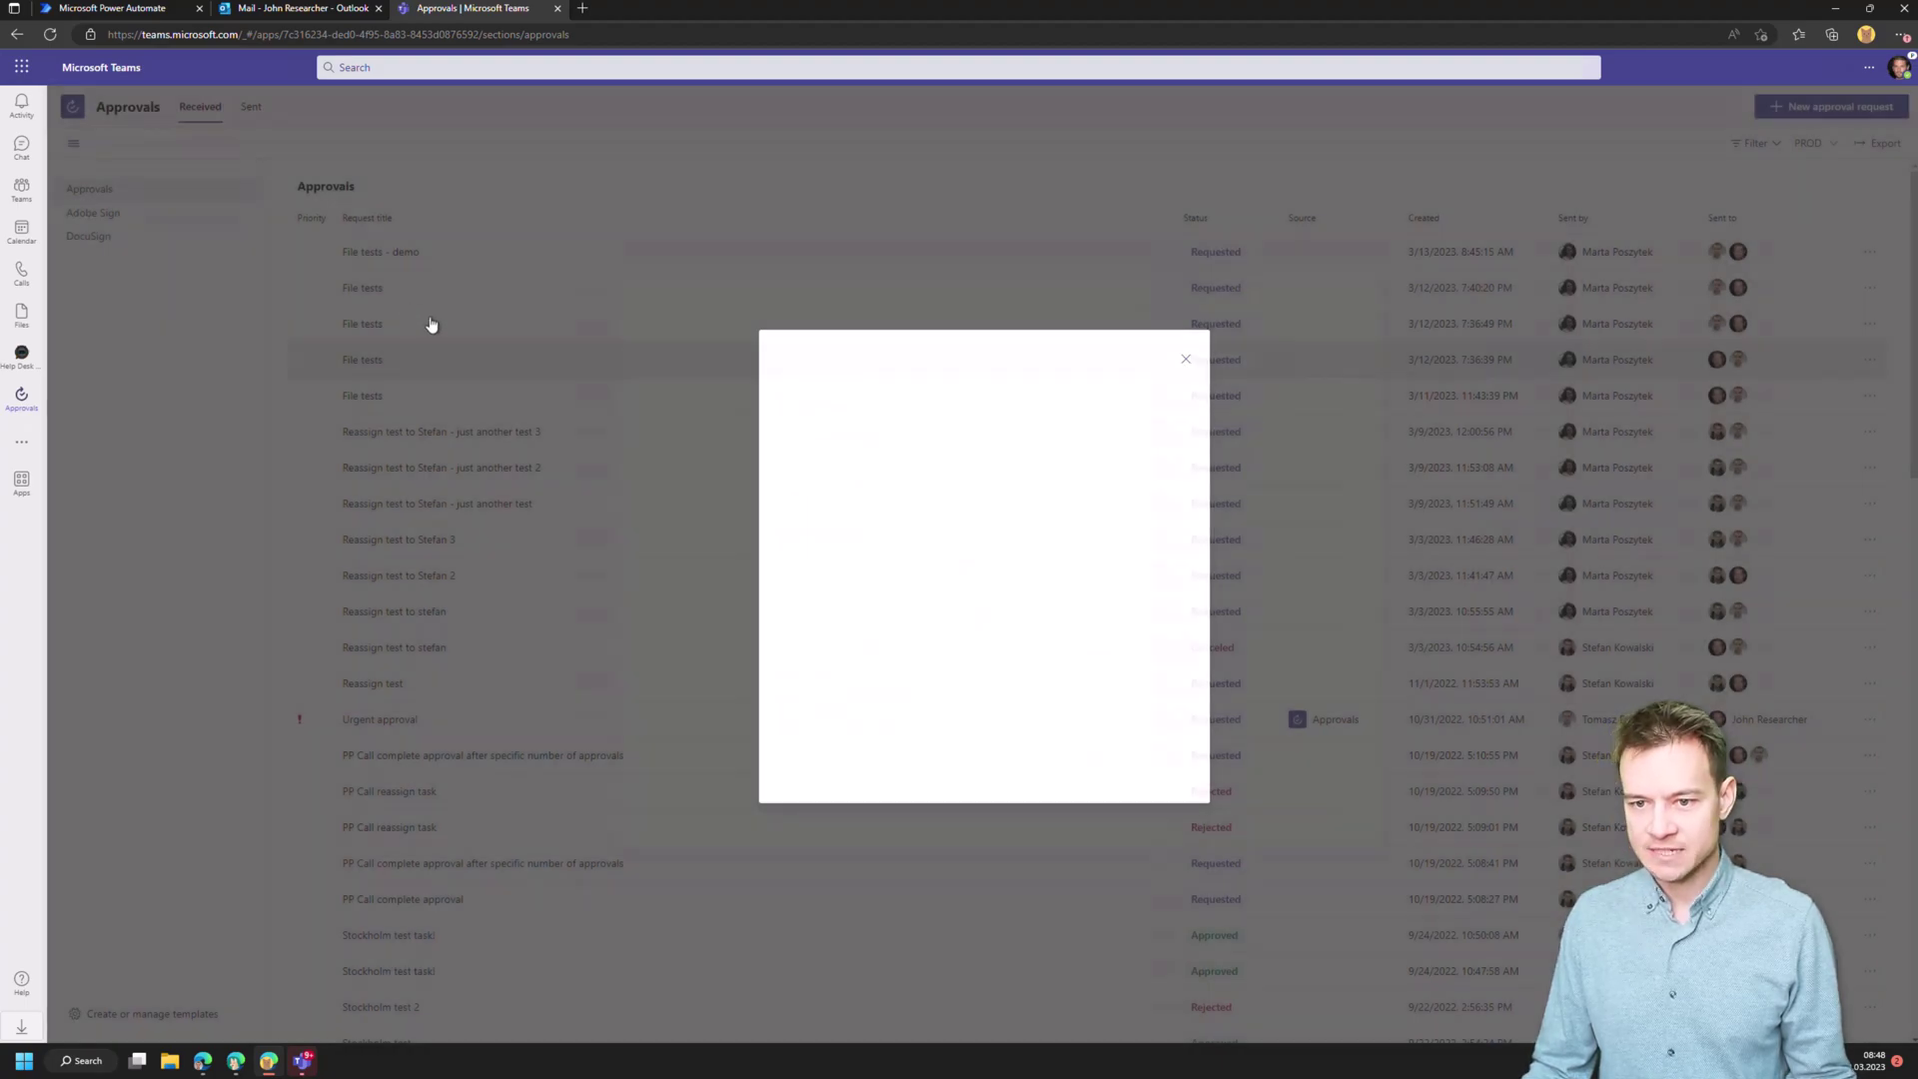
pyautogui.click(369, 289)
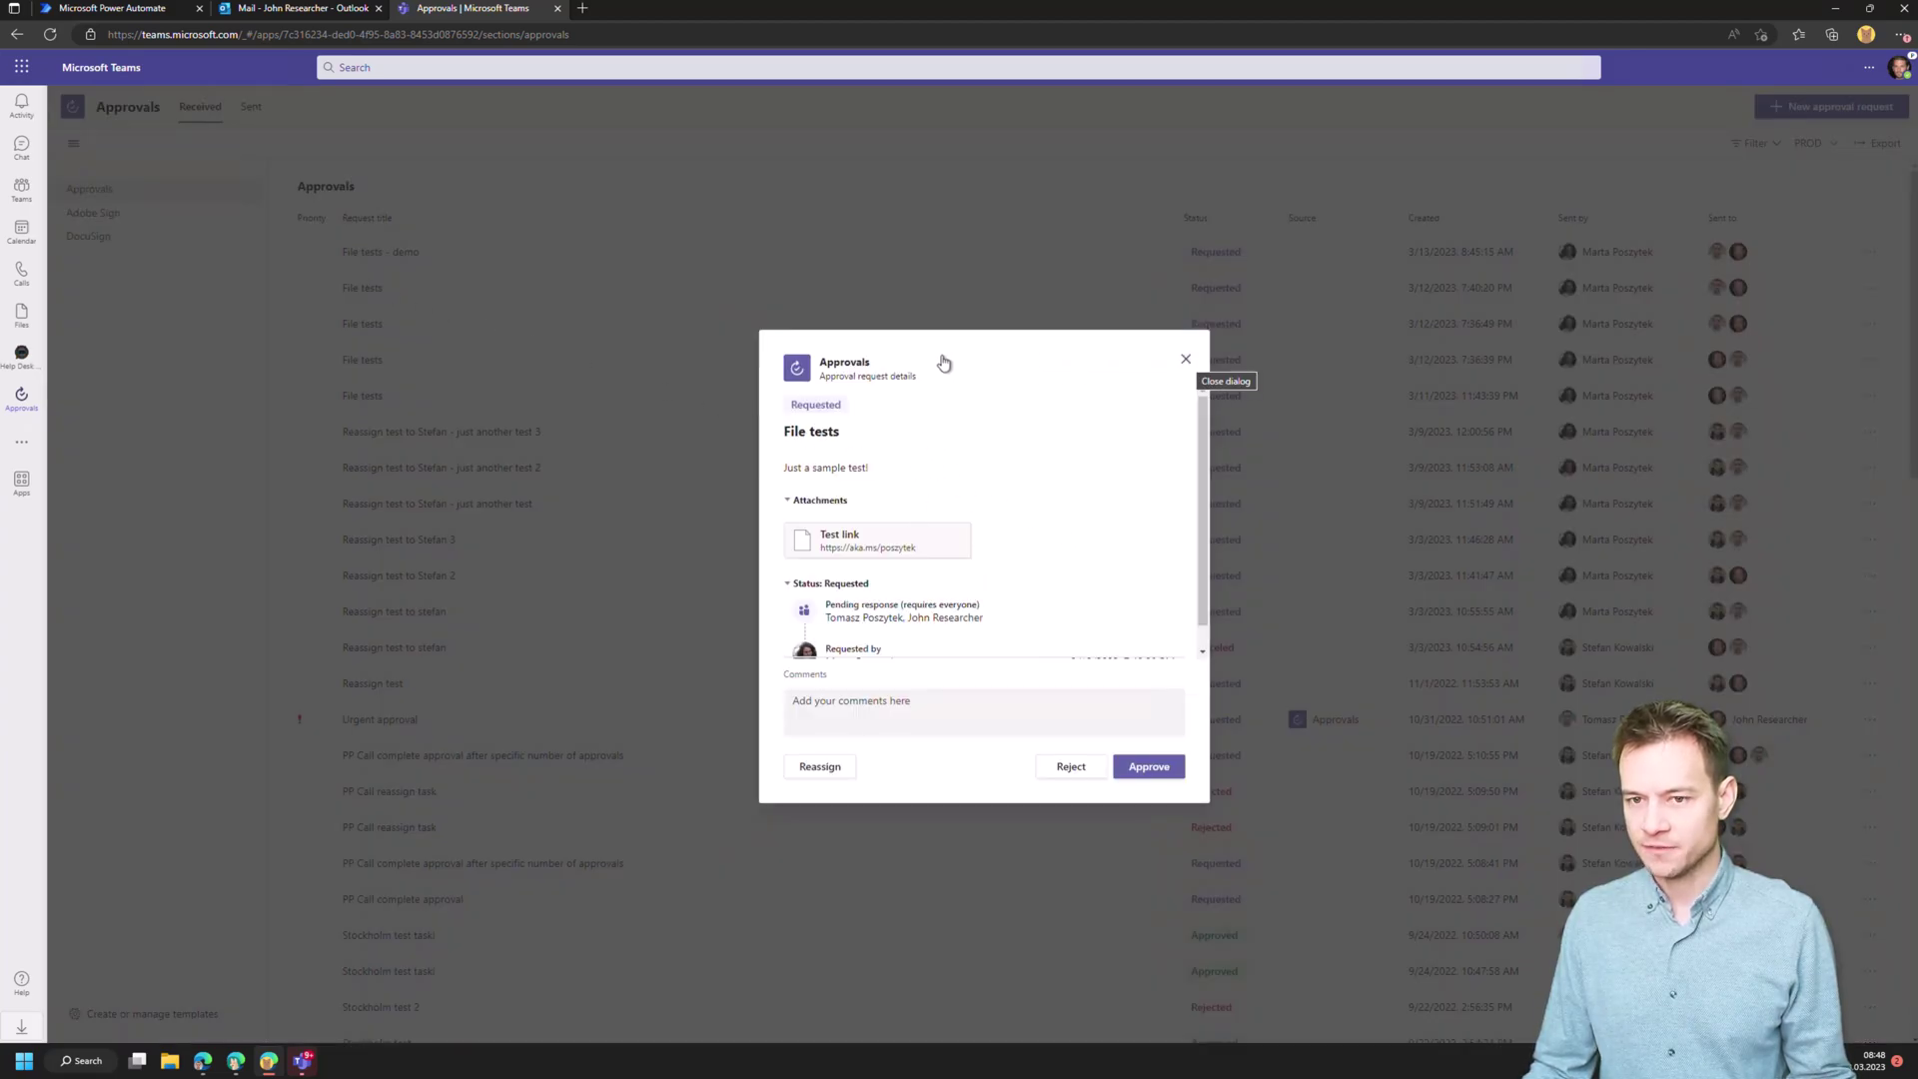
# - Close the Teams request, reload Power Automate's Approvals page with F5, and open 'File tests - demo'
pyautogui.press('Escape')
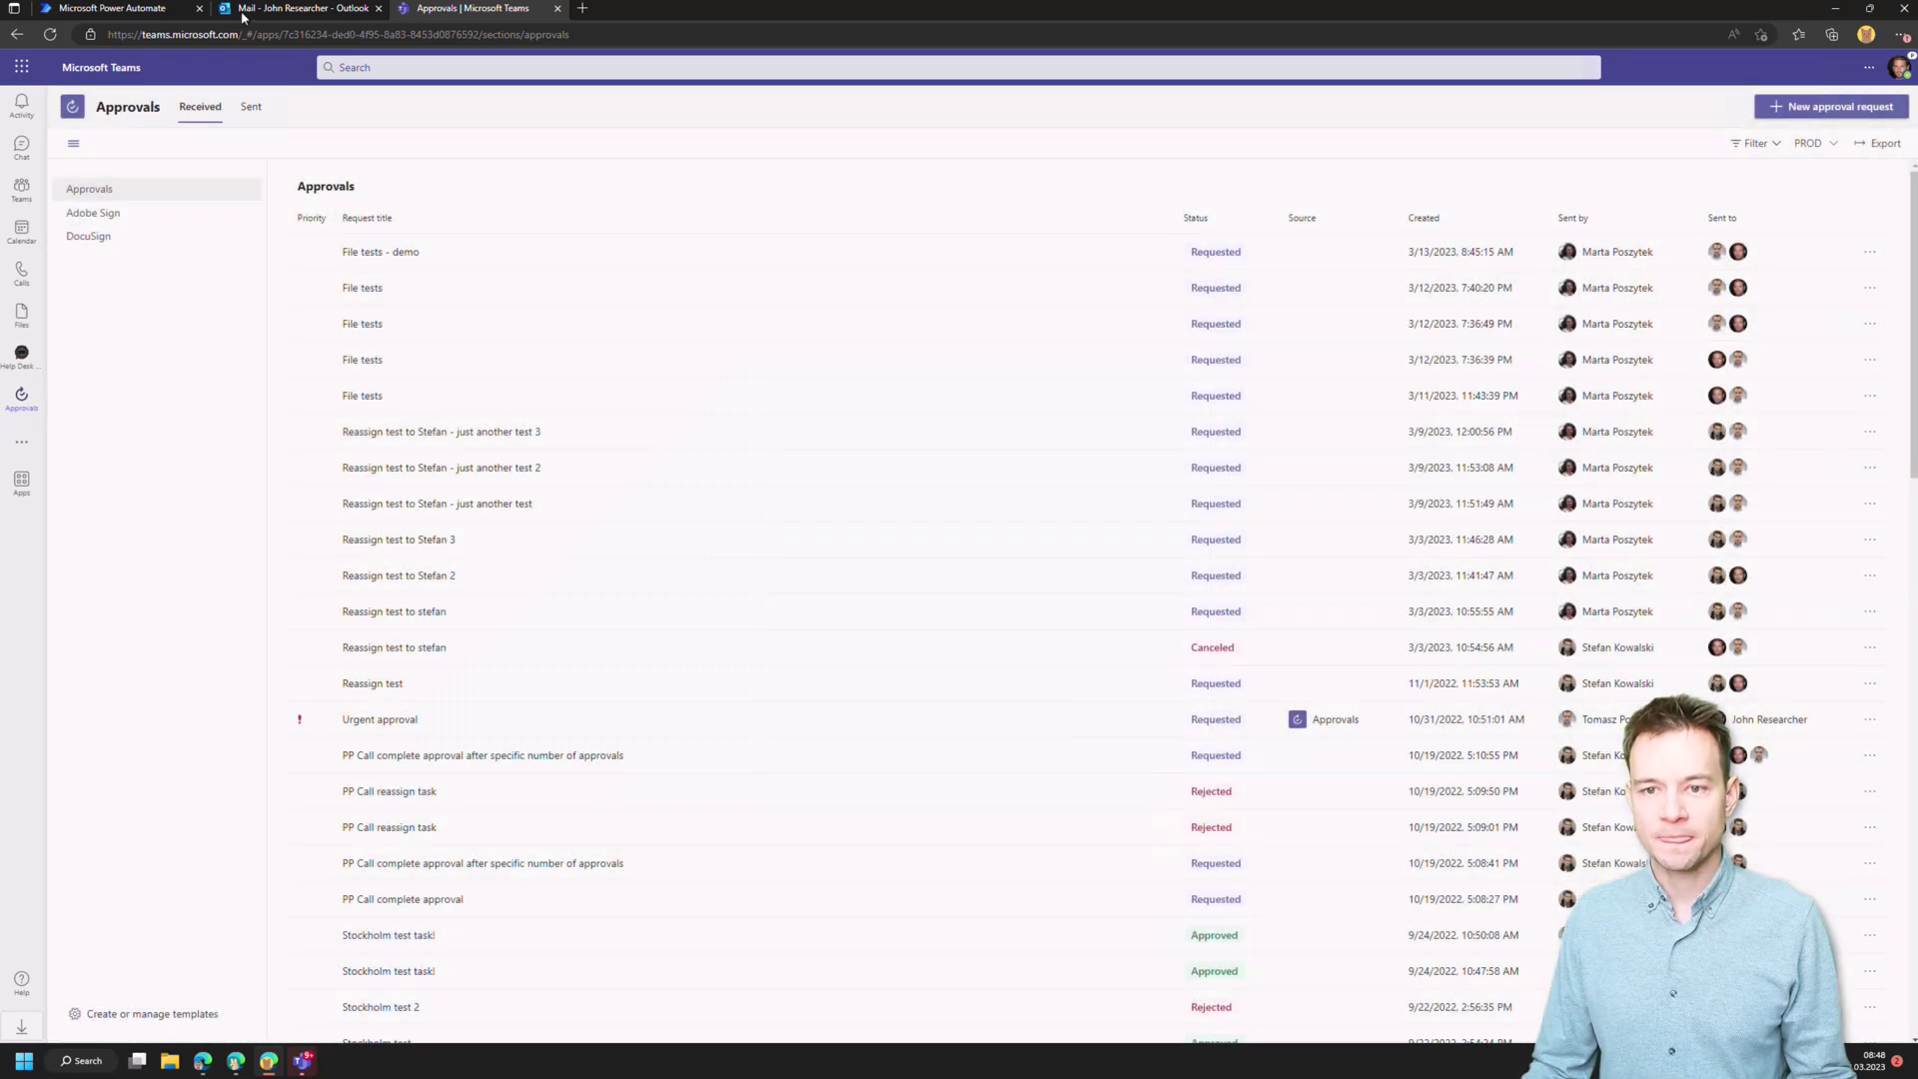
pyautogui.click(128, 14)
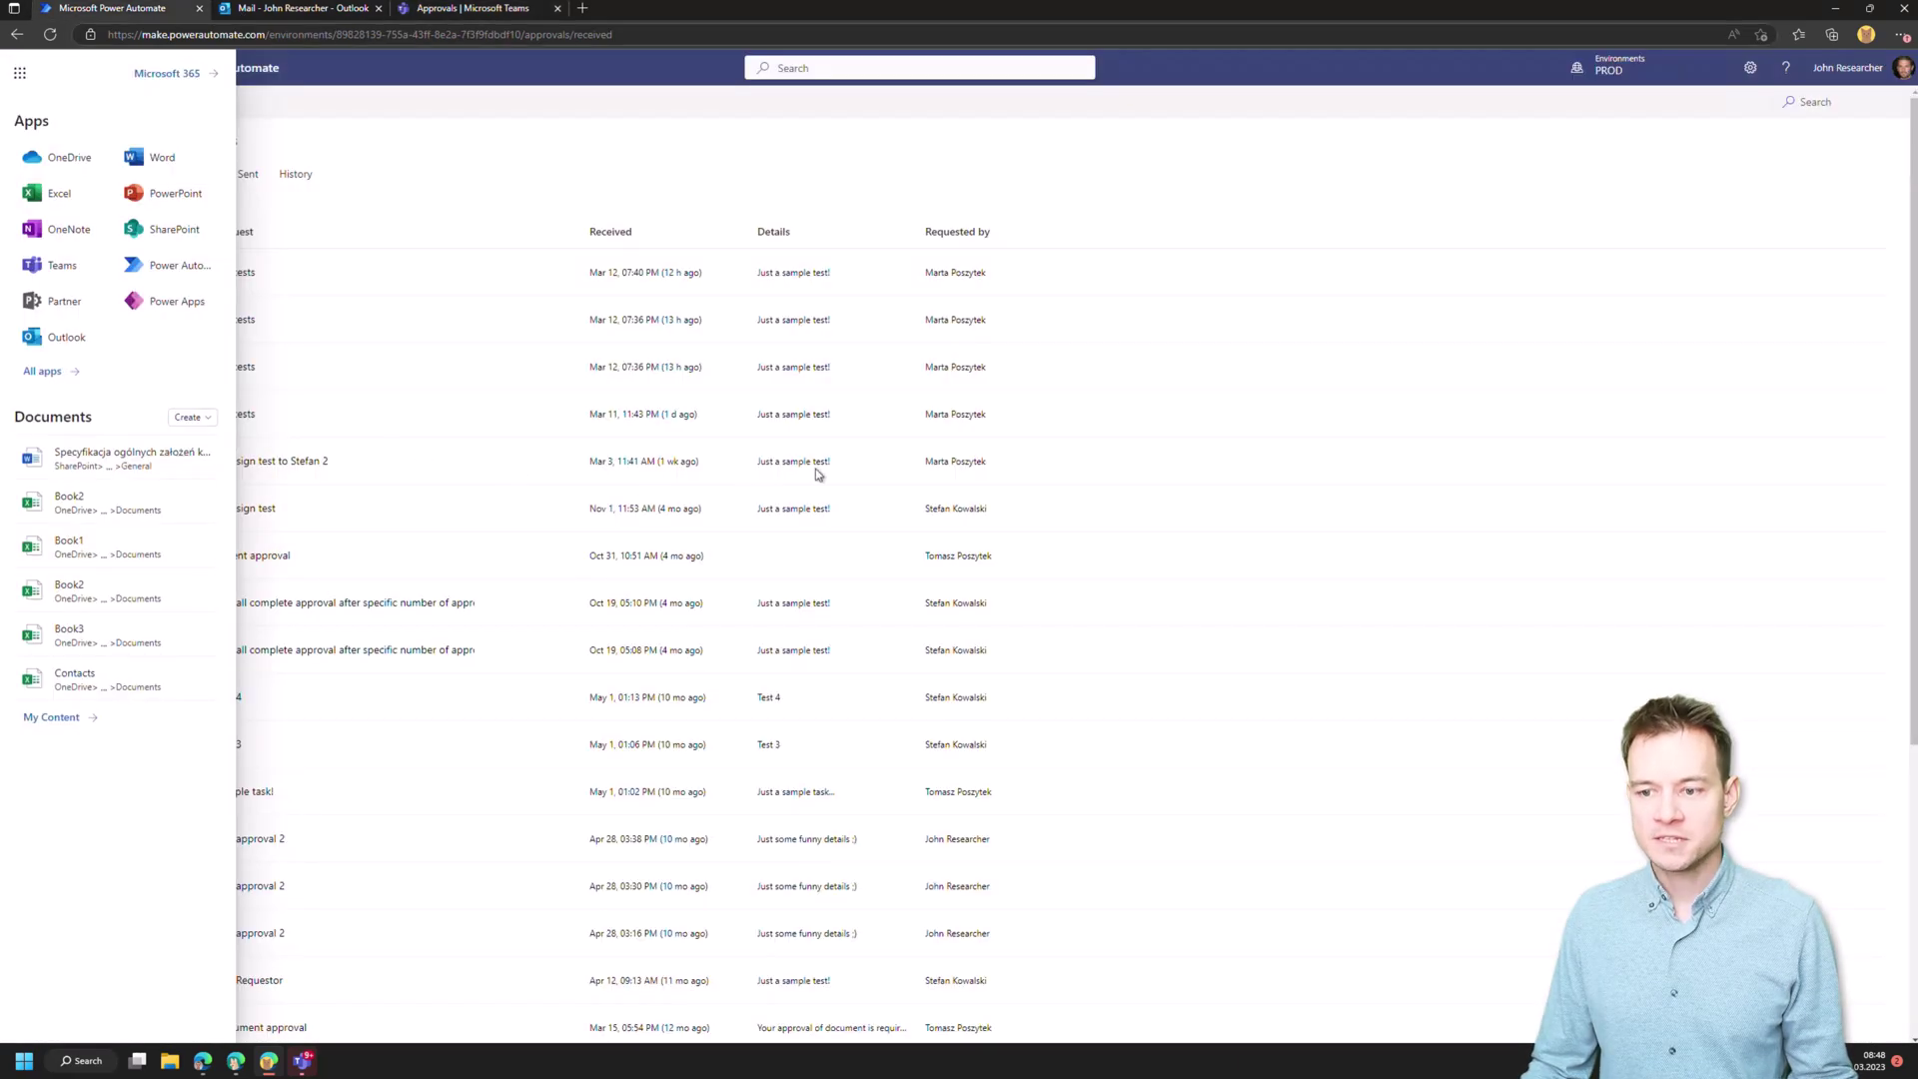
pyautogui.click(1130, 147)
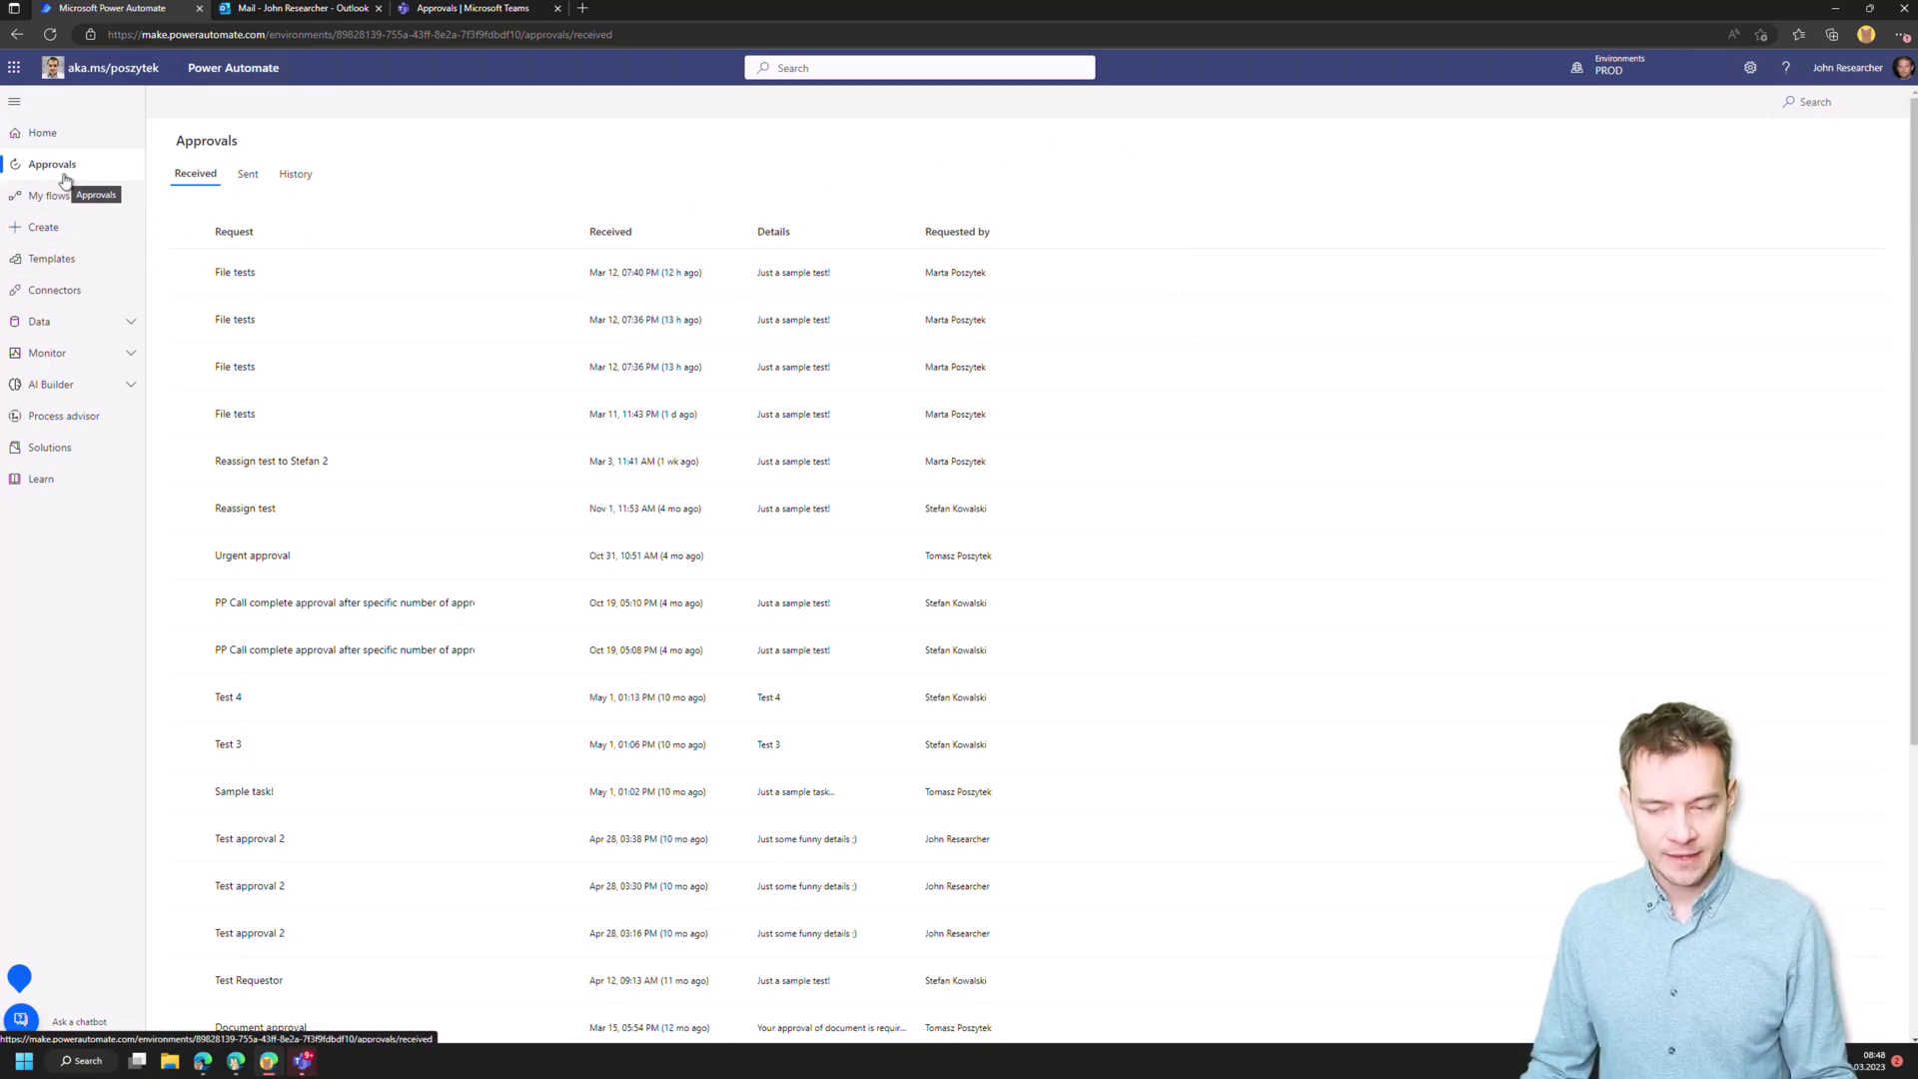
pyautogui.press('F5')
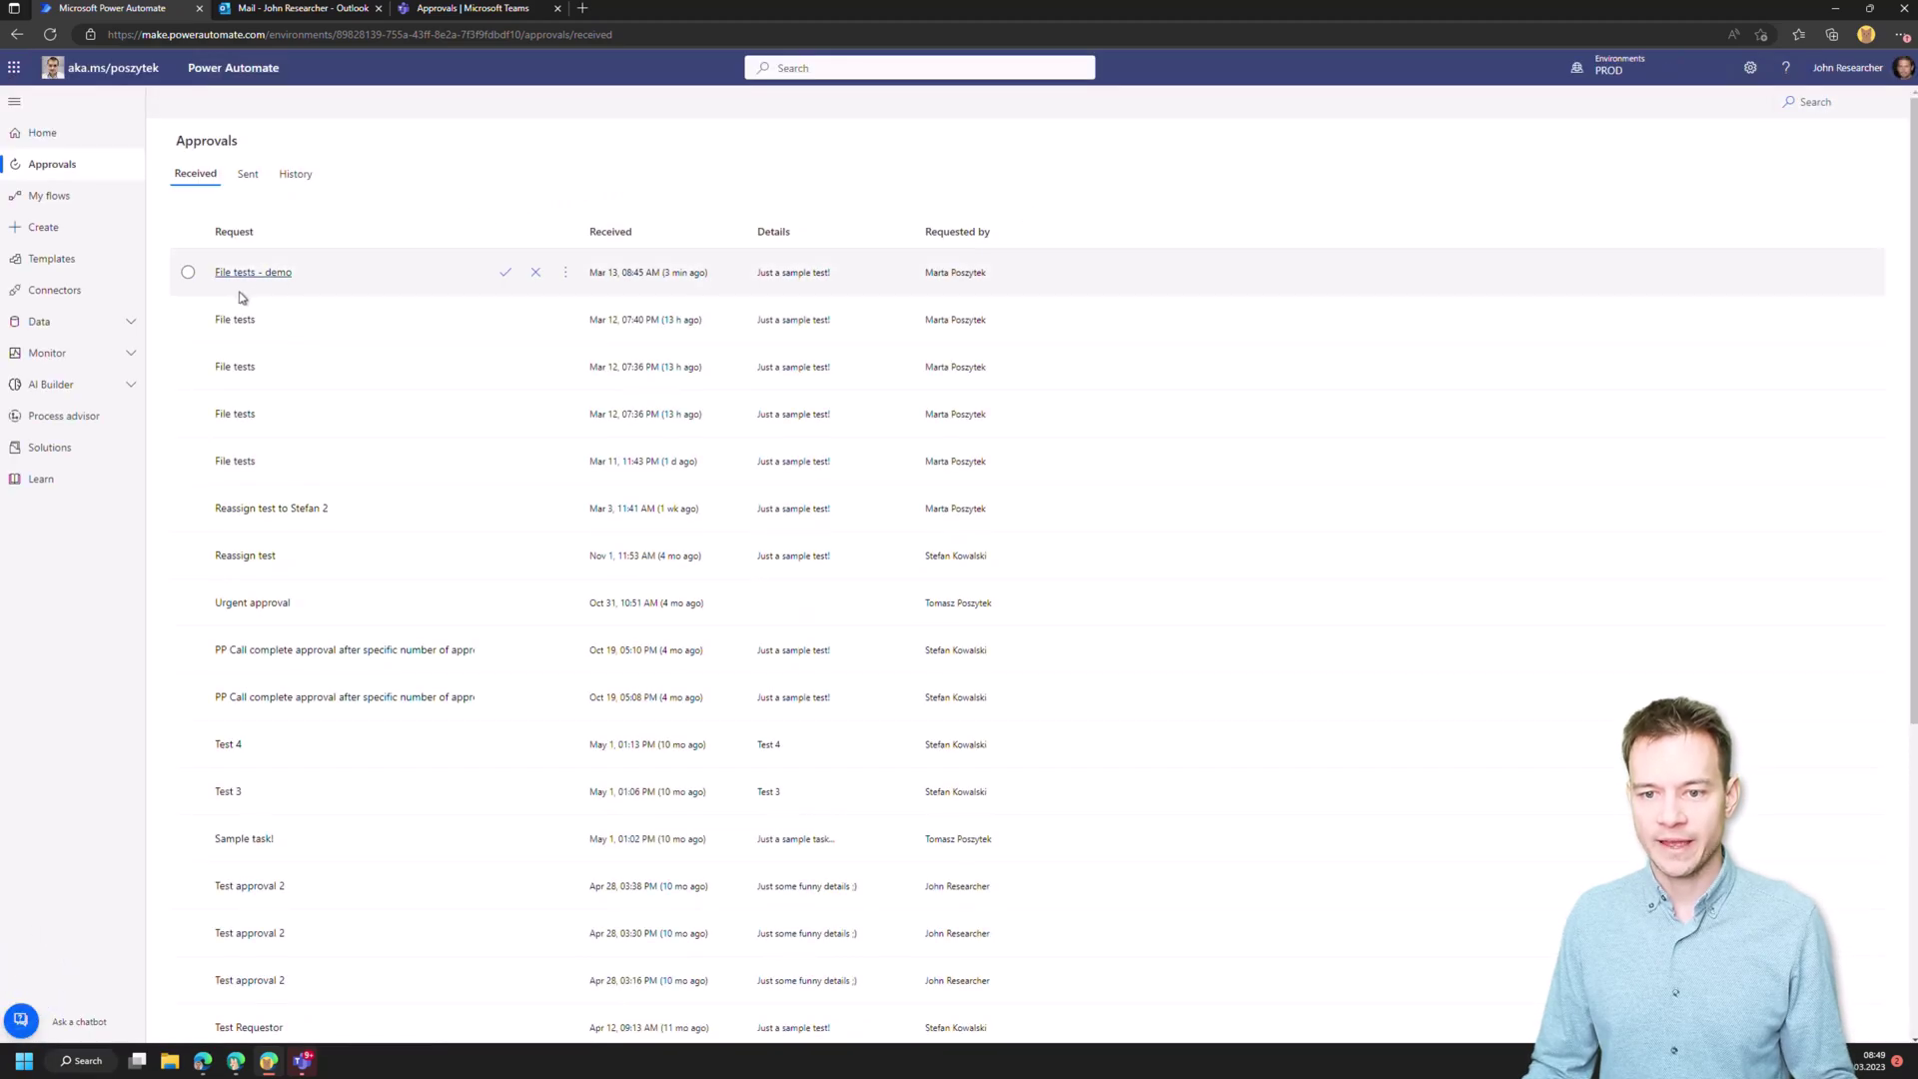
pyautogui.click(249, 280)
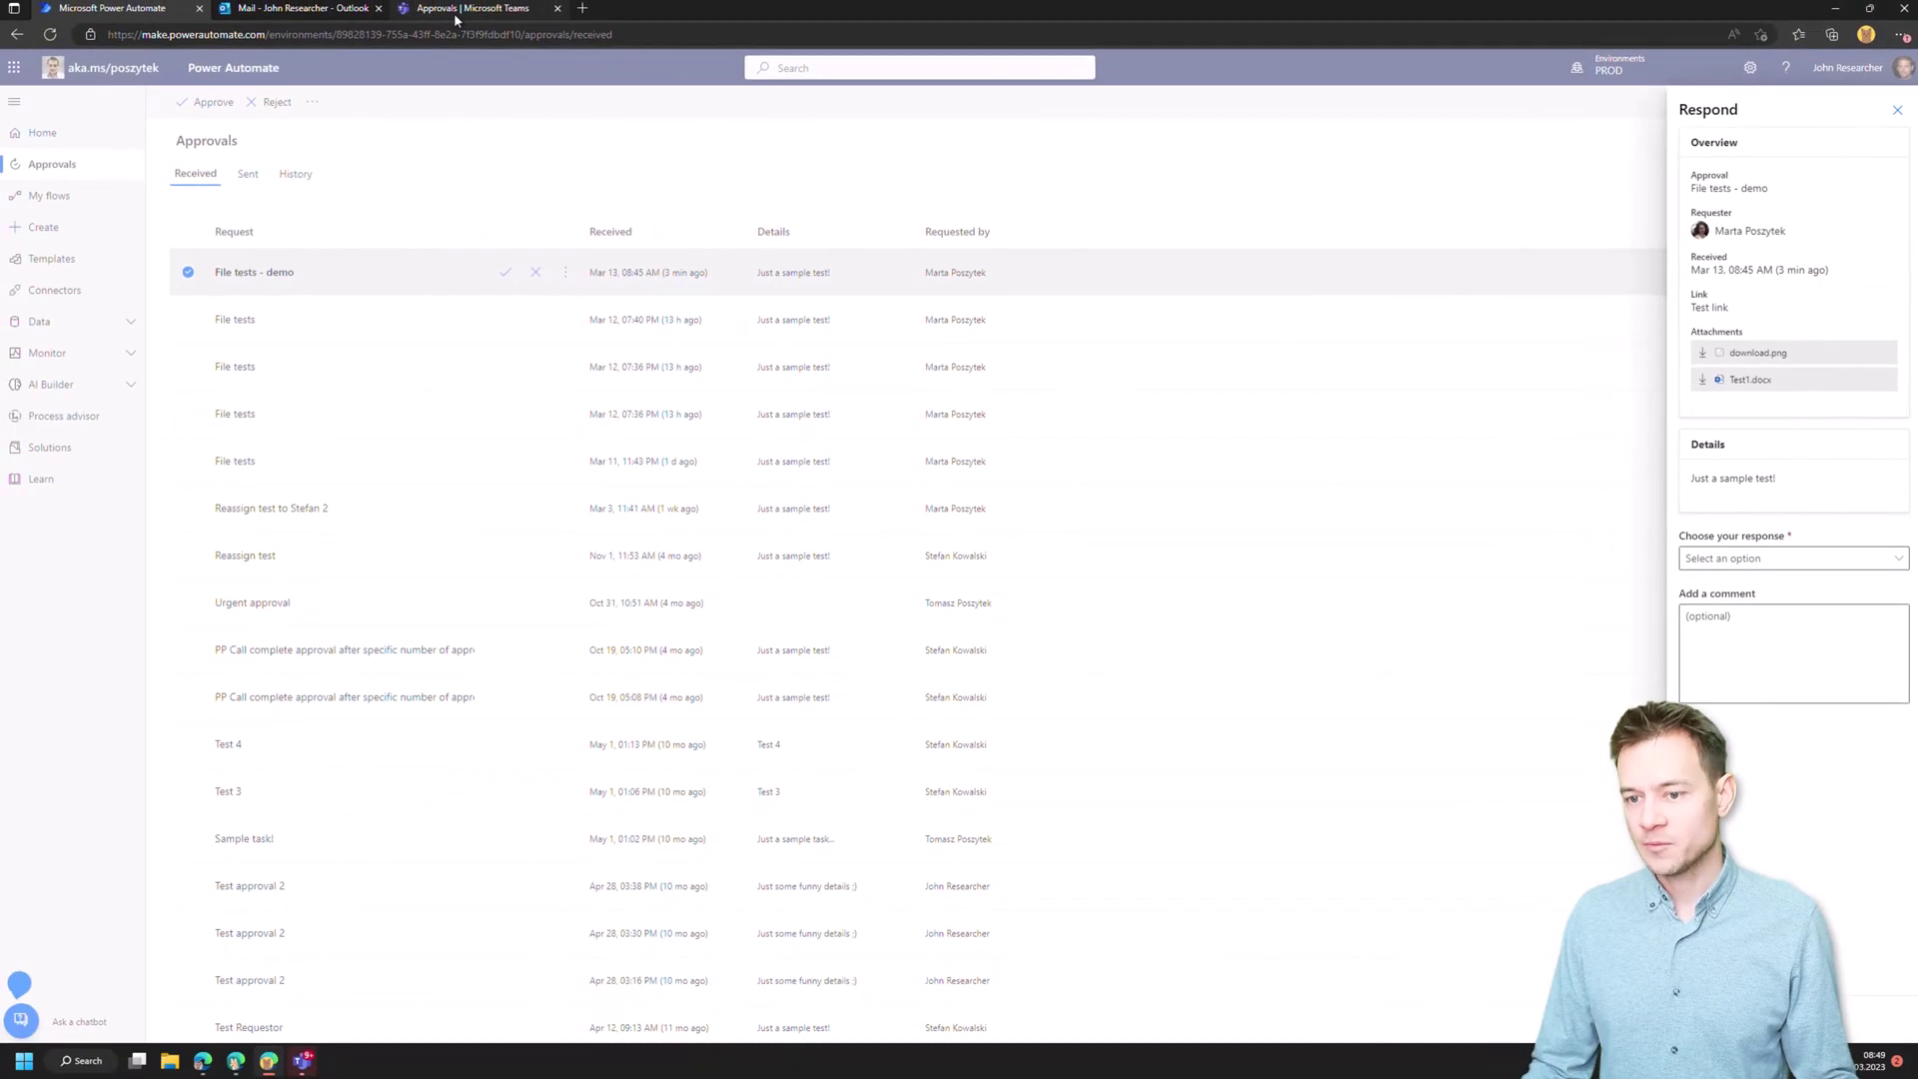
# - Recheck the 'File tests - demo' request in Teams, then minimize the browser to show the flow run
pyautogui.click(454, 18)
pyautogui.click(401, 252)
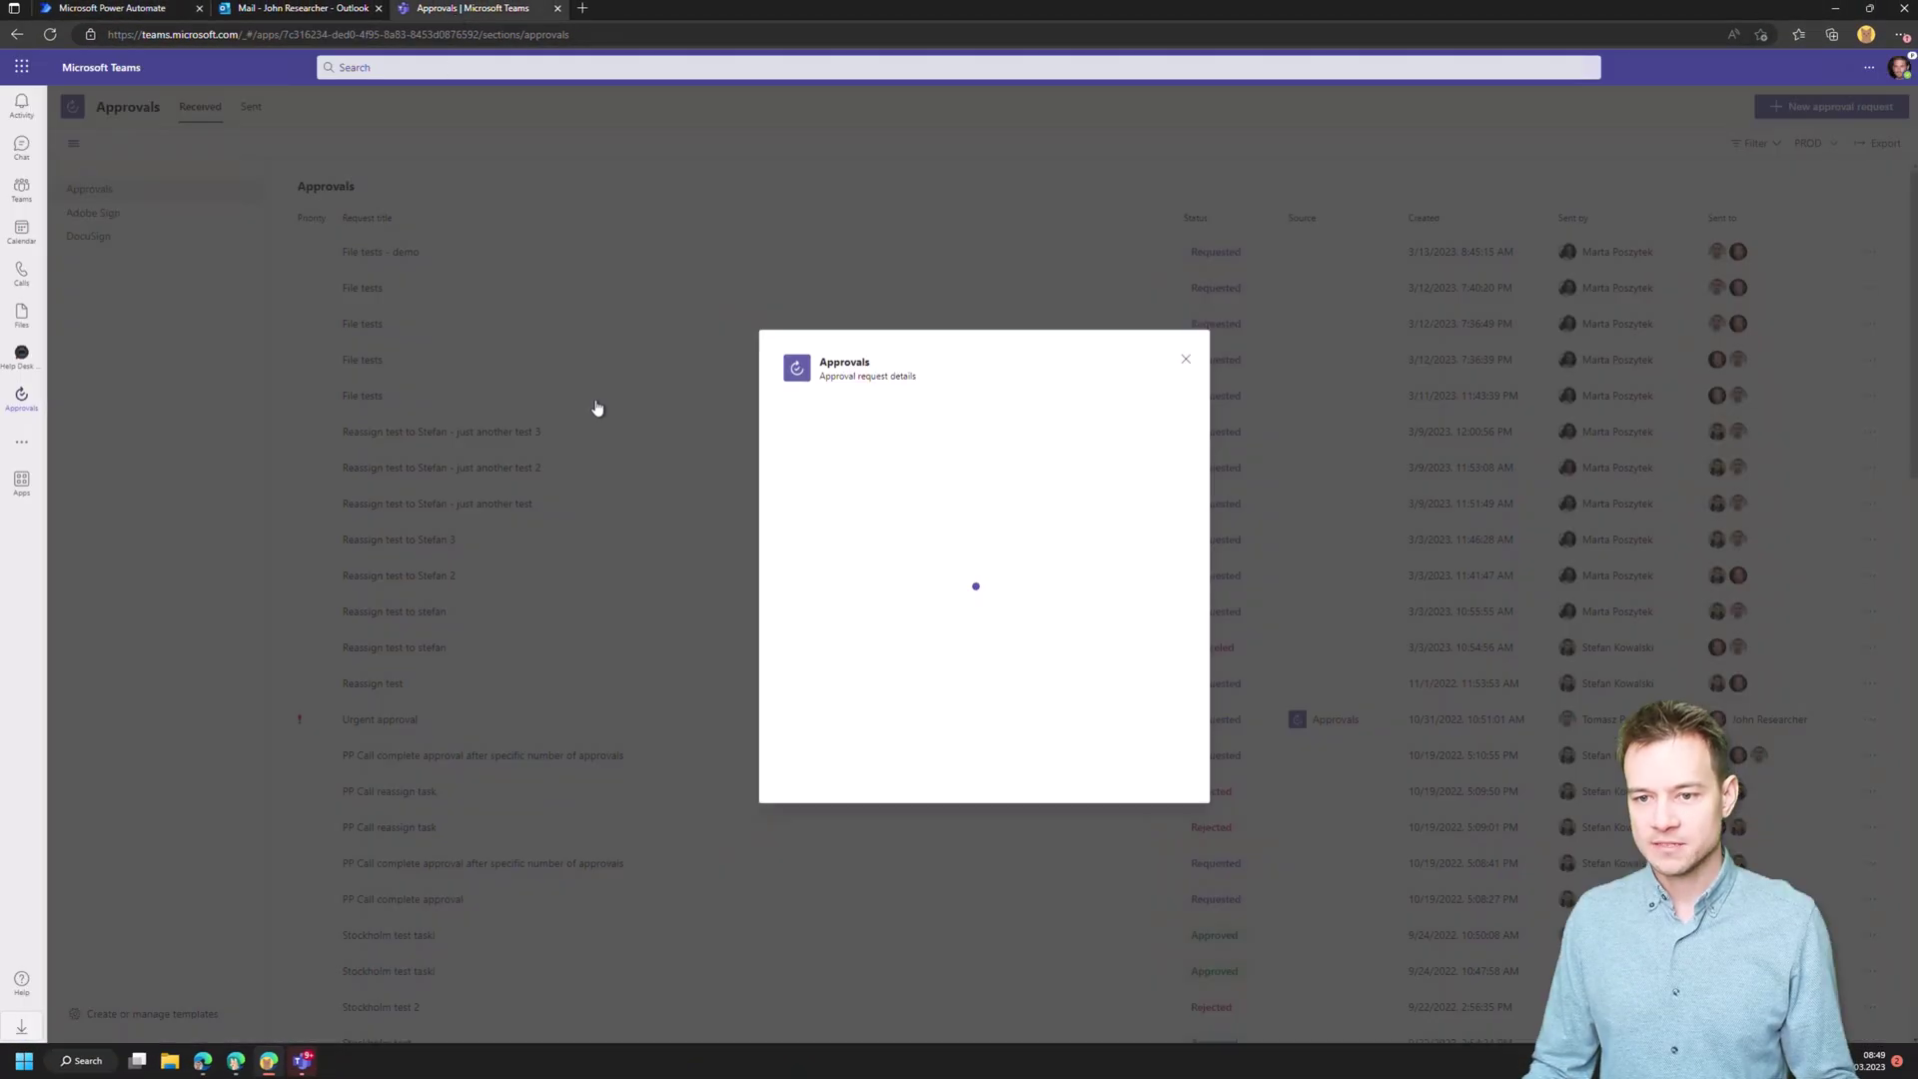
pyautogui.scroll(-1, 945, 464)
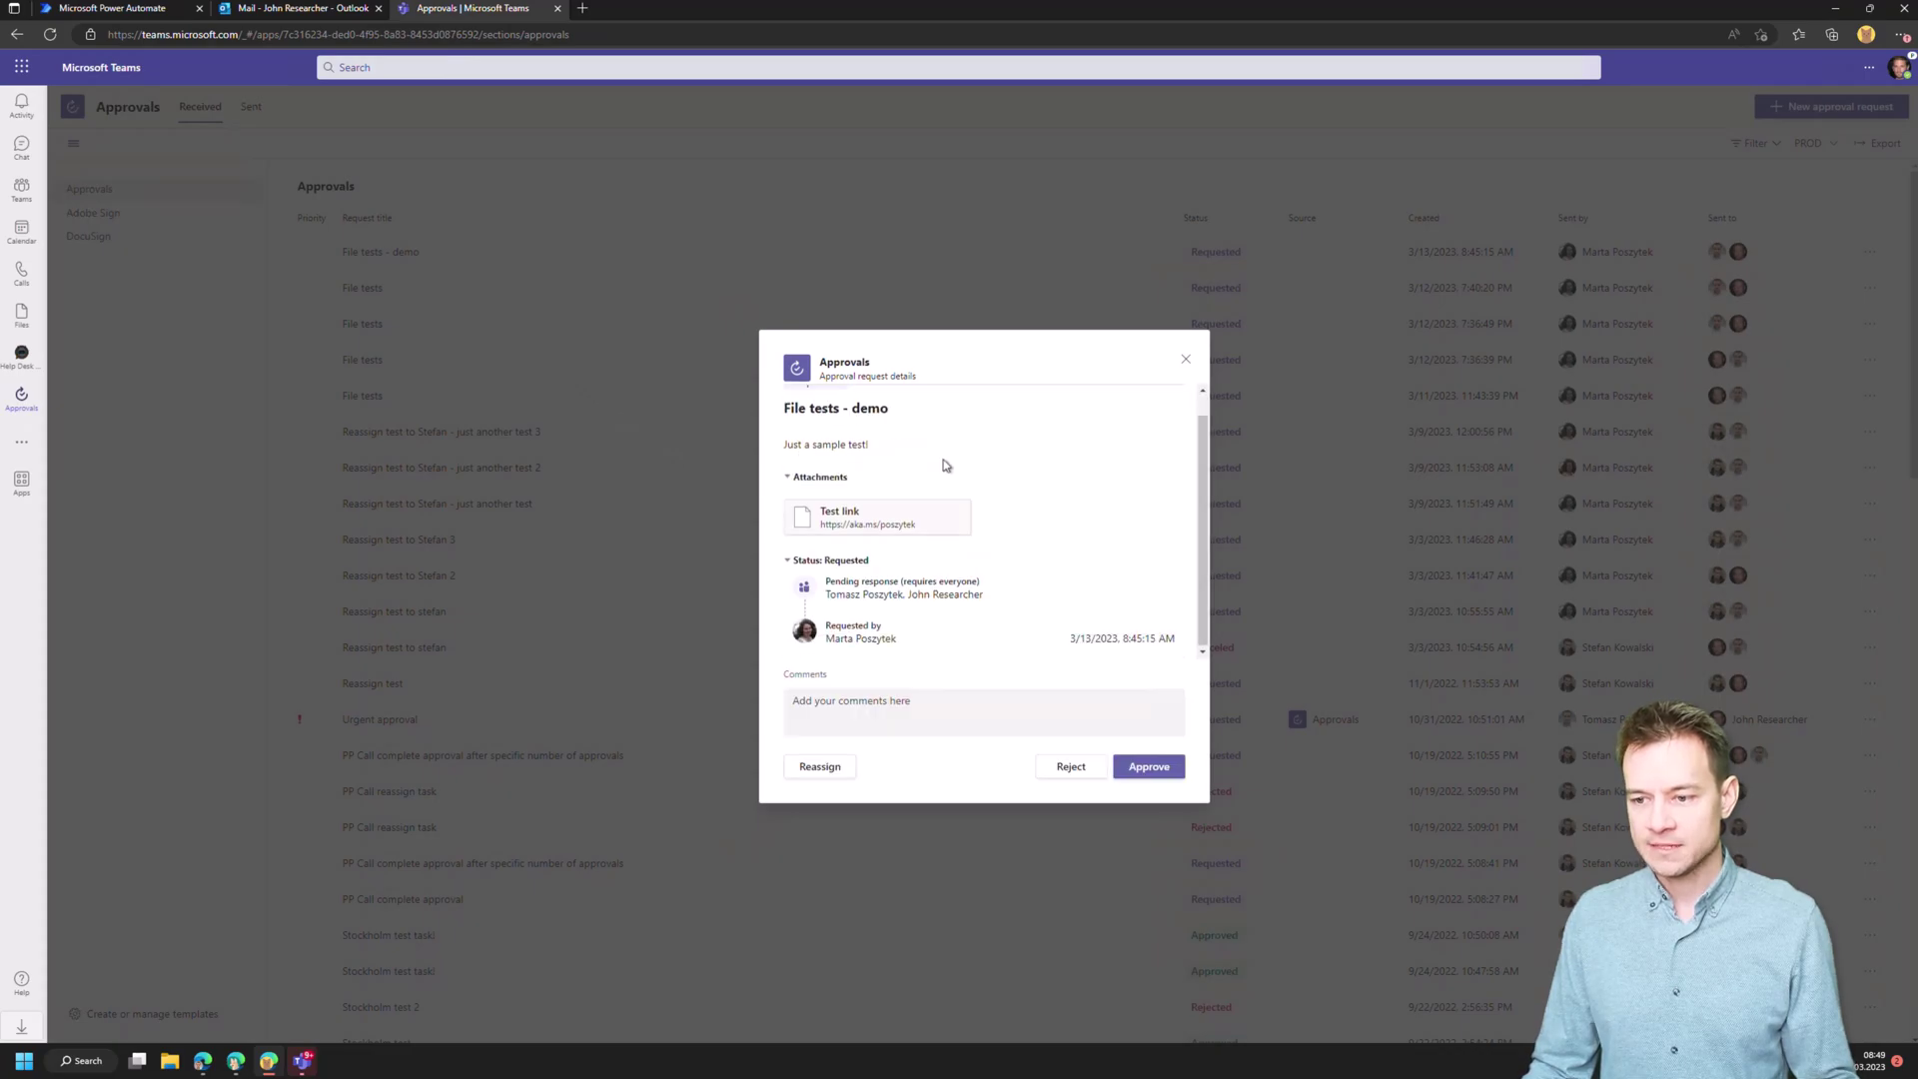
pyautogui.scroll(1, 959, 559)
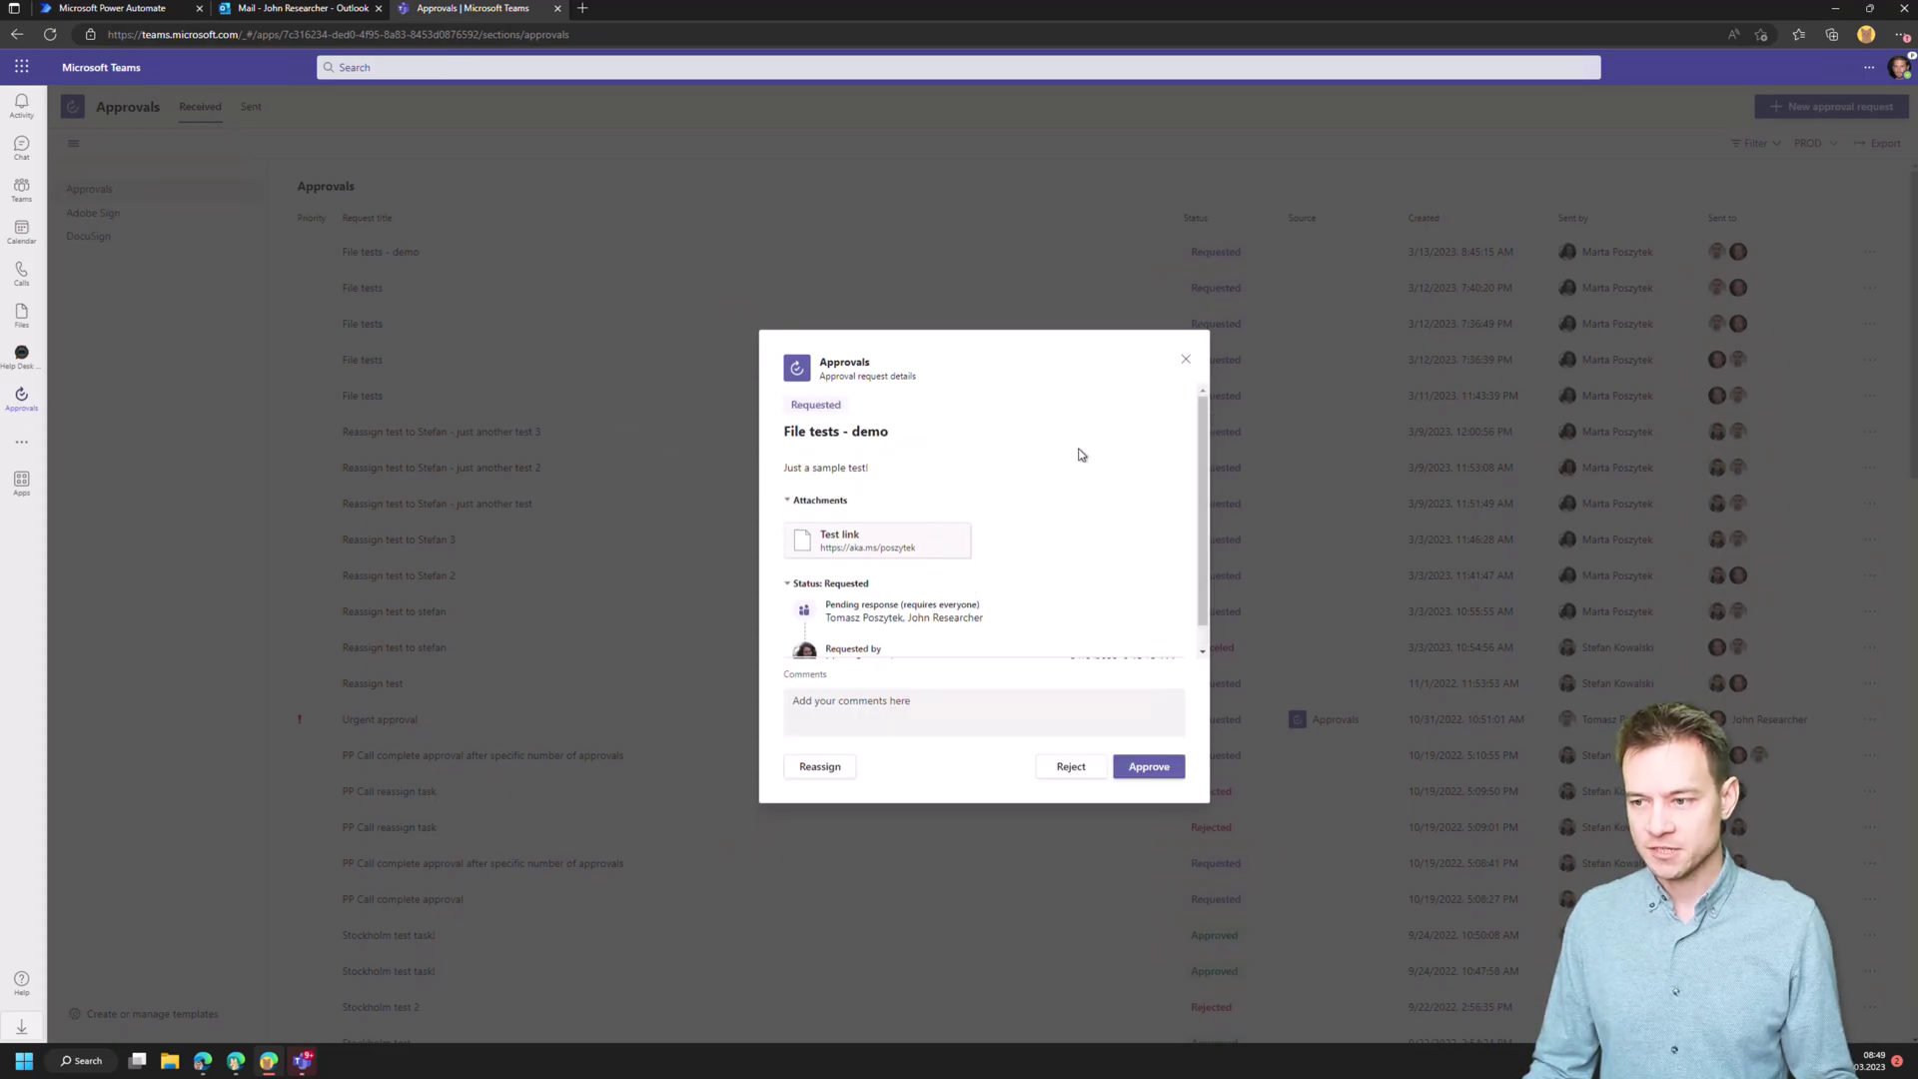
pyautogui.click(115, 8)
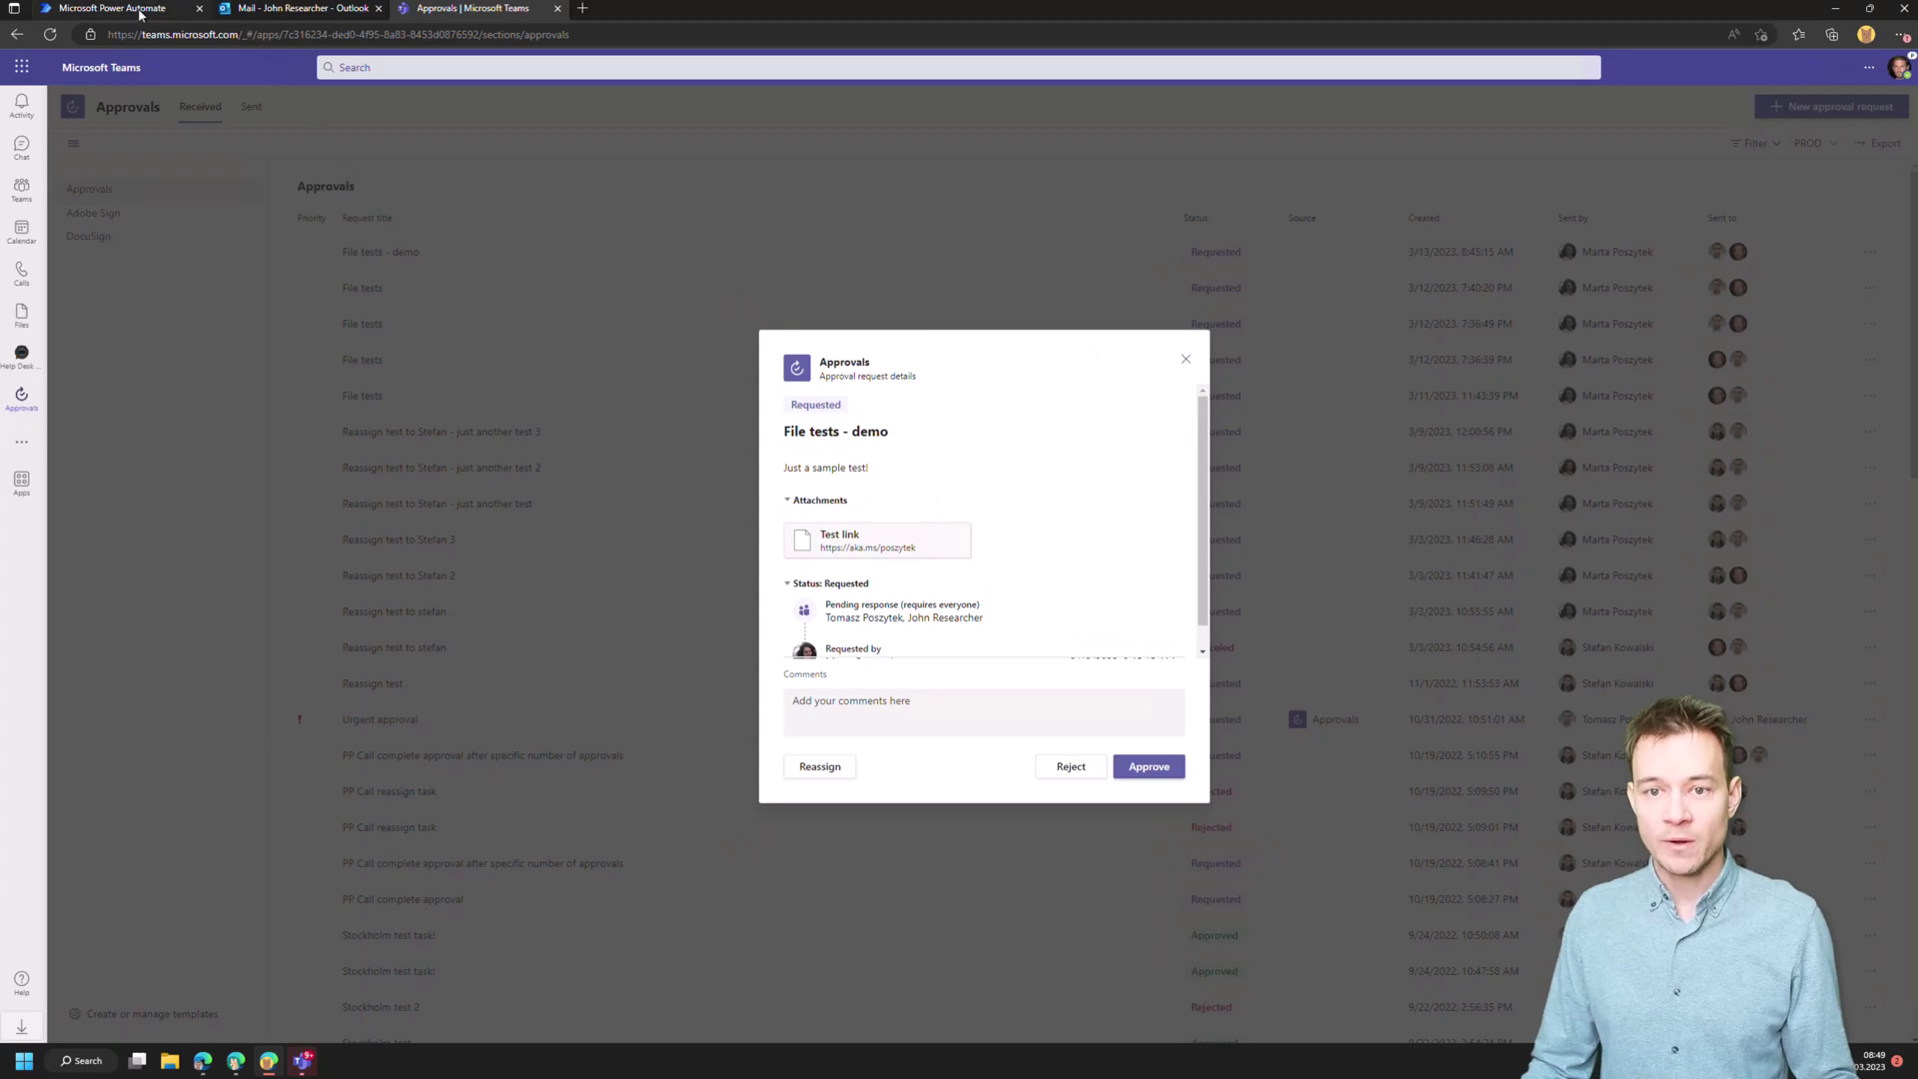
pyautogui.click(1832, 10)
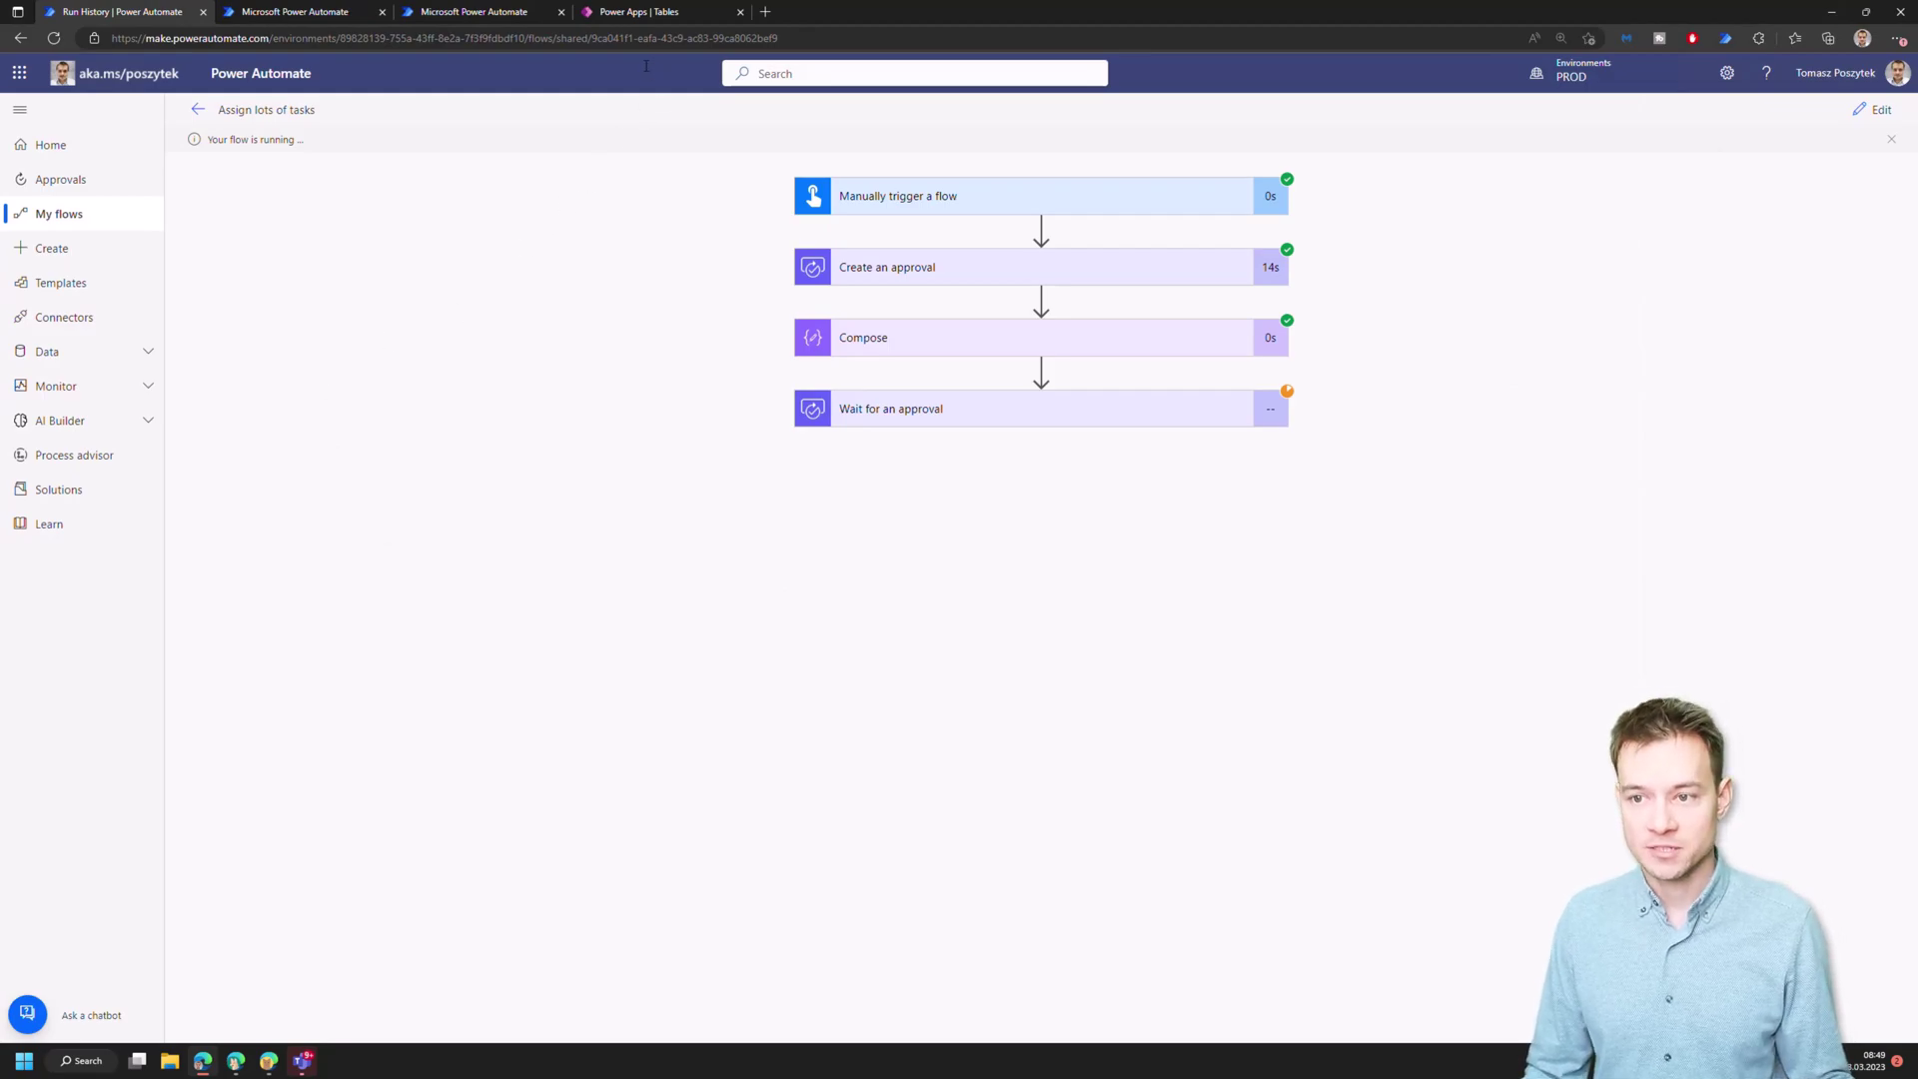
# - List all Power Apps tables, open the Approval table, and view its Relationships
pyautogui.click(640, 11)
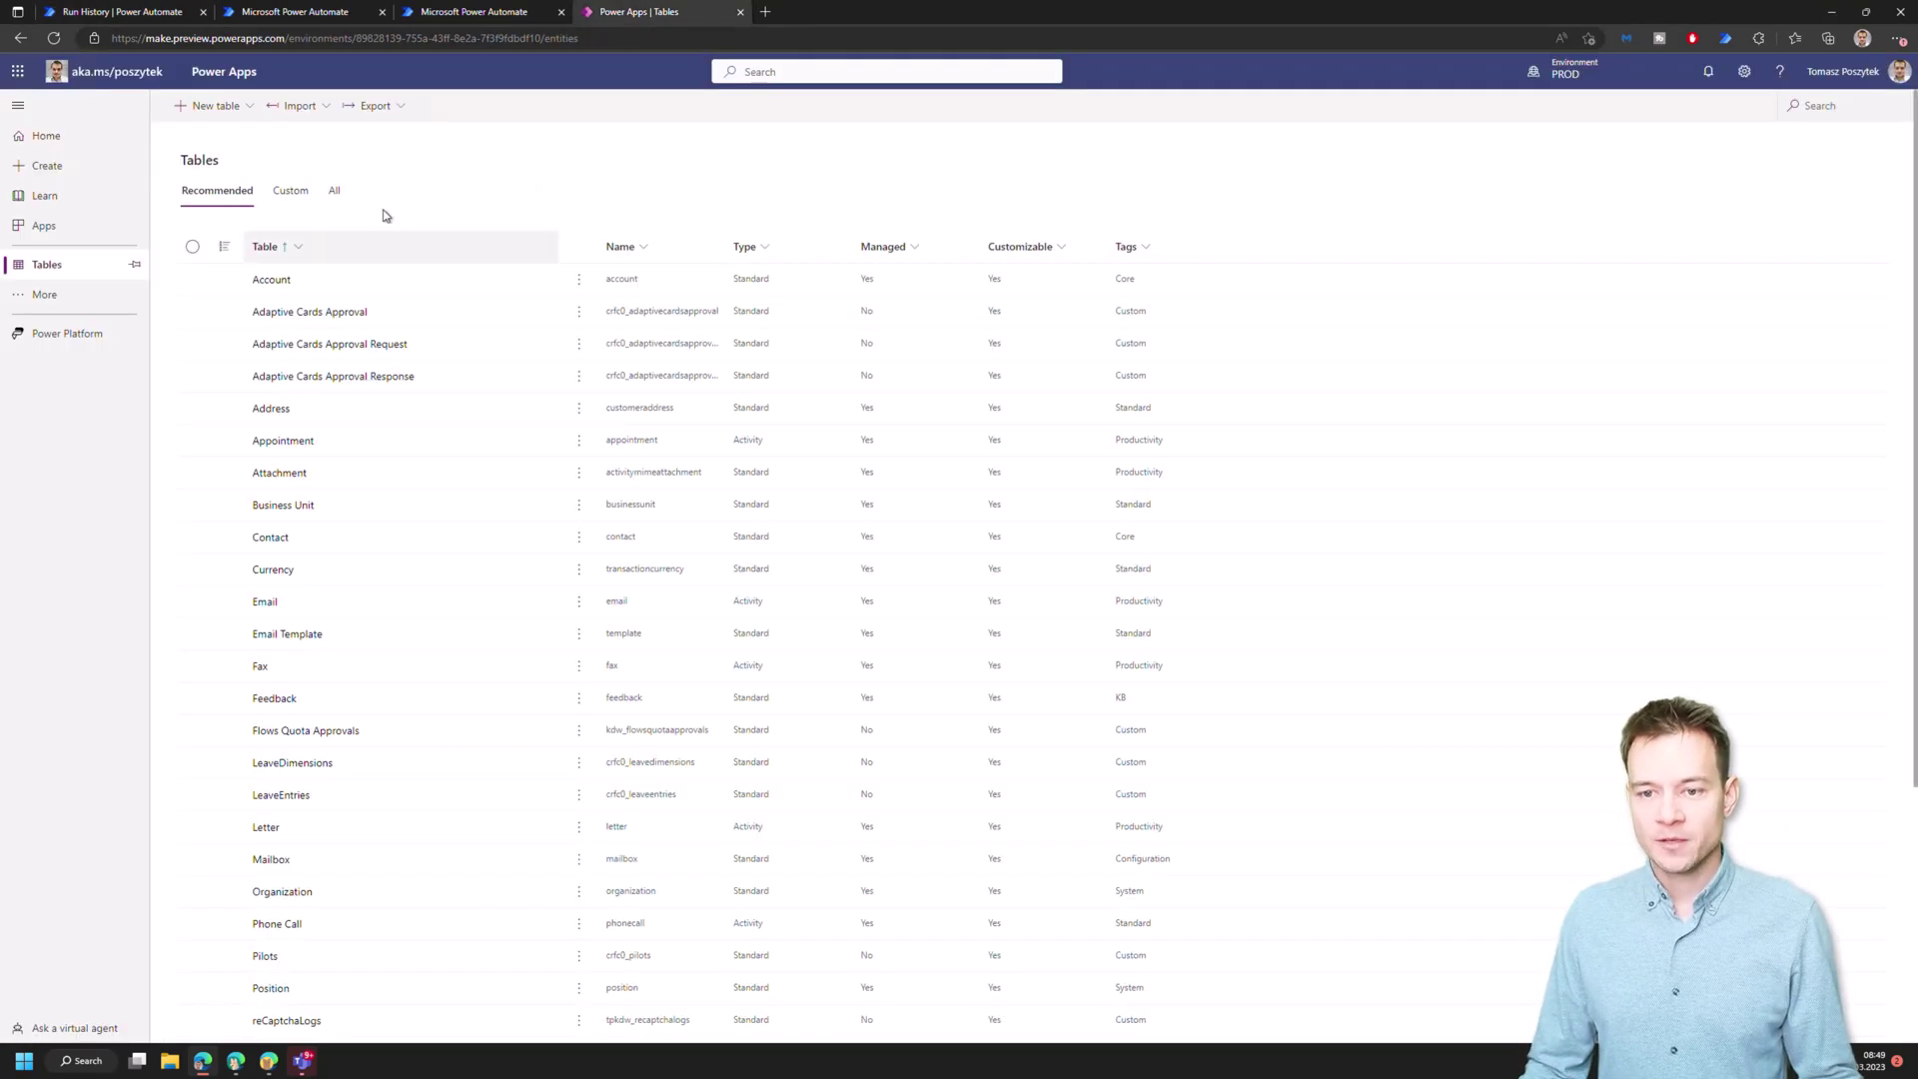
pyautogui.click(333, 192)
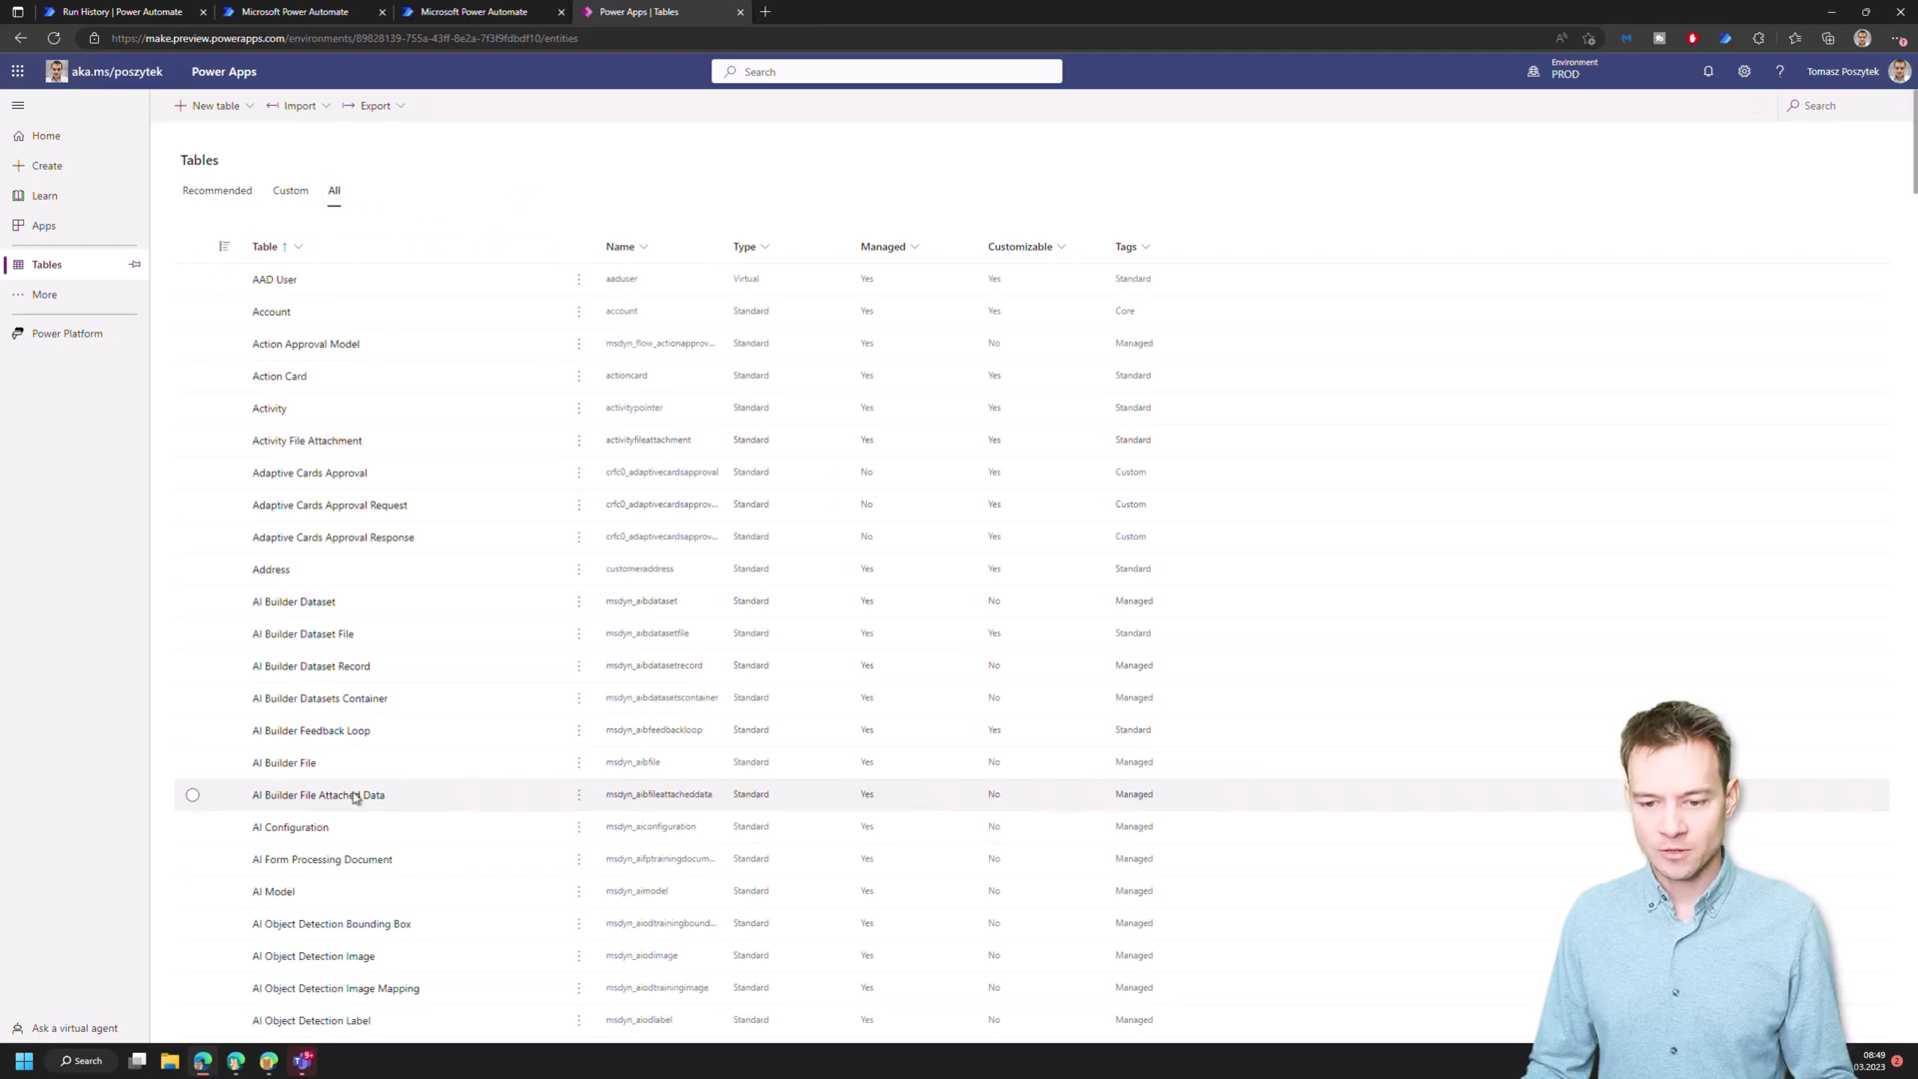
pyautogui.scroll(-5, 355, 799)
pyautogui.click(271, 868)
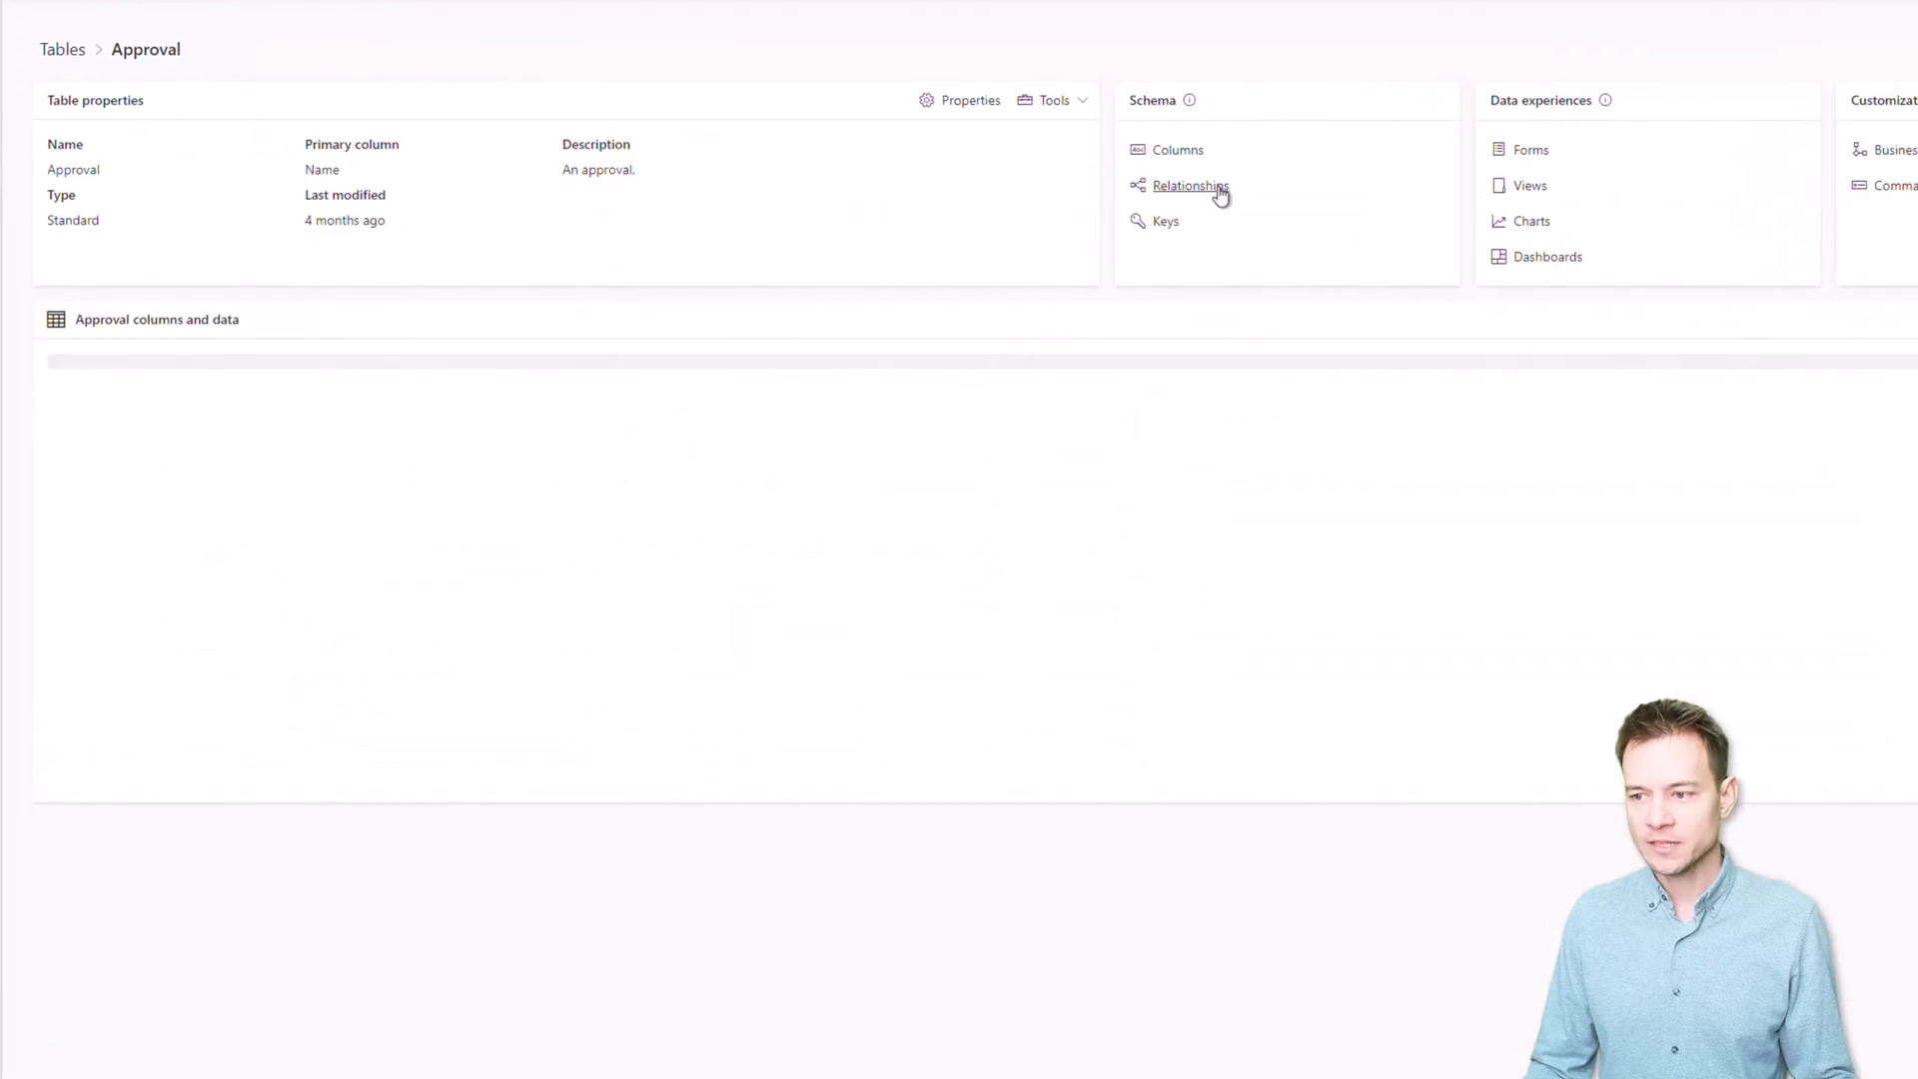
pyautogui.click(1219, 190)
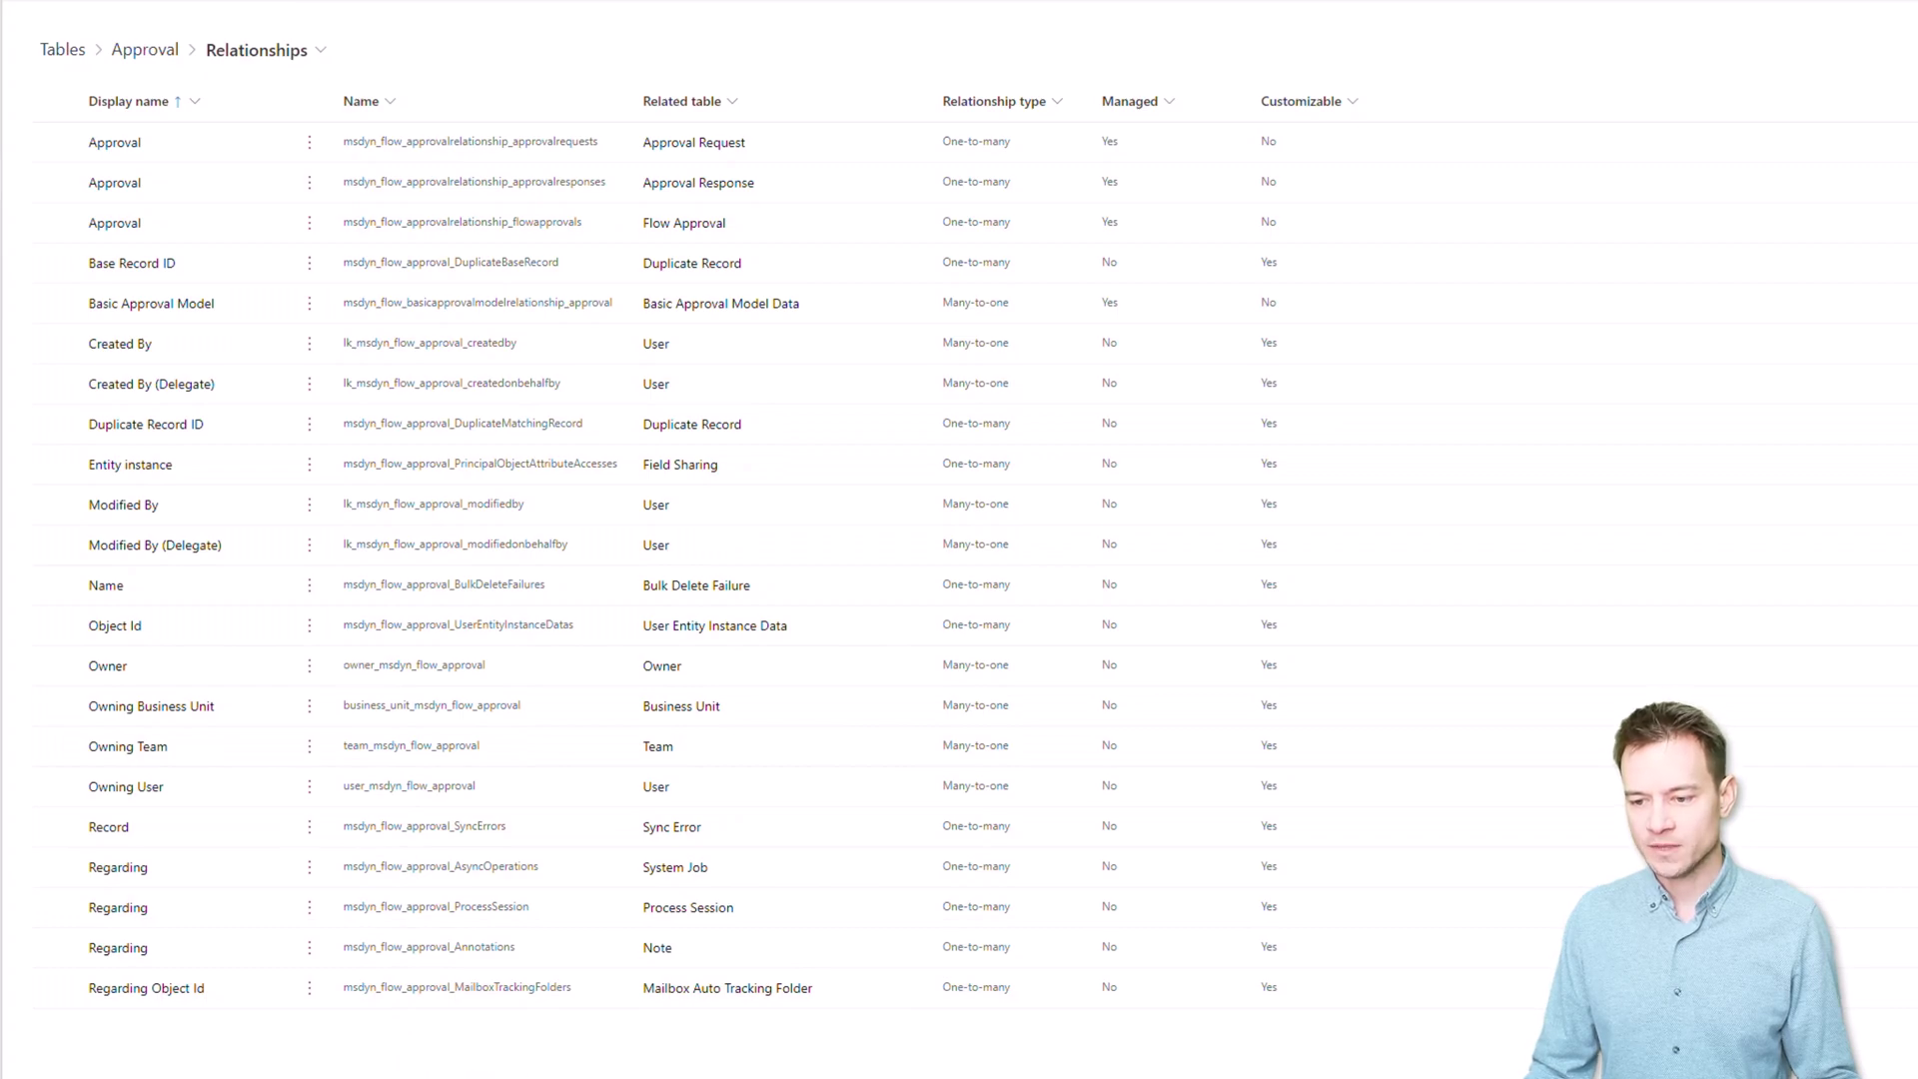
# - Open the related Note table and scroll its grid to view Document, File Name and File Size
pyautogui.click(668, 956)
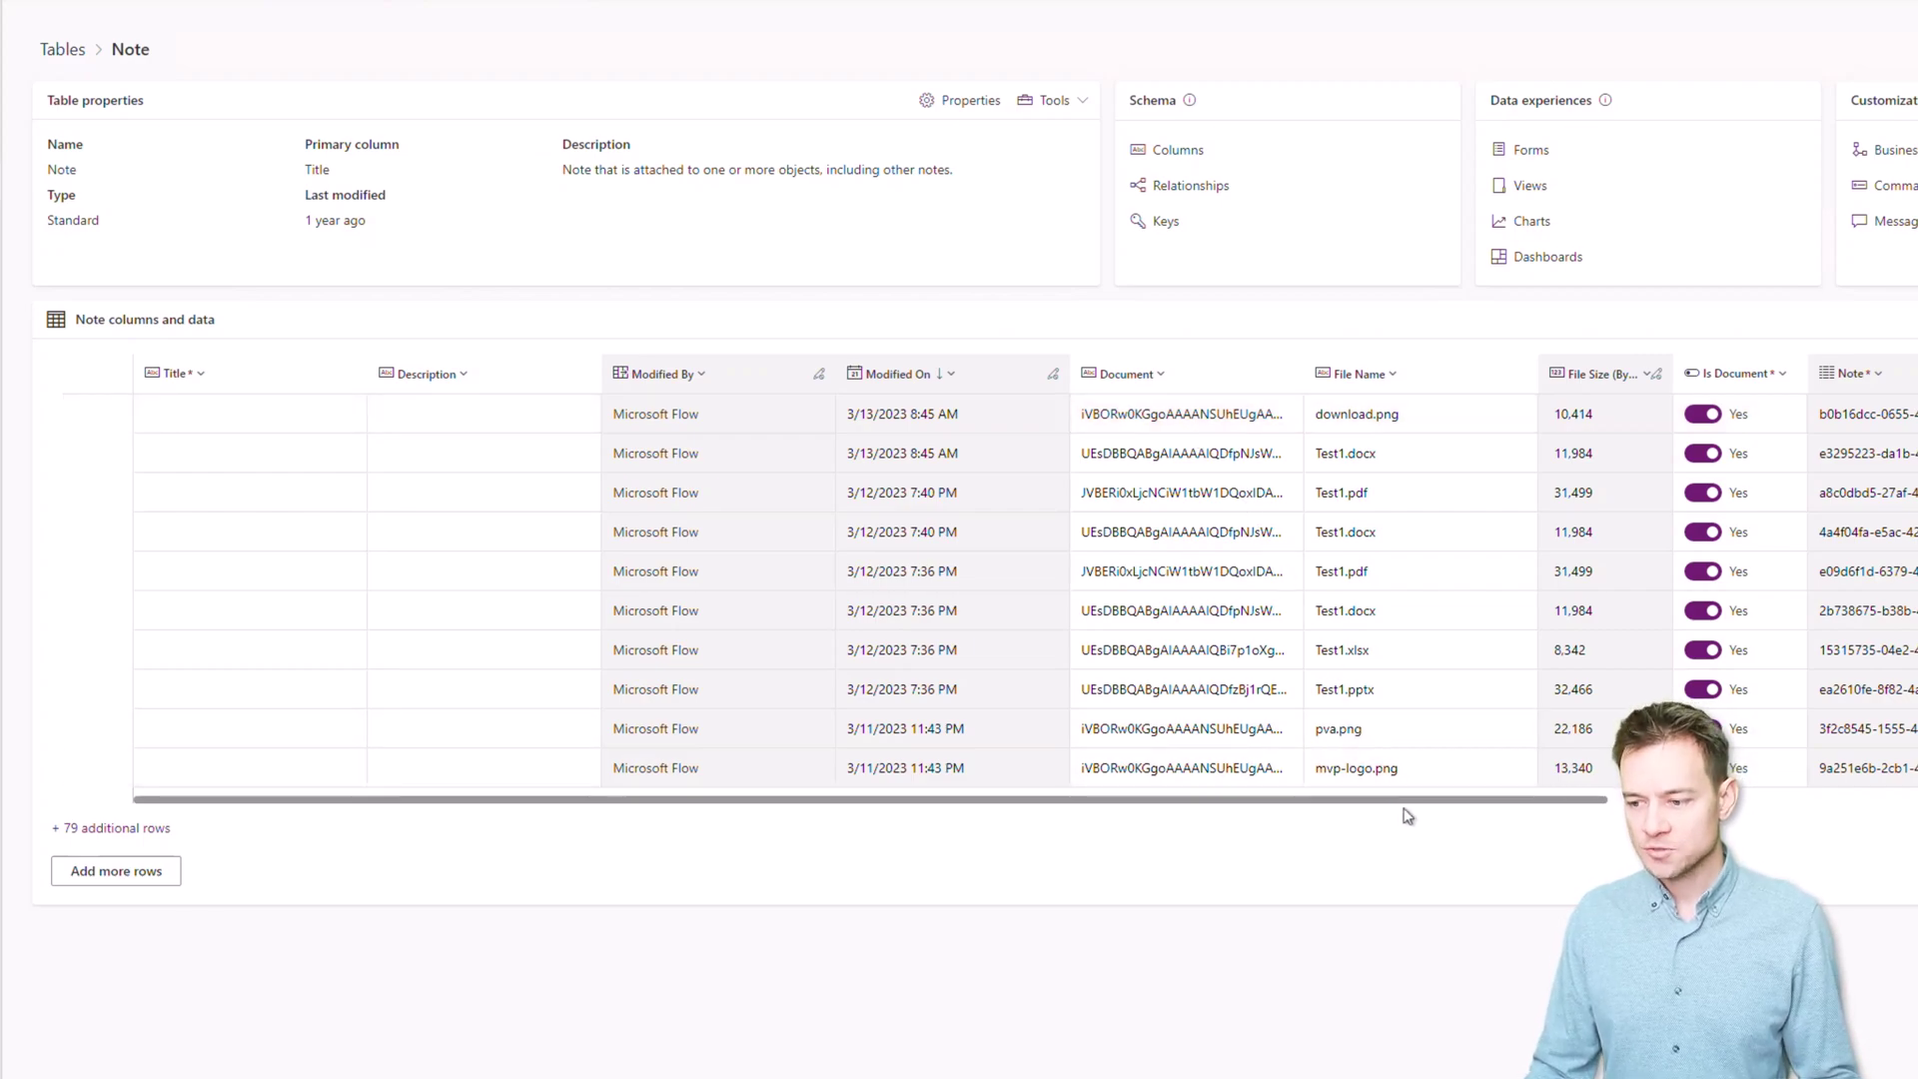
pyautogui.moveTo(1447, 800)
pyautogui.mouseDown()
pyautogui.moveTo(1825, 811)
pyautogui.moveTo(1605, 845)
pyautogui.moveTo(1447, 826)
pyautogui.mouseUp()
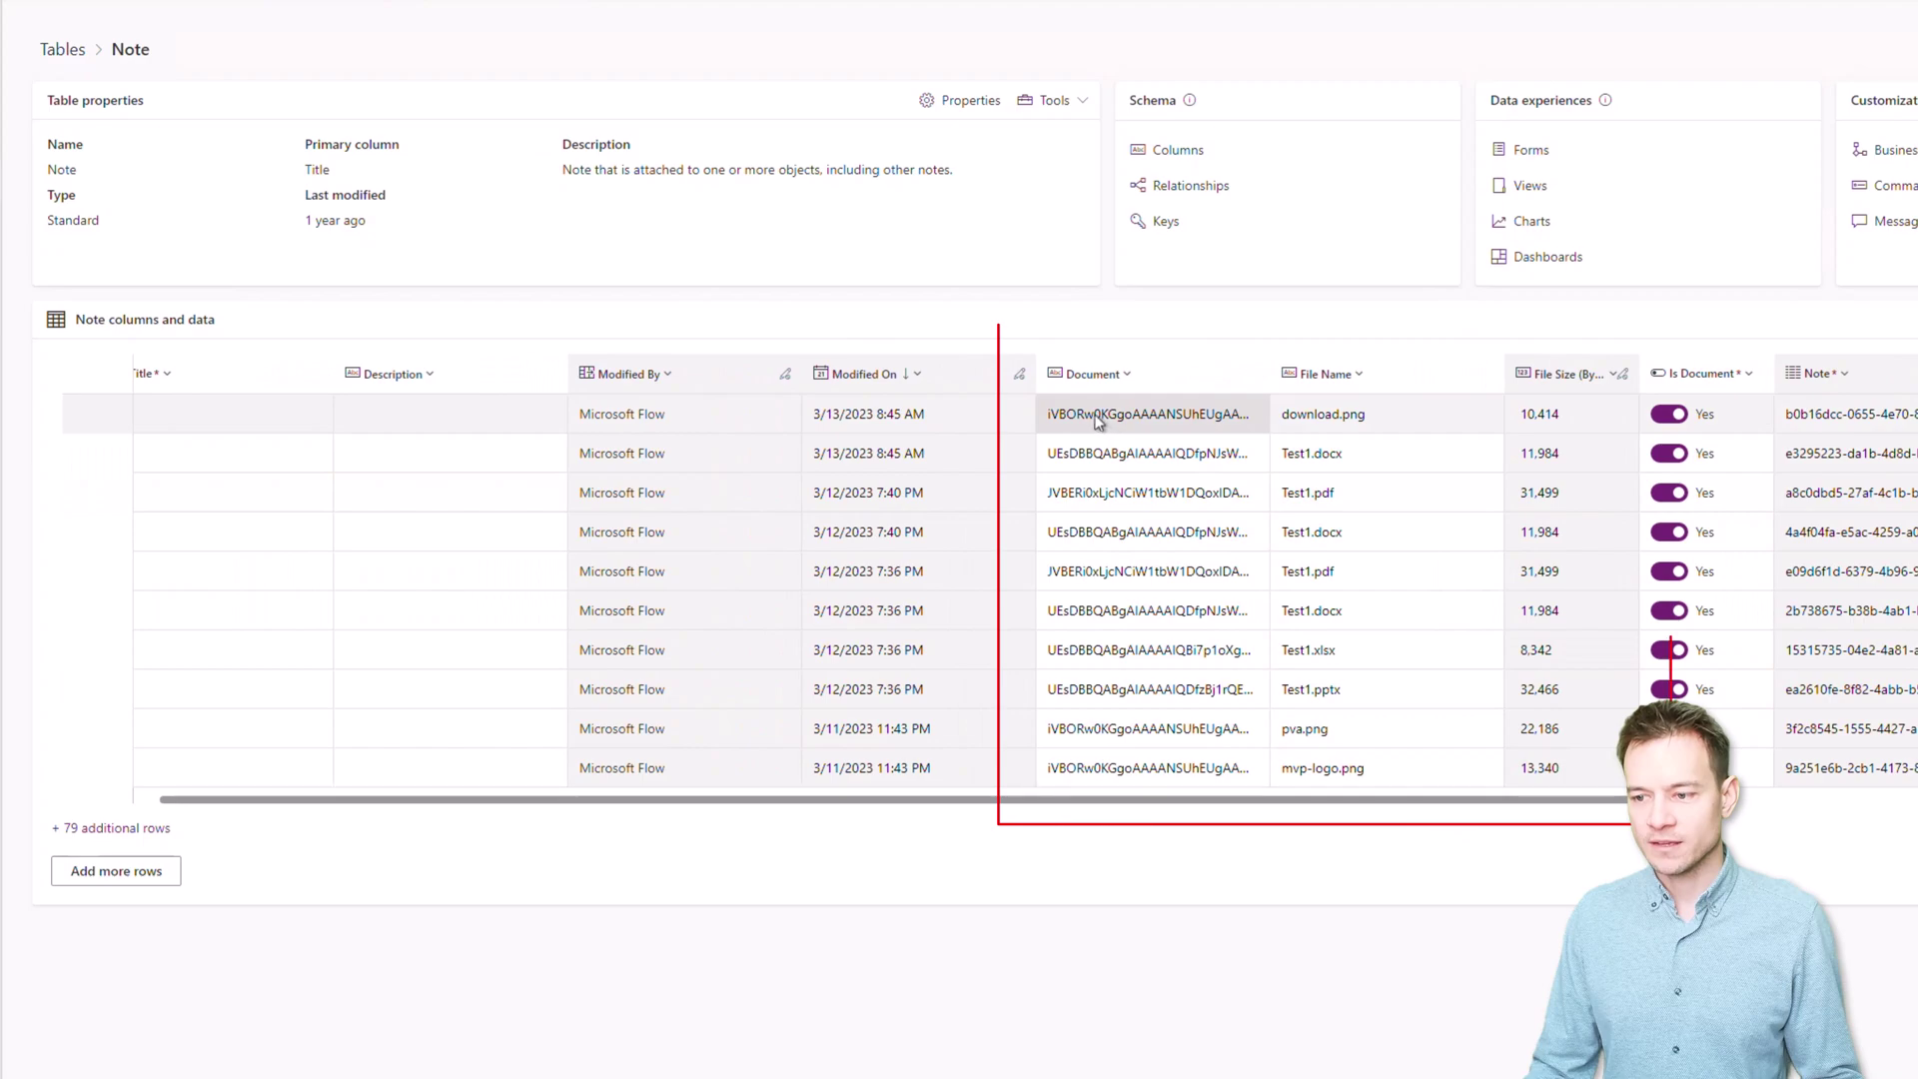
pyautogui.moveTo(1092, 417)
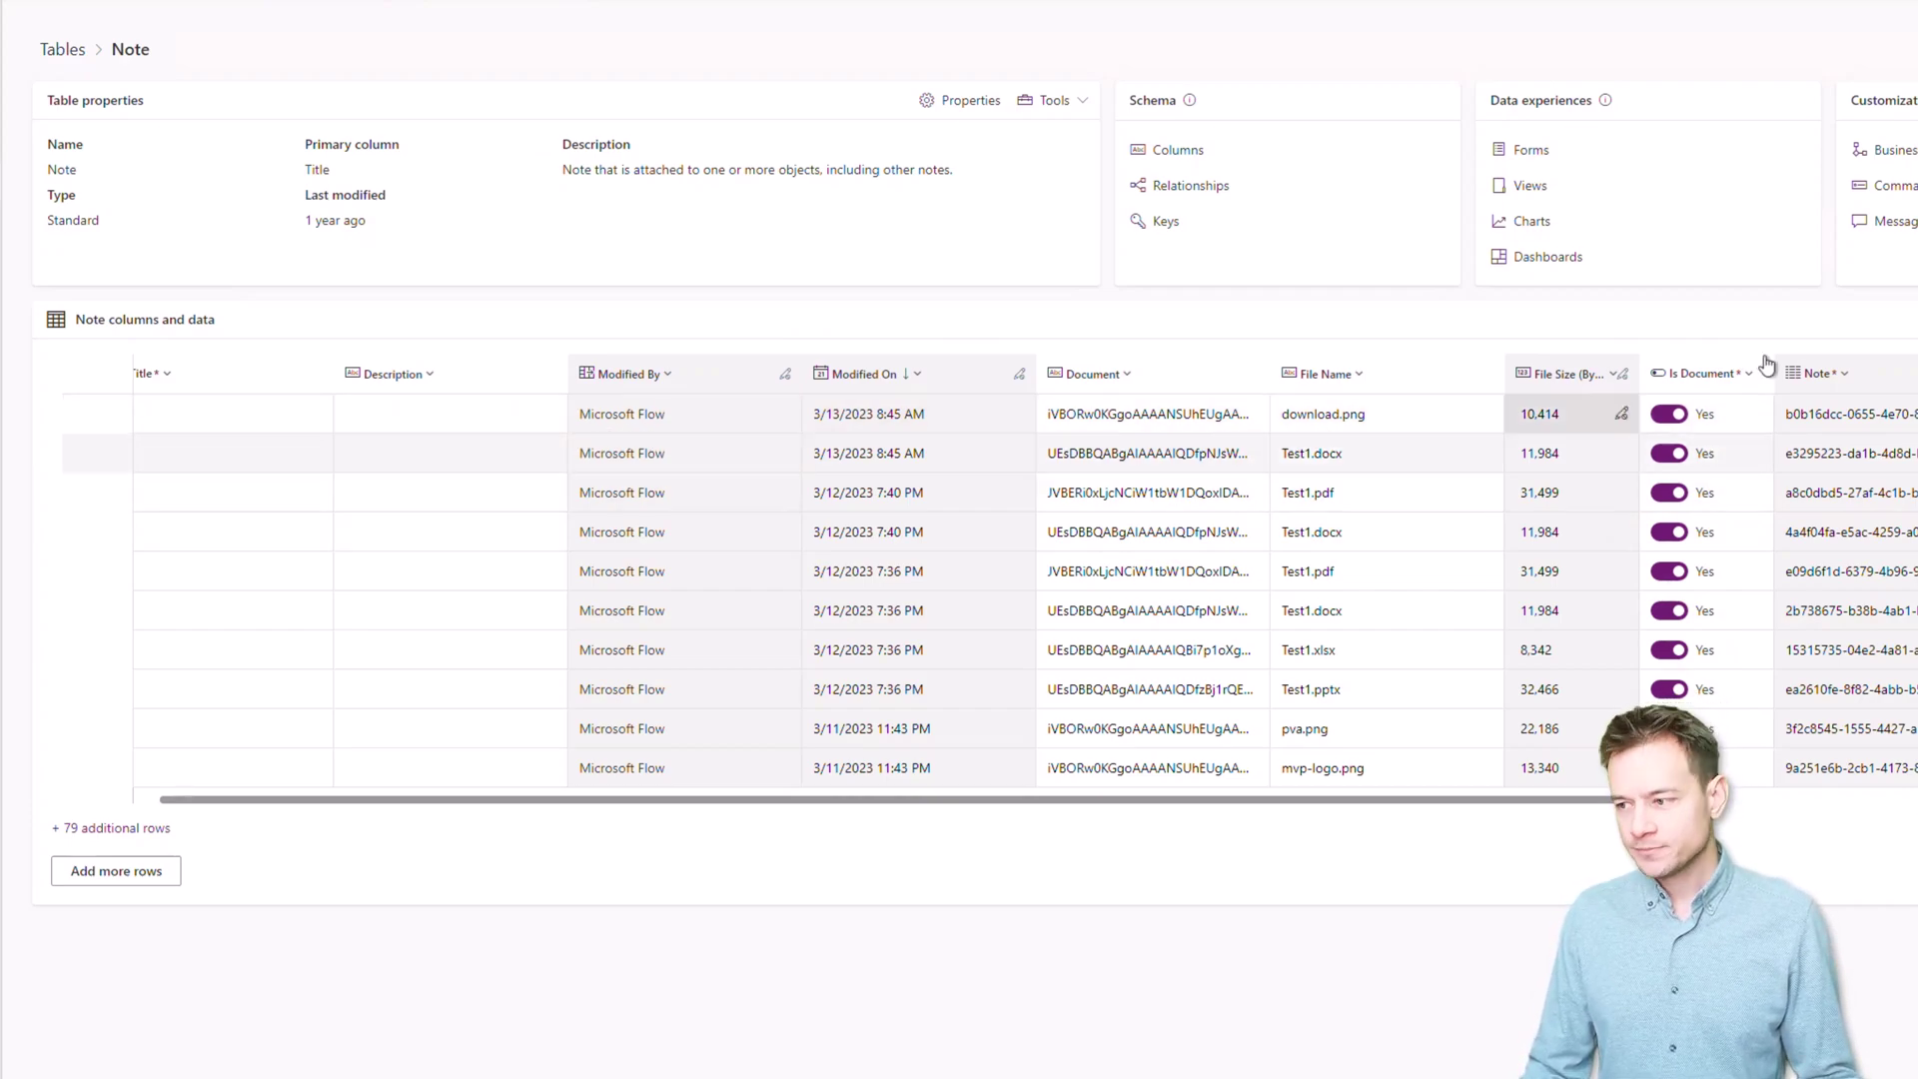
# - Add the Mime Type column to the Note data grid and scroll across to check it beside Owner and Regarding
pyautogui.click(1917, 373)
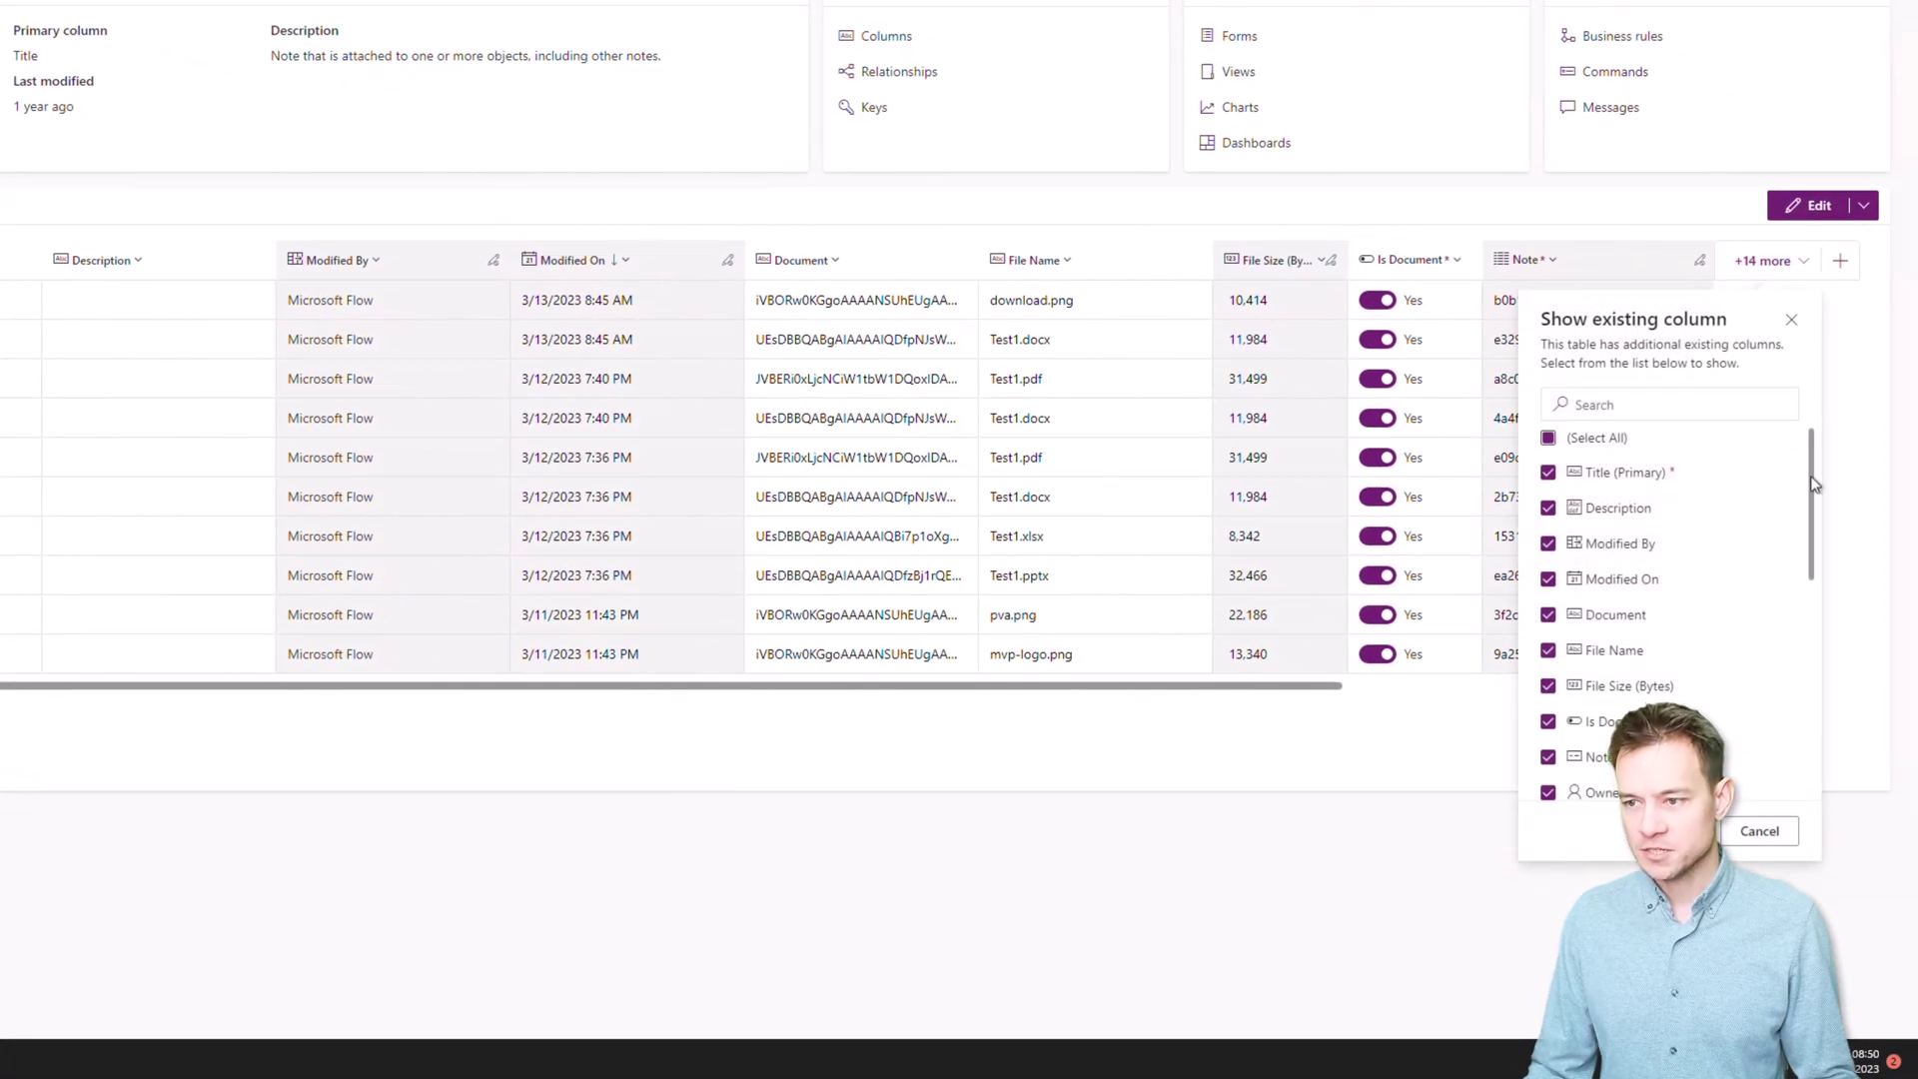
pyautogui.moveTo(1813, 484); pyautogui.dragTo(1819, 580)
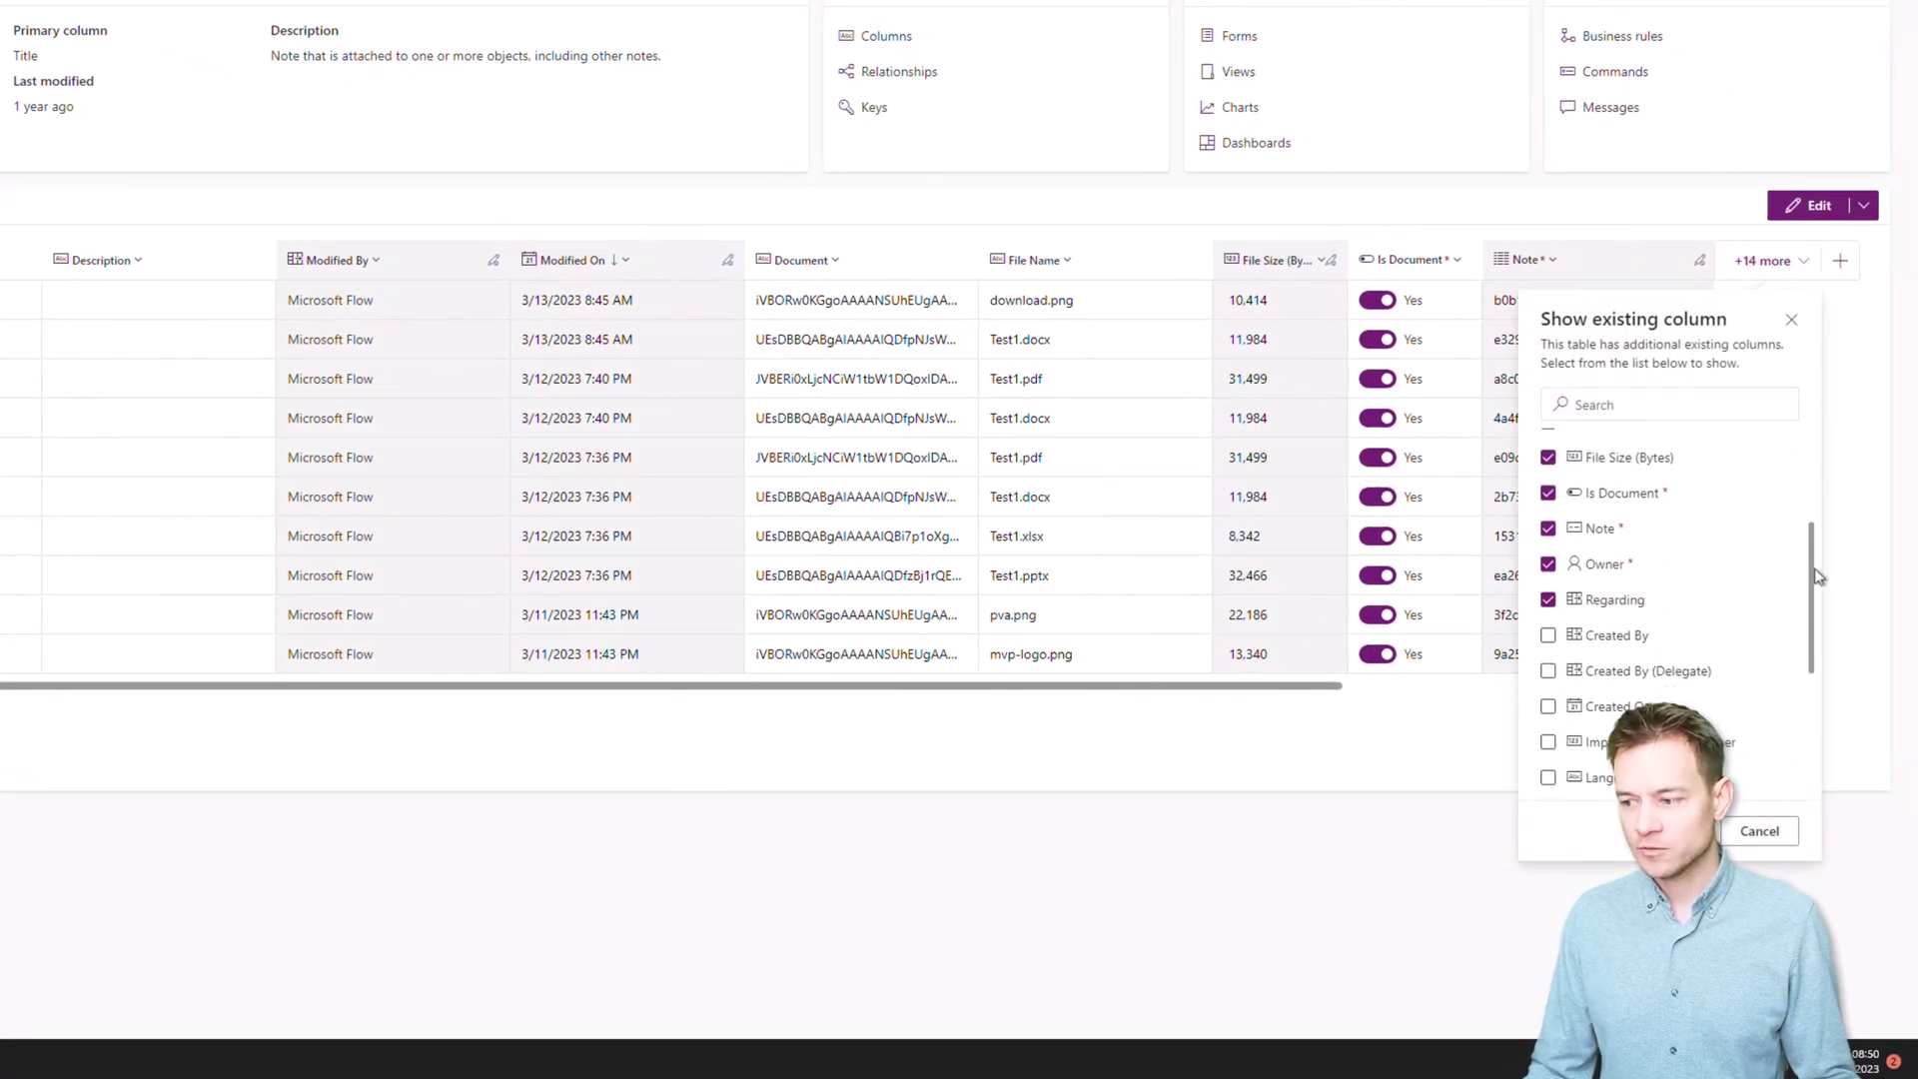
pyautogui.scroll(-3, 1680, 651)
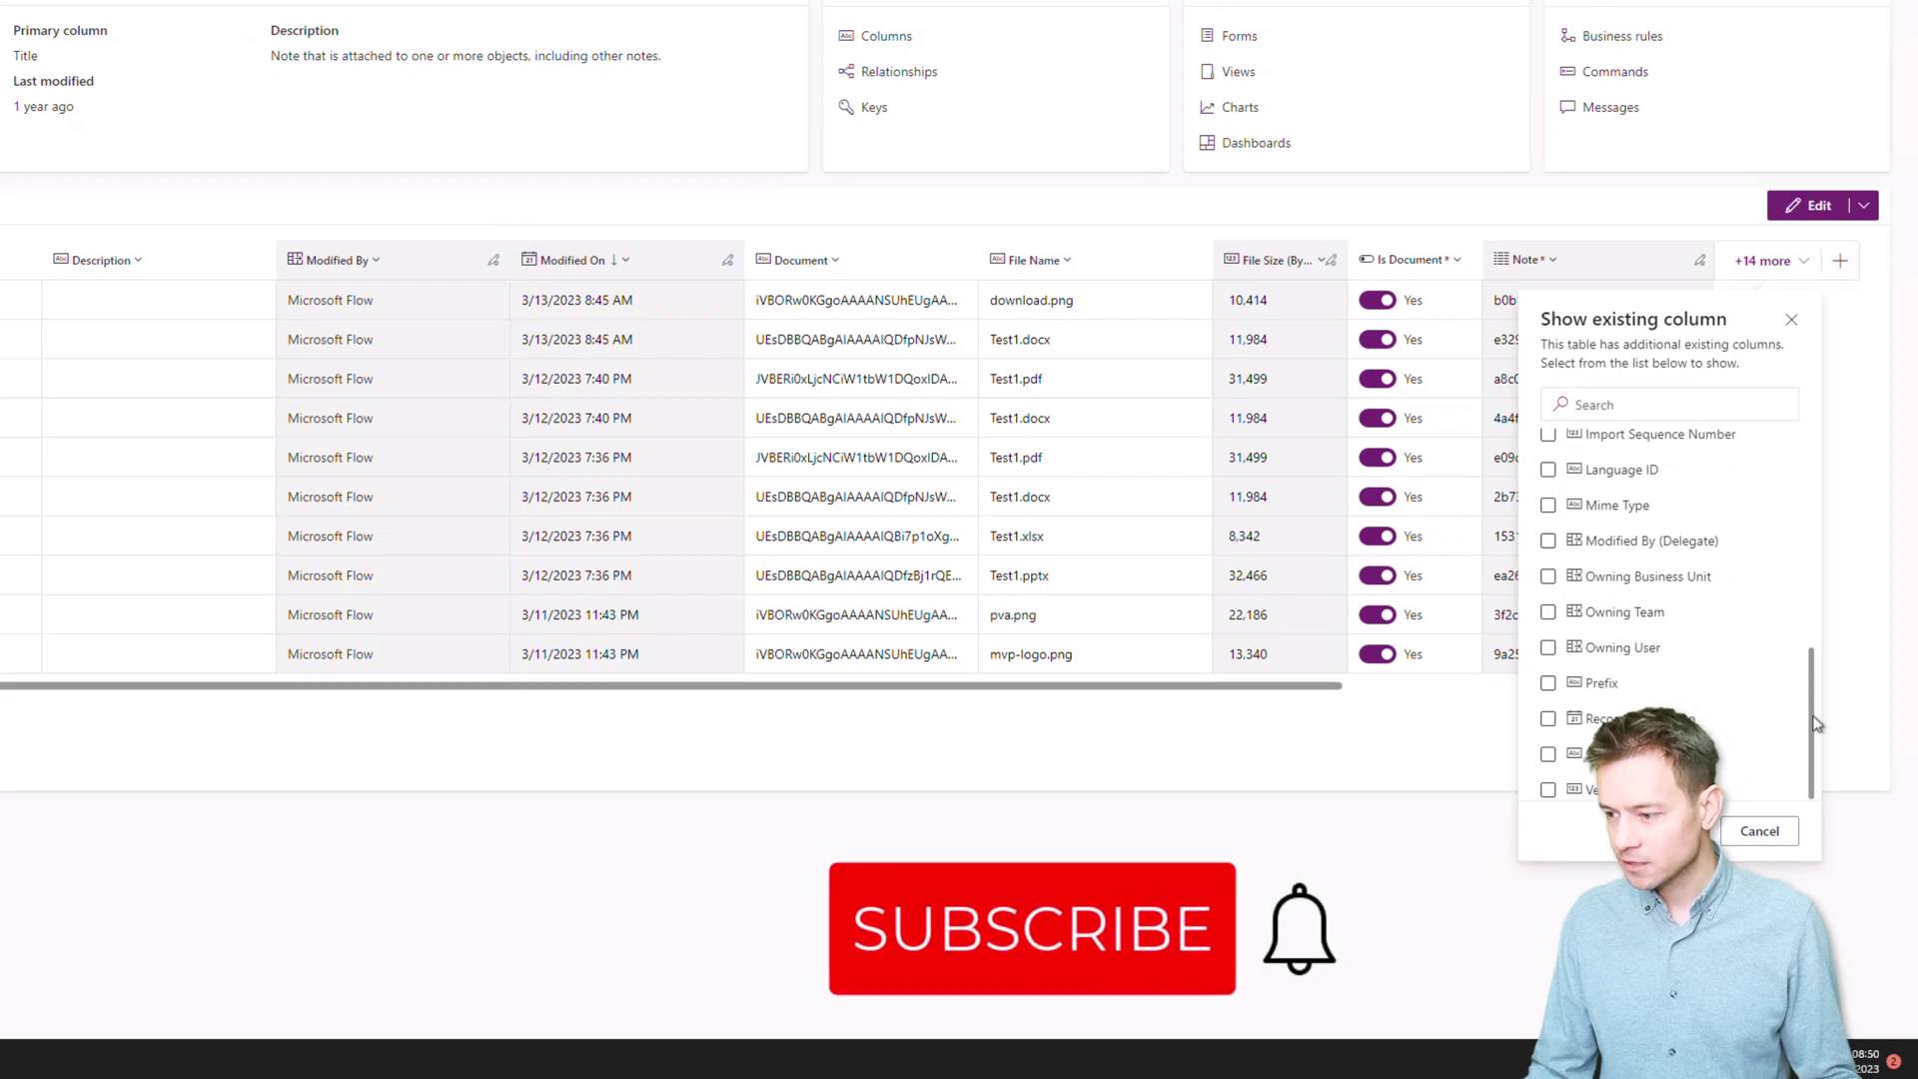
pyautogui.moveTo(1816, 723); pyautogui.dragTo(1813, 764)
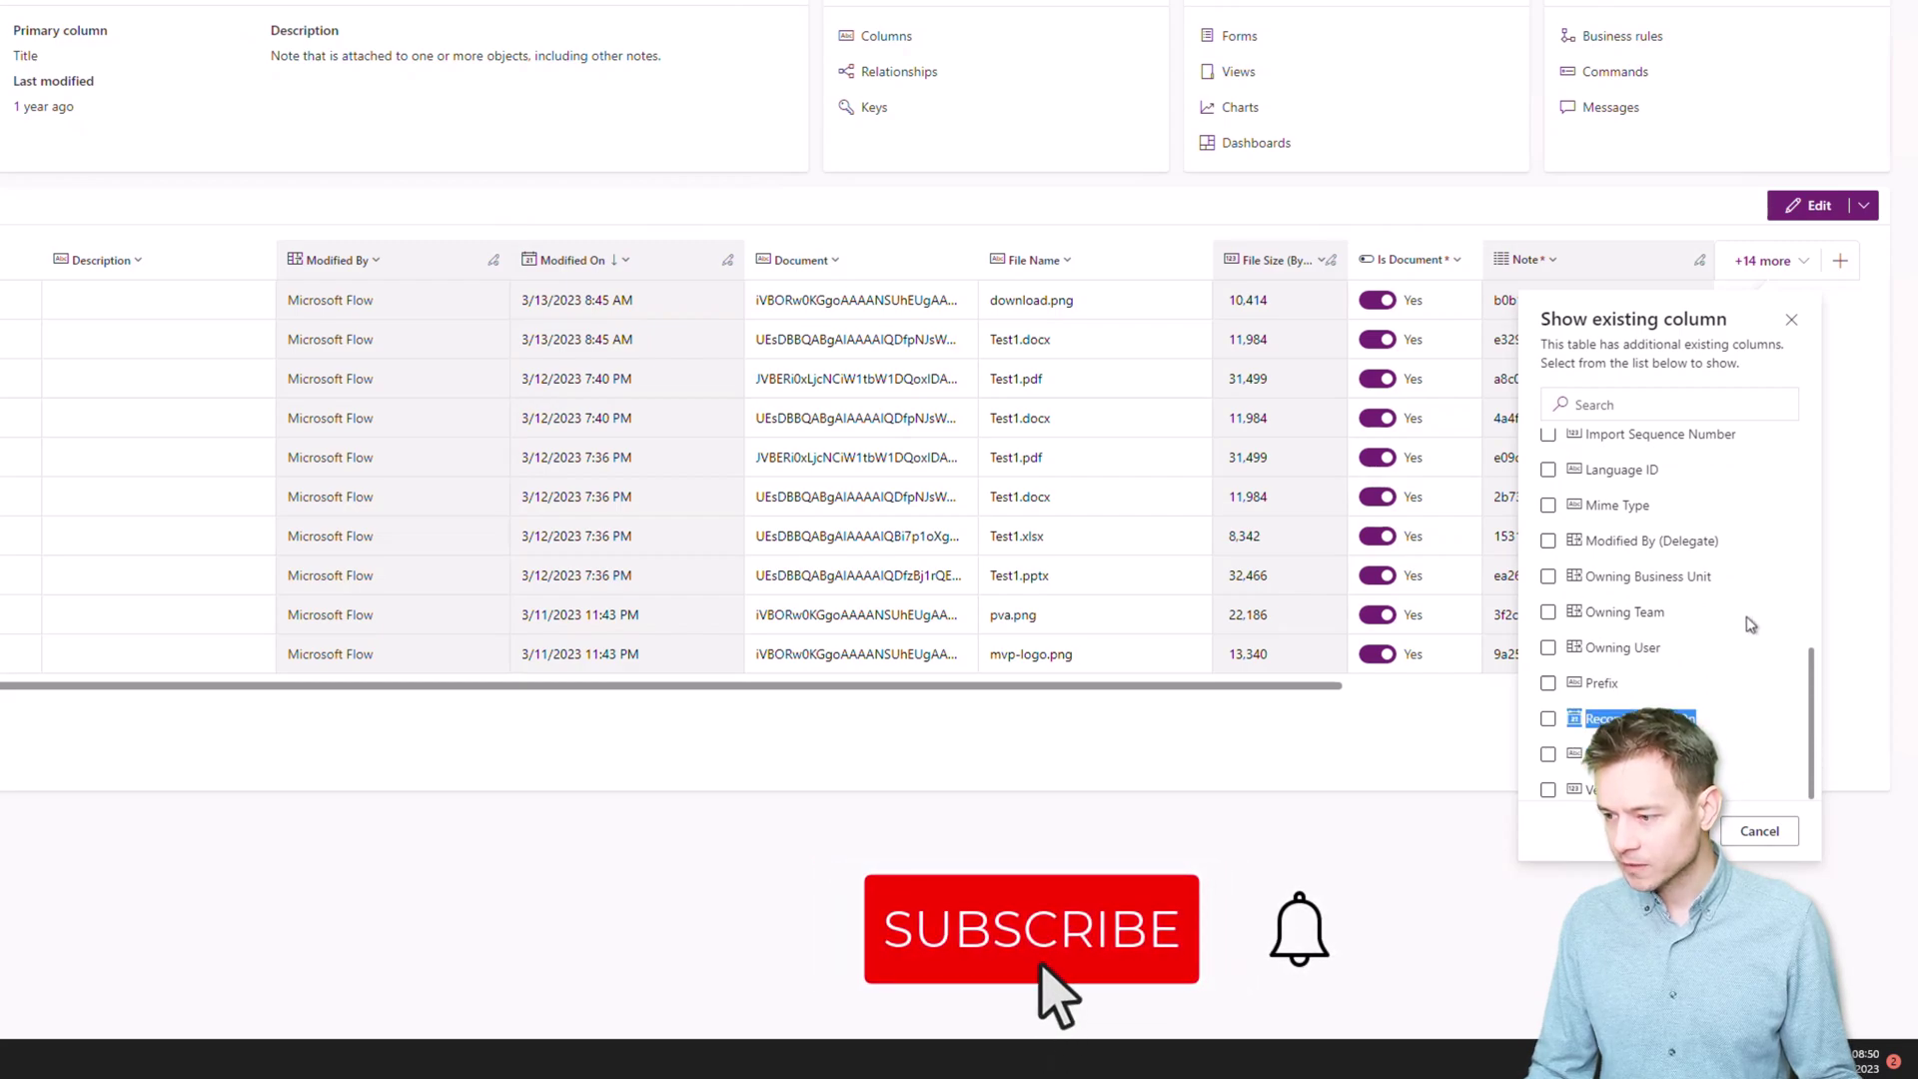
pyautogui.scroll(1, 1667, 617)
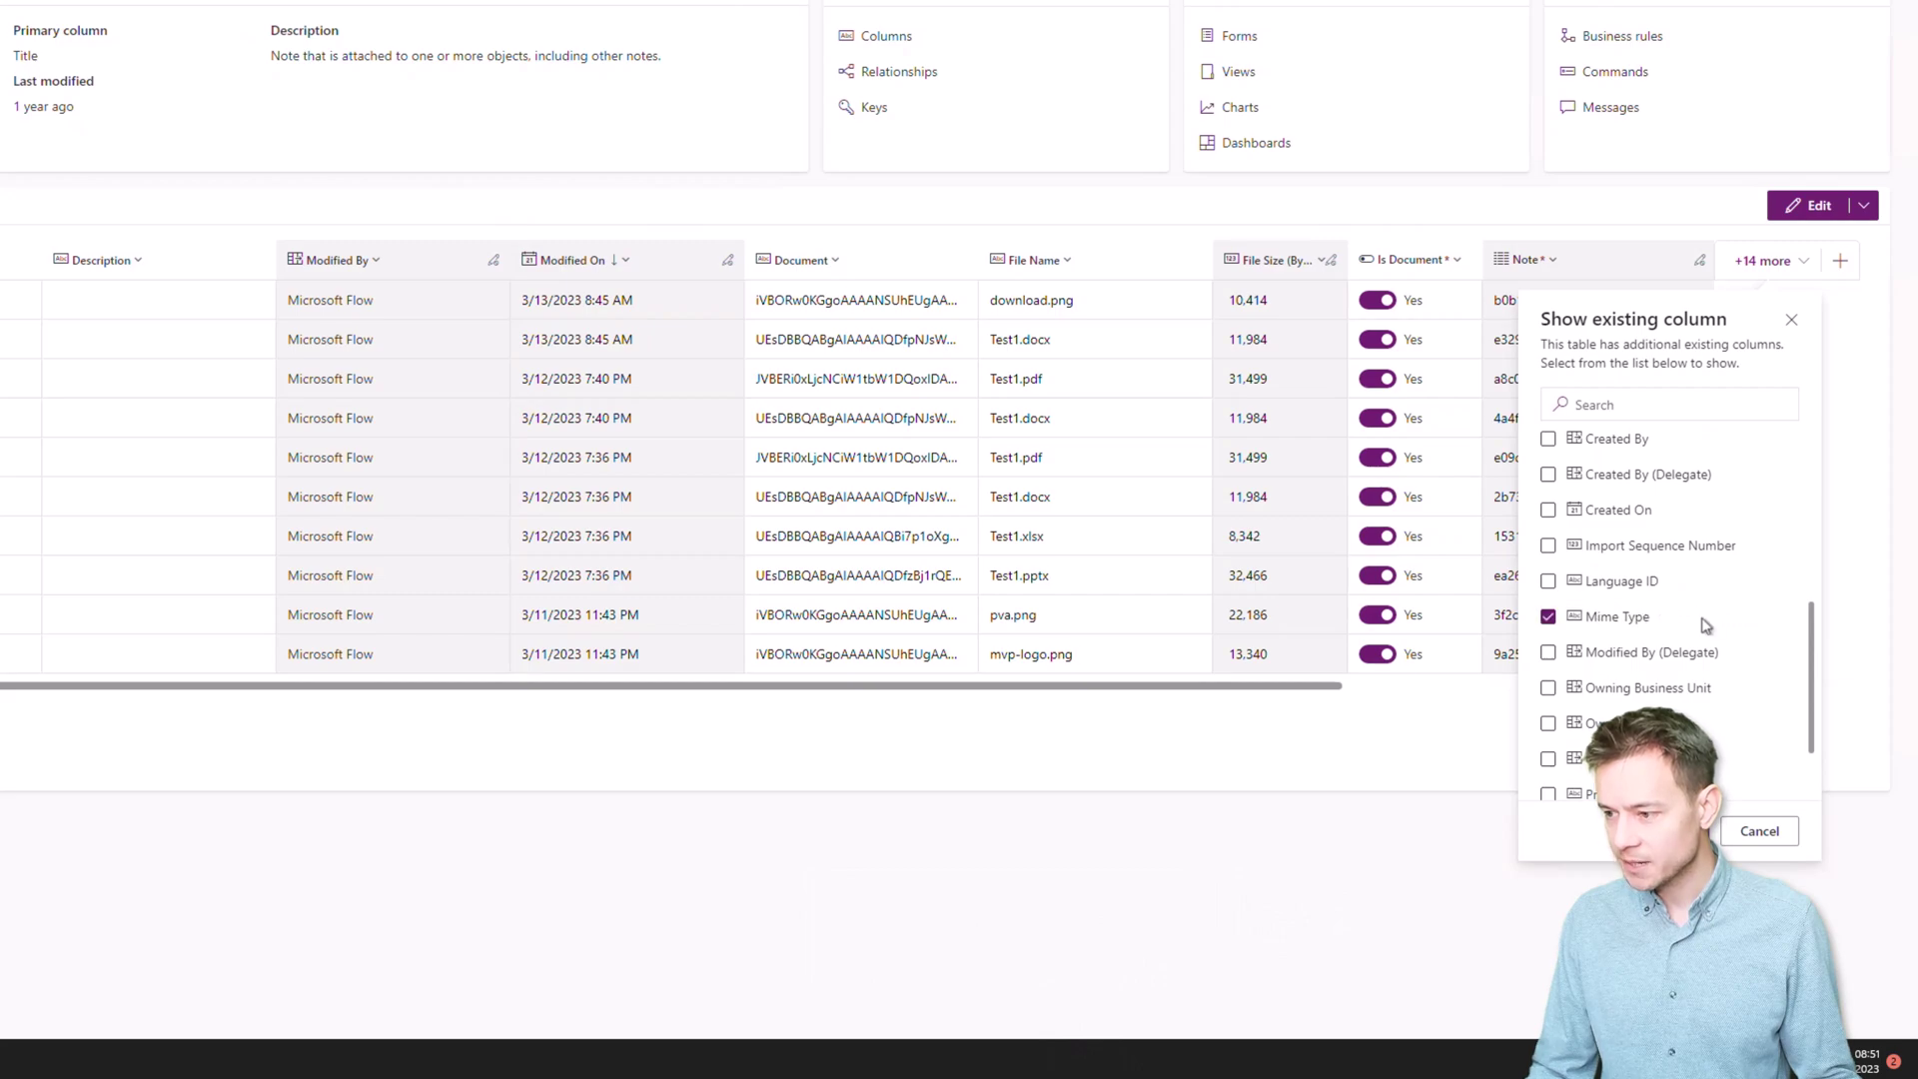
pyautogui.scroll(3, 1705, 625)
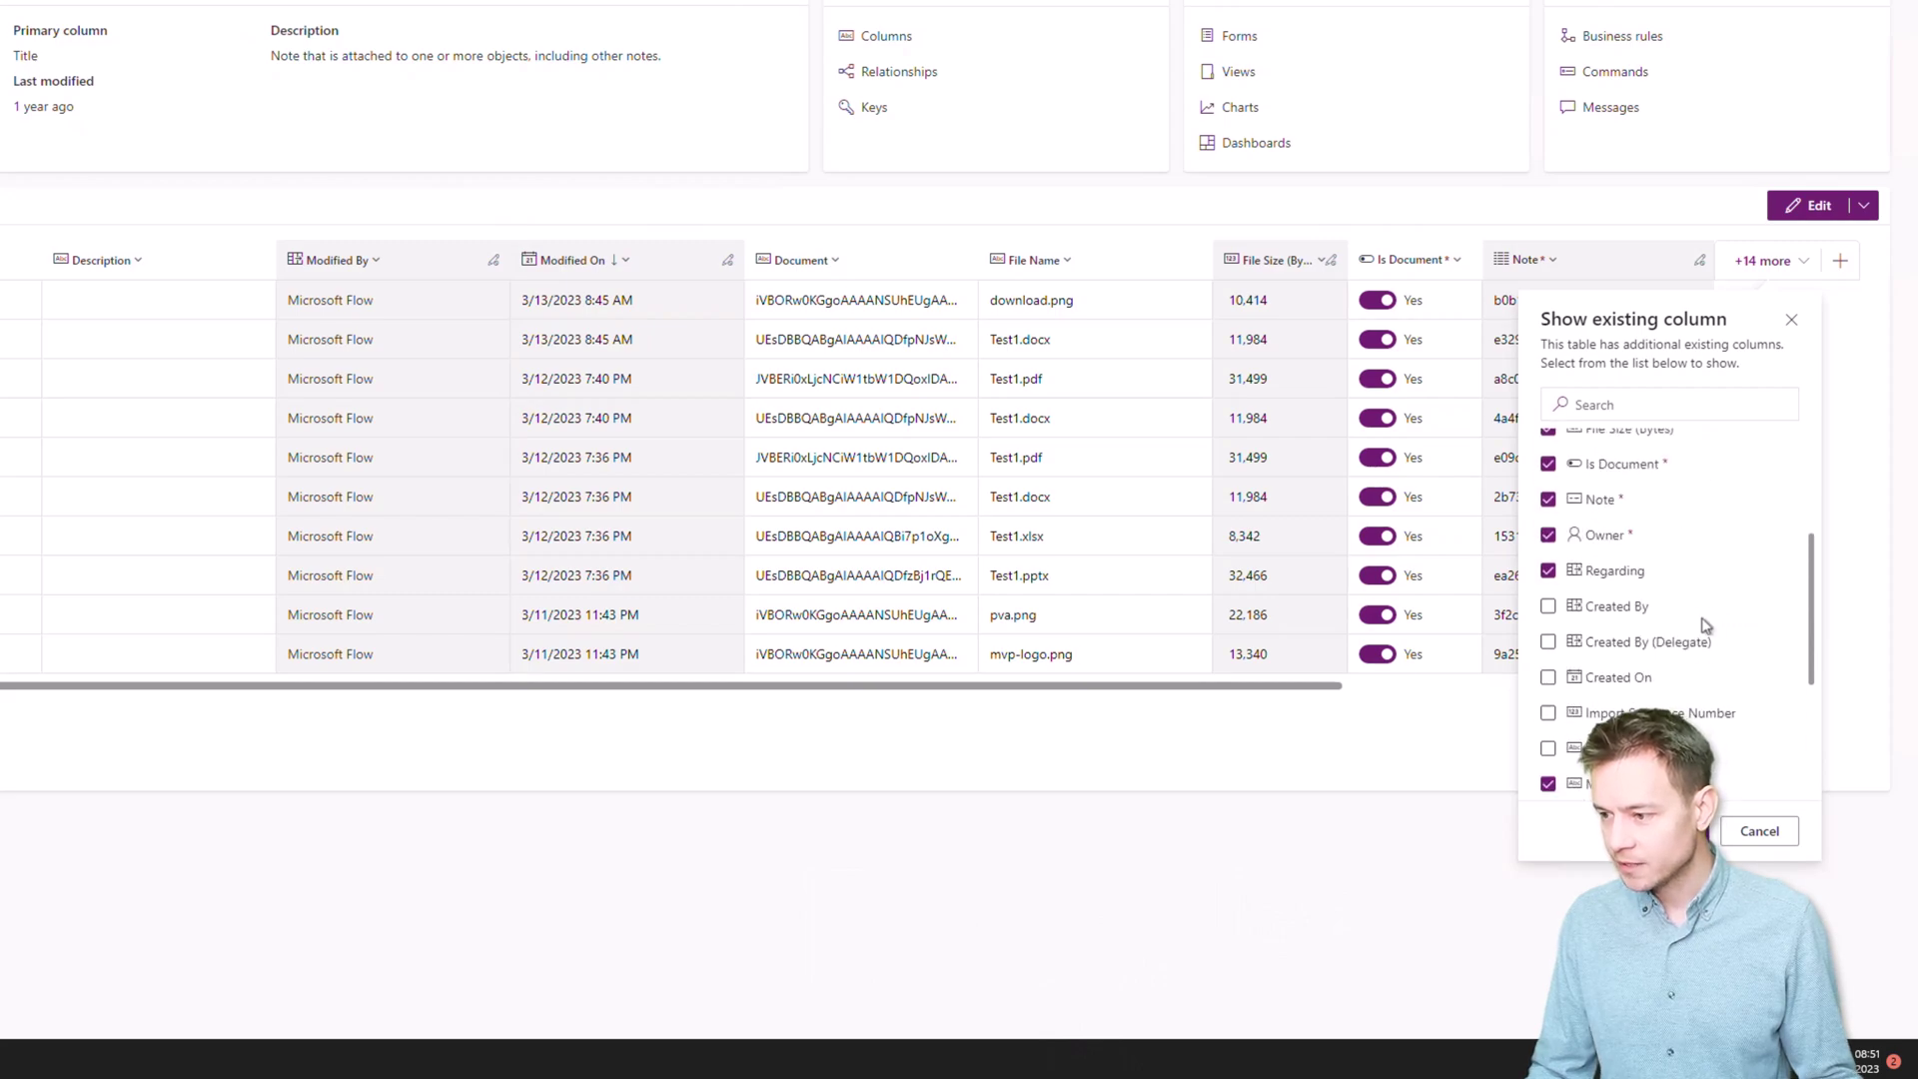
pyautogui.scroll(3, 1705, 625)
pyautogui.scroll(-3, 1705, 624)
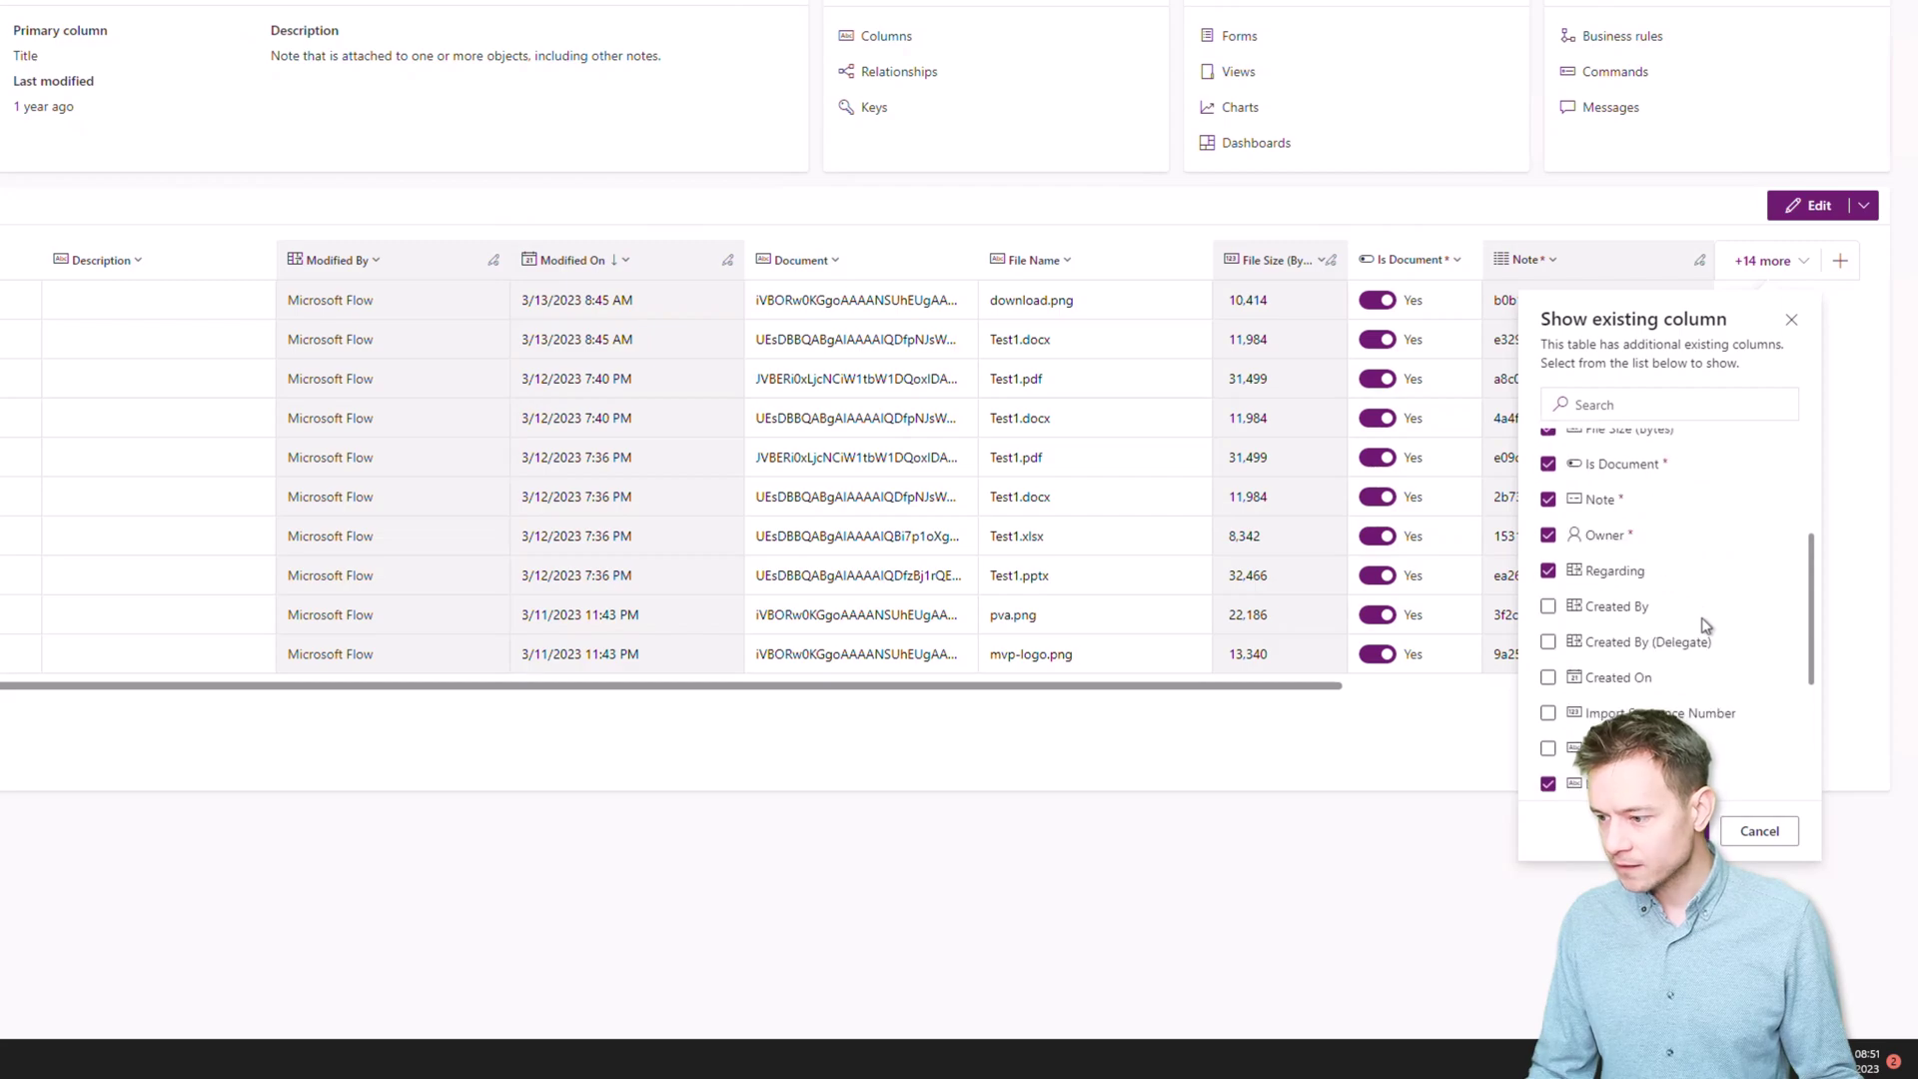
pyautogui.scroll(-1, 1718, 636)
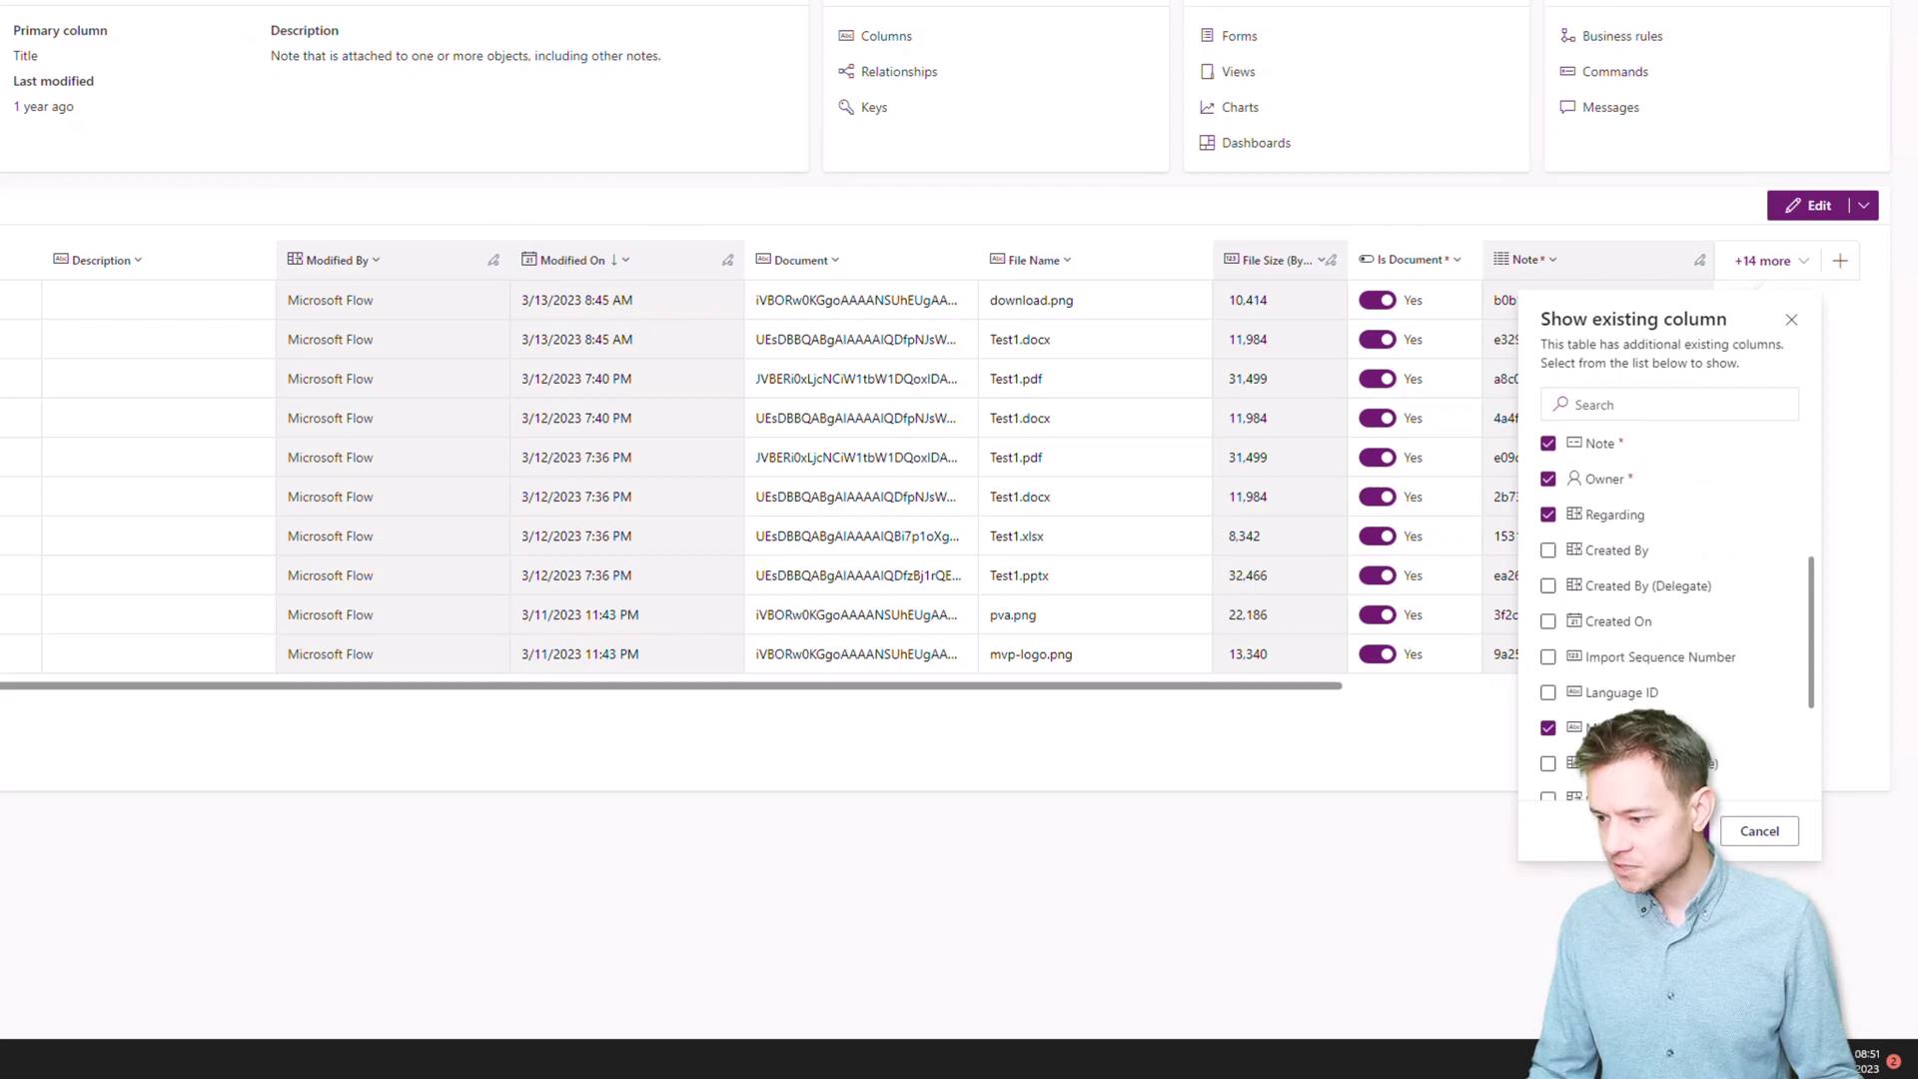
pyautogui.click(1654, 830)
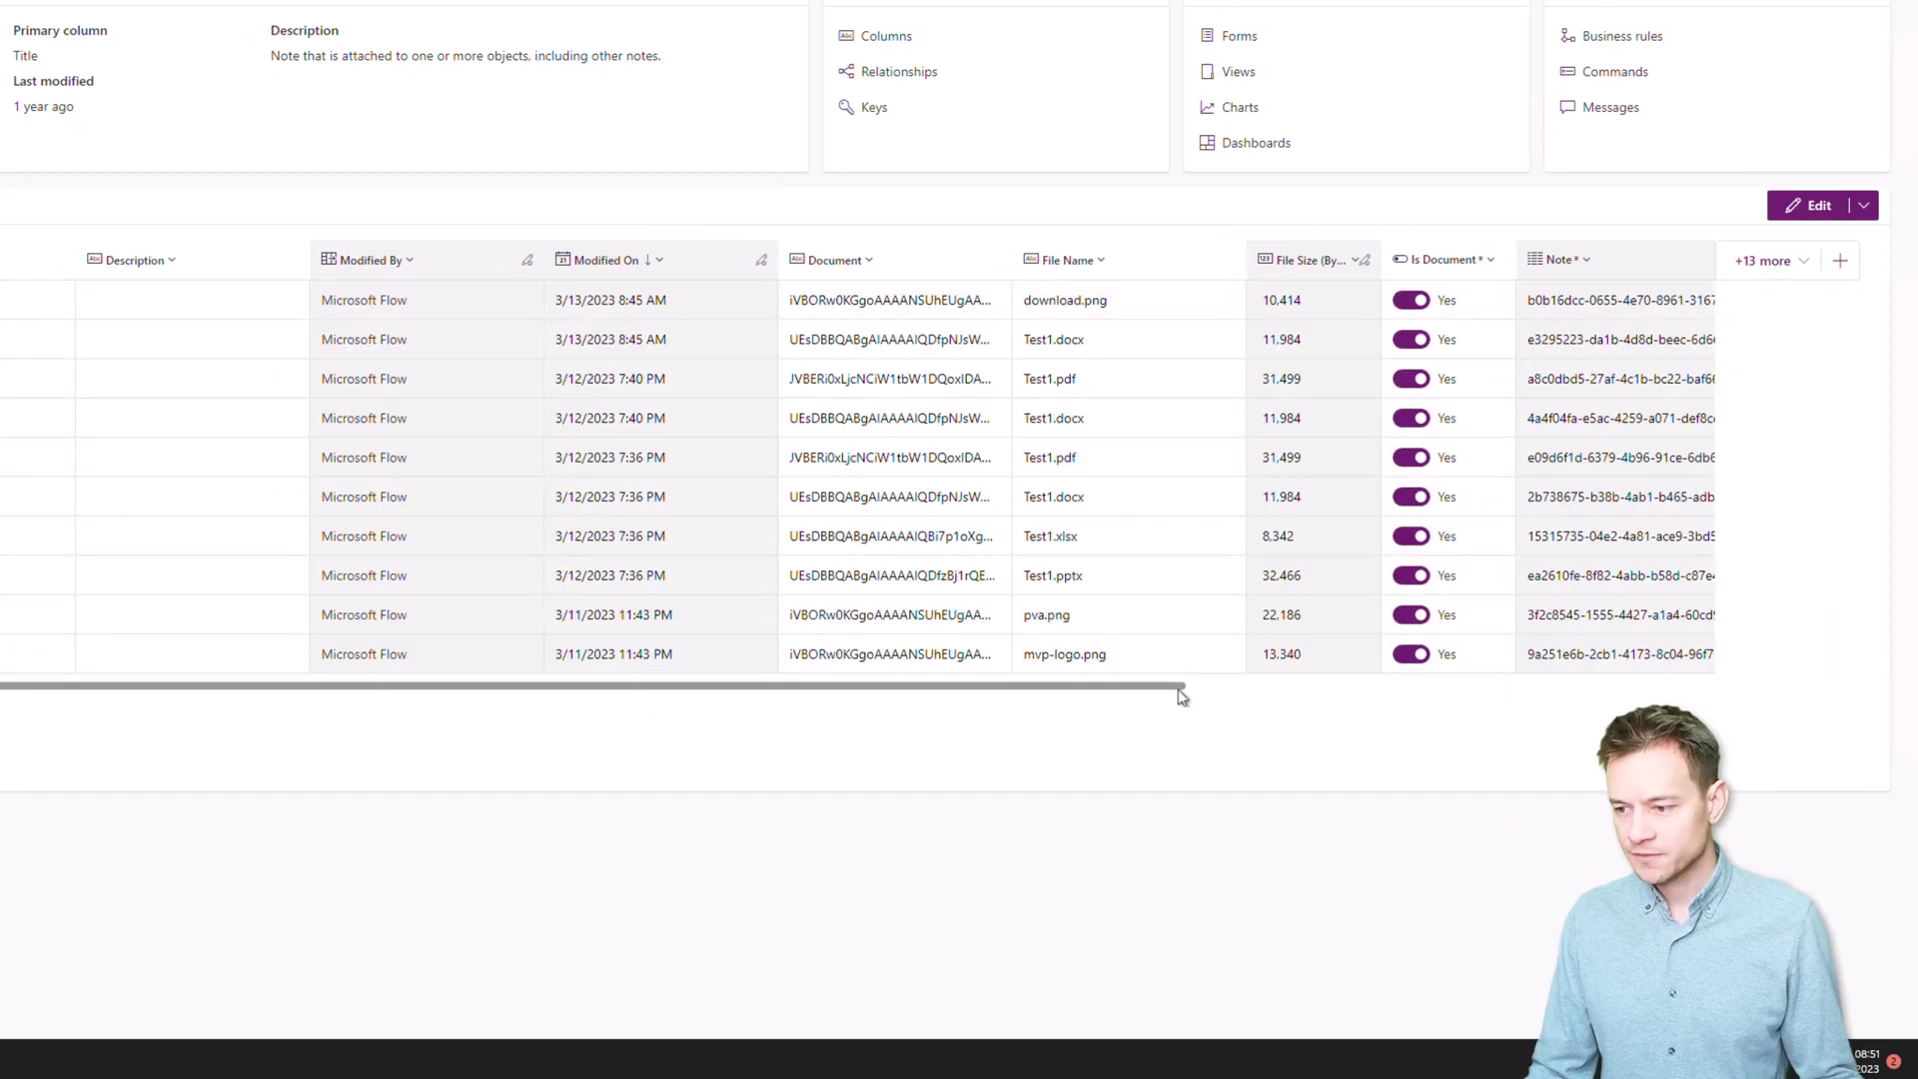
pyautogui.moveTo(1179, 689); pyautogui.dragTo(1712, 722)
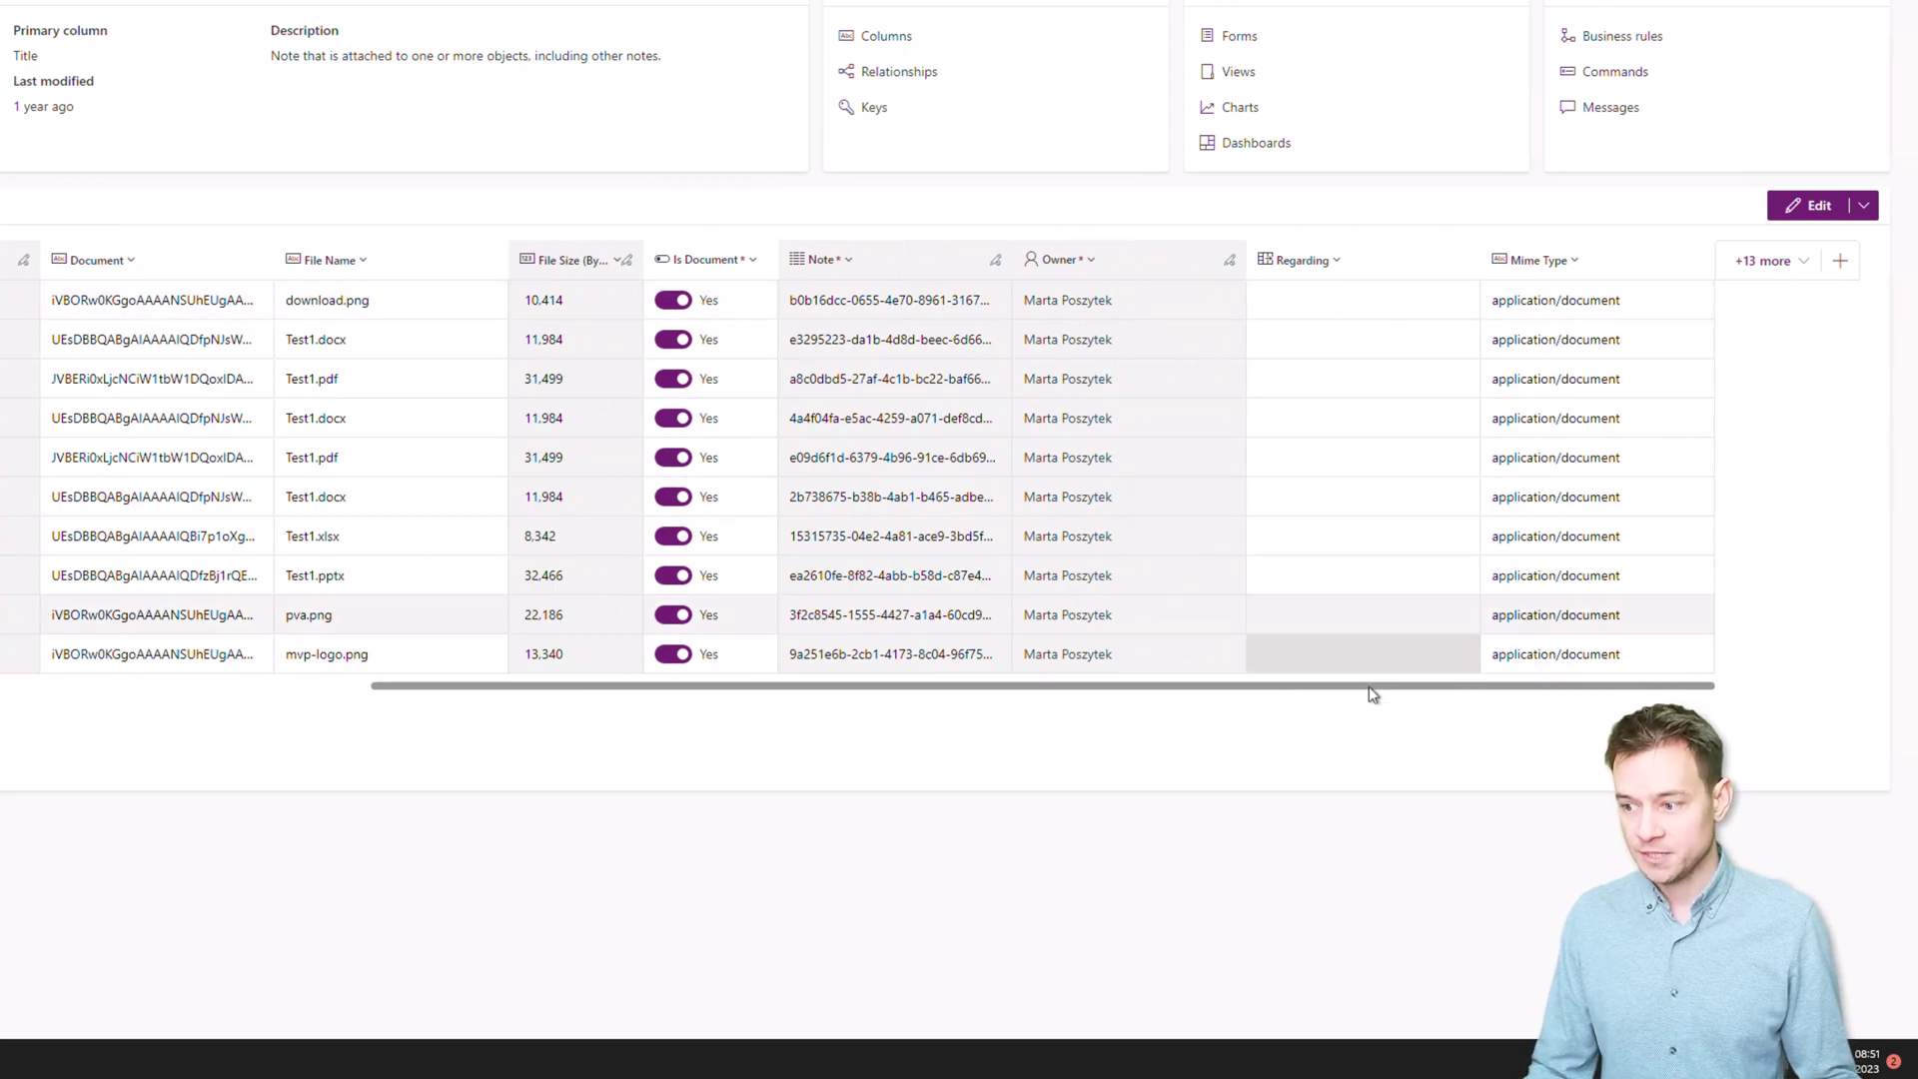
pyautogui.moveTo(1371, 691); pyautogui.dragTo(758, 732)
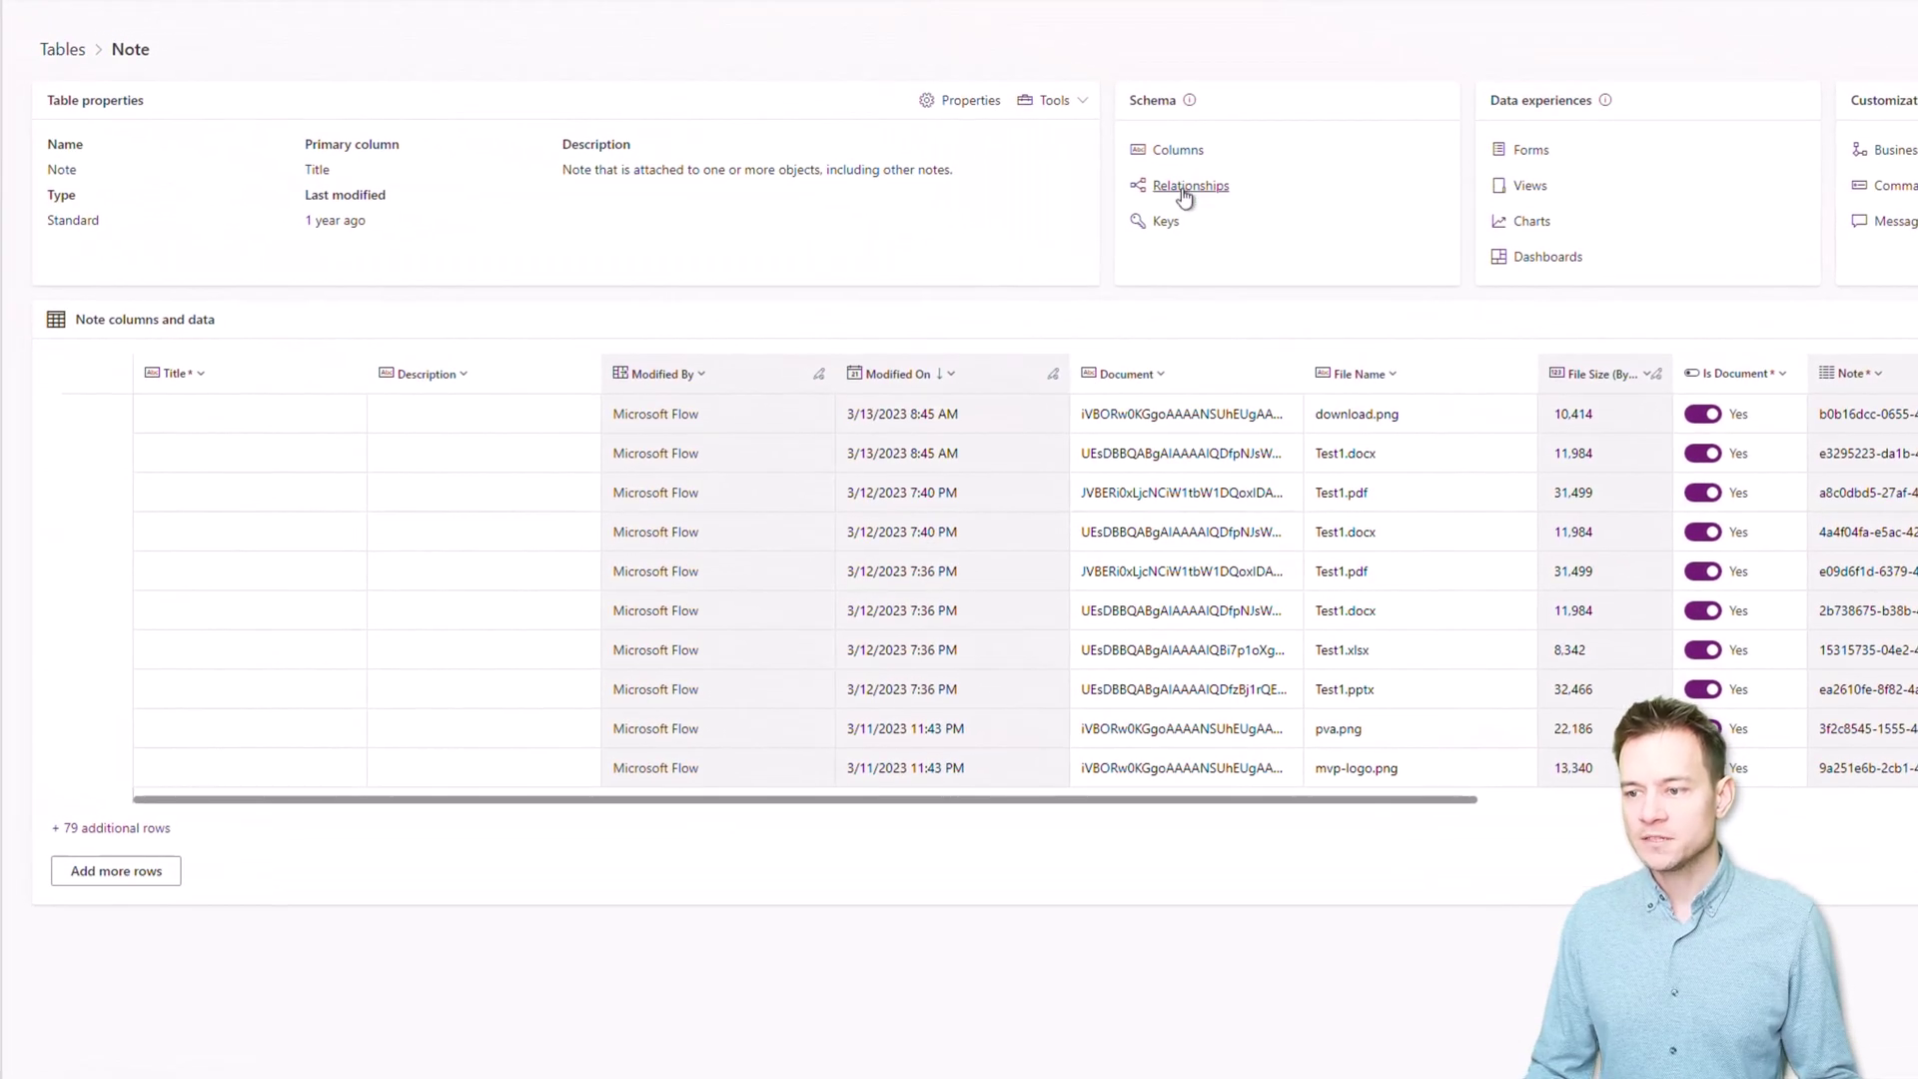
# - Browse the Note table's relationships to find the Approval one, then return to the Note overview
pyautogui.click(1189, 187)
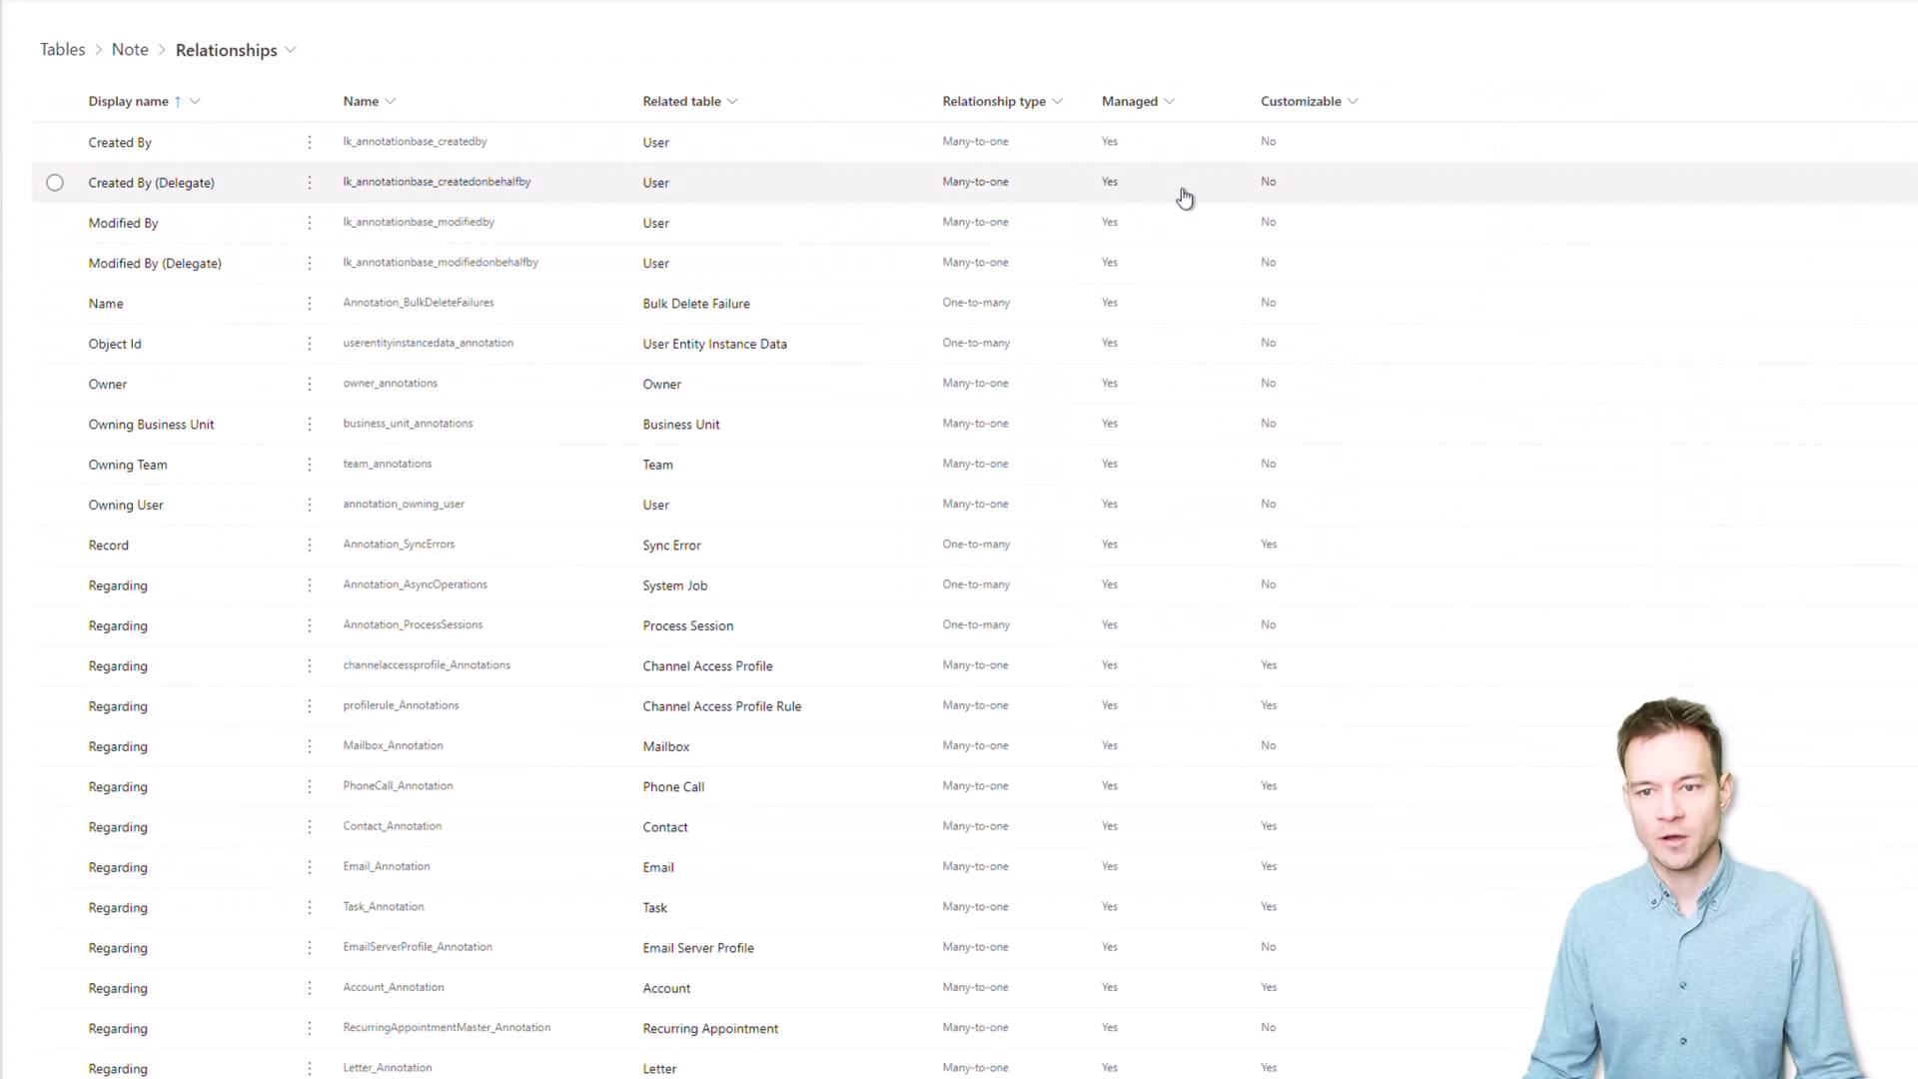
pyautogui.scroll(-5, 599, 462)
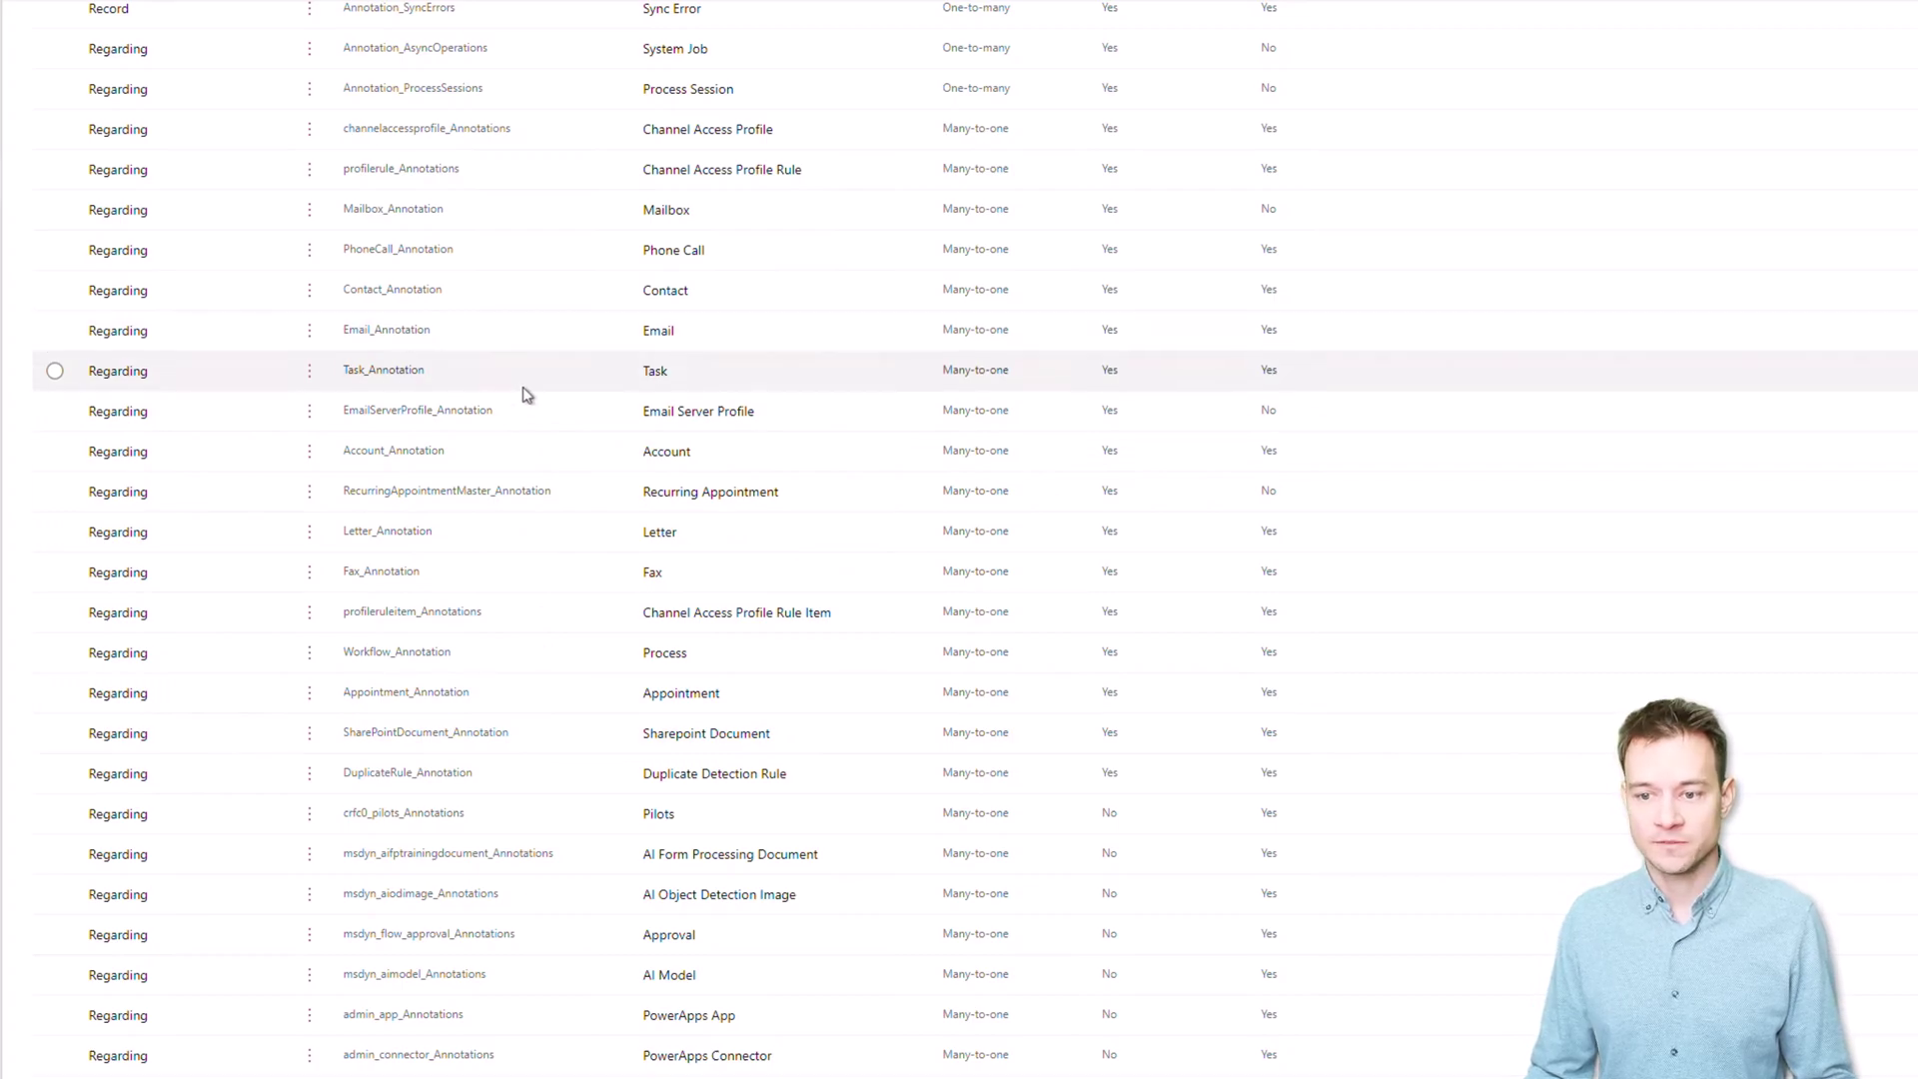
pyautogui.scroll(5, 514, 389)
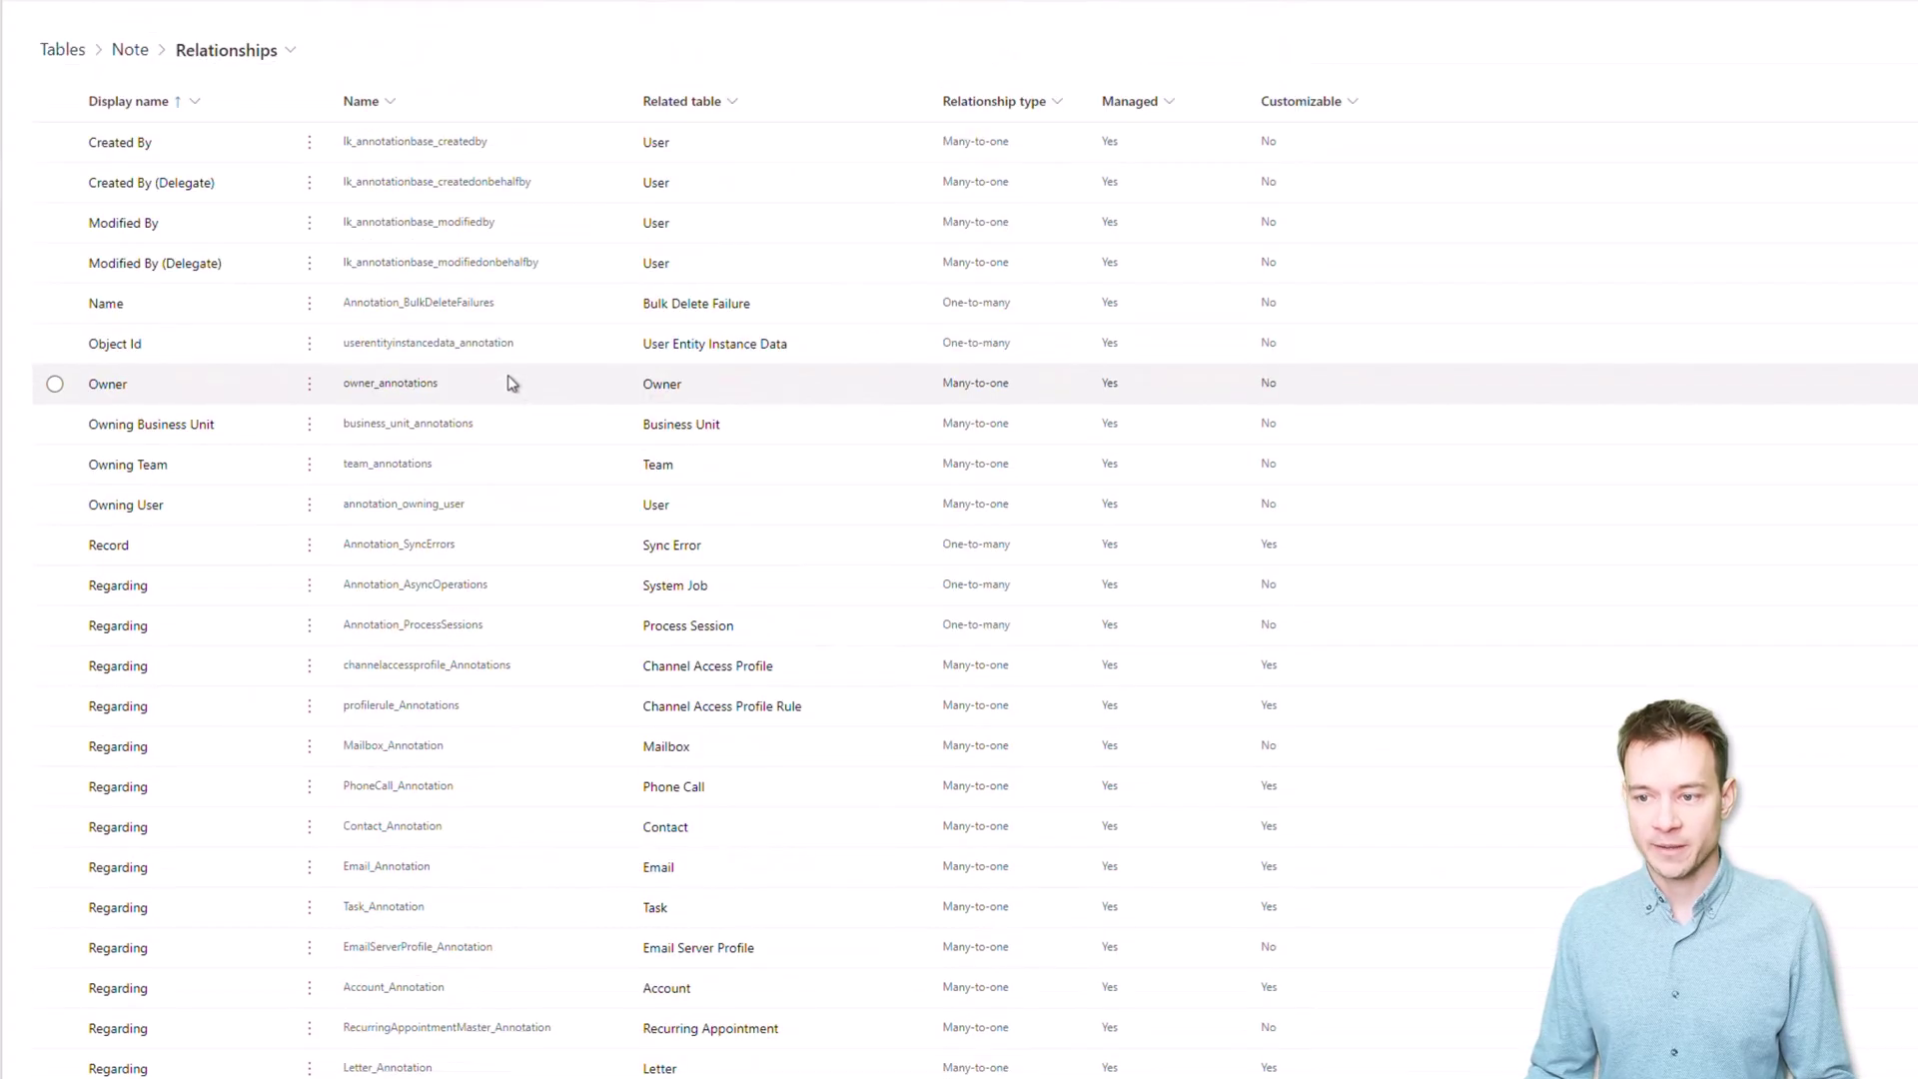
pyautogui.click(127, 50)
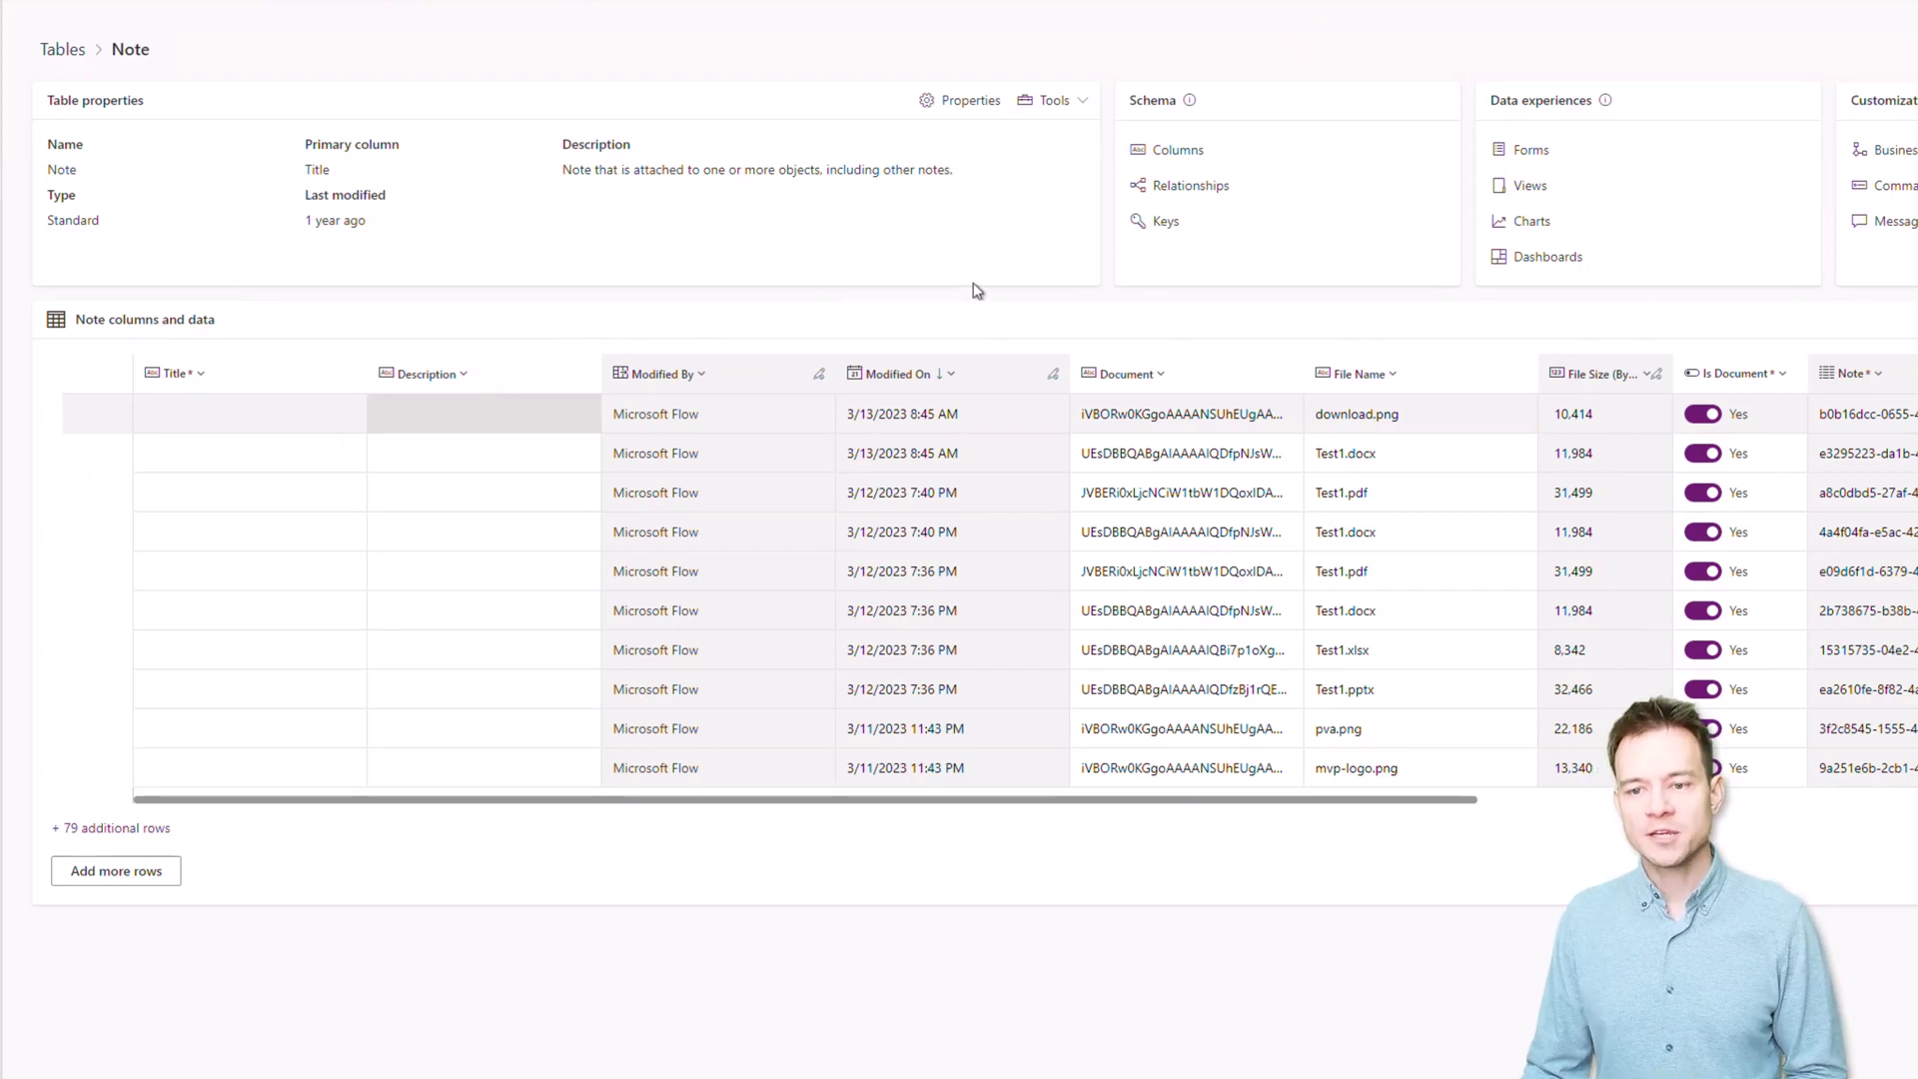
# - List all the Note table's columns and tick the Object Type row
pyautogui.click(1166, 172)
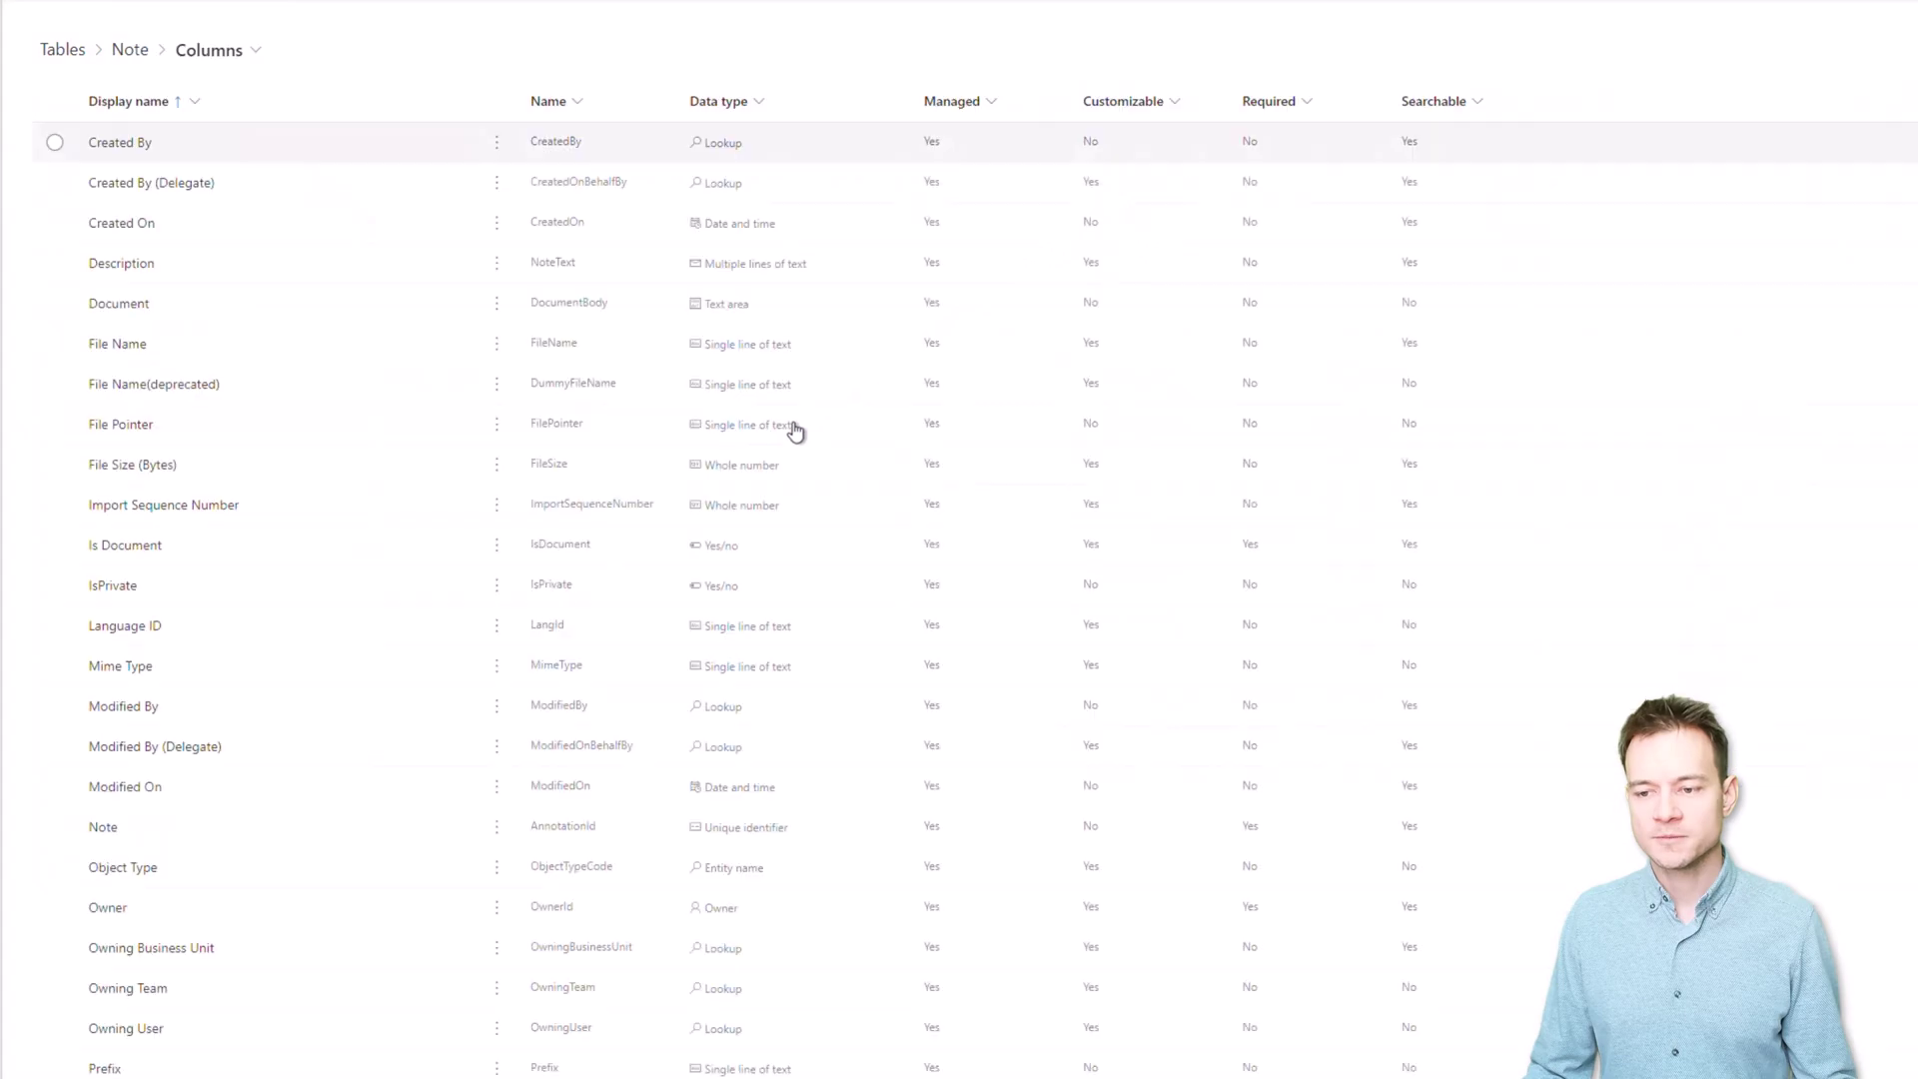
pyautogui.scroll(-2, 297, 667)
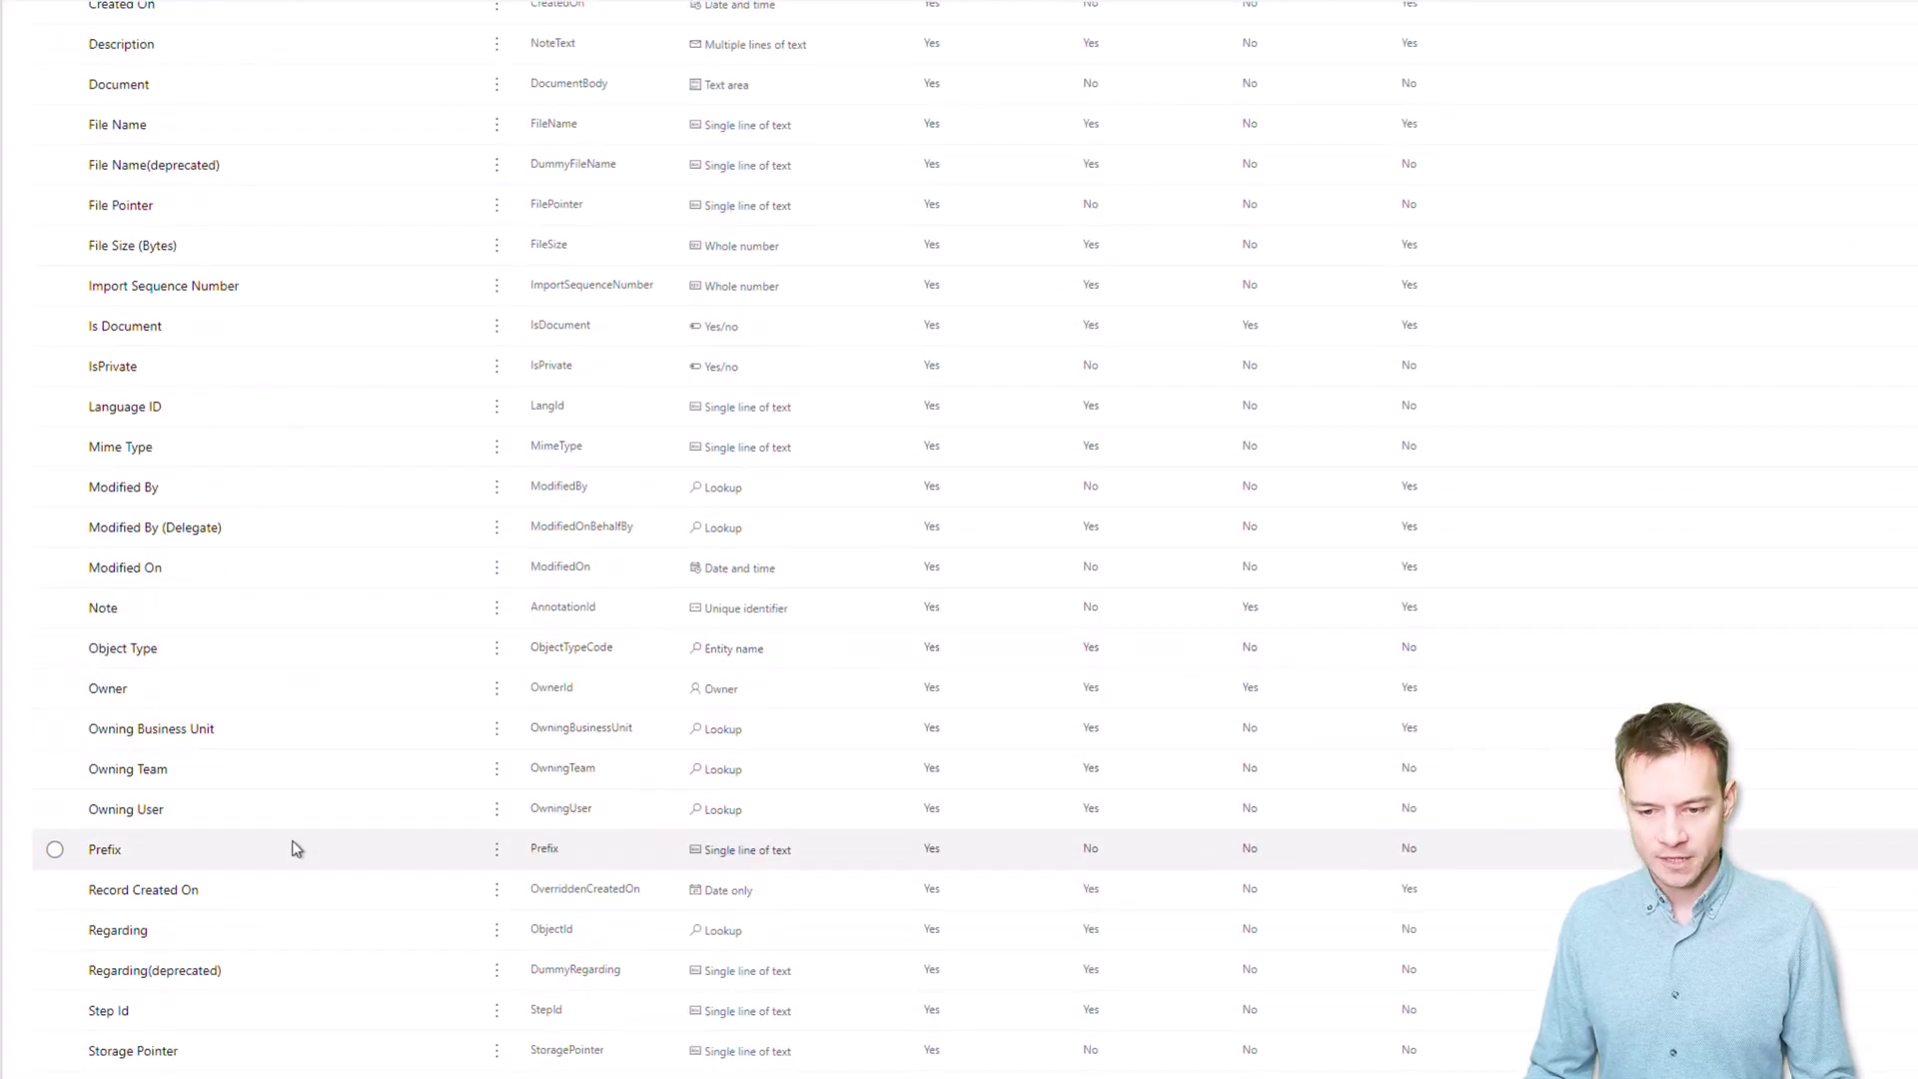
pyautogui.click(245, 659)
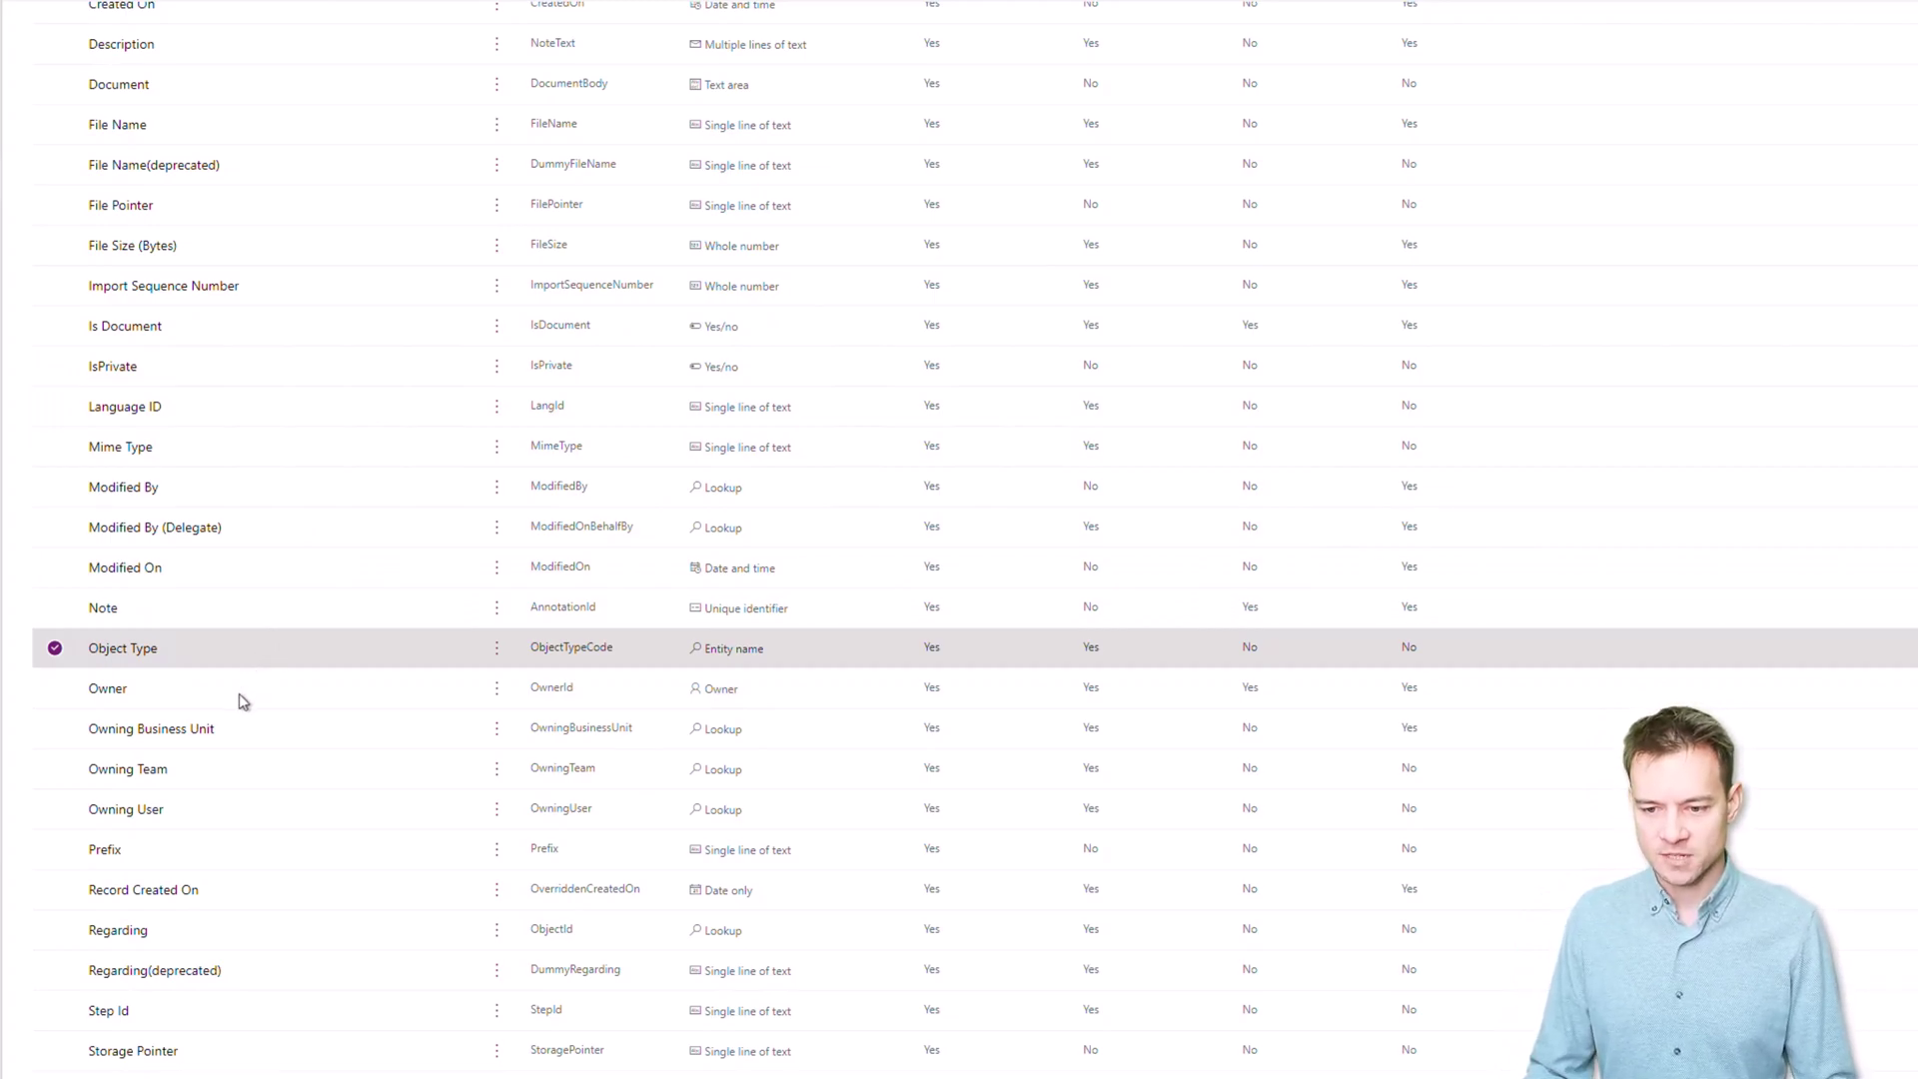
pyautogui.scroll(3, 242, 707)
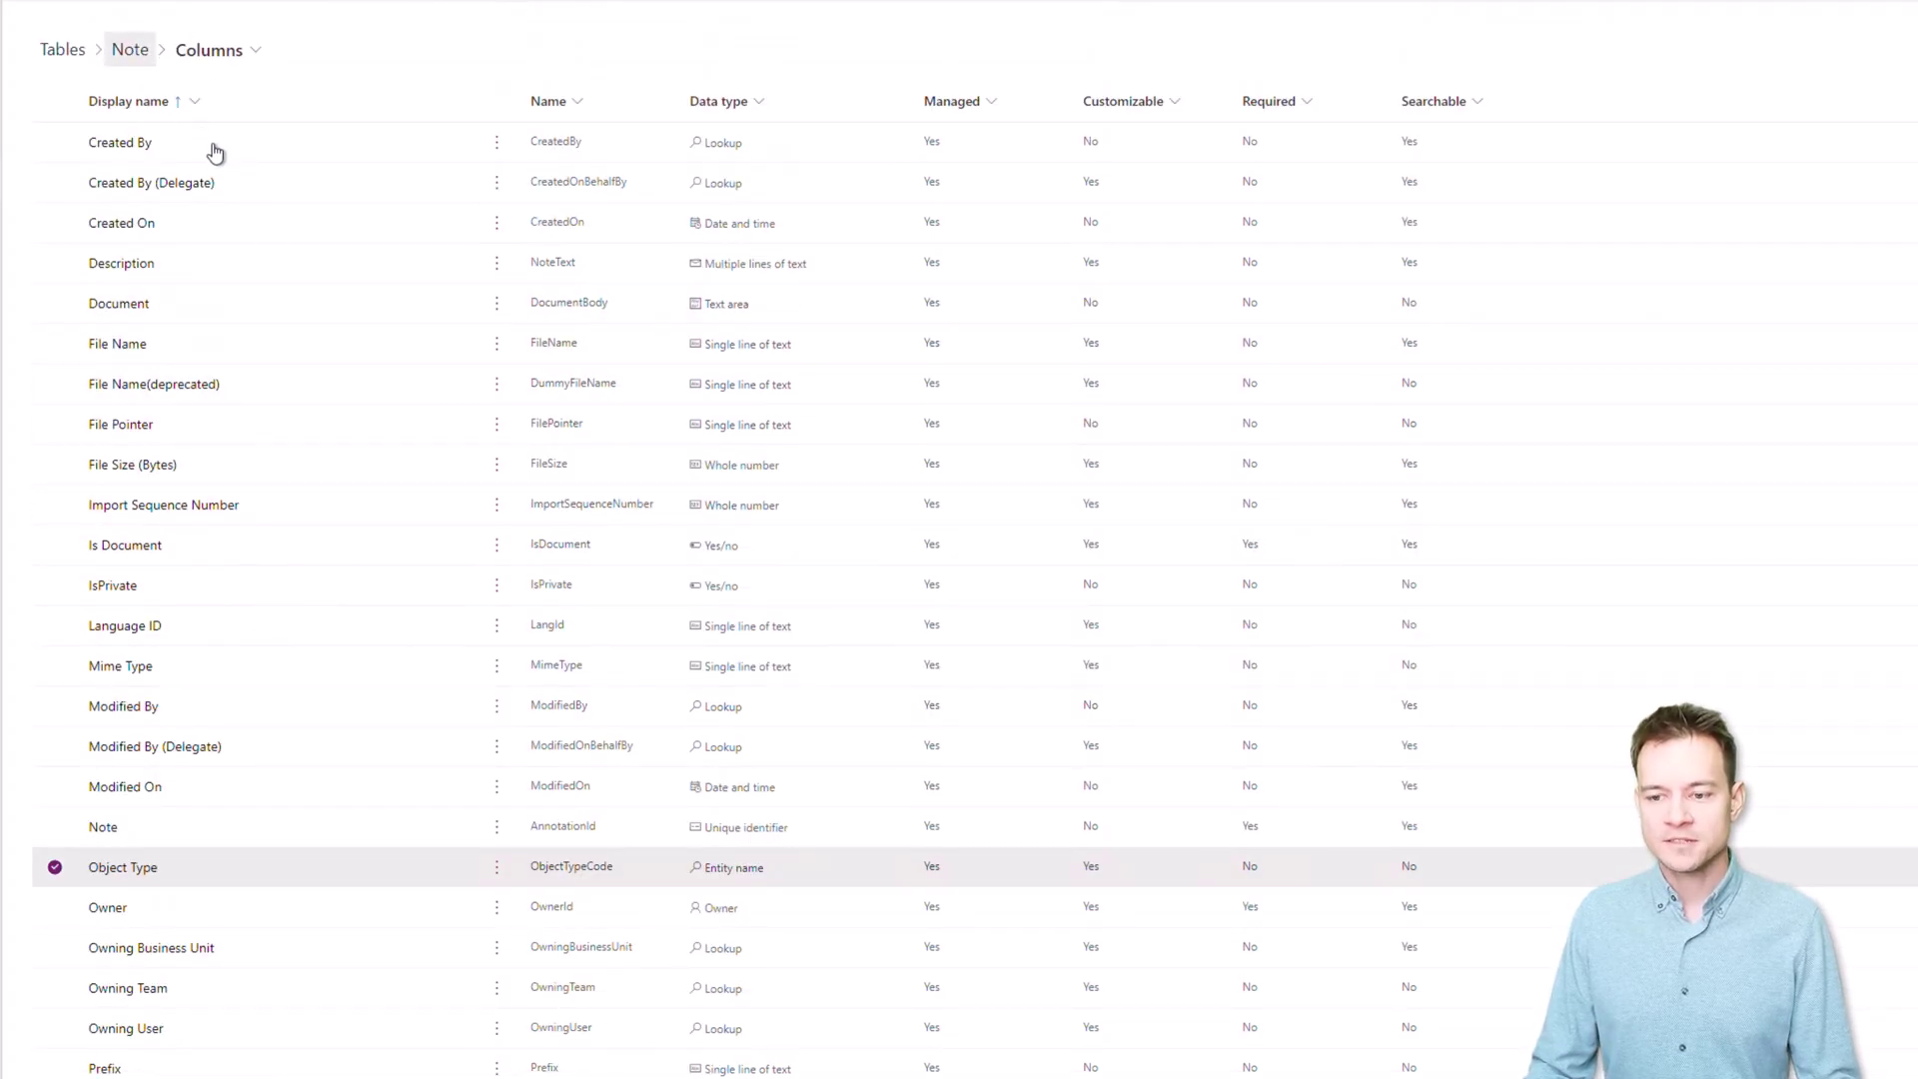
# - Open all Notes rows via '+ 79 additional rows' and select the approval ID in the run's Compose inputs
pyautogui.click(130, 49)
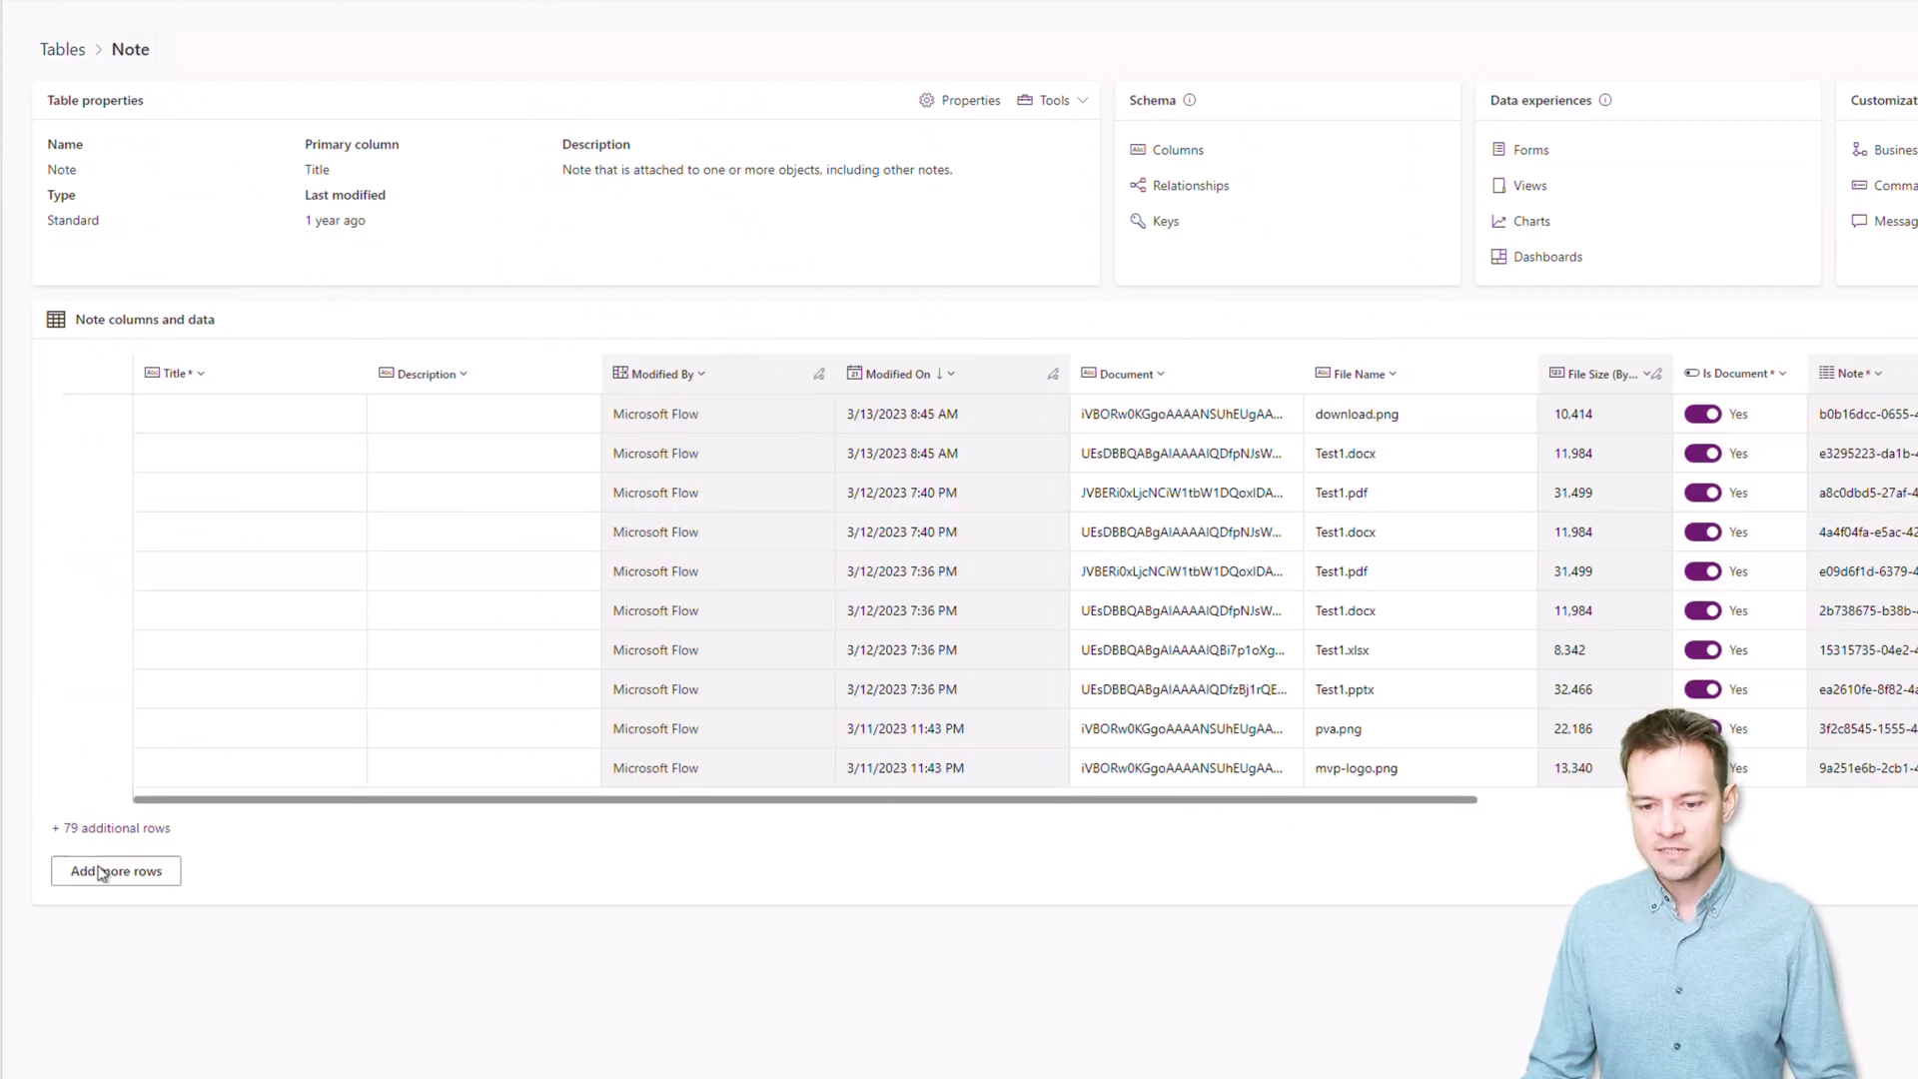
pyautogui.click(115, 832)
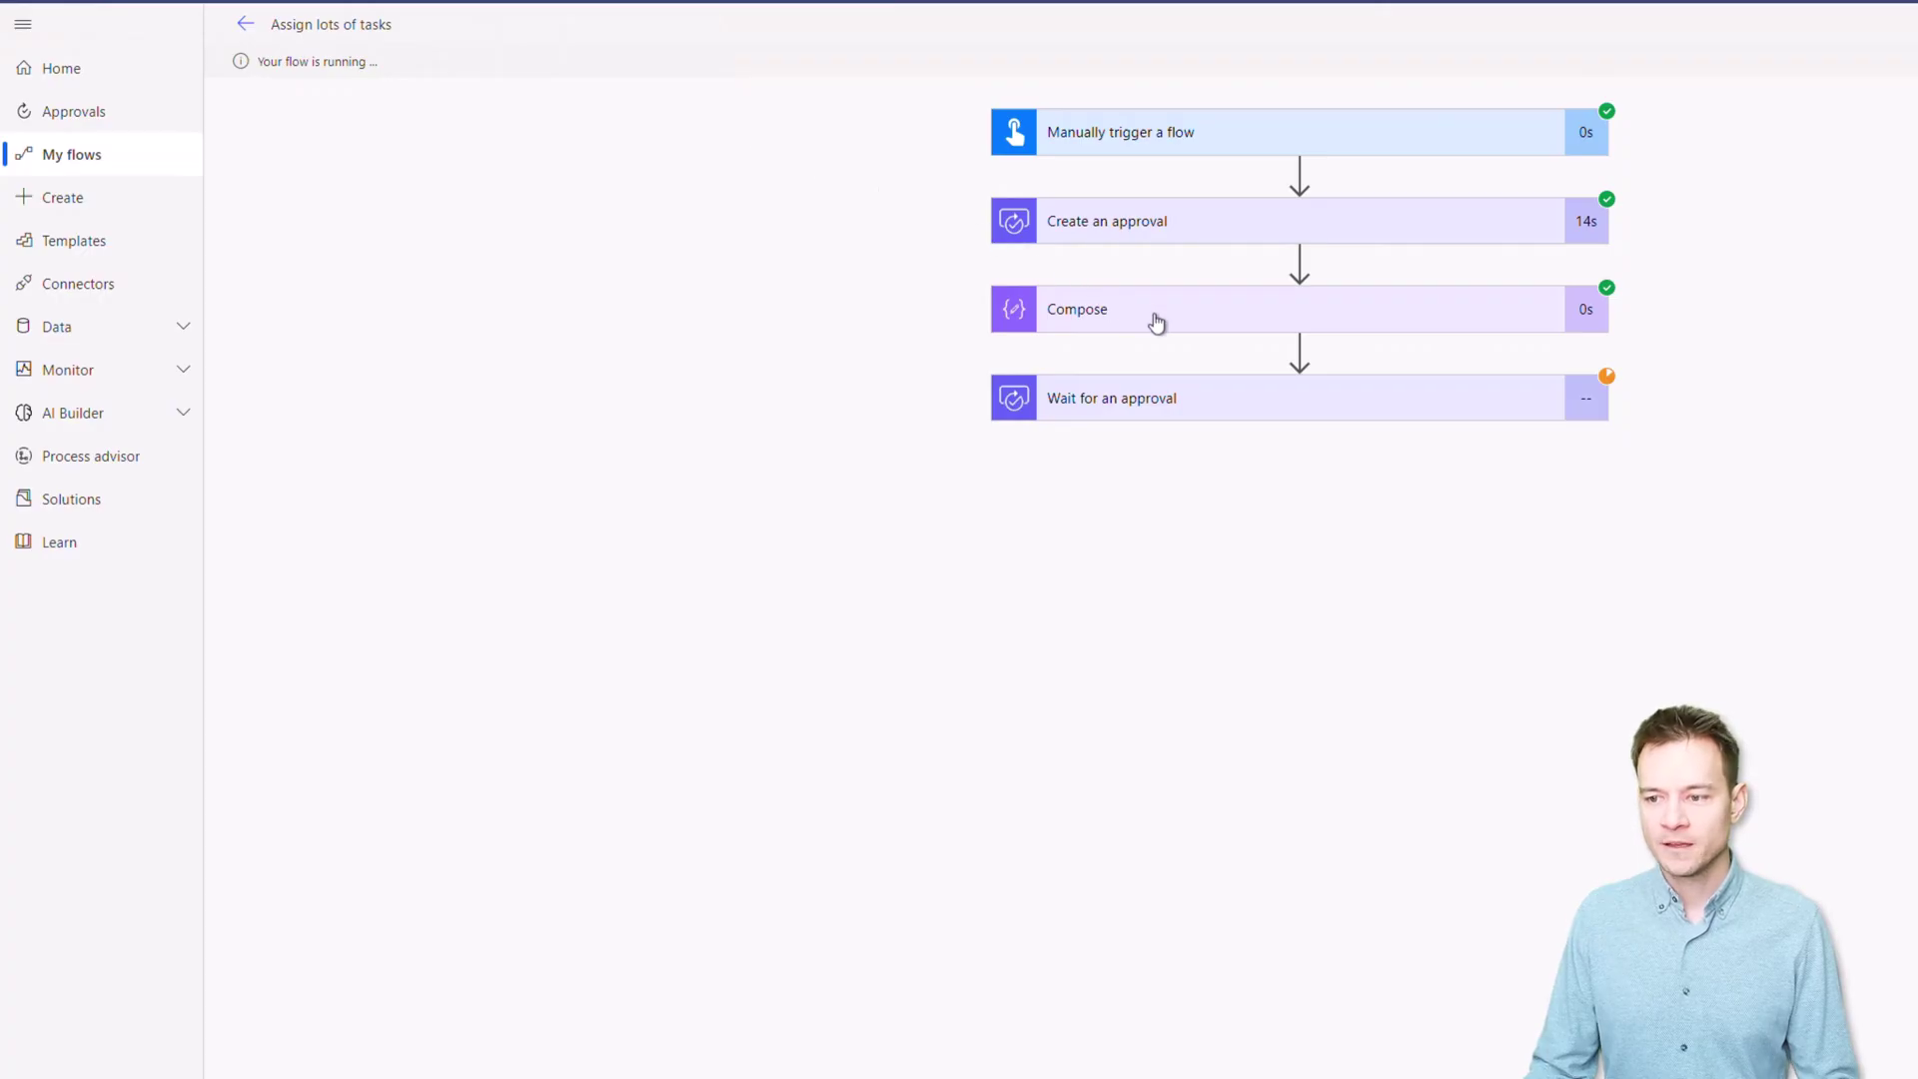
pyautogui.click(1156, 322)
pyautogui.moveTo(1330, 455); pyautogui.dragTo(1118, 451)
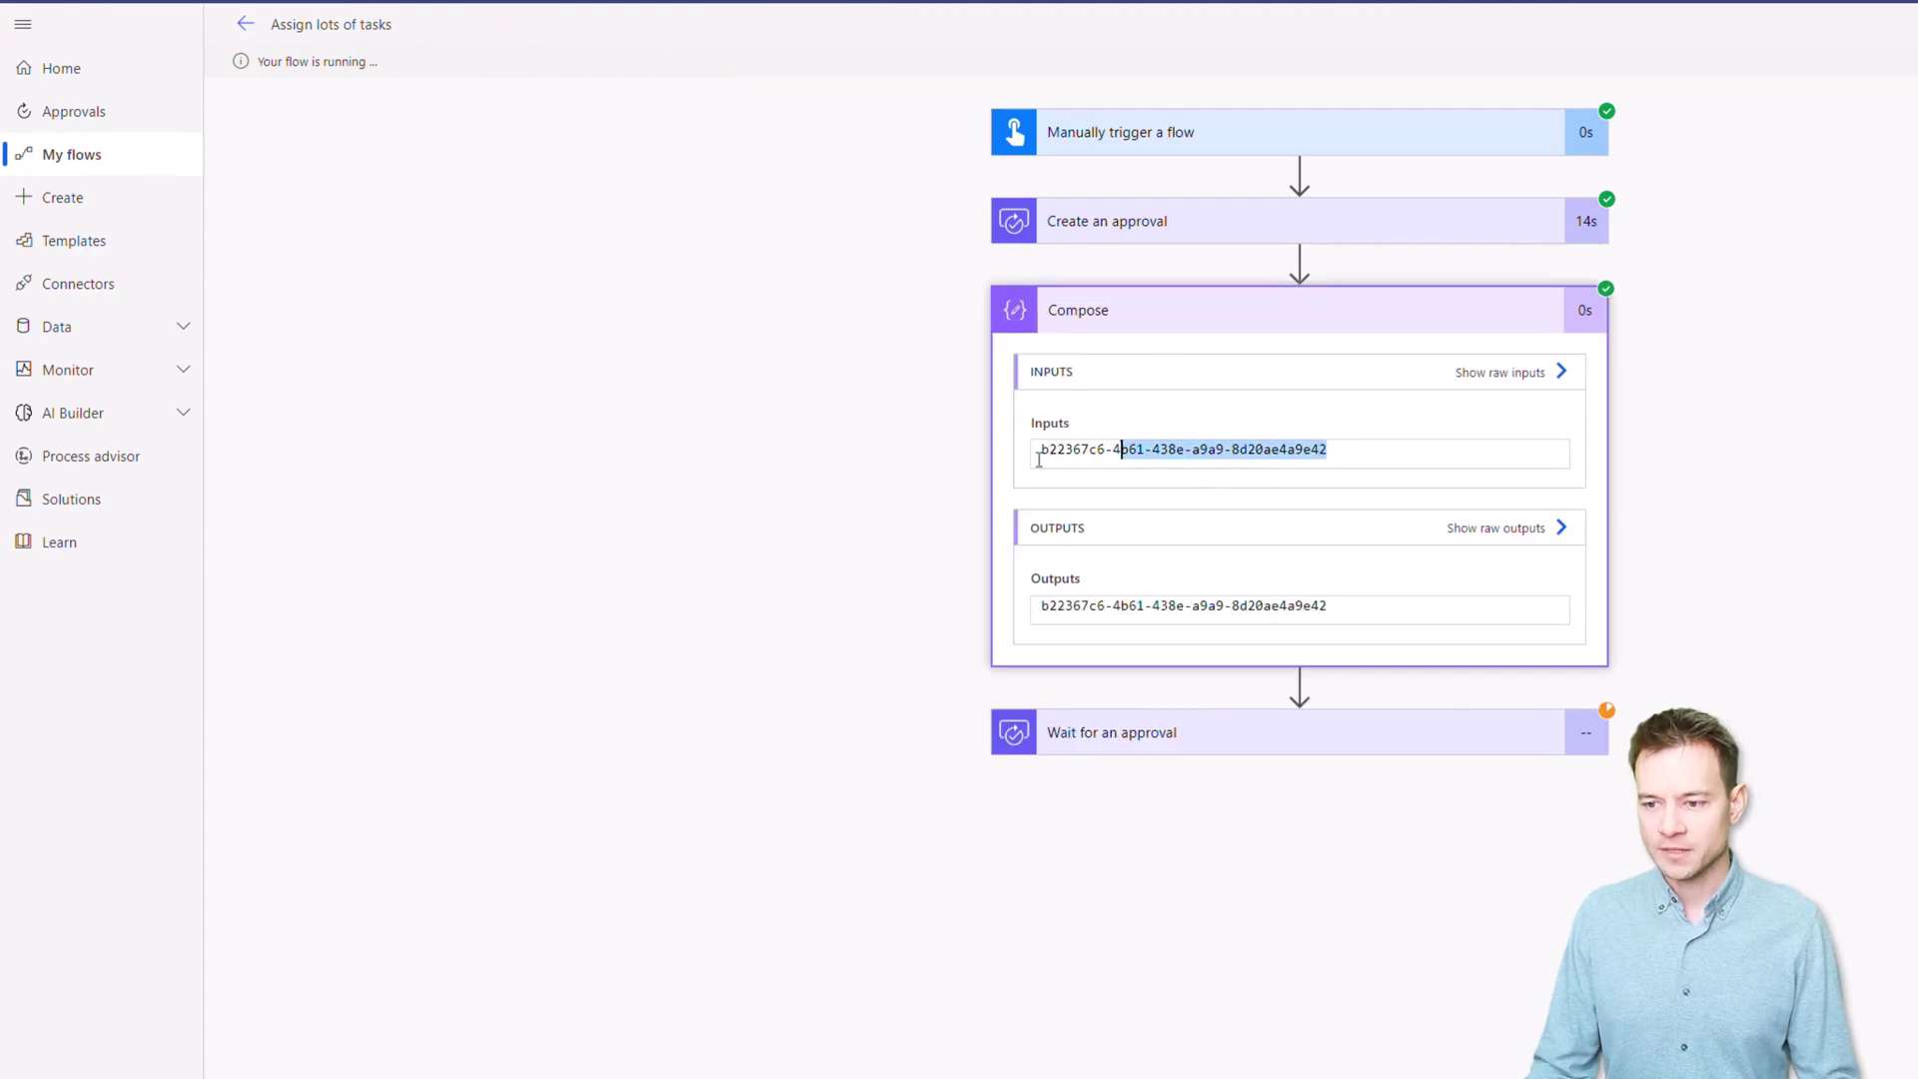
pyautogui.tripleClick(1037, 459)
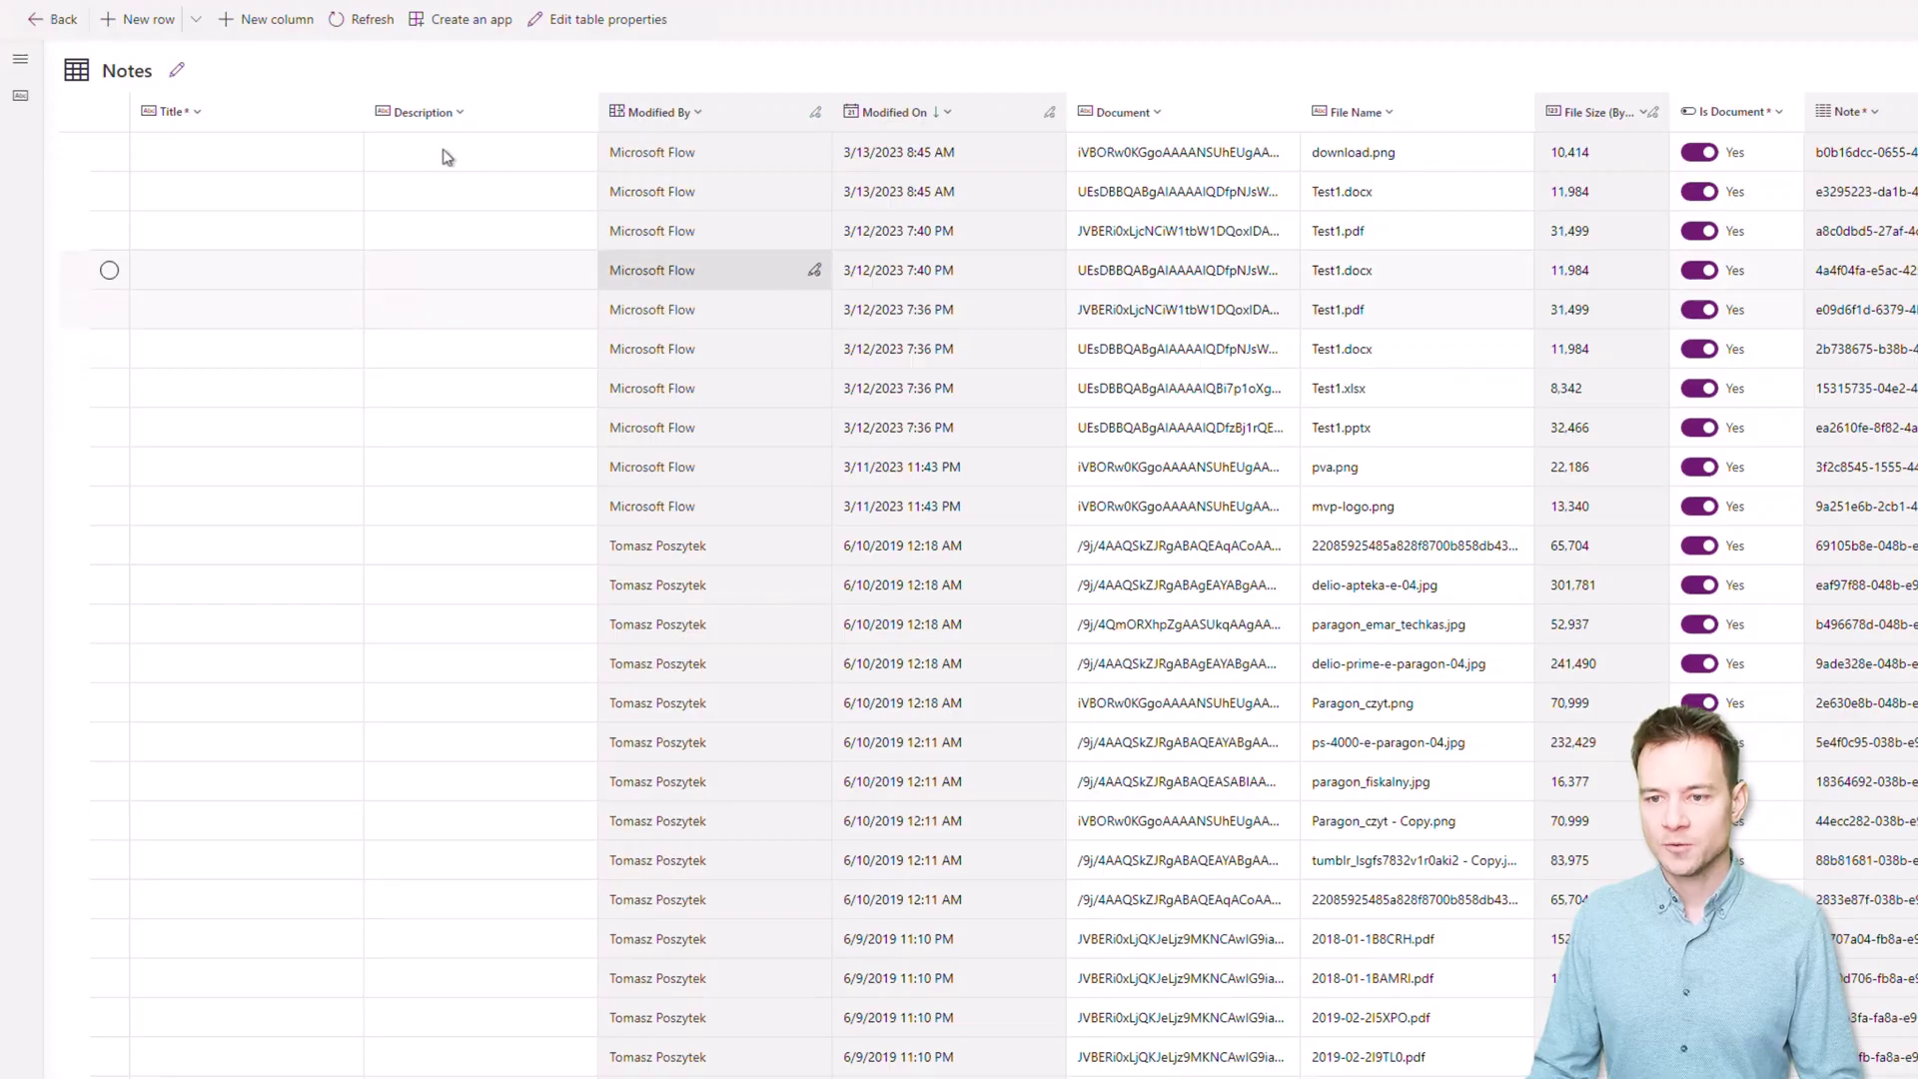
# - Open the download.png note's full form and then the approval record it is regarding
pyautogui.click(110, 152)
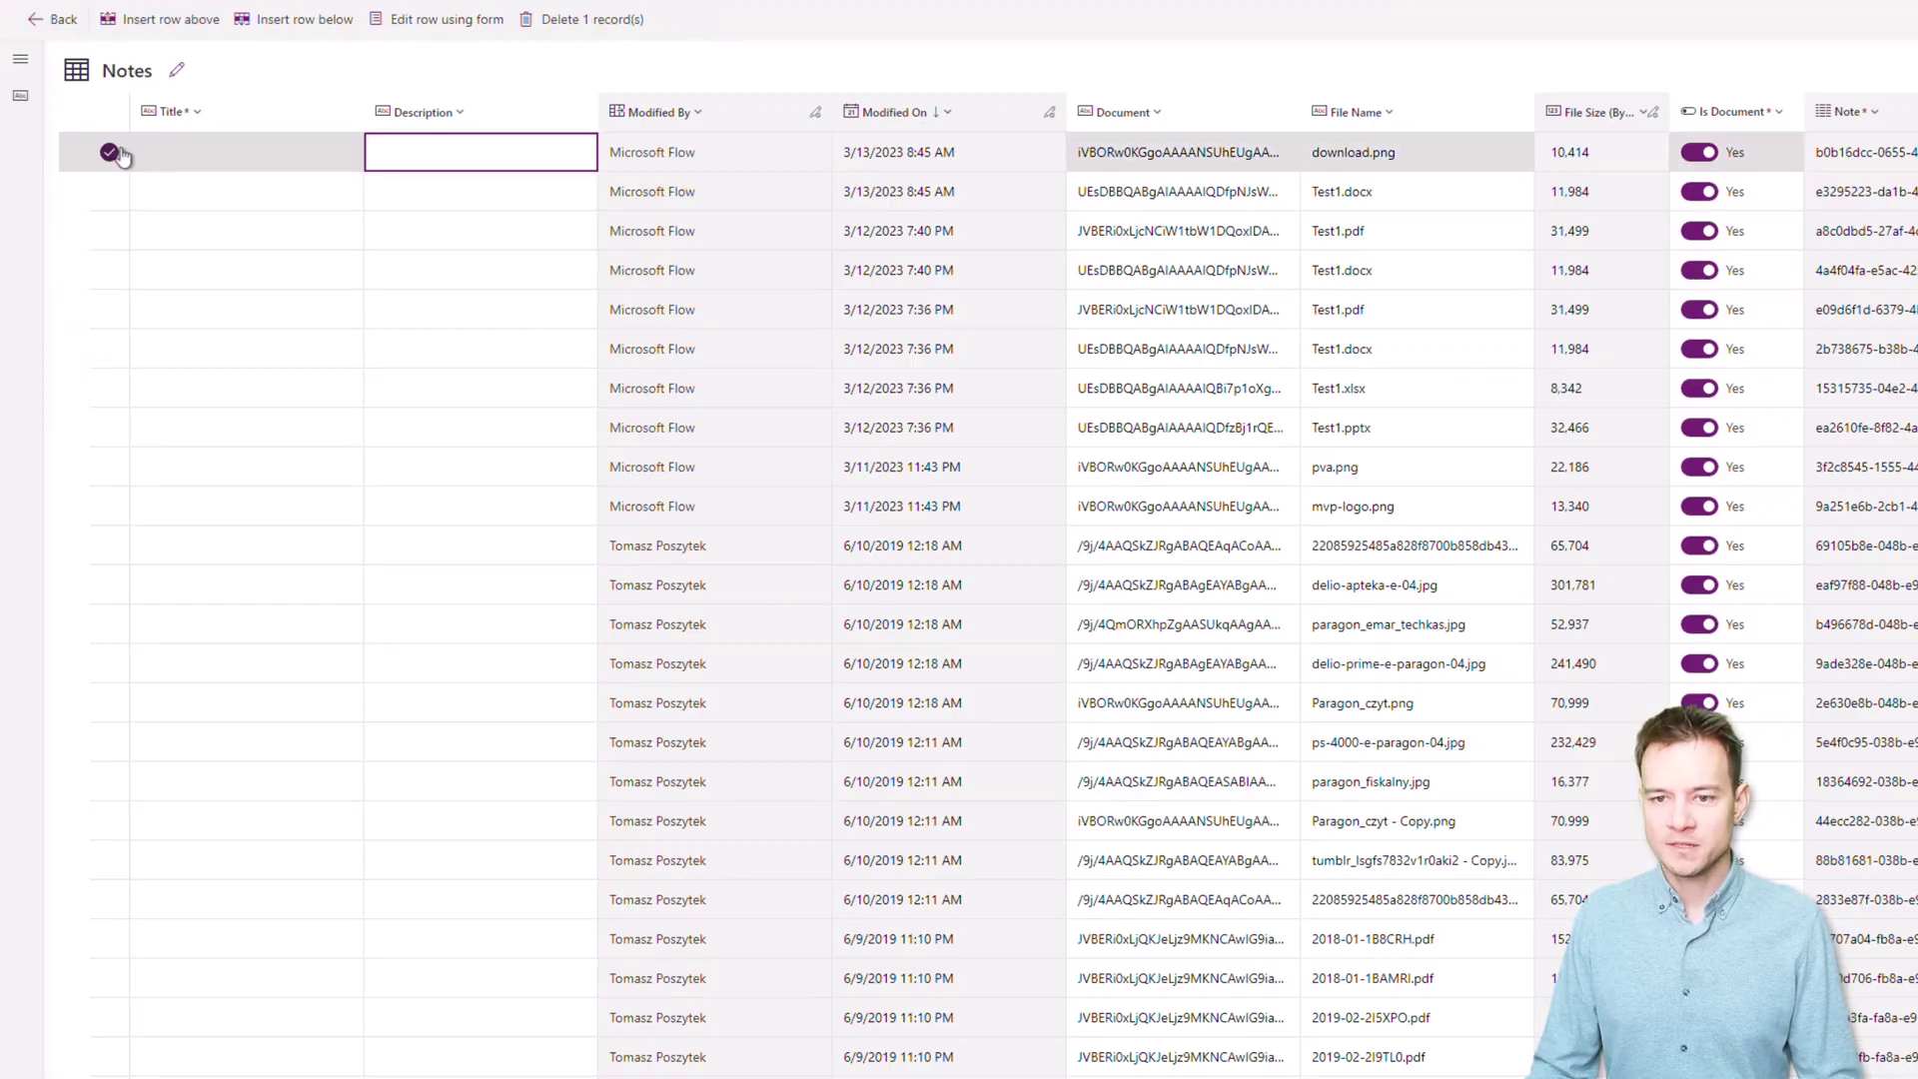
pyautogui.click(415, 28)
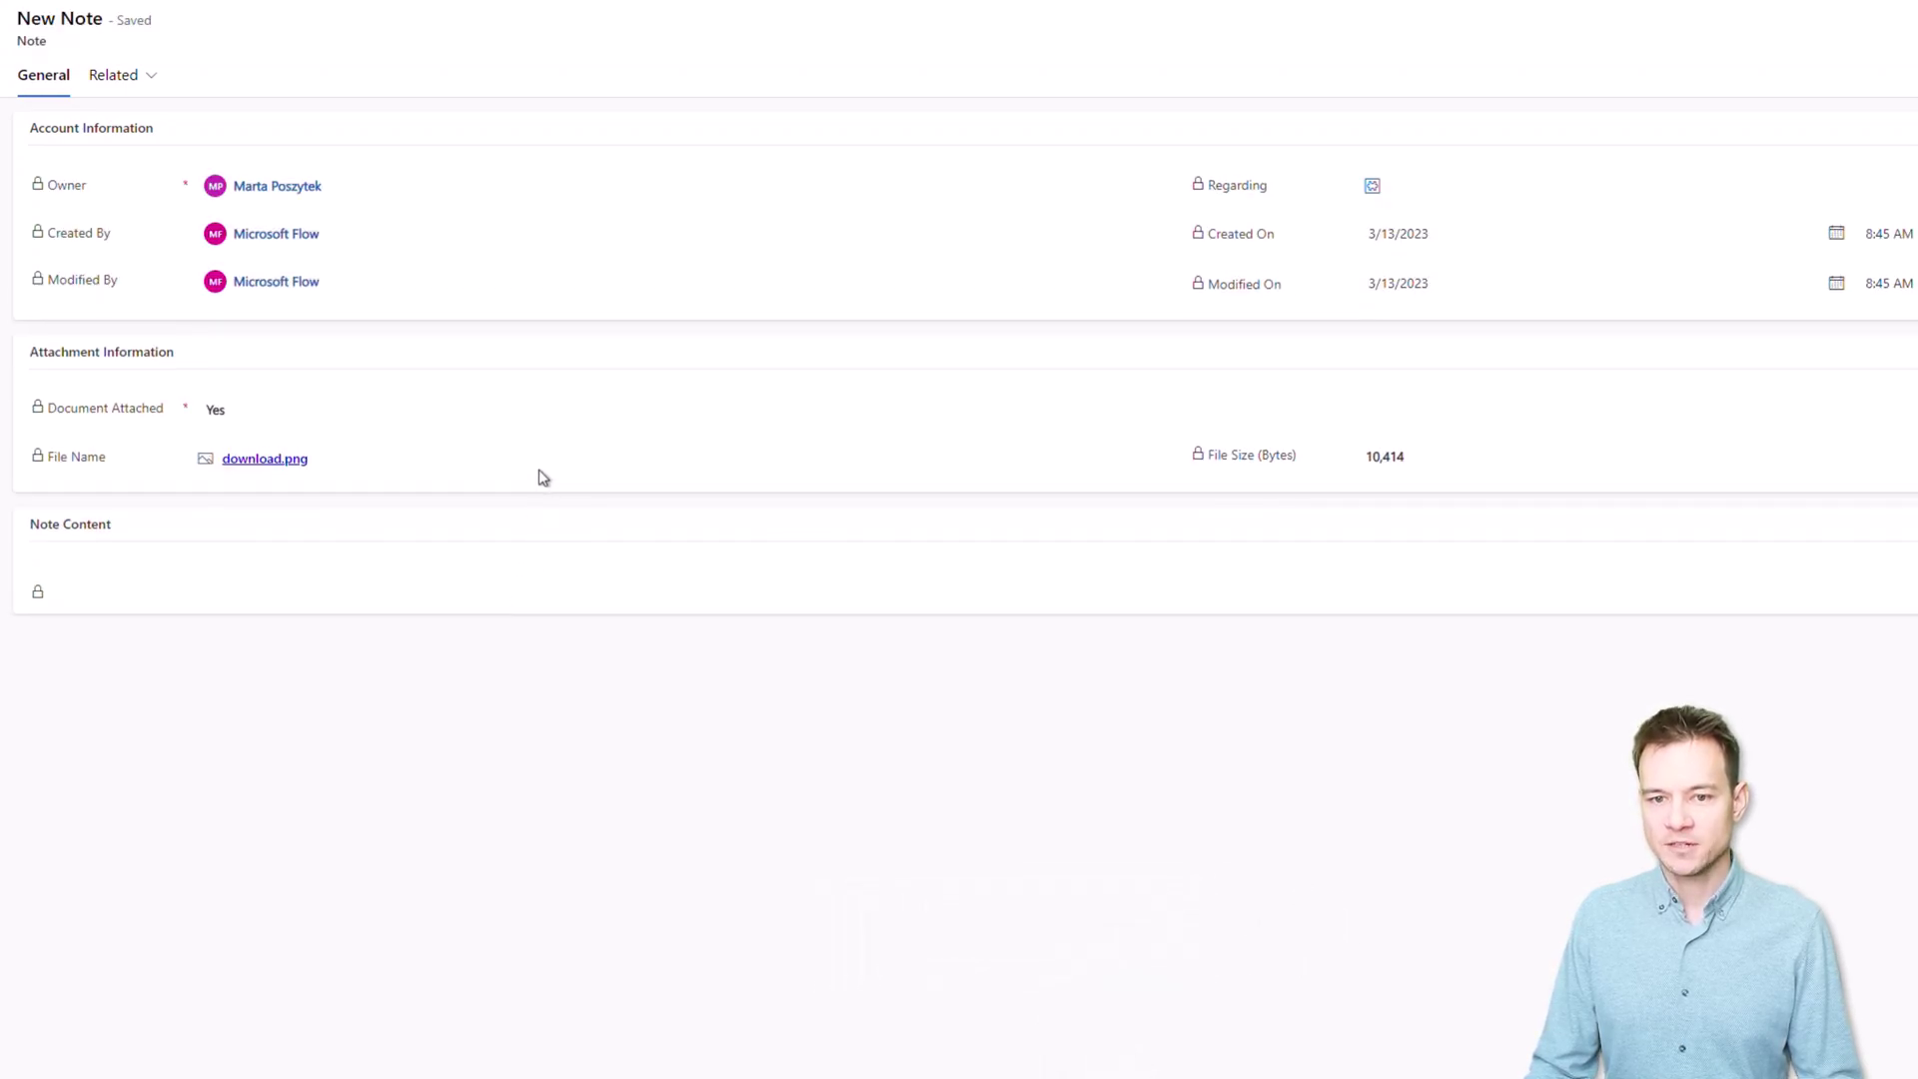
pyautogui.click(1371, 188)
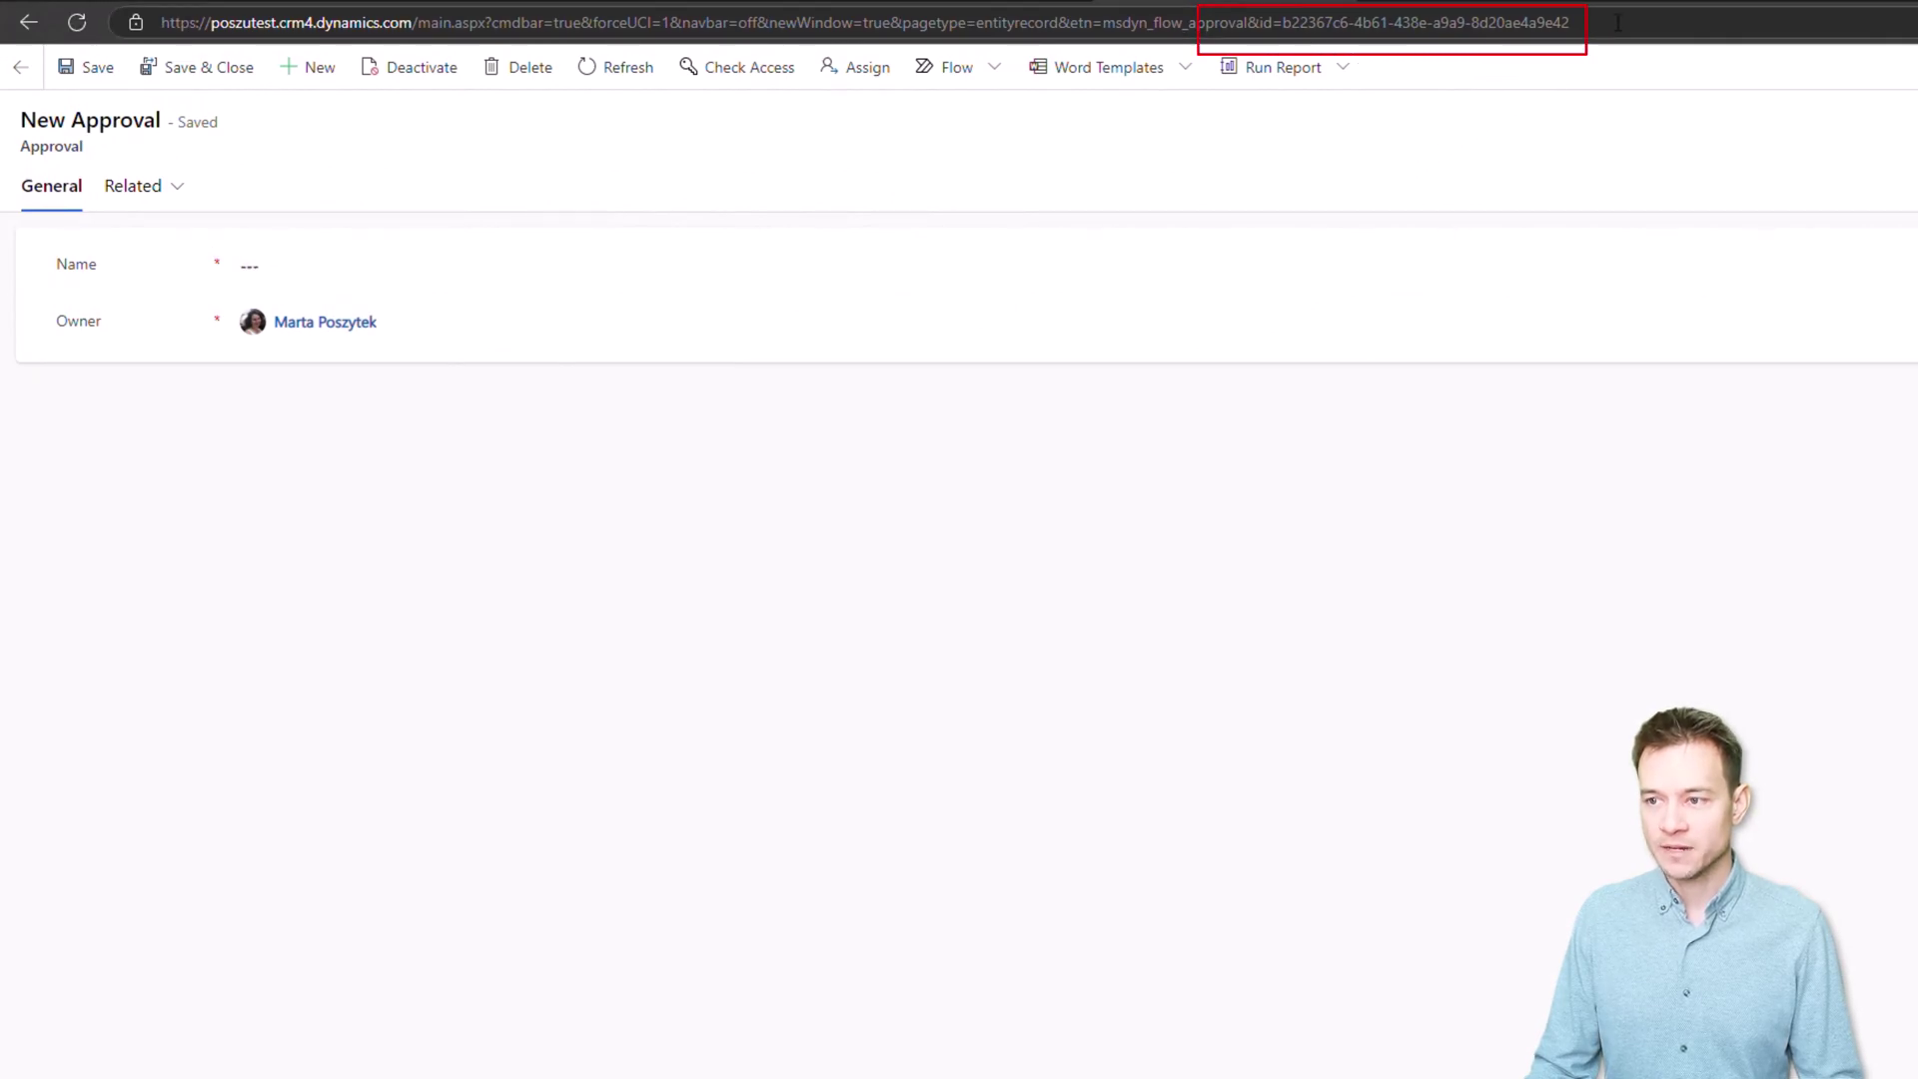
# - Copy the approval record's ID from the end of its web address with Ctrl+C
pyautogui.click(1617, 22)
pyautogui.click(1617, 22)
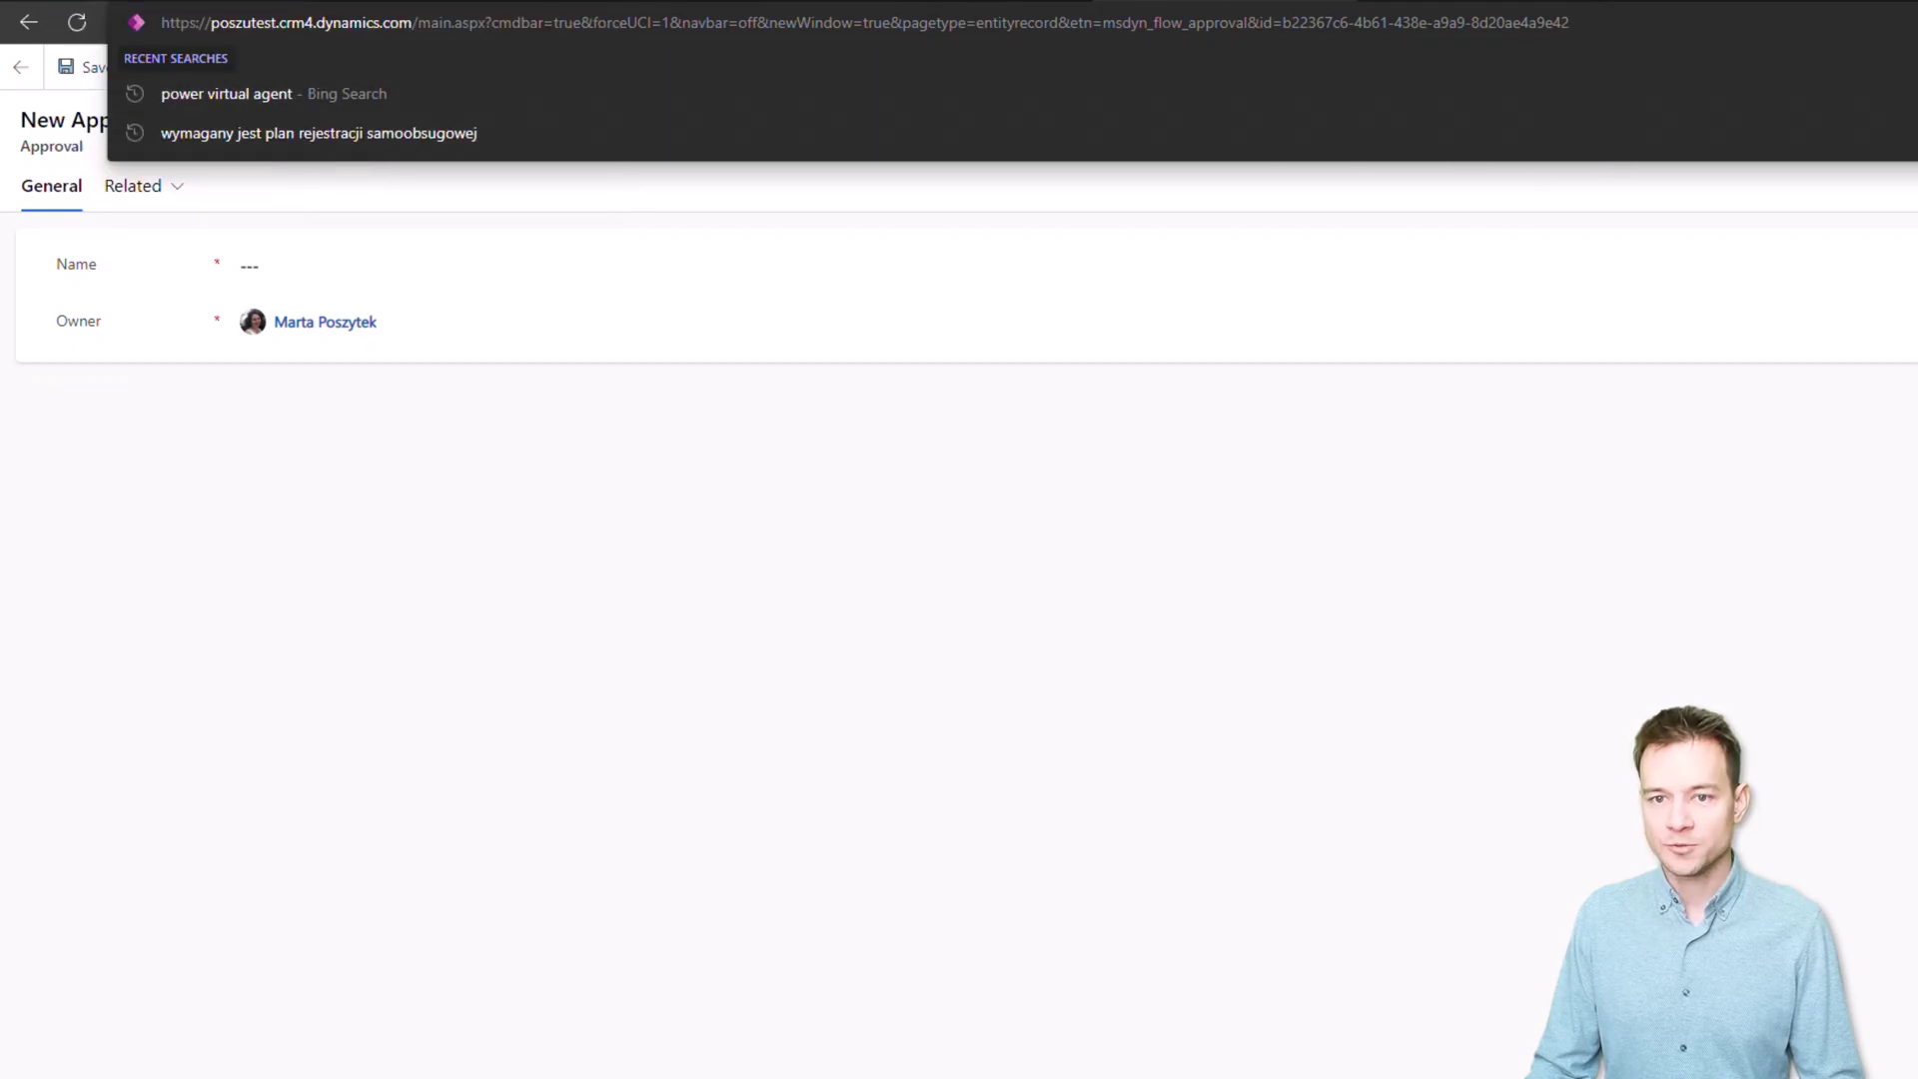
pyautogui.hotkey('alt', 'Tab')
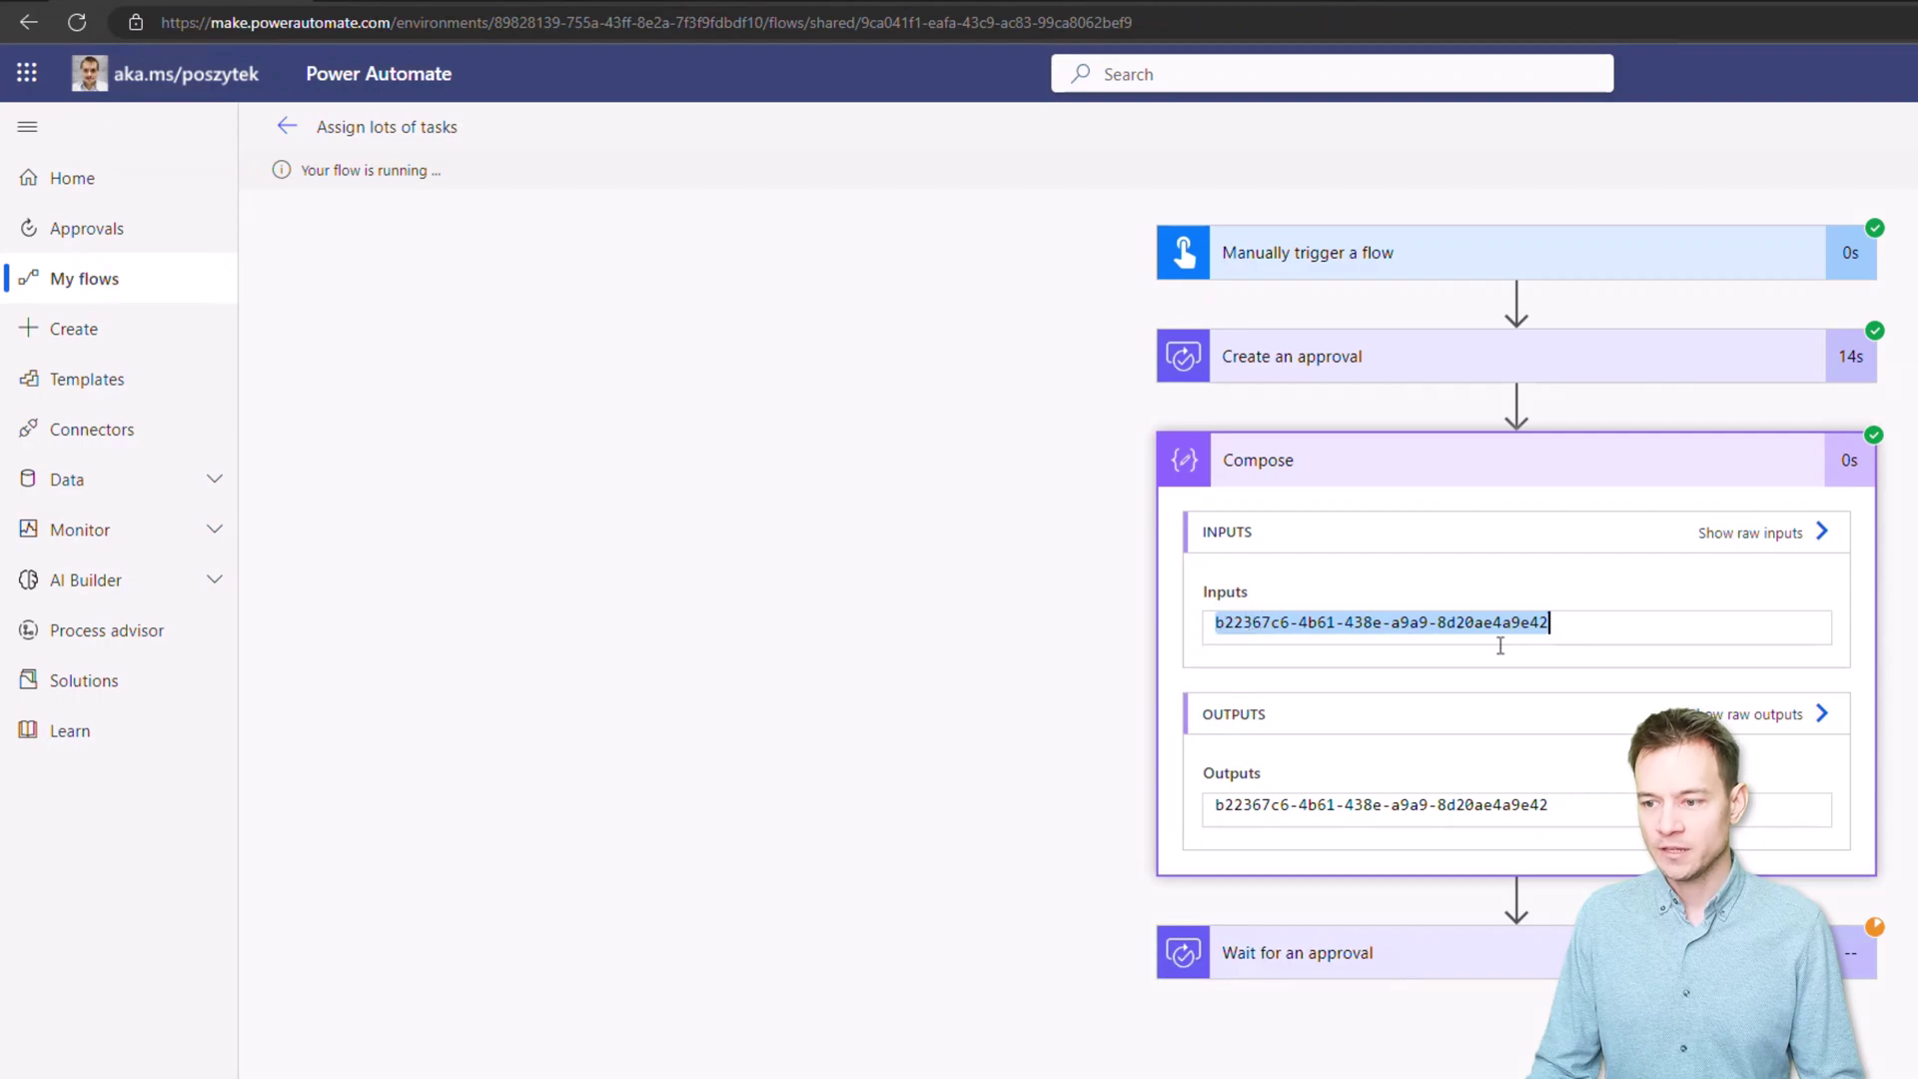
pyautogui.hotkey('alt', 'Tab')
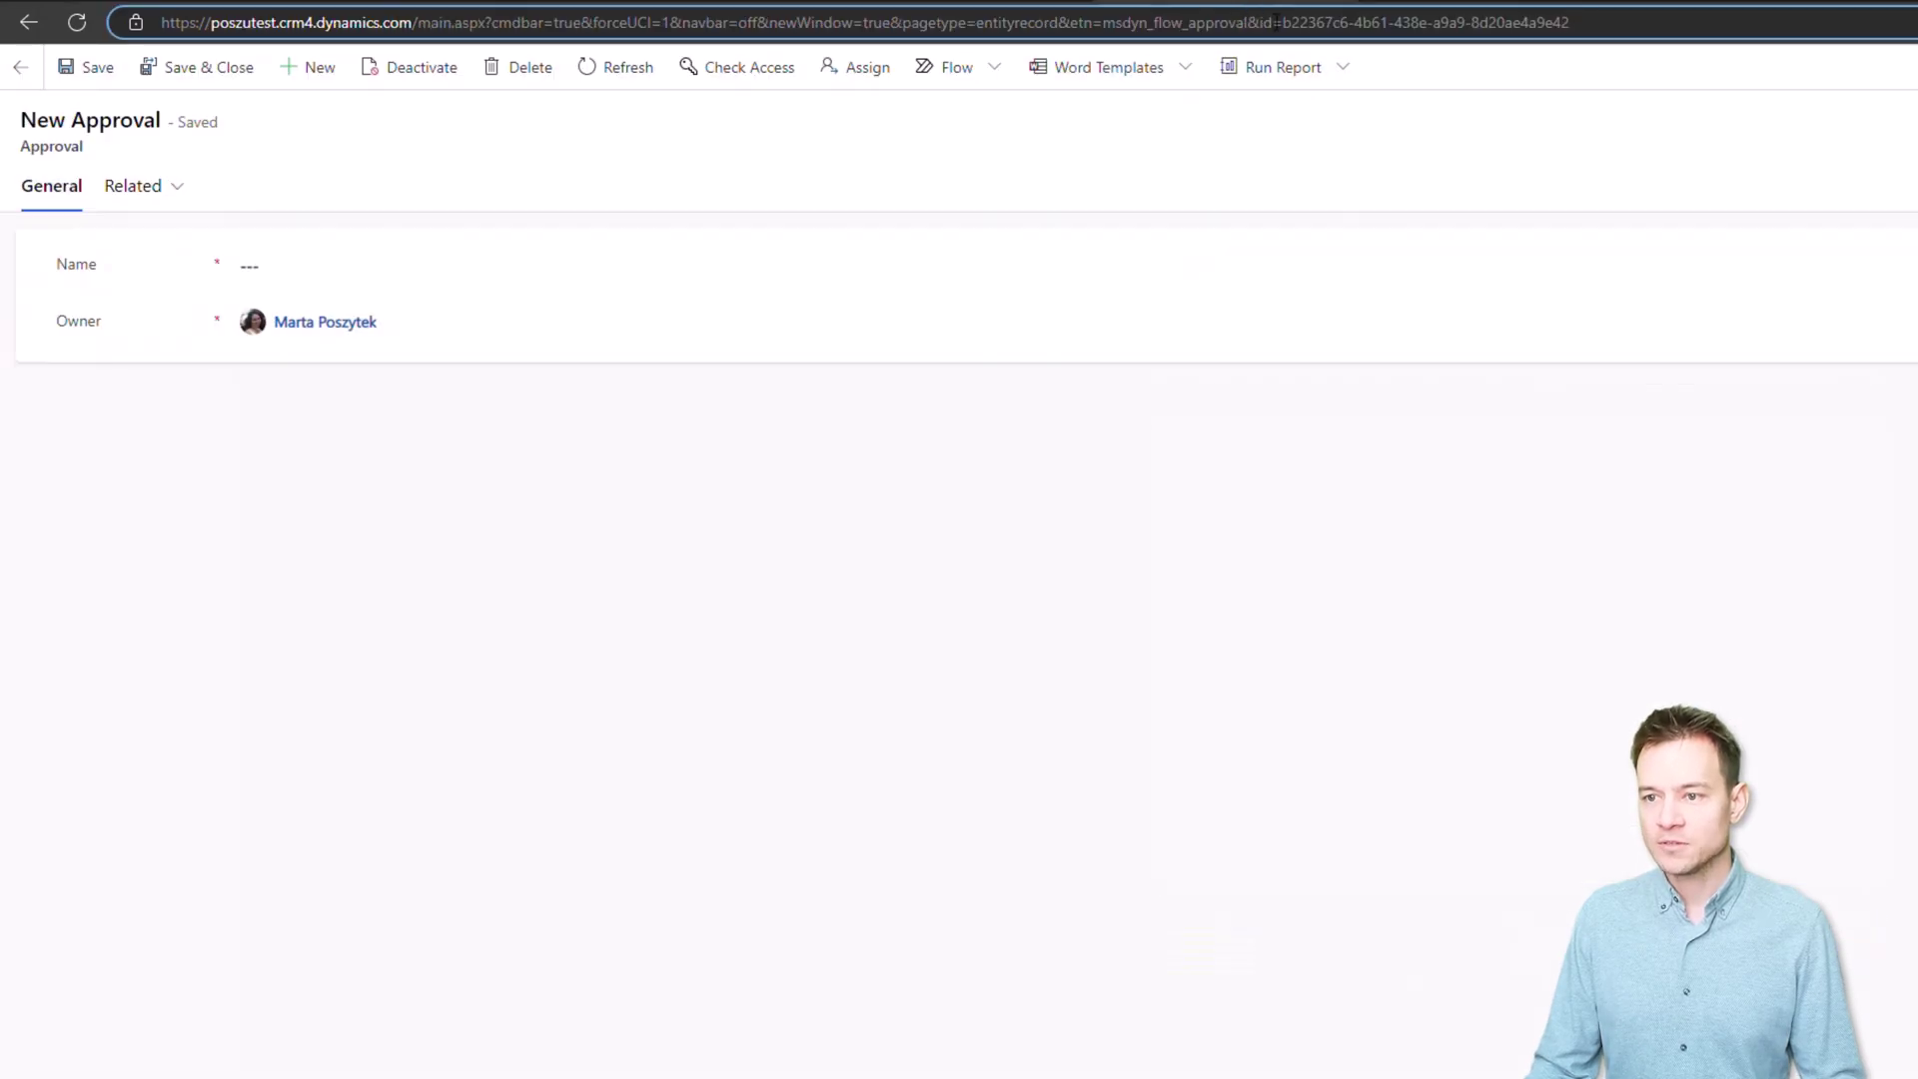
pyautogui.moveTo(1282, 22); pyautogui.dragTo(1610, 36)
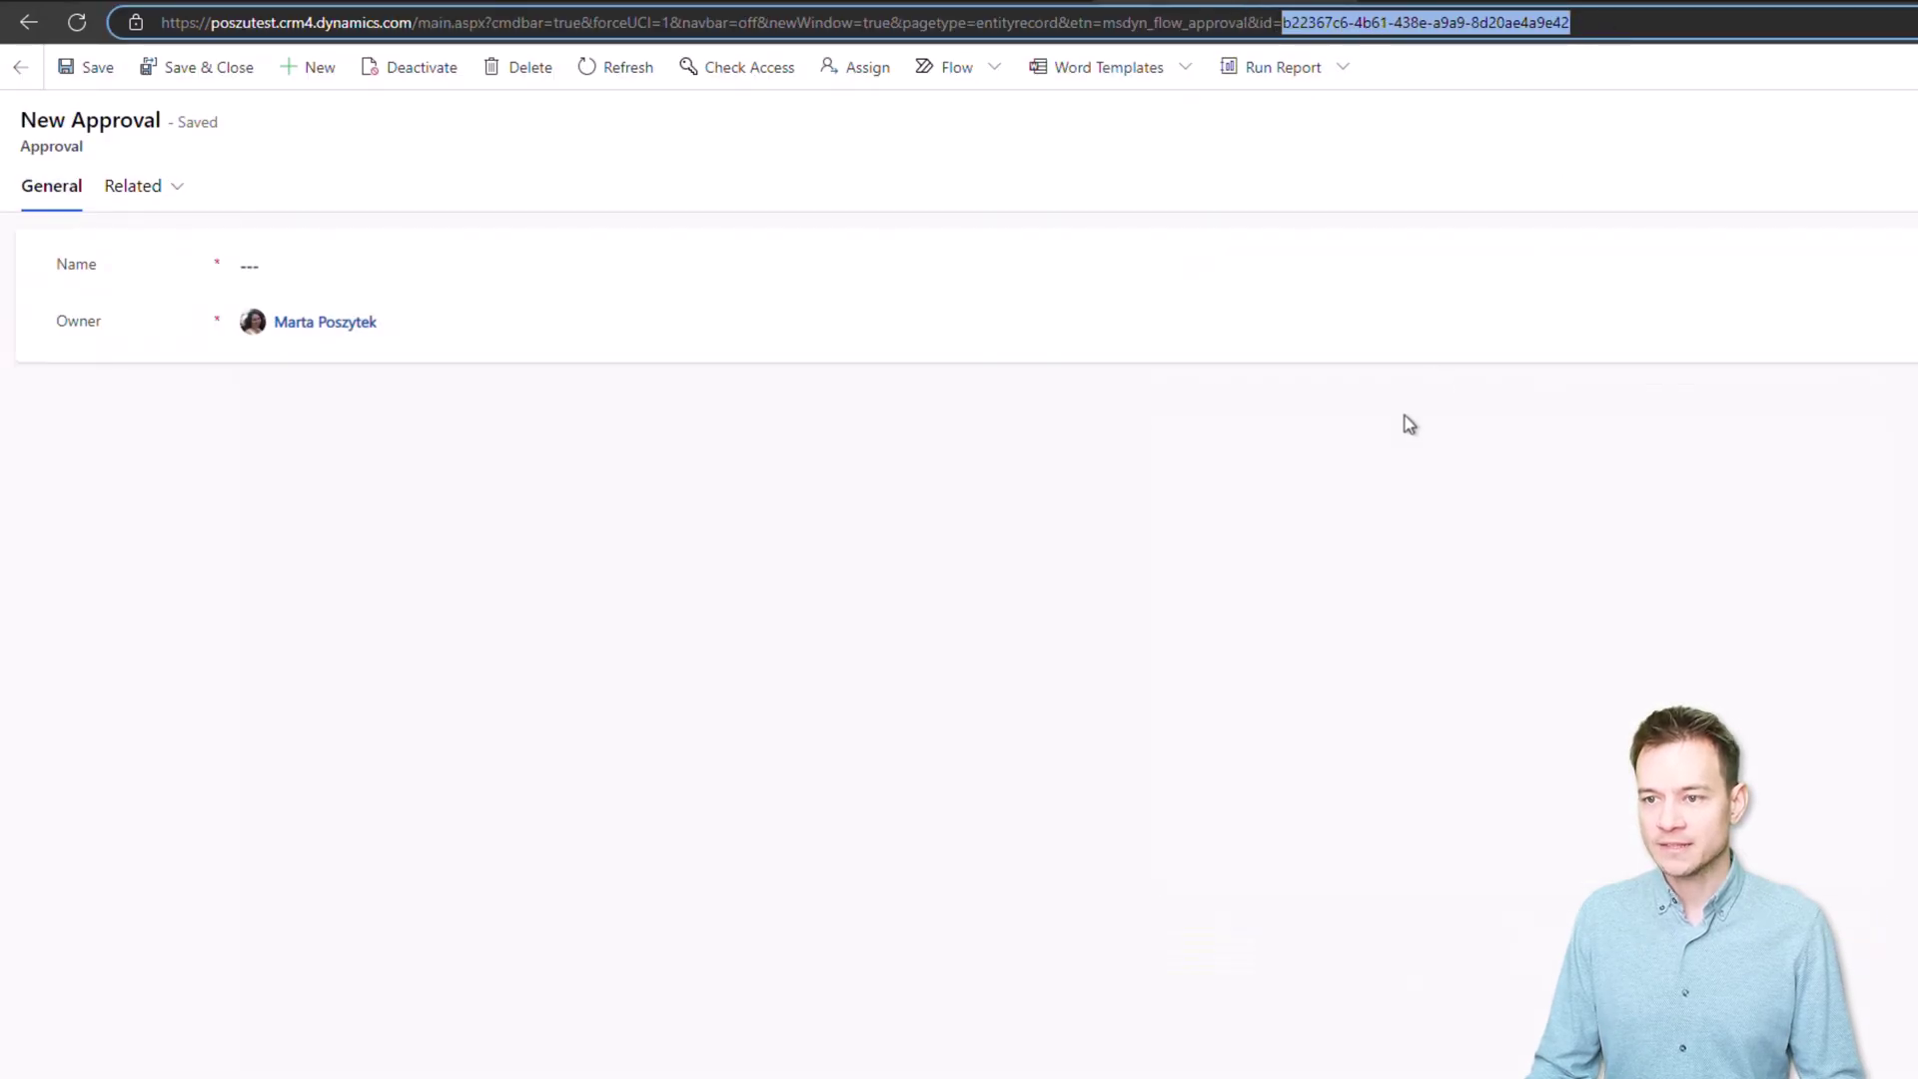
pyautogui.click(1175, 631)
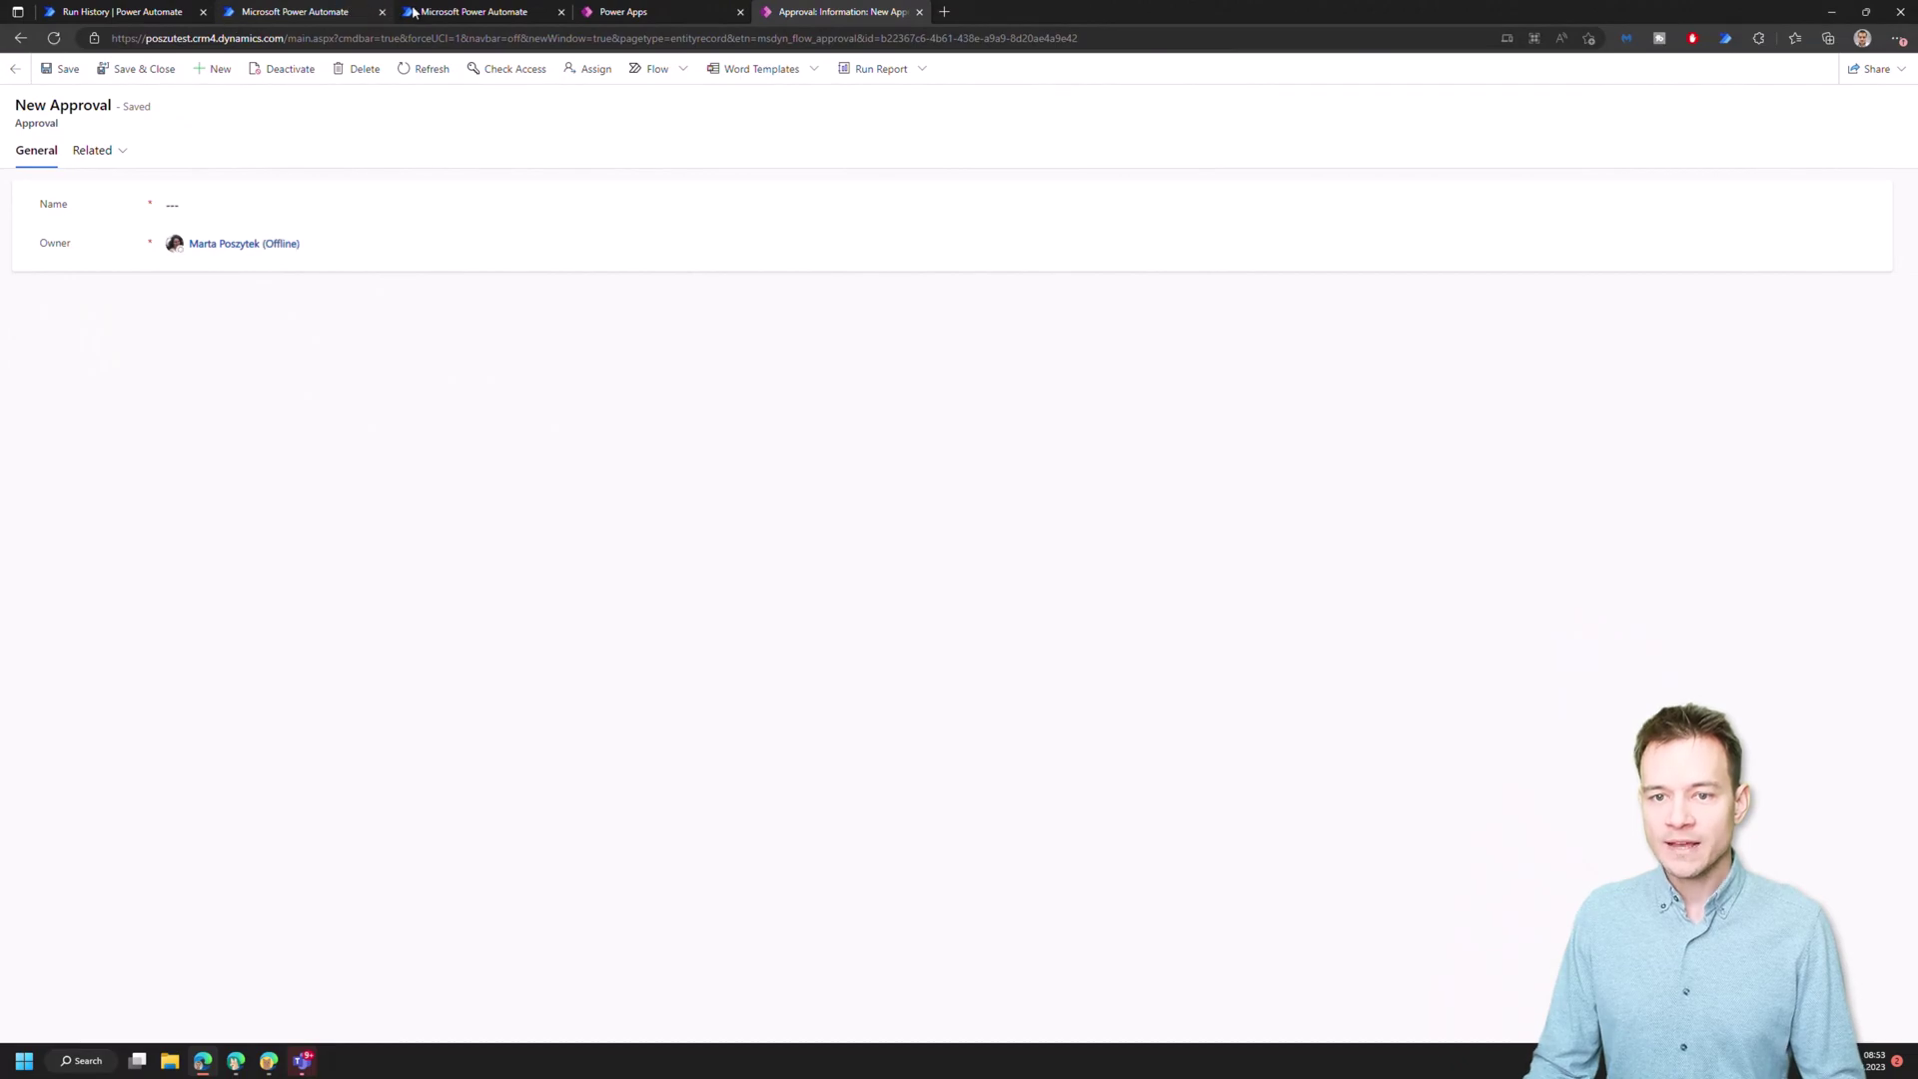
# - Return to the Notes table and click Done to refresh its rows
pyautogui.click(631, 12)
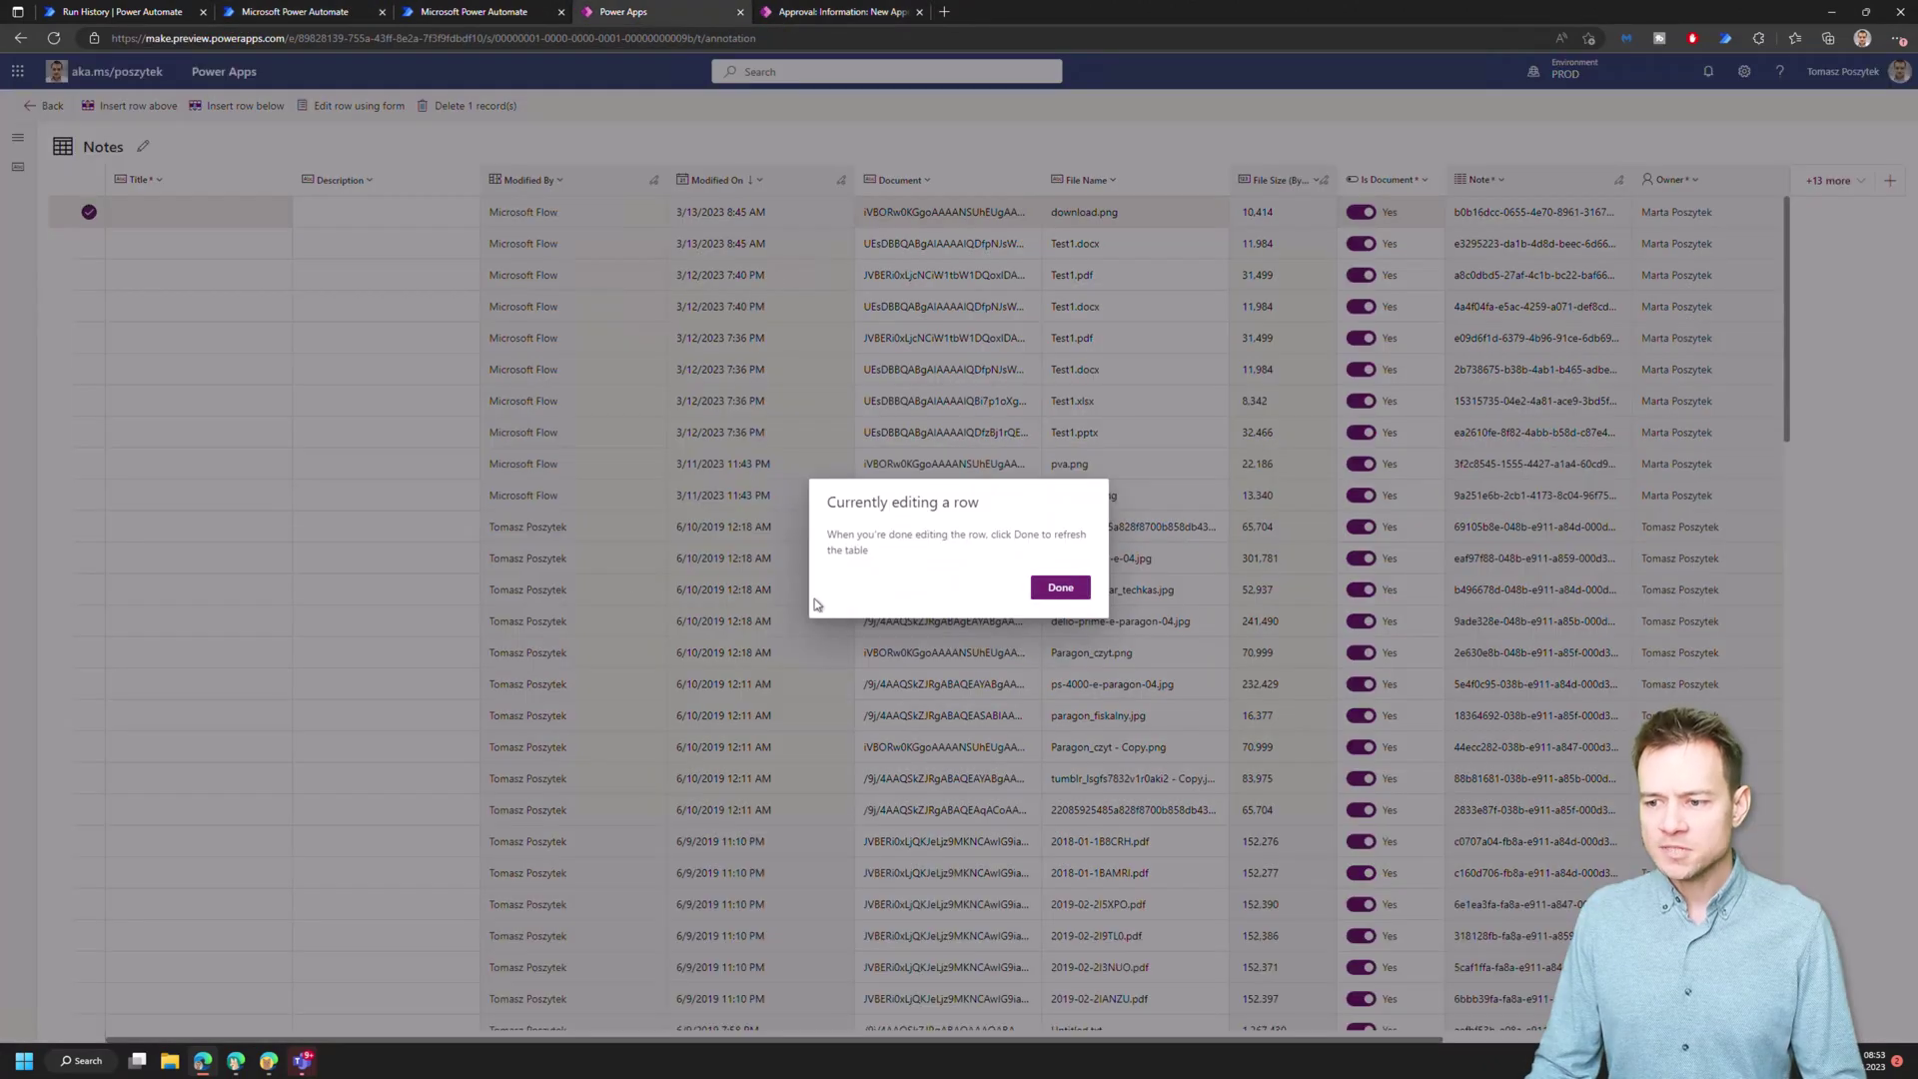
pyautogui.click(1059, 589)
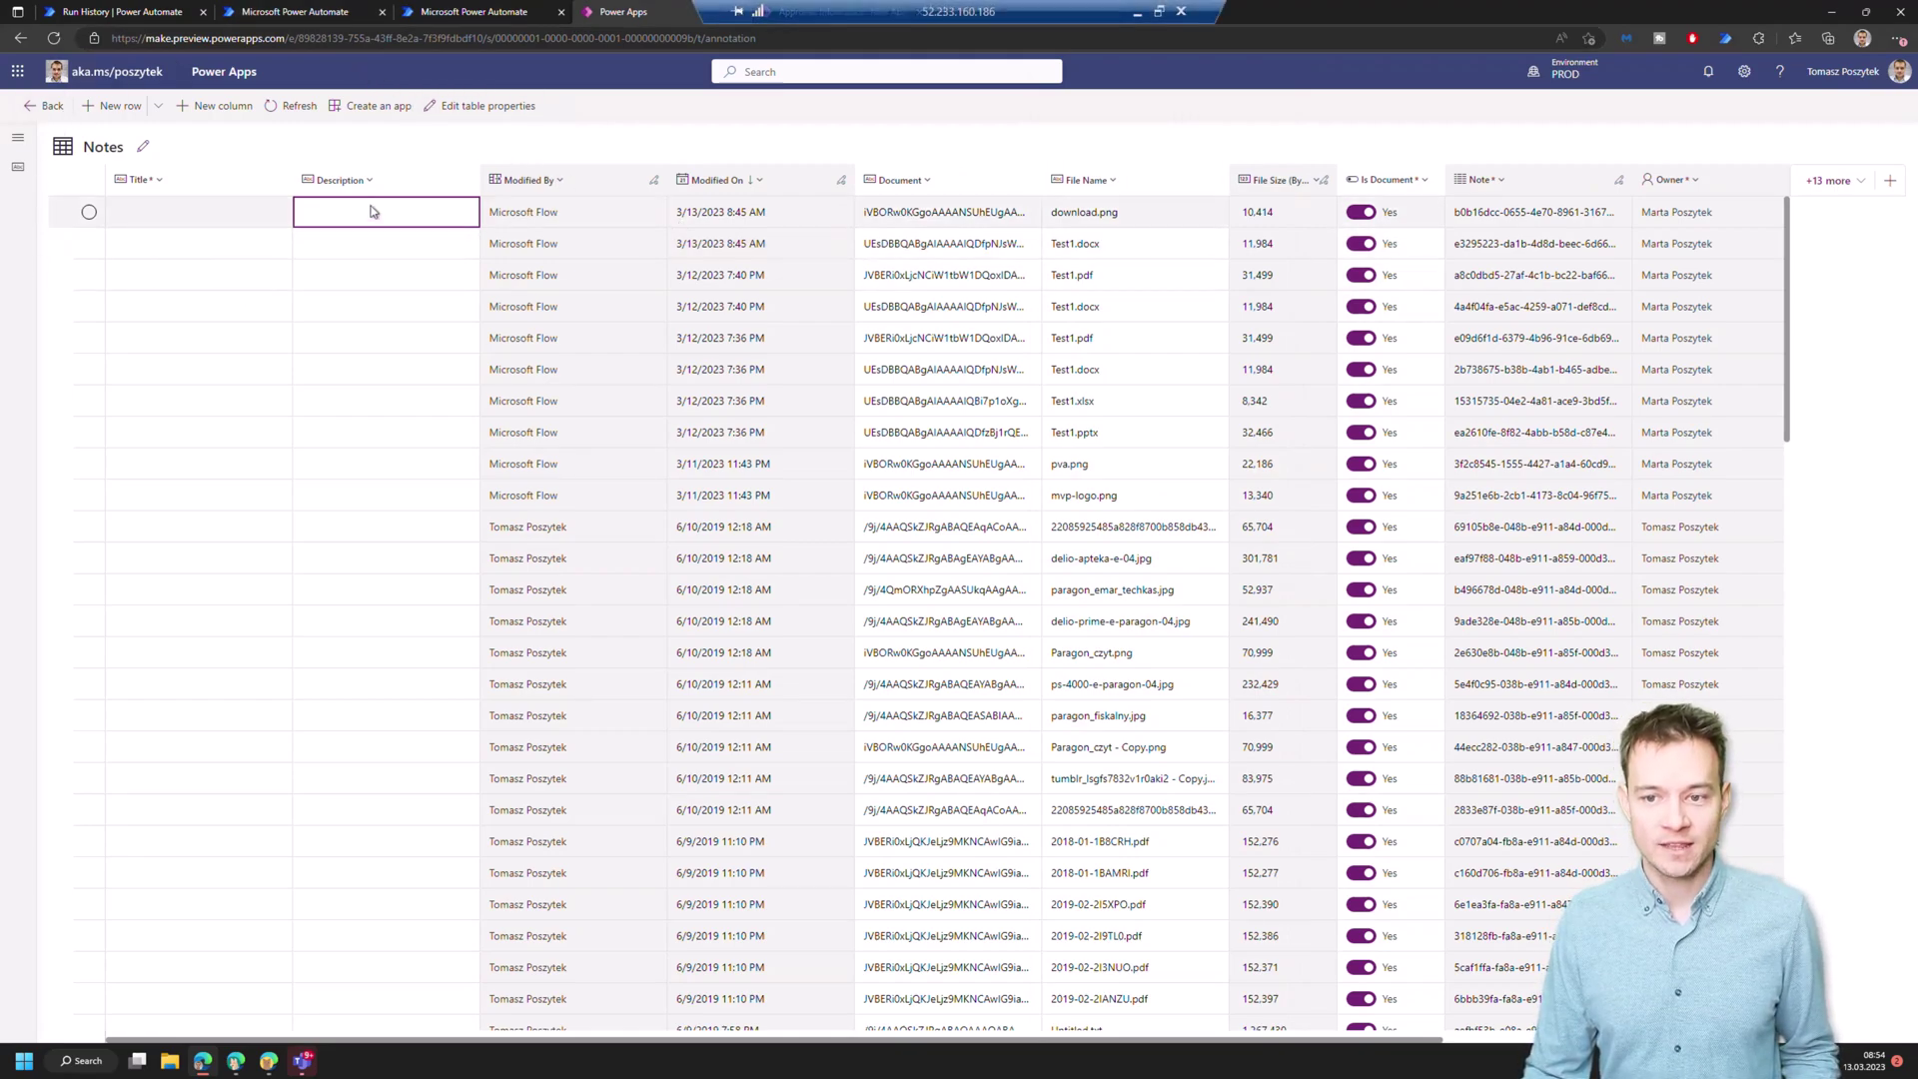
# - Open the Get approvals attachments flow for editing from the Tasks manager solution
pyautogui.click(305, 14)
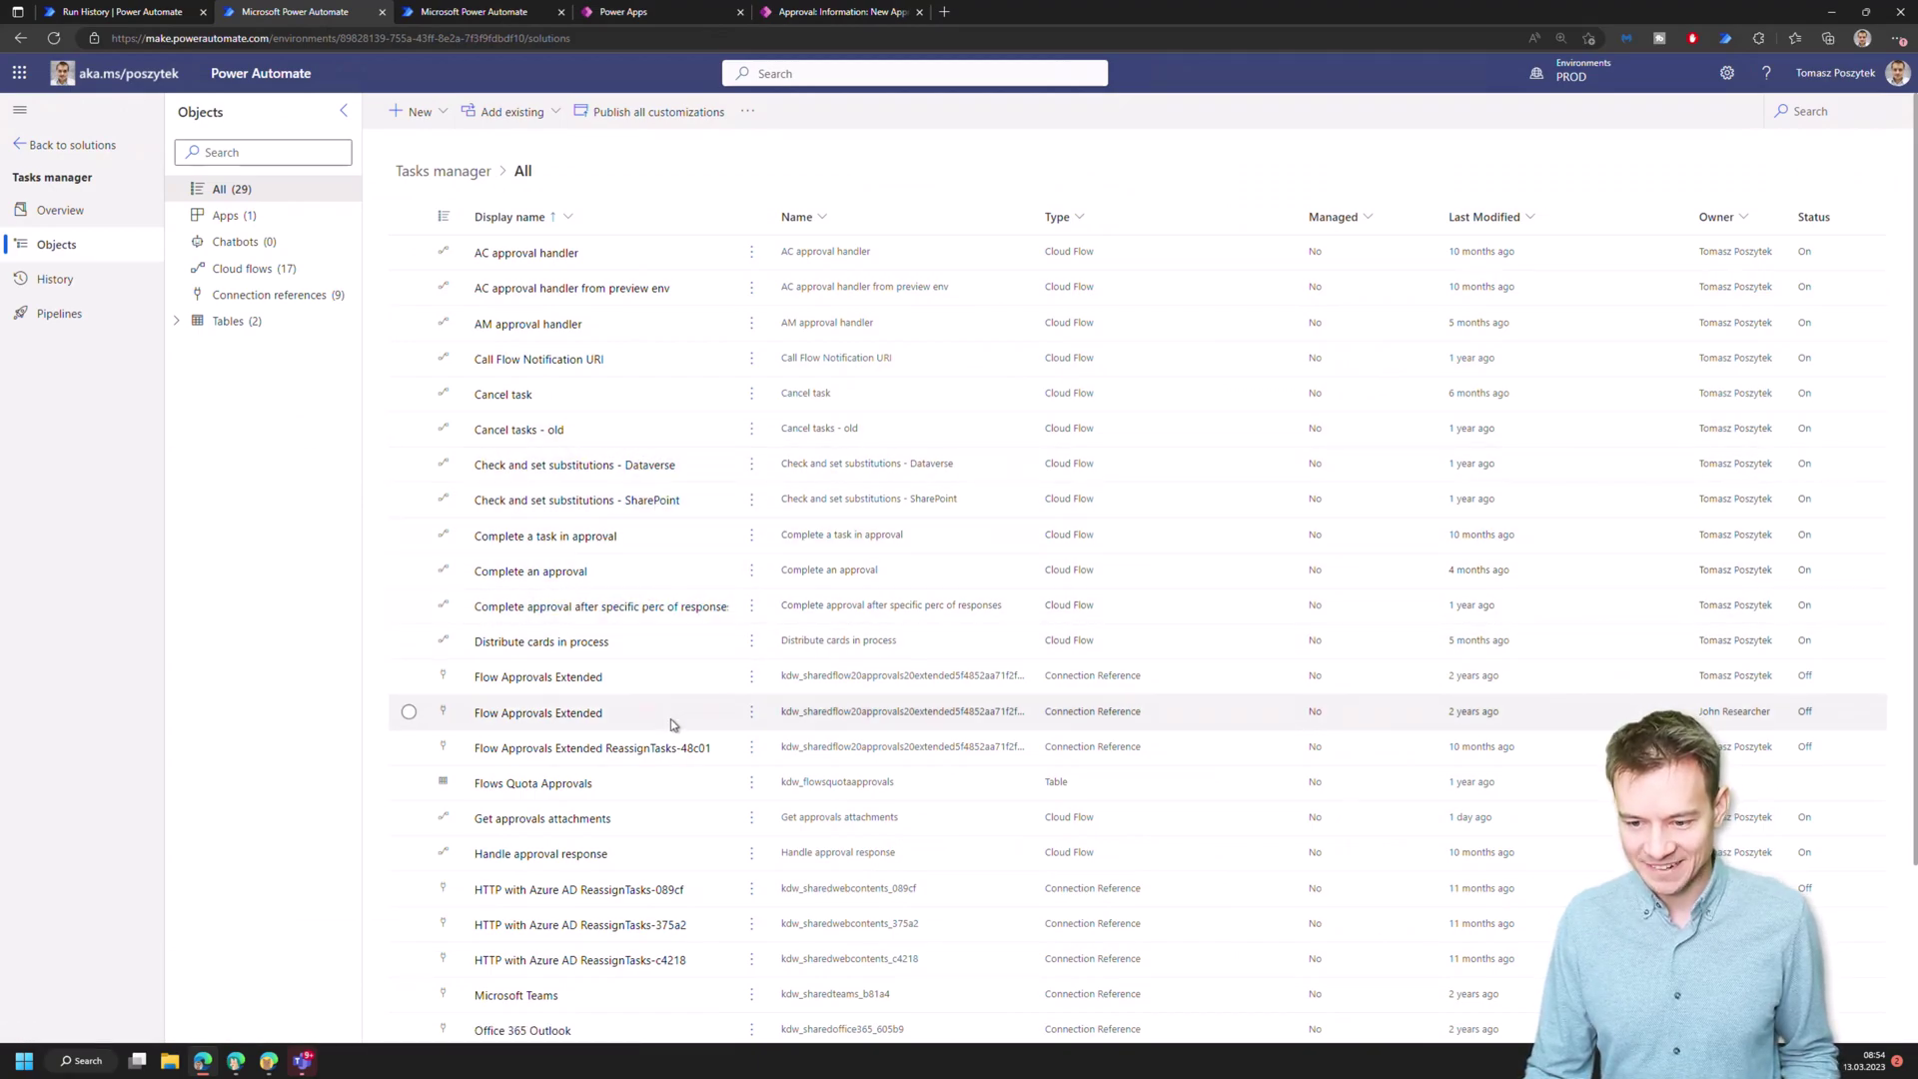
pyautogui.scroll(-3, 672, 724)
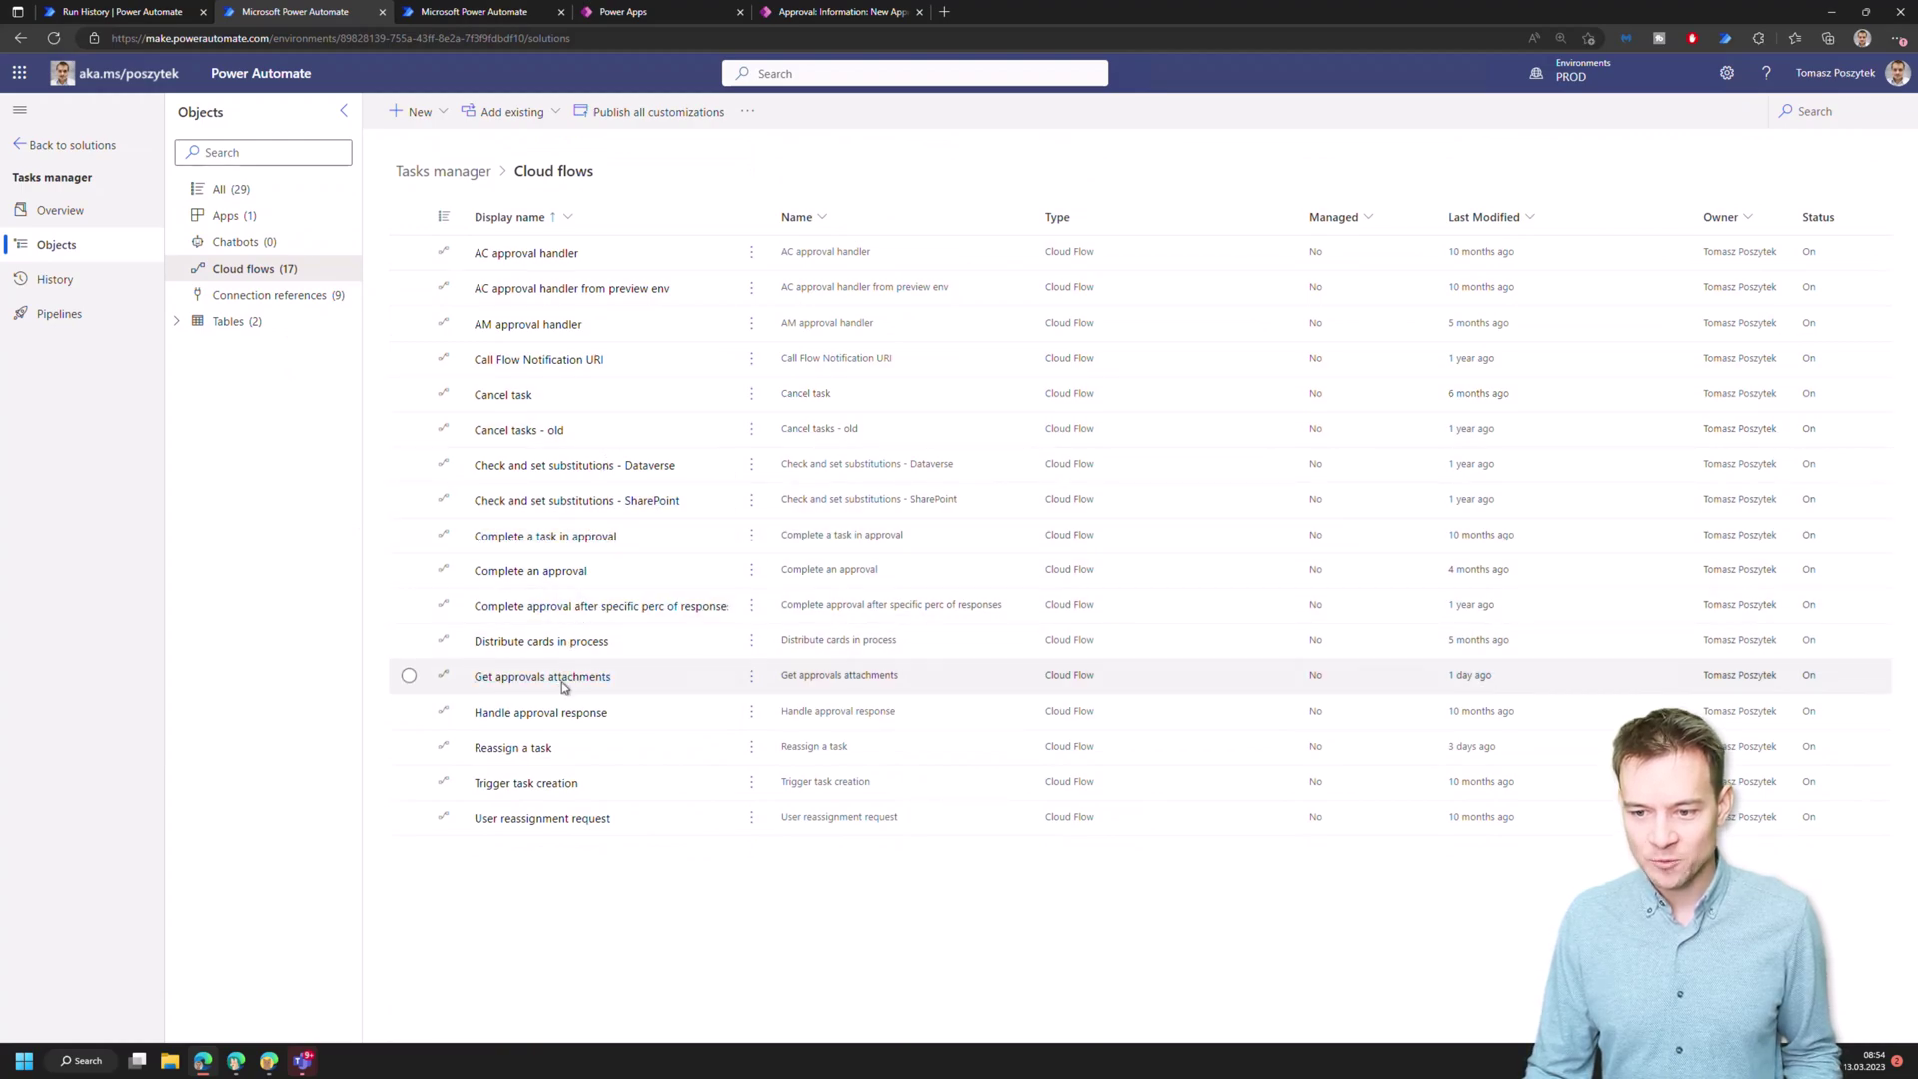
pyautogui.click(752, 680)
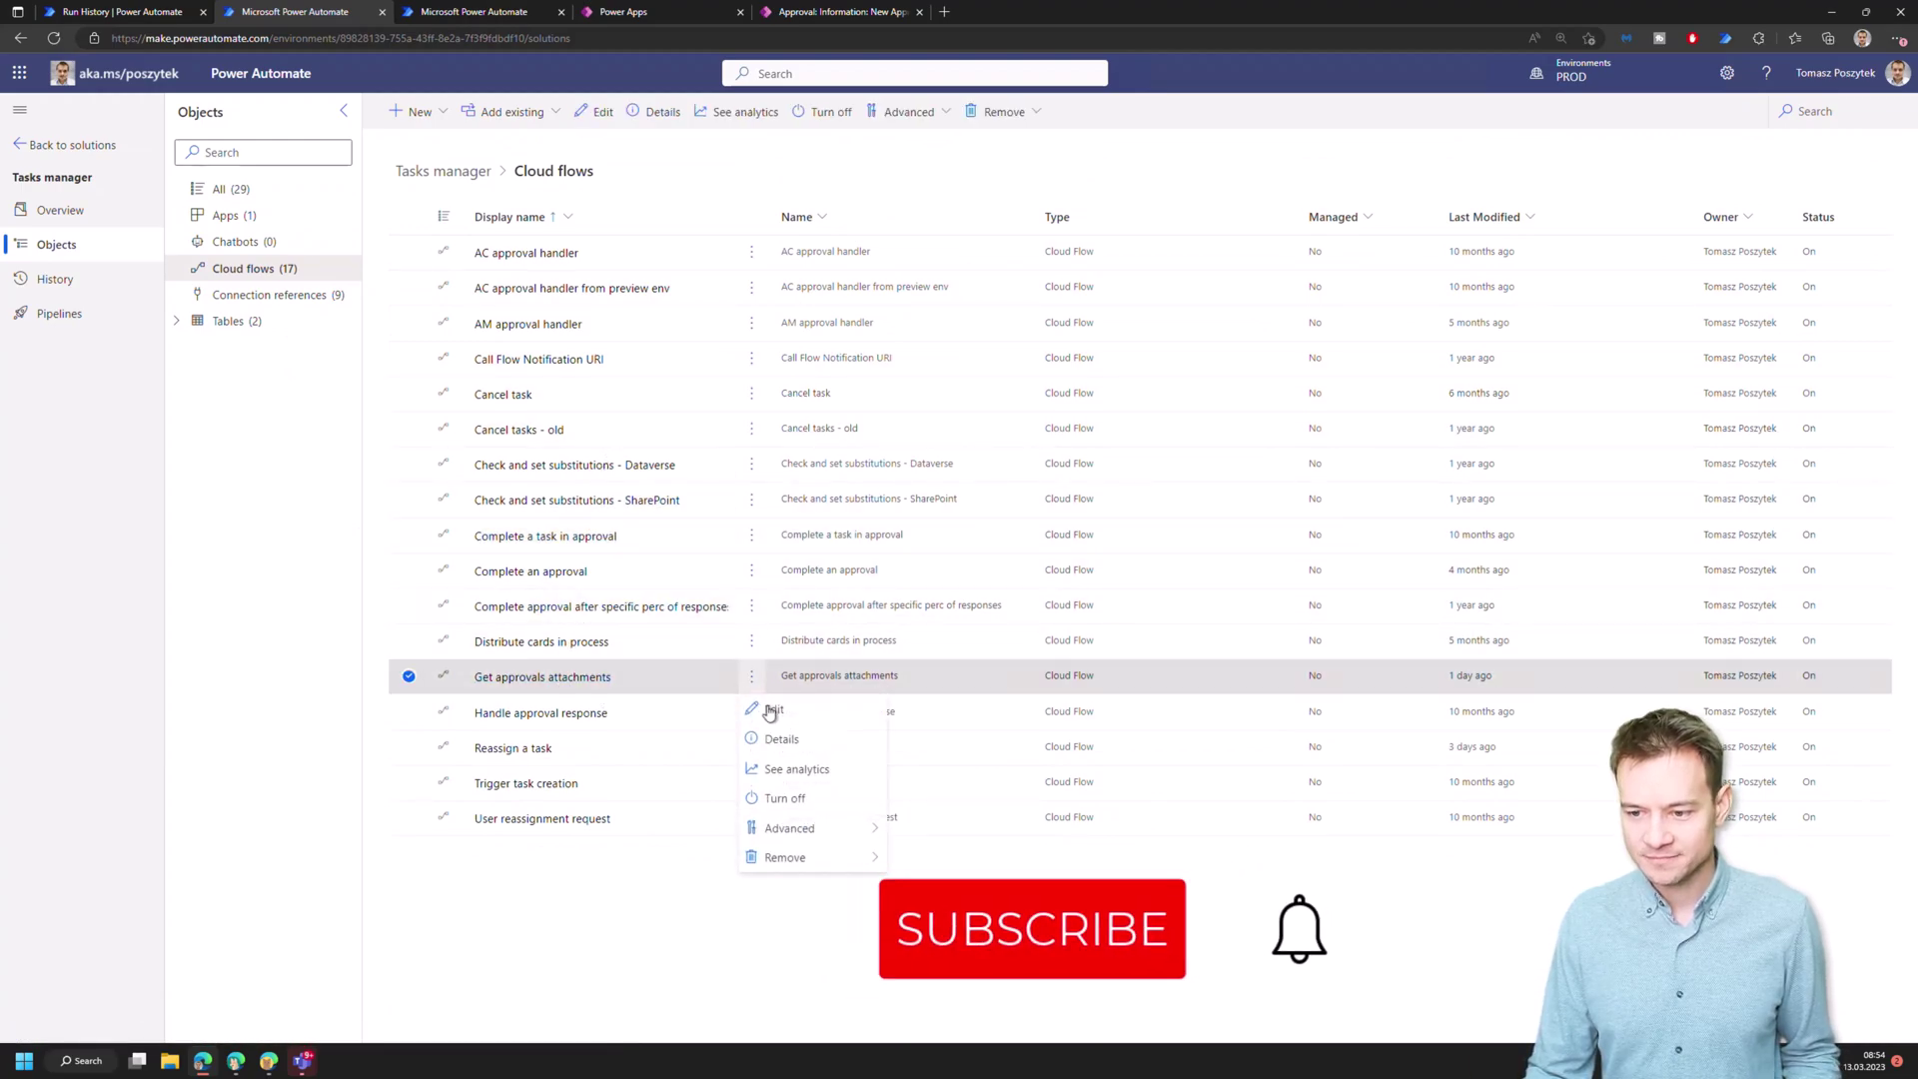
pyautogui.click(770, 710)
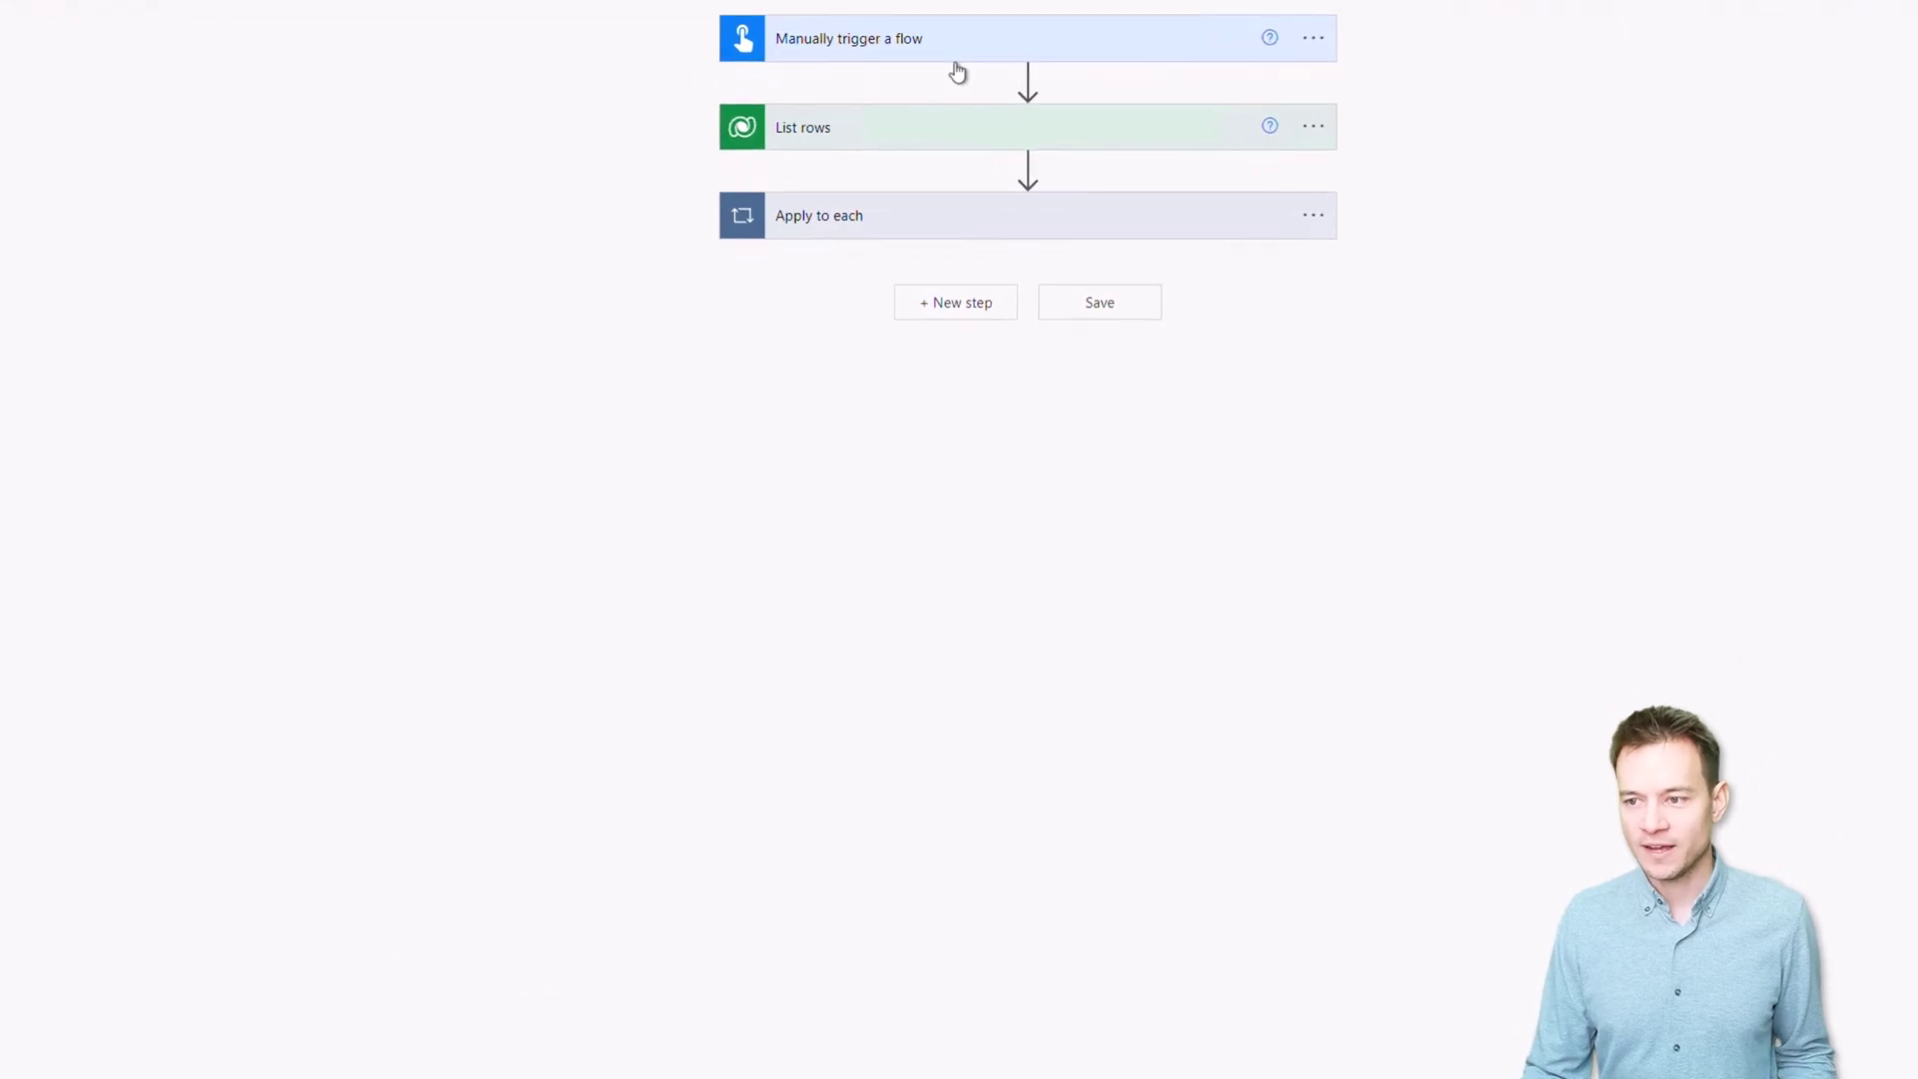
# - Expand the trigger, List rows advanced options, Apply to each, Compose and Compose 2 cards
pyautogui.click(956, 50)
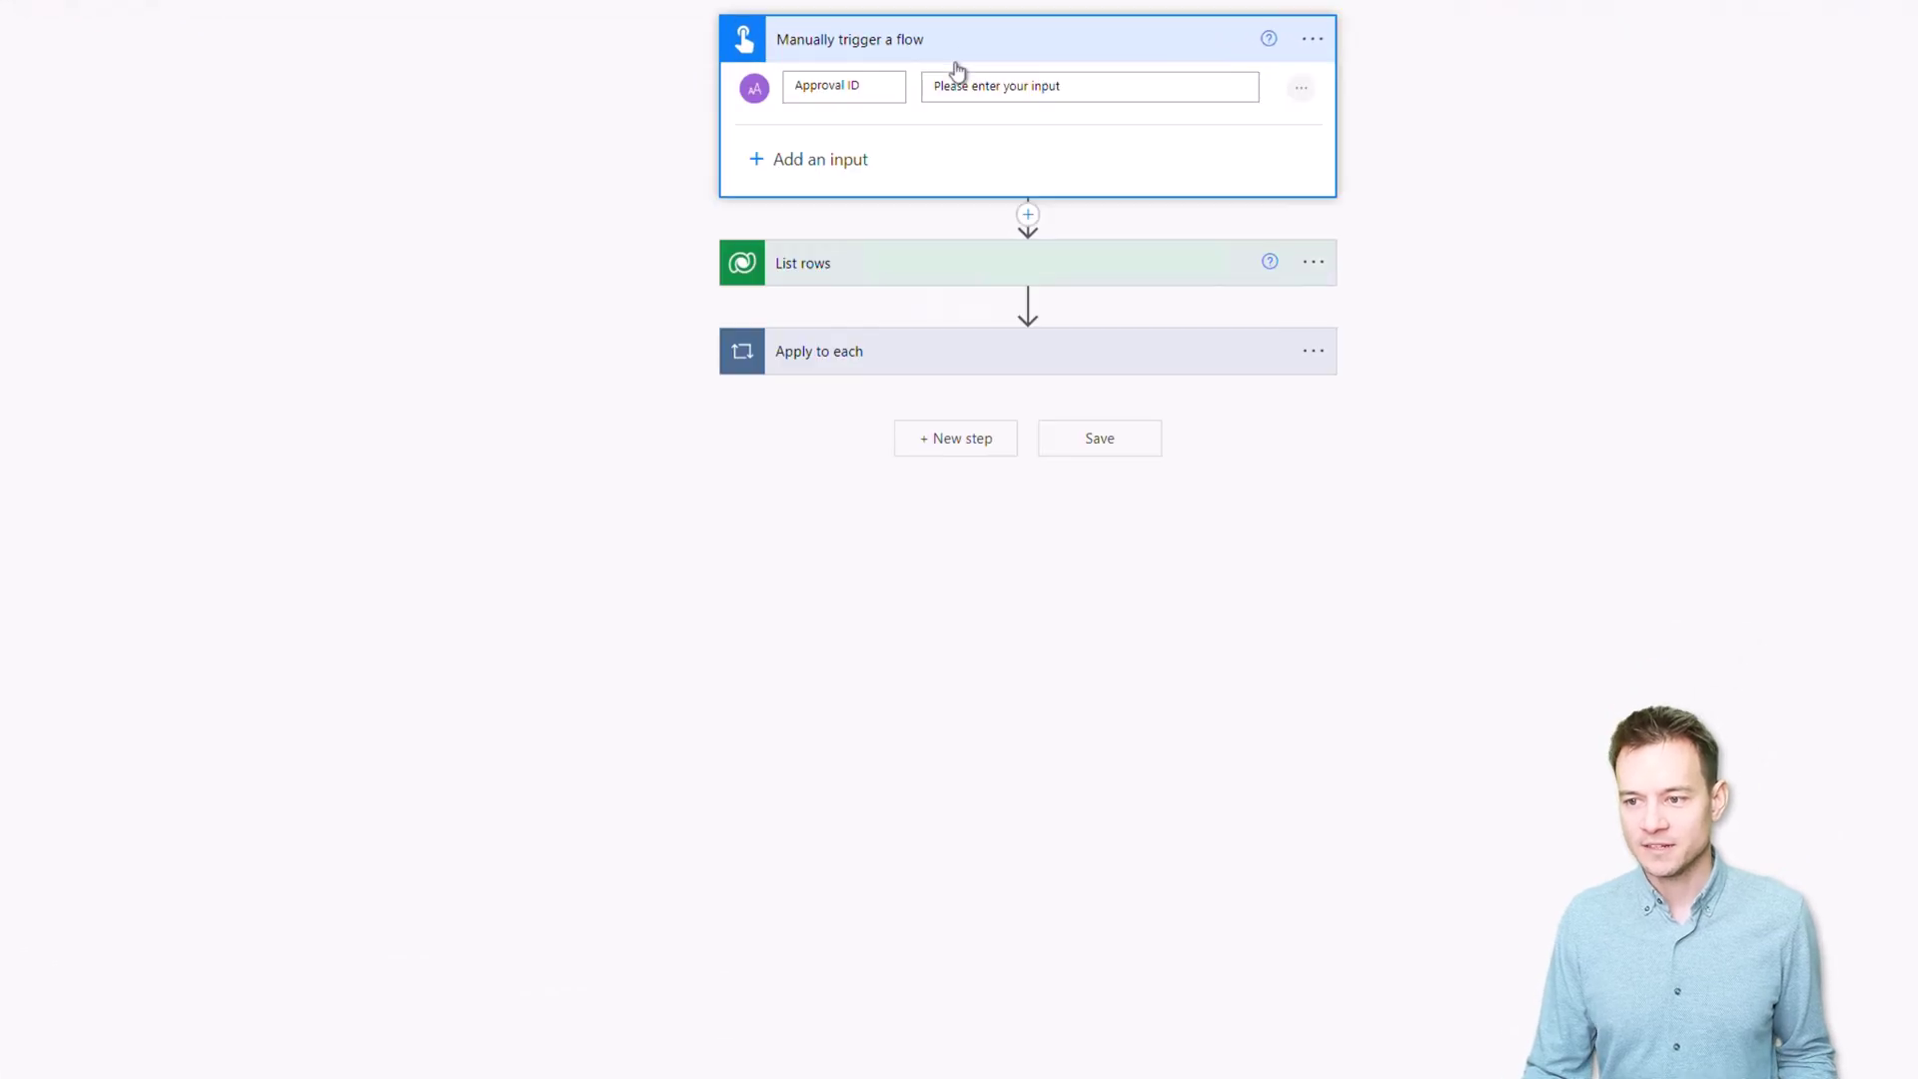
pyautogui.click(856, 267)
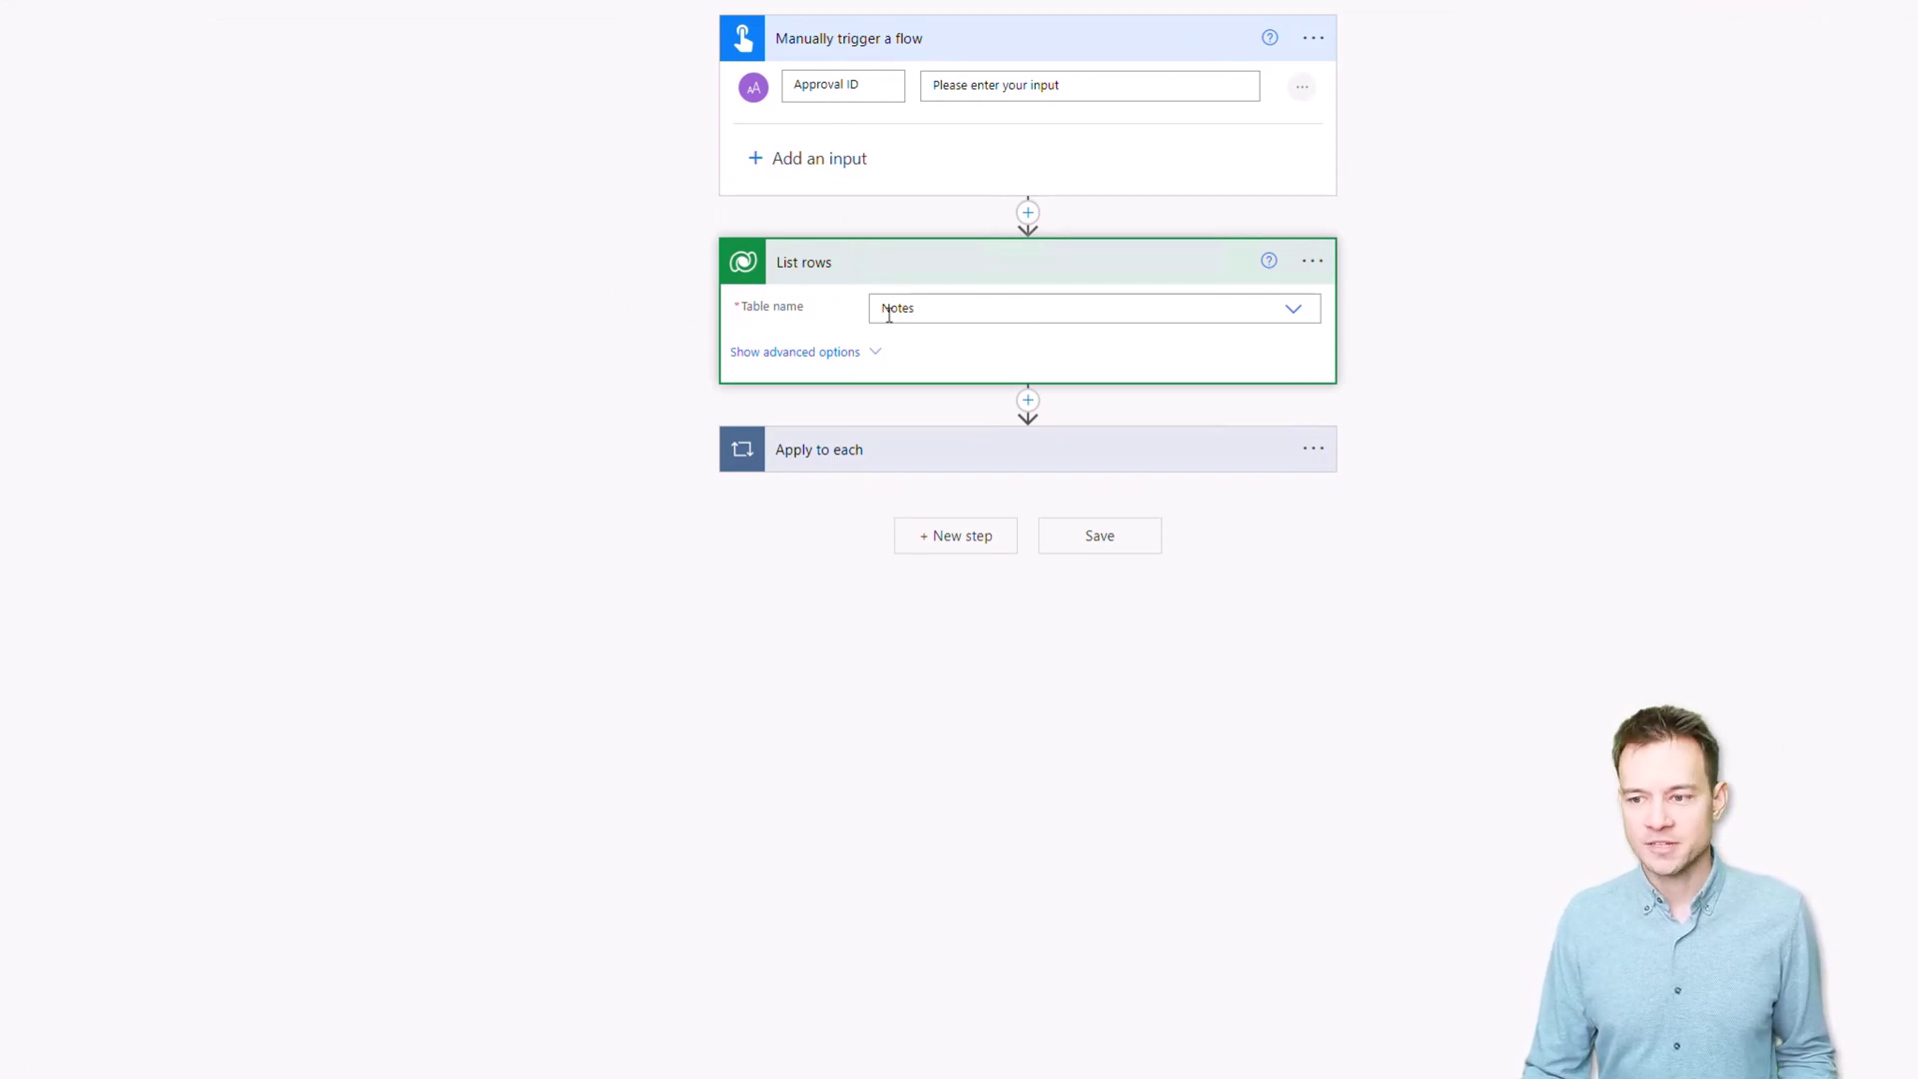
pyautogui.click(789, 355)
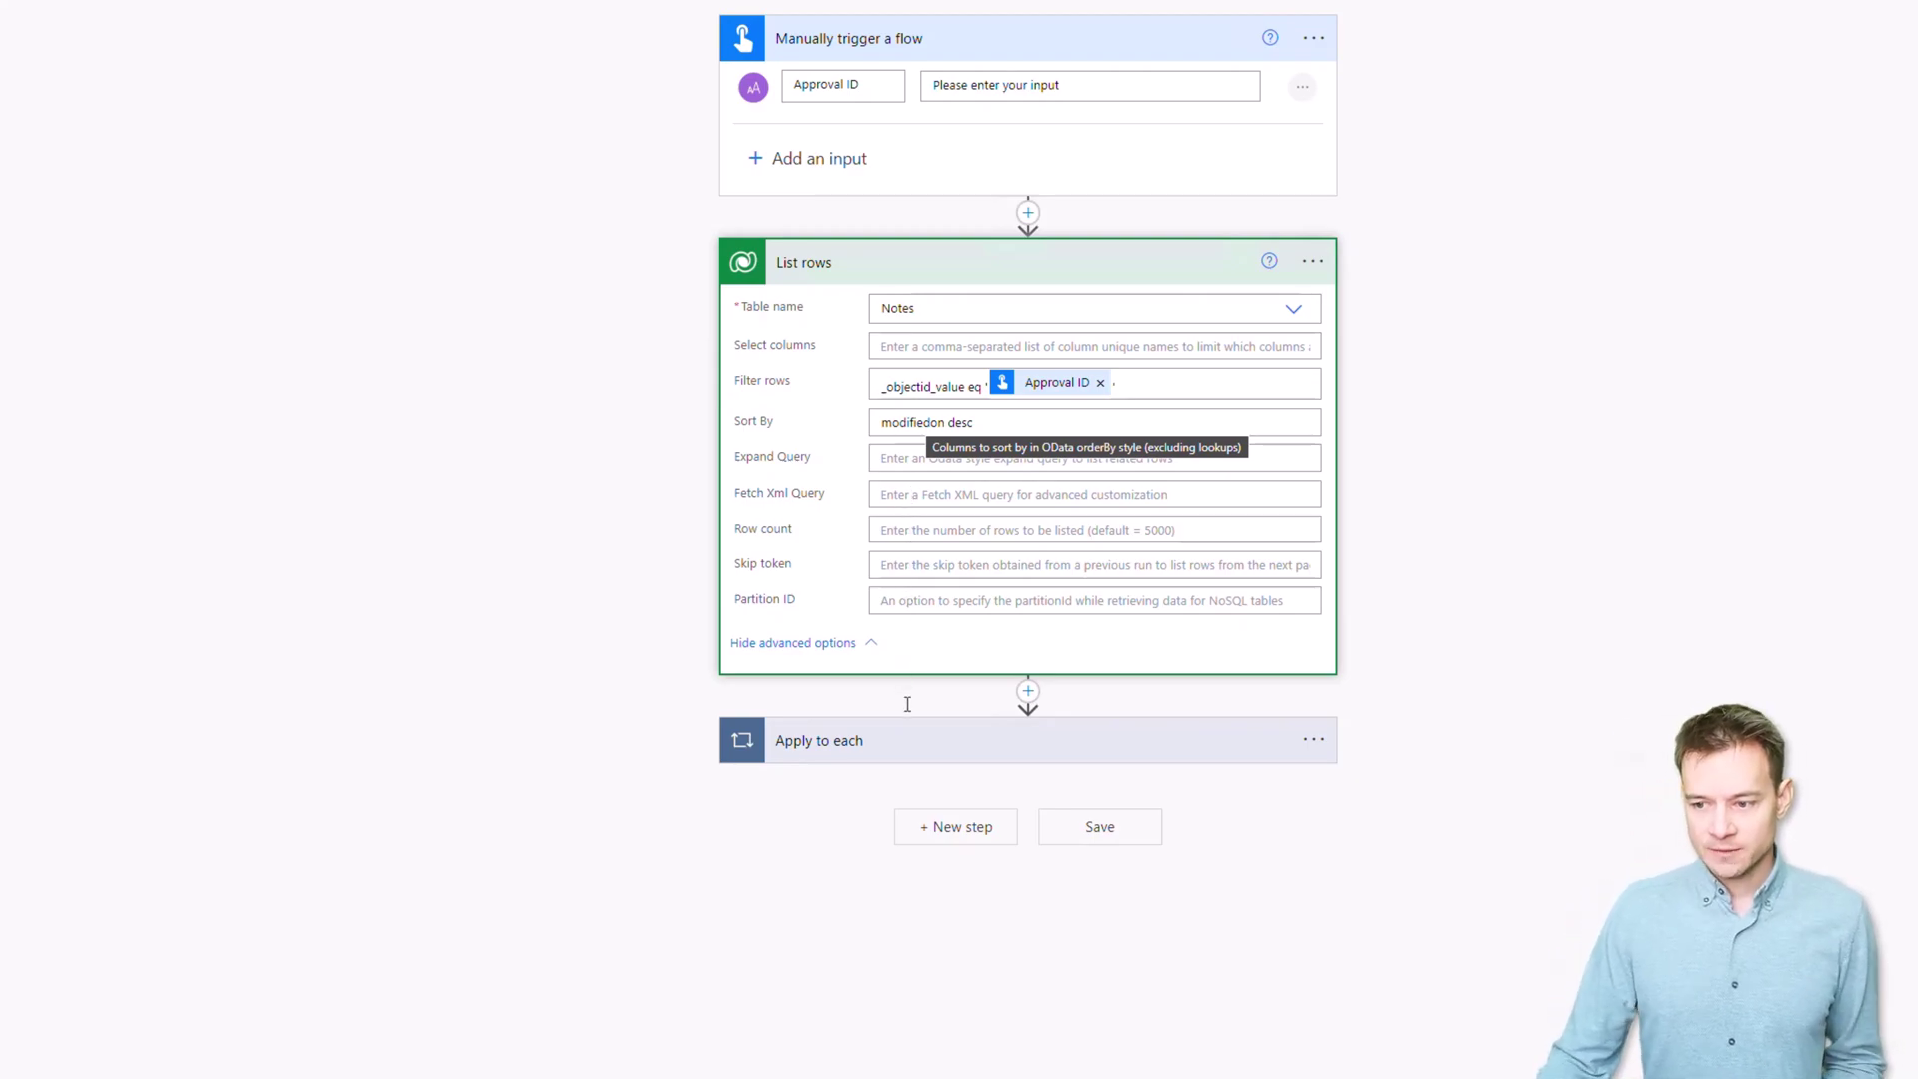
pyautogui.click(913, 744)
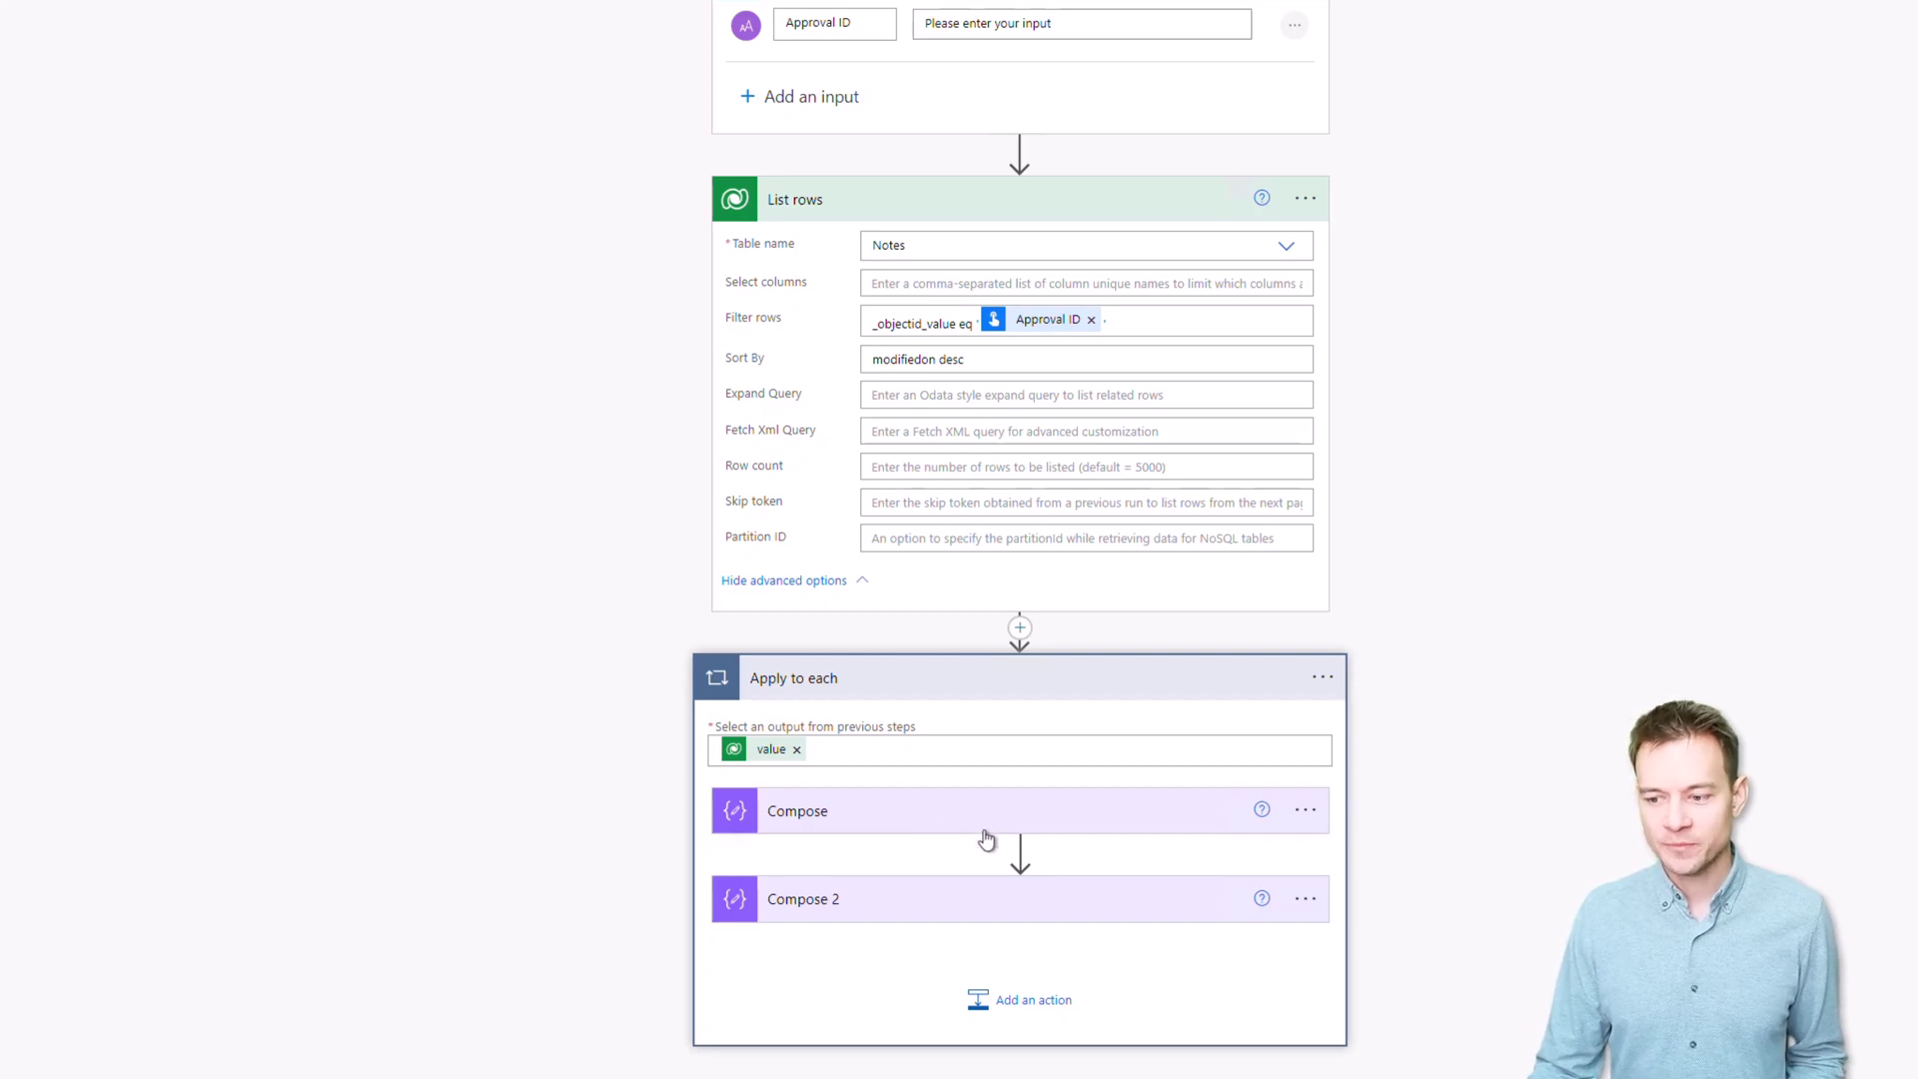
pyautogui.click(829, 821)
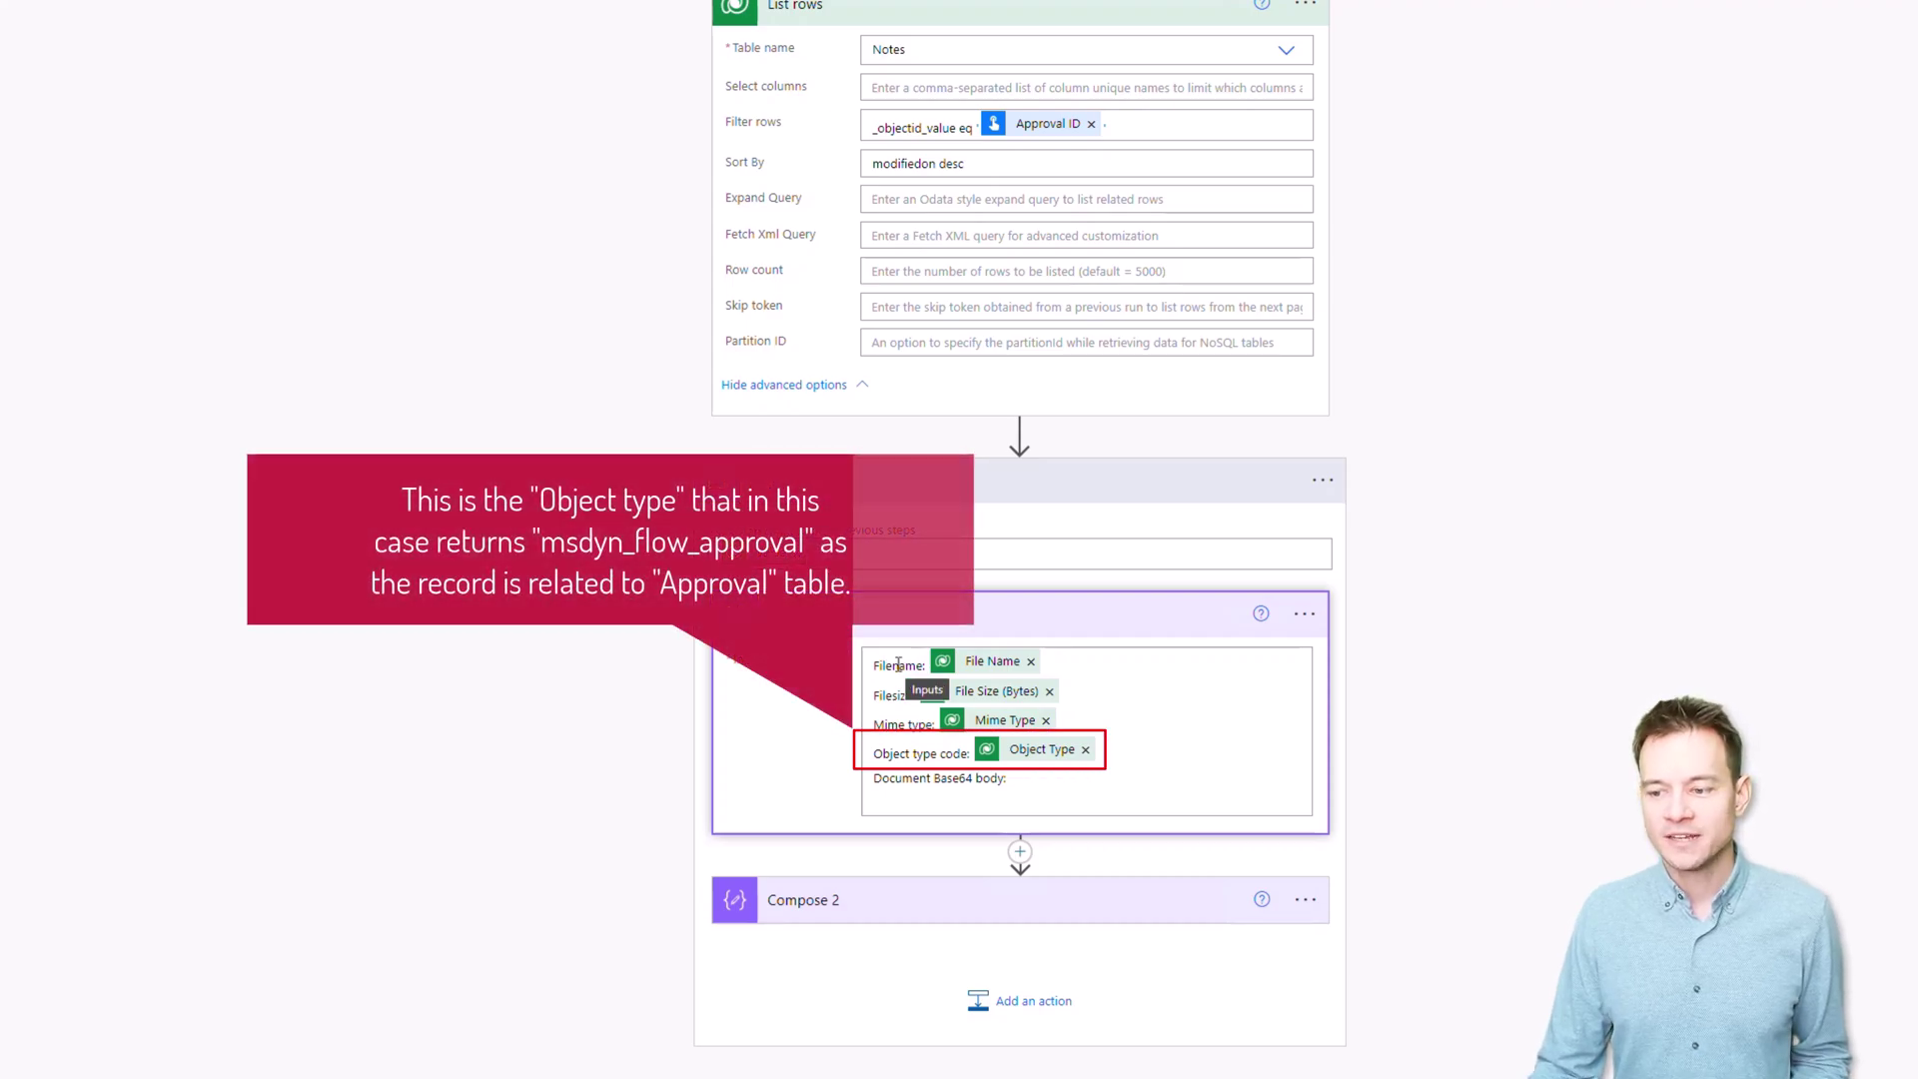
pyautogui.click(985, 902)
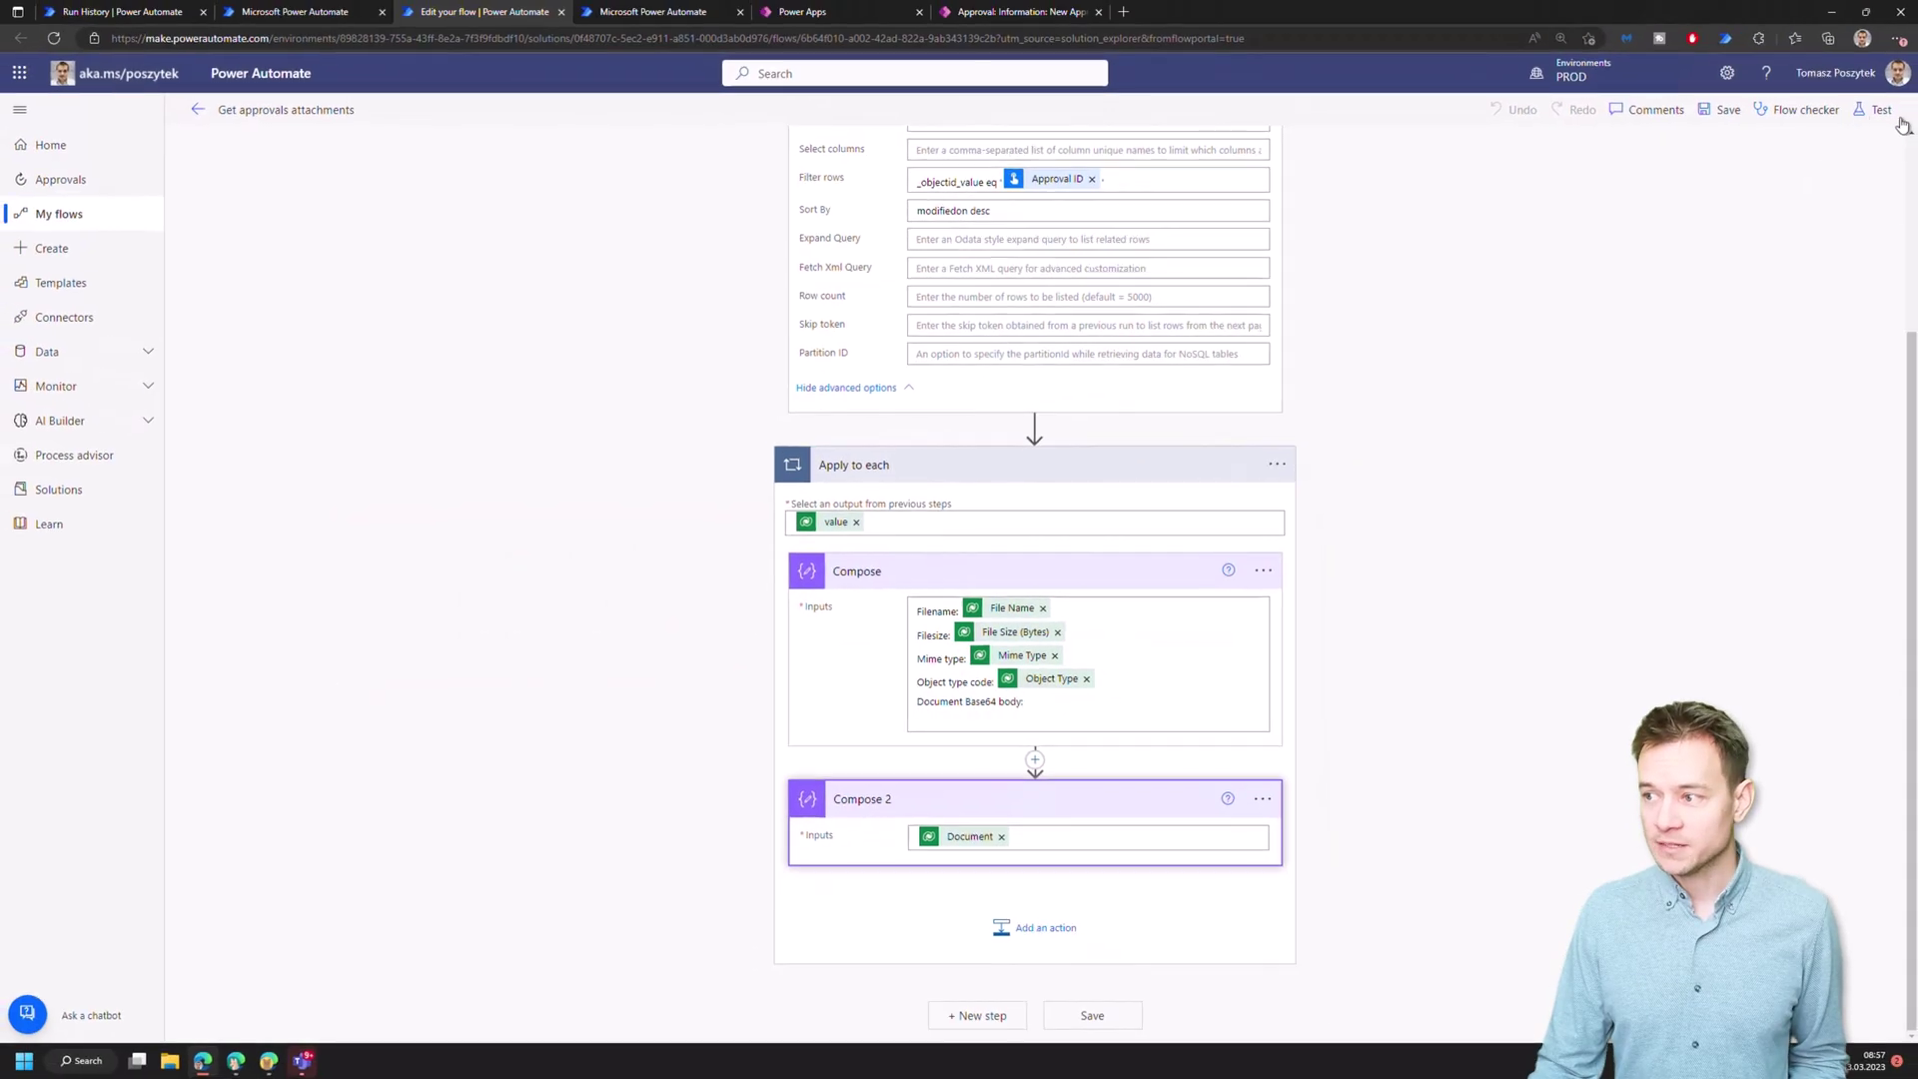
# - Test the flow manually, pasting the copied approval ID into Approval ID, and run it
pyautogui.click(1879, 112)
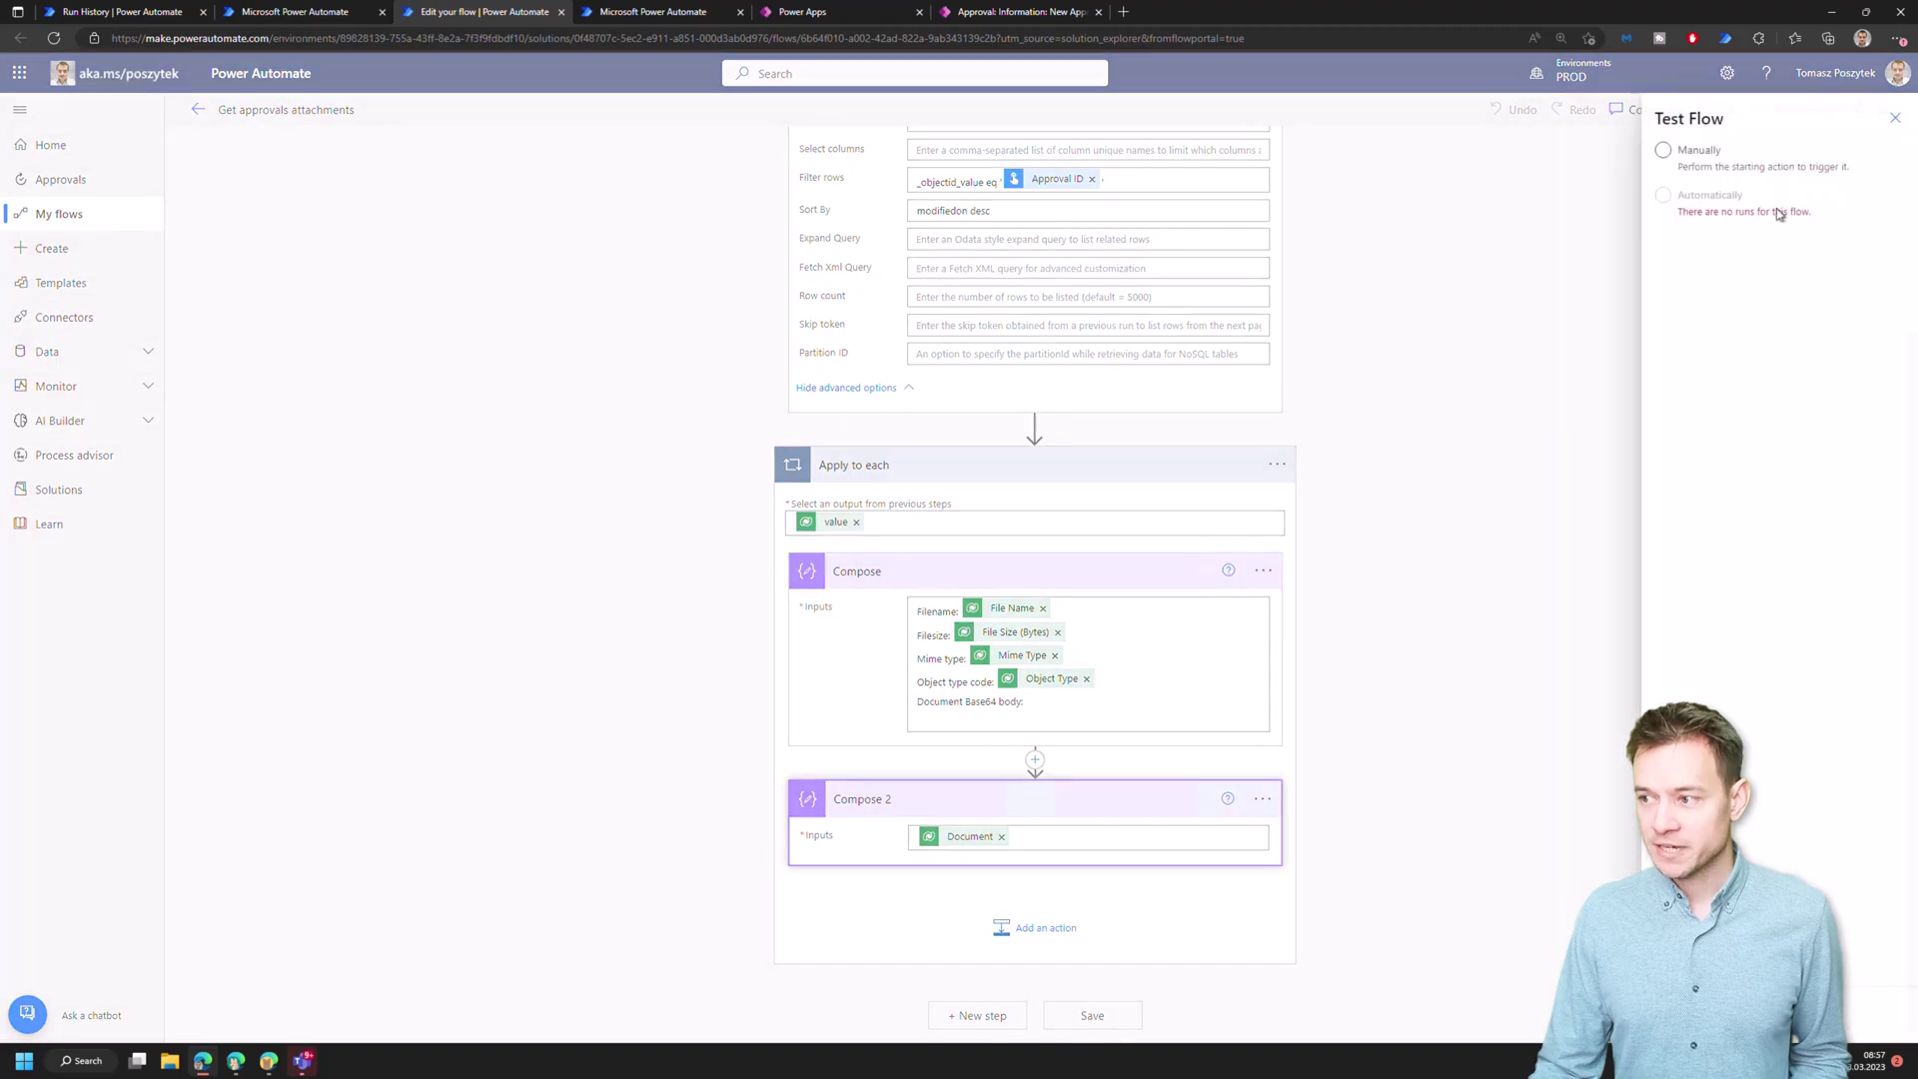
pyautogui.click(1680, 1016)
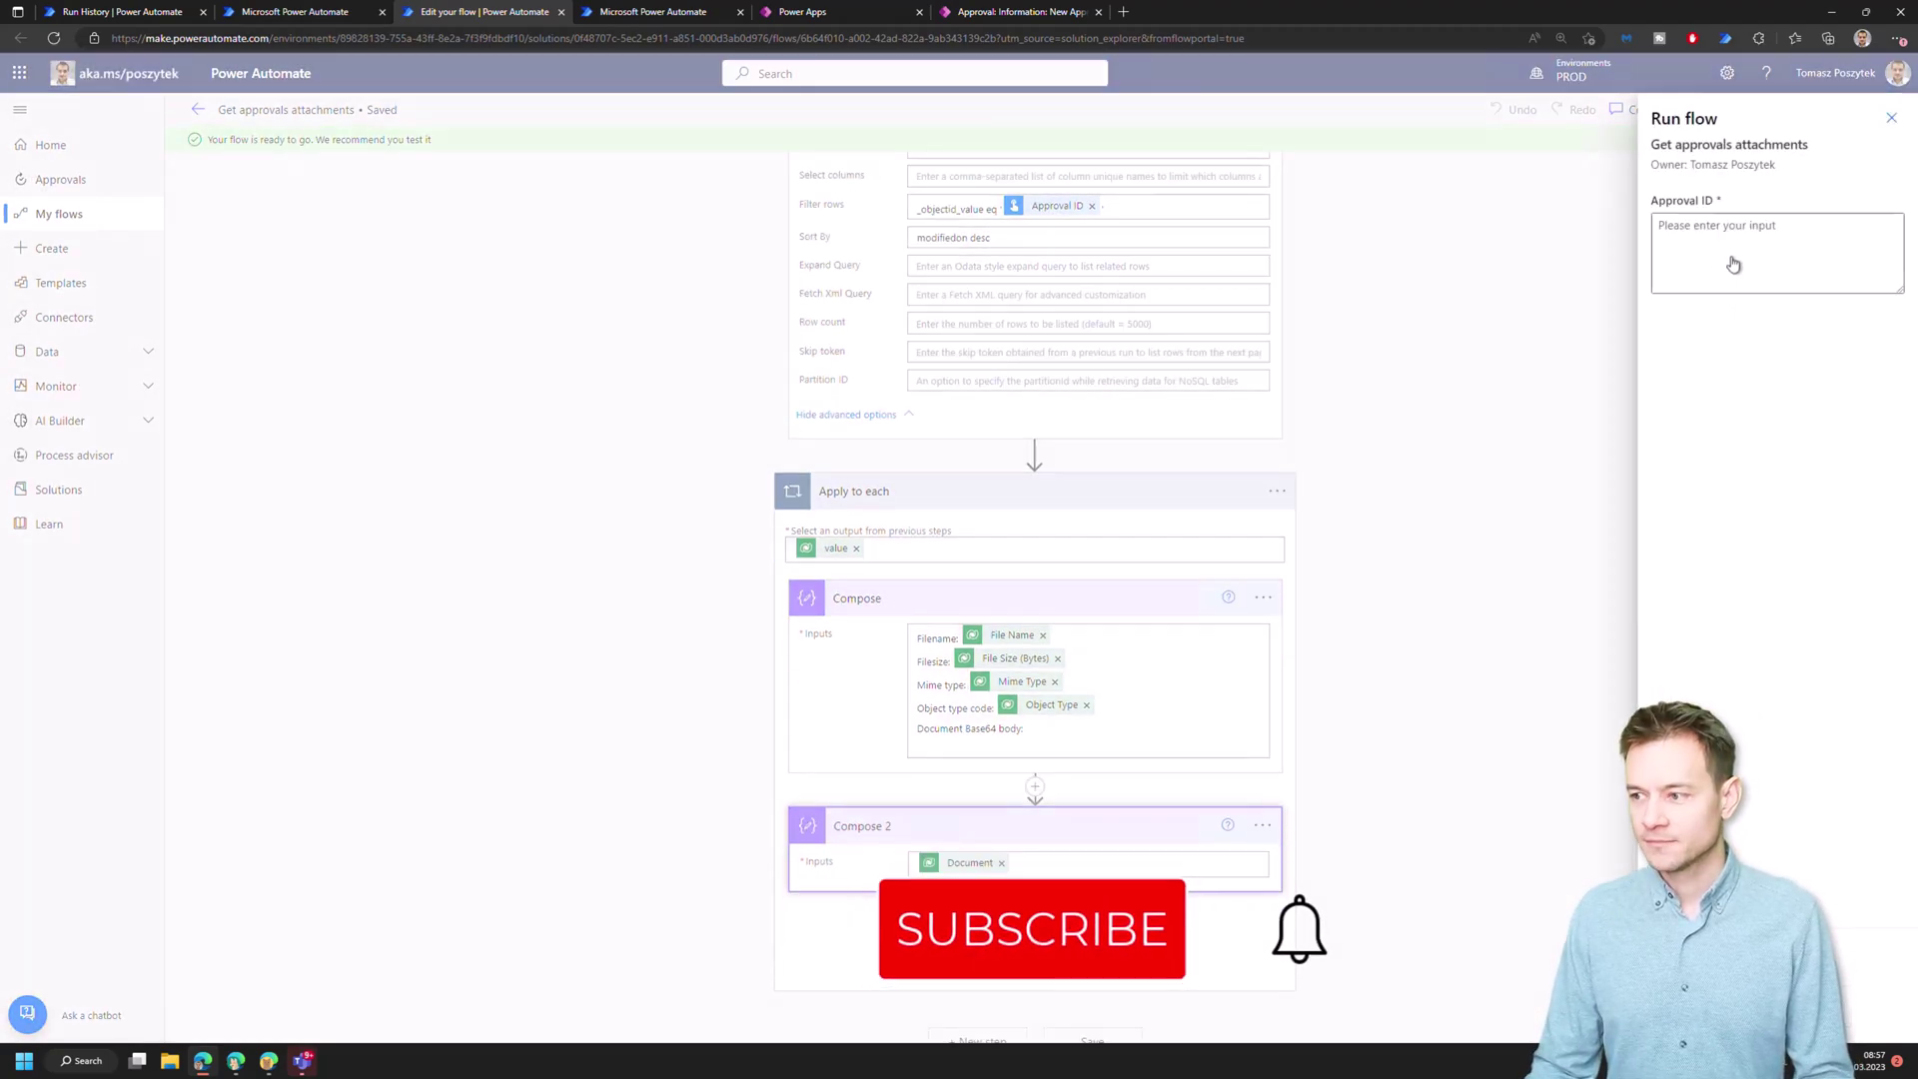
pyautogui.click(1732, 254)
pyautogui.write('b22367c6-4b61-438e-a9a9-8d20ae4a9e42')
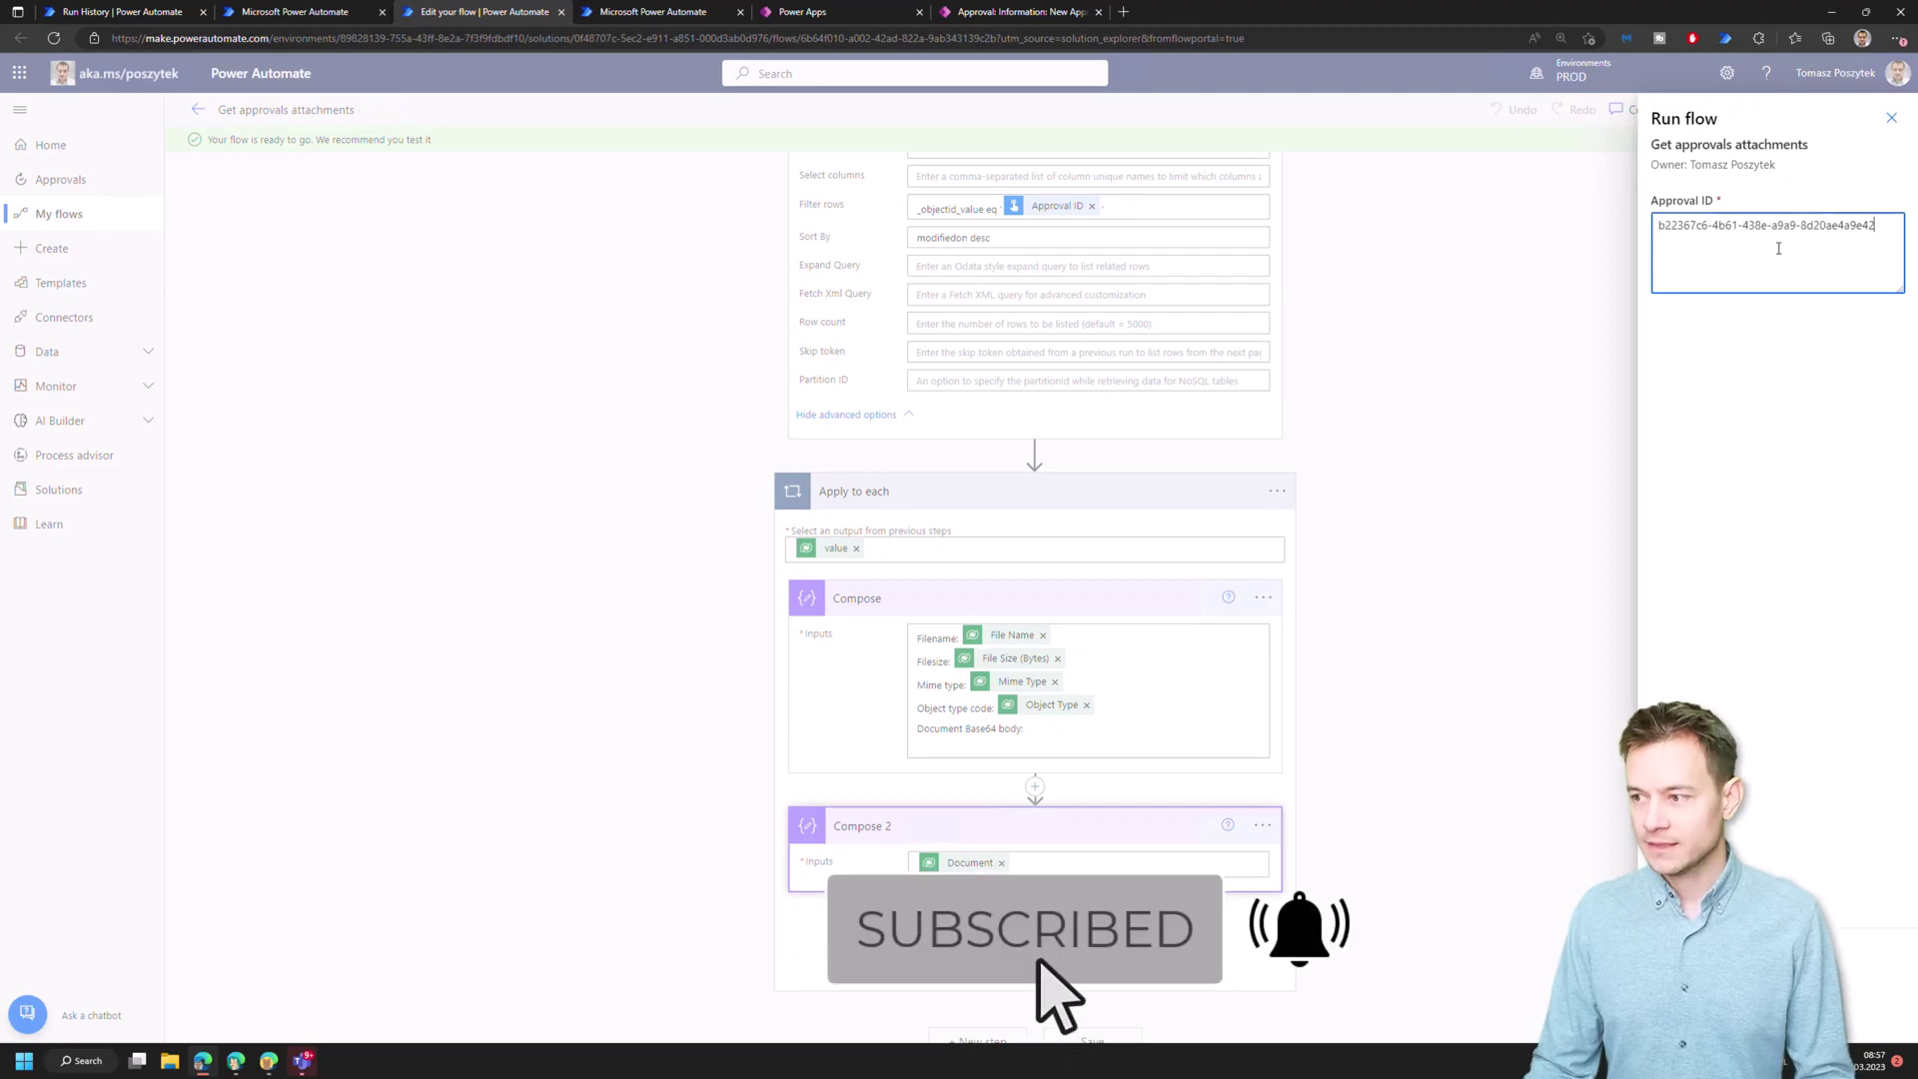
pyautogui.click(1688, 1009)
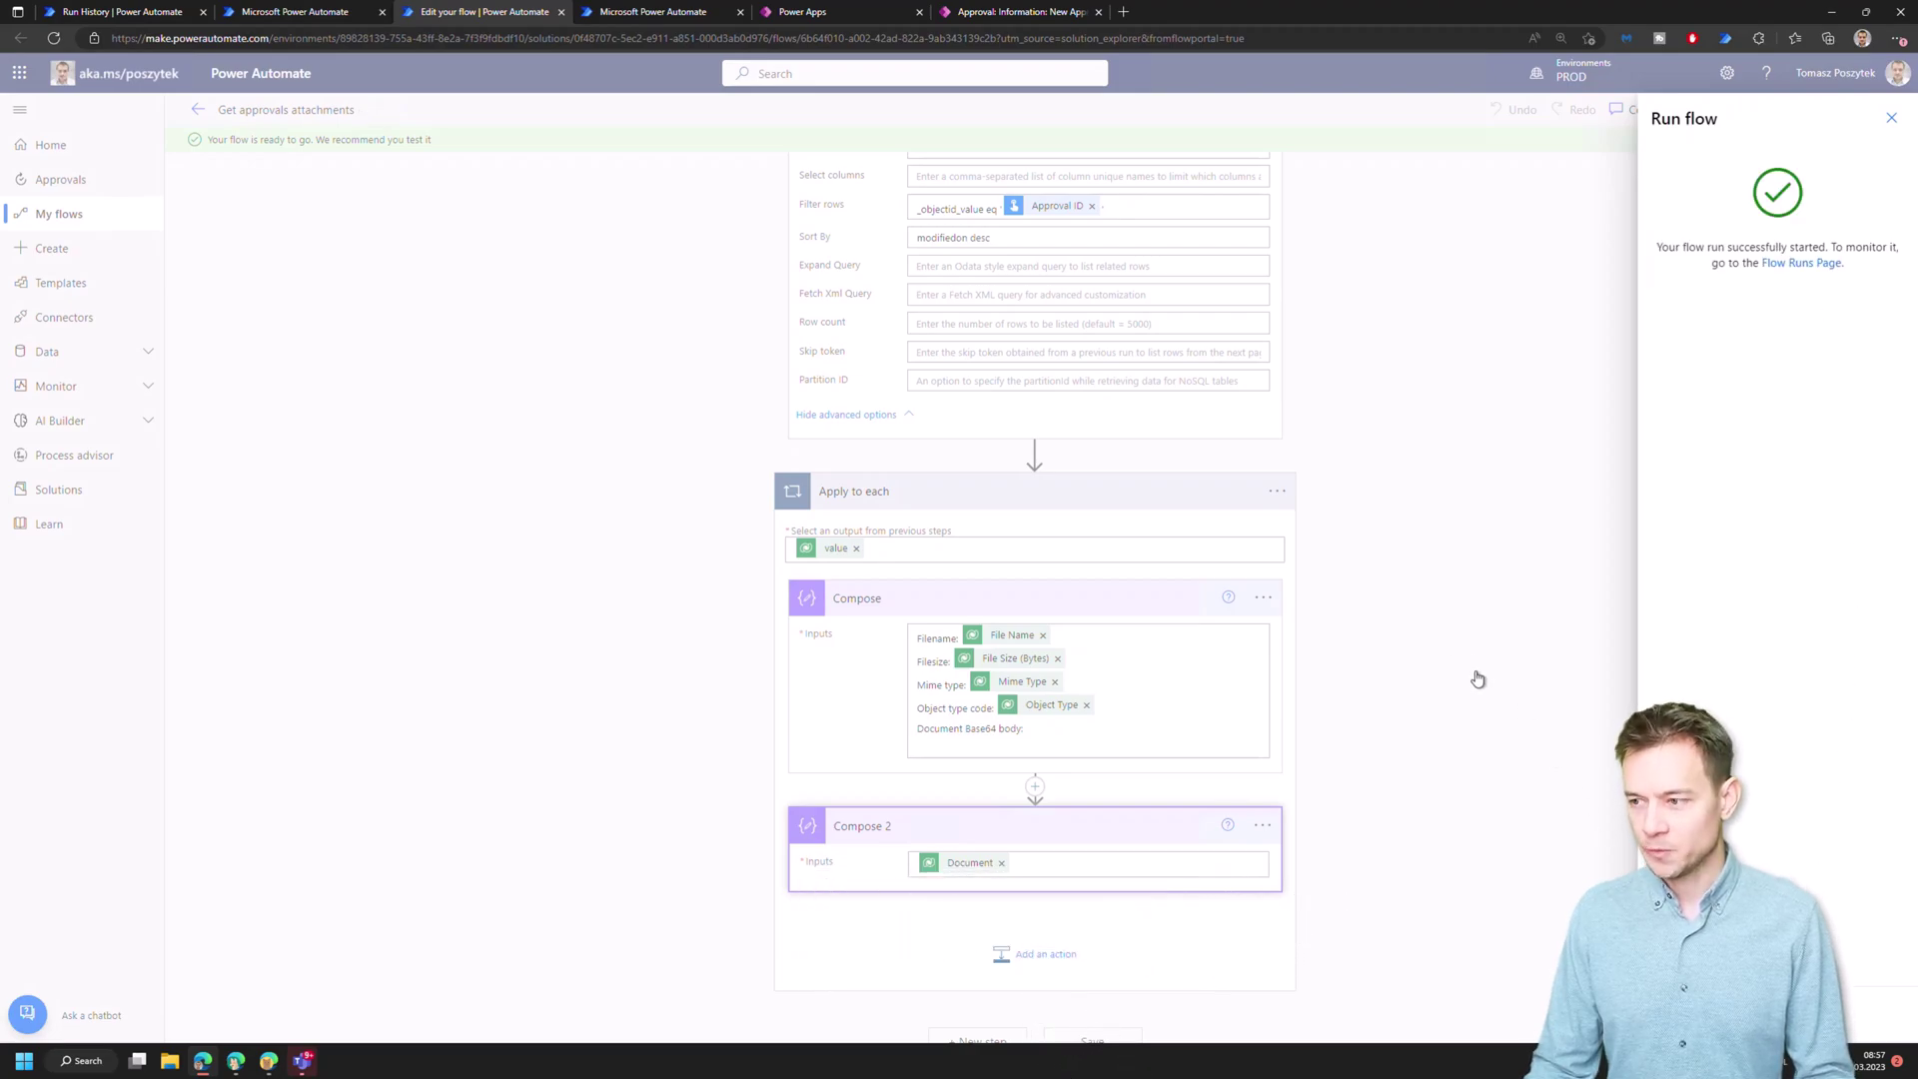
pyautogui.click(1688, 1009)
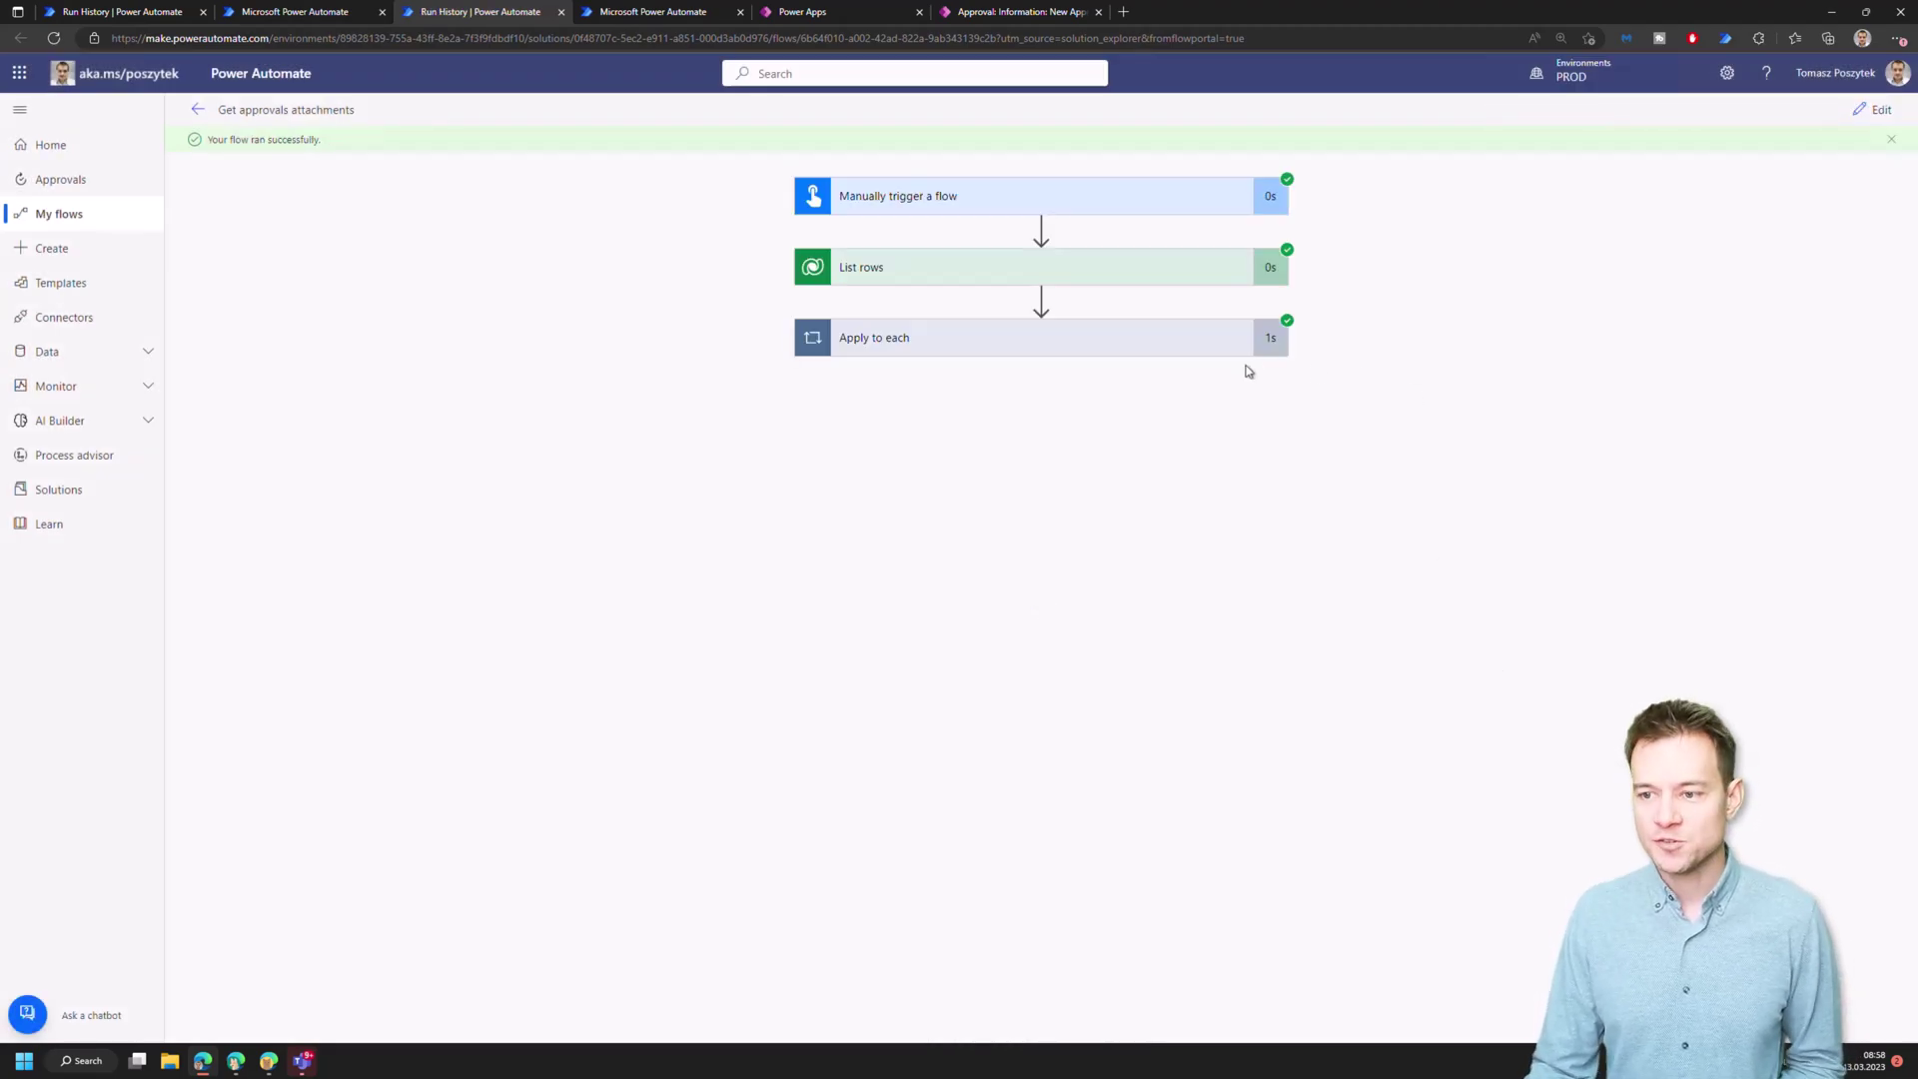
# - Review List rows outputs, then iteration 2 of 2's Compose 2 filename, size, MIME type and Base64 content
pyautogui.click(1144, 275)
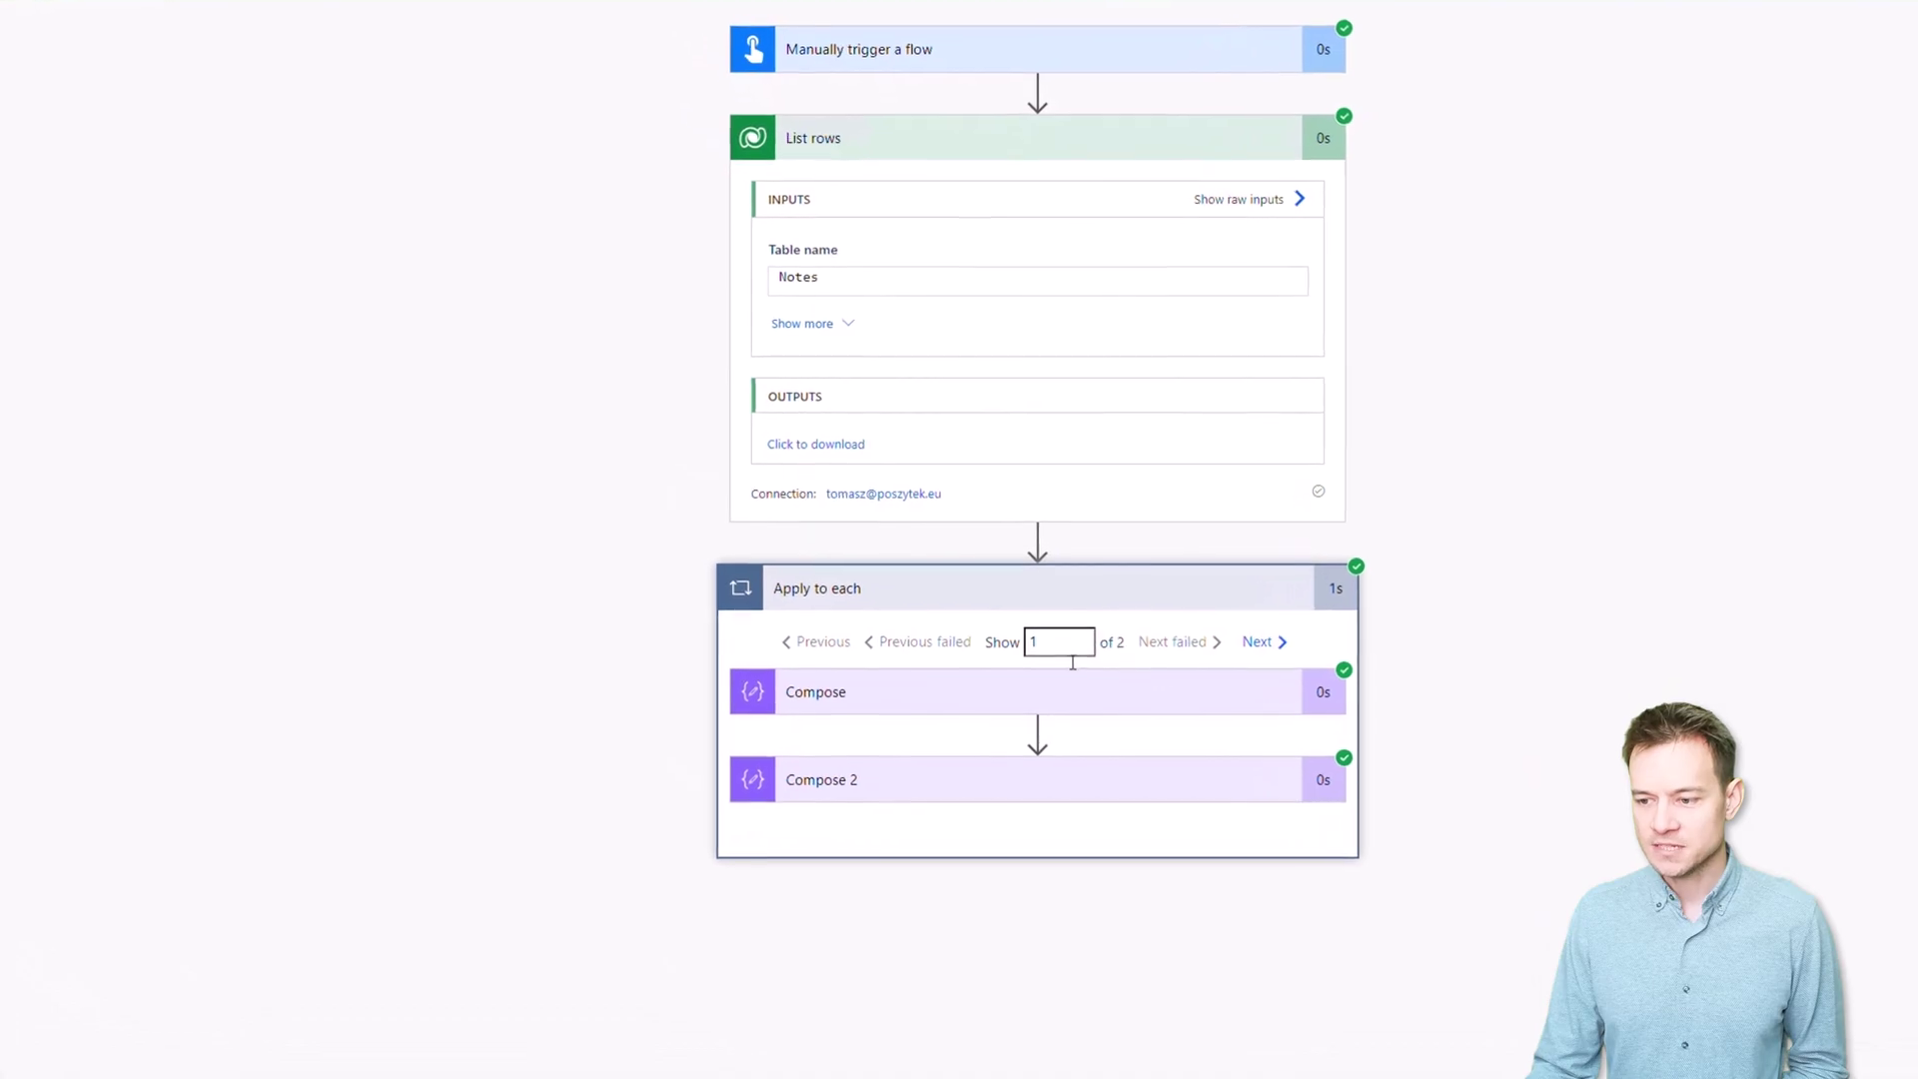
pyautogui.scroll(-2, 1528, 589)
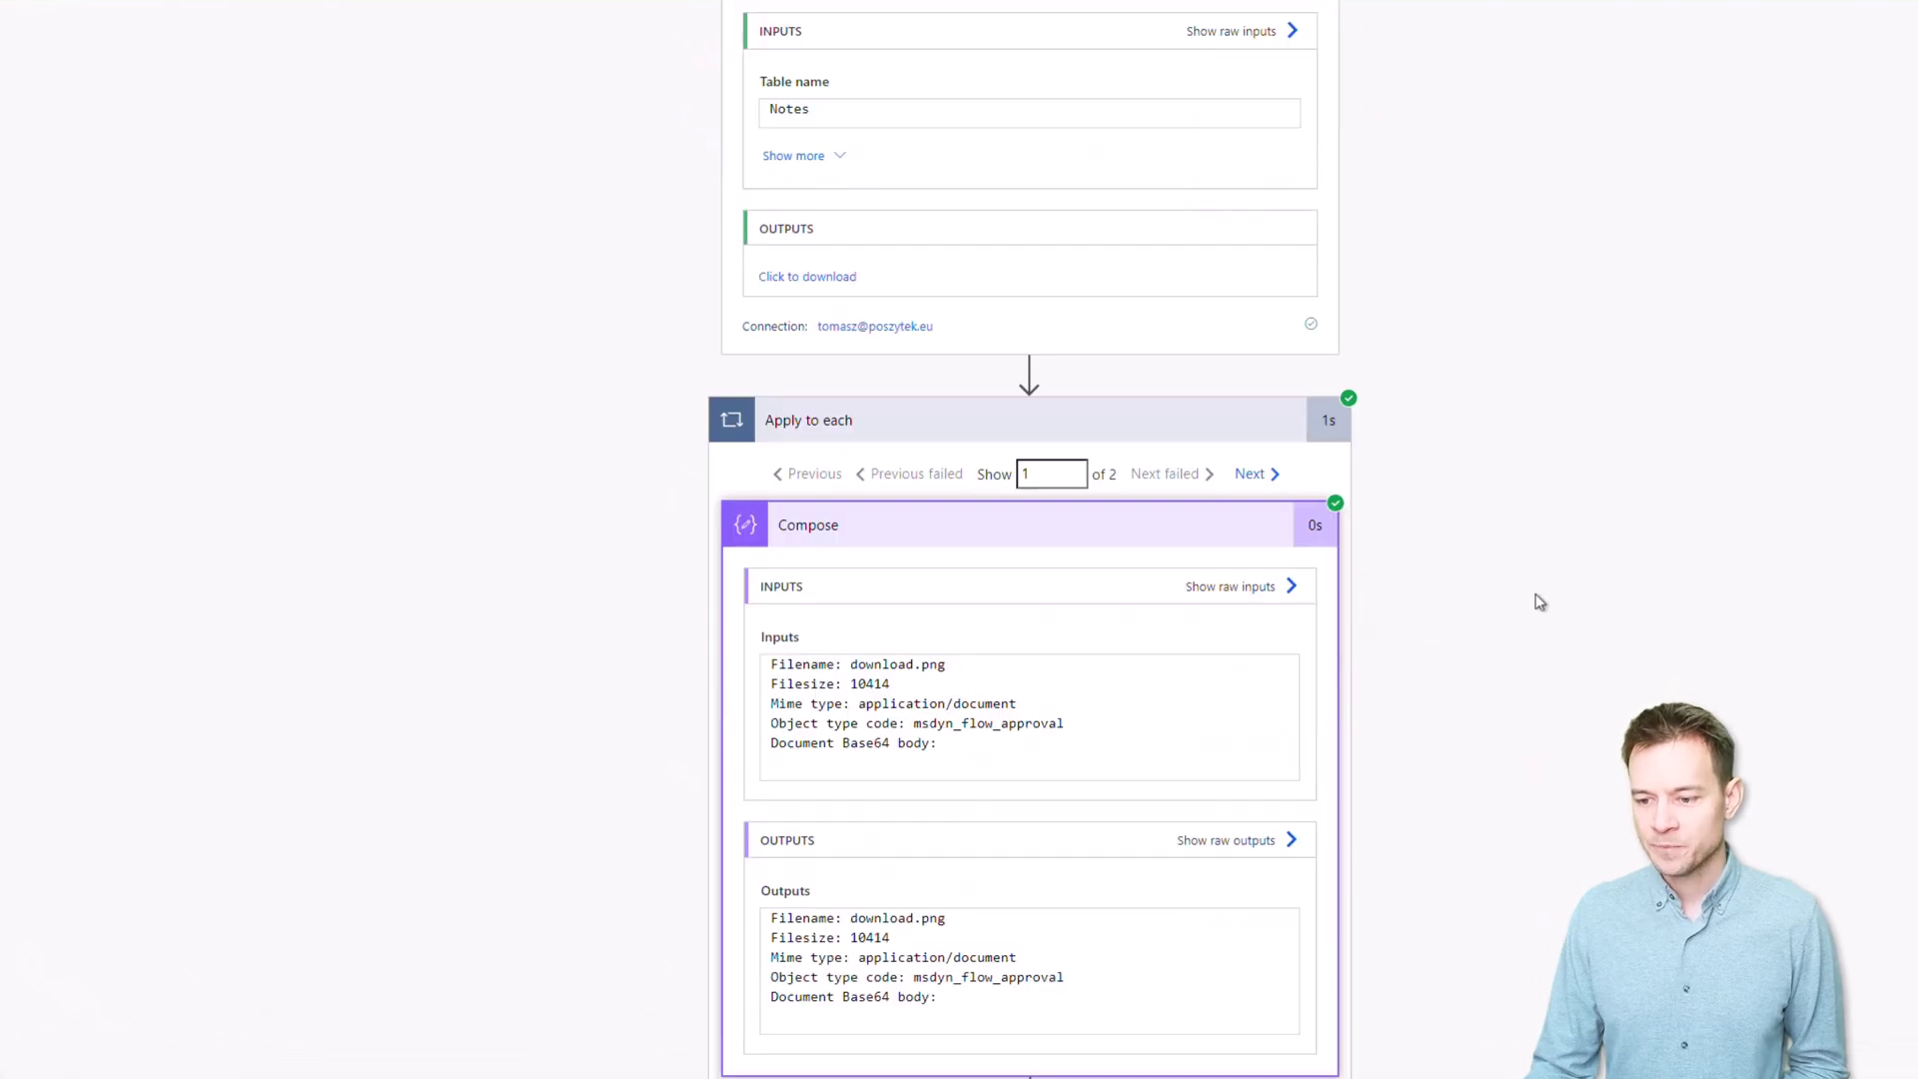
pyautogui.click(1248, 476)
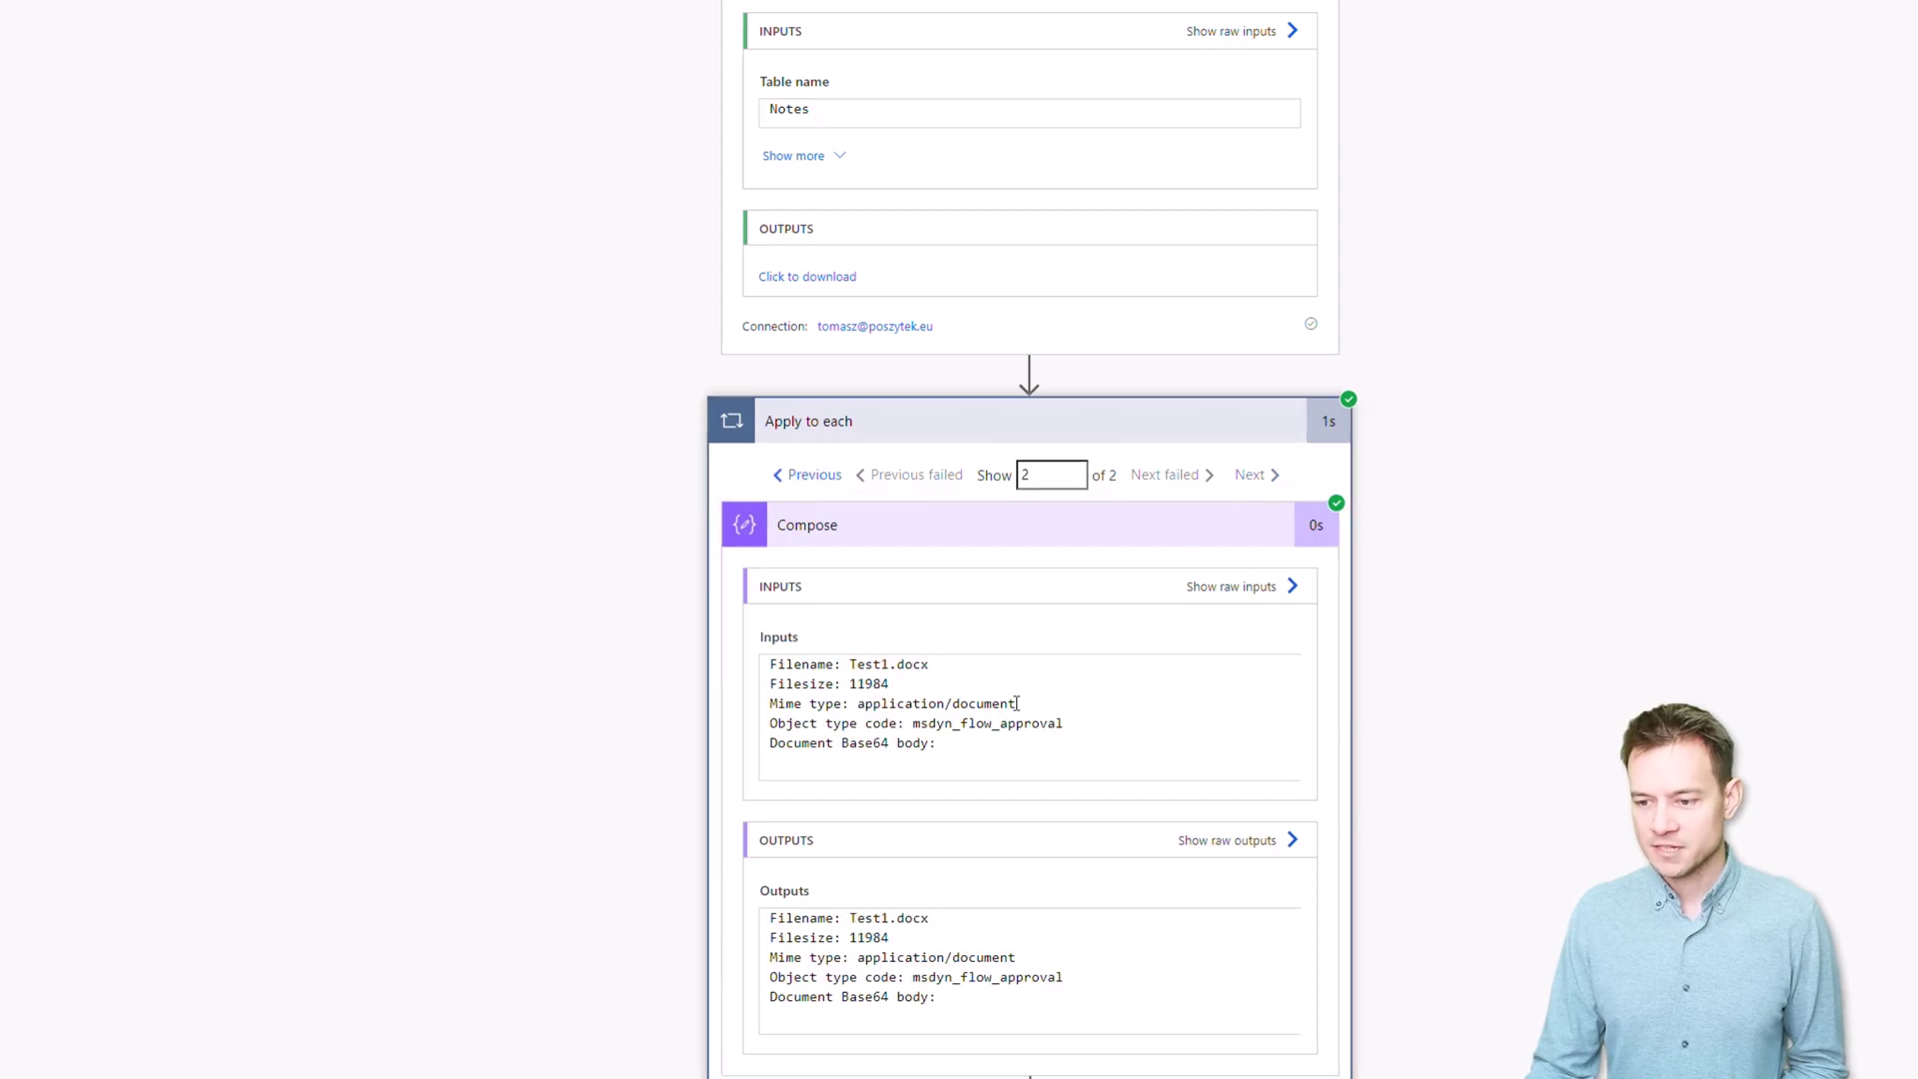
pyautogui.scroll(-2, 1452, 775)
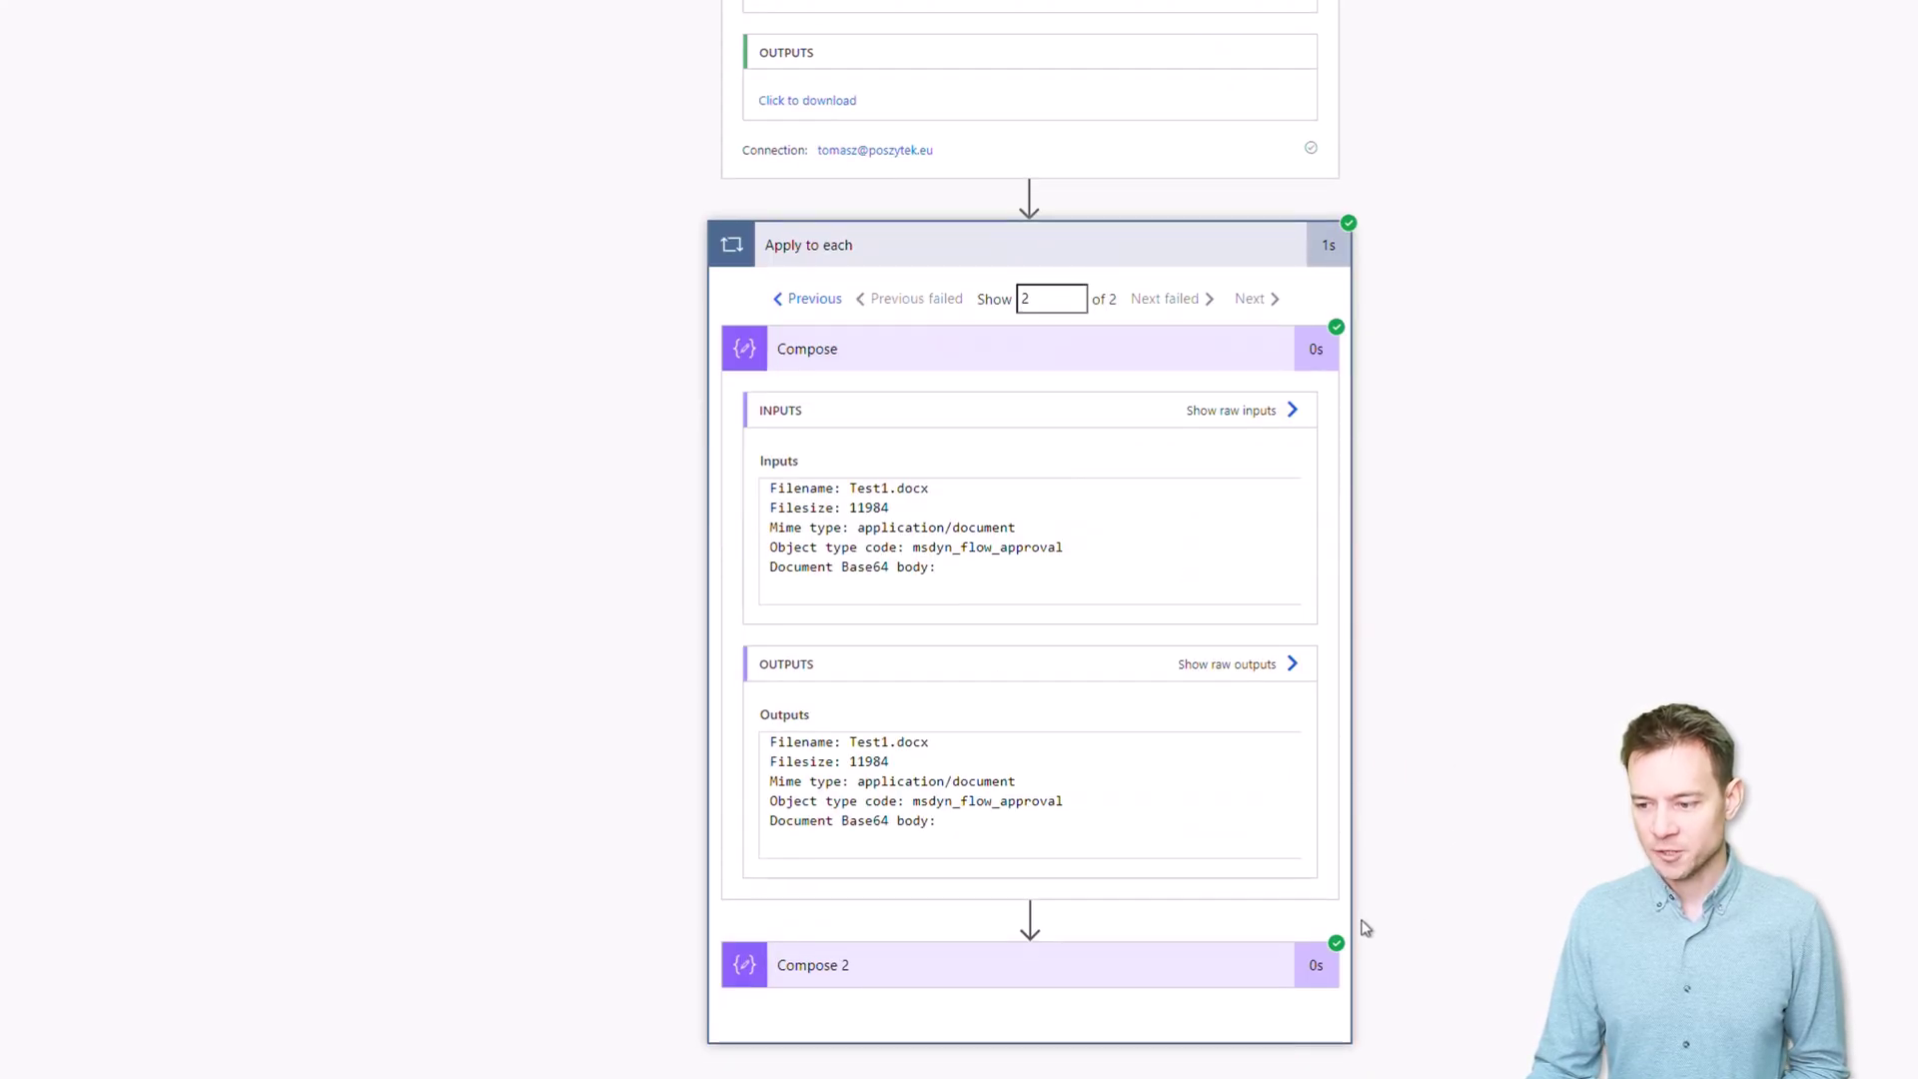
pyautogui.click(1208, 969)
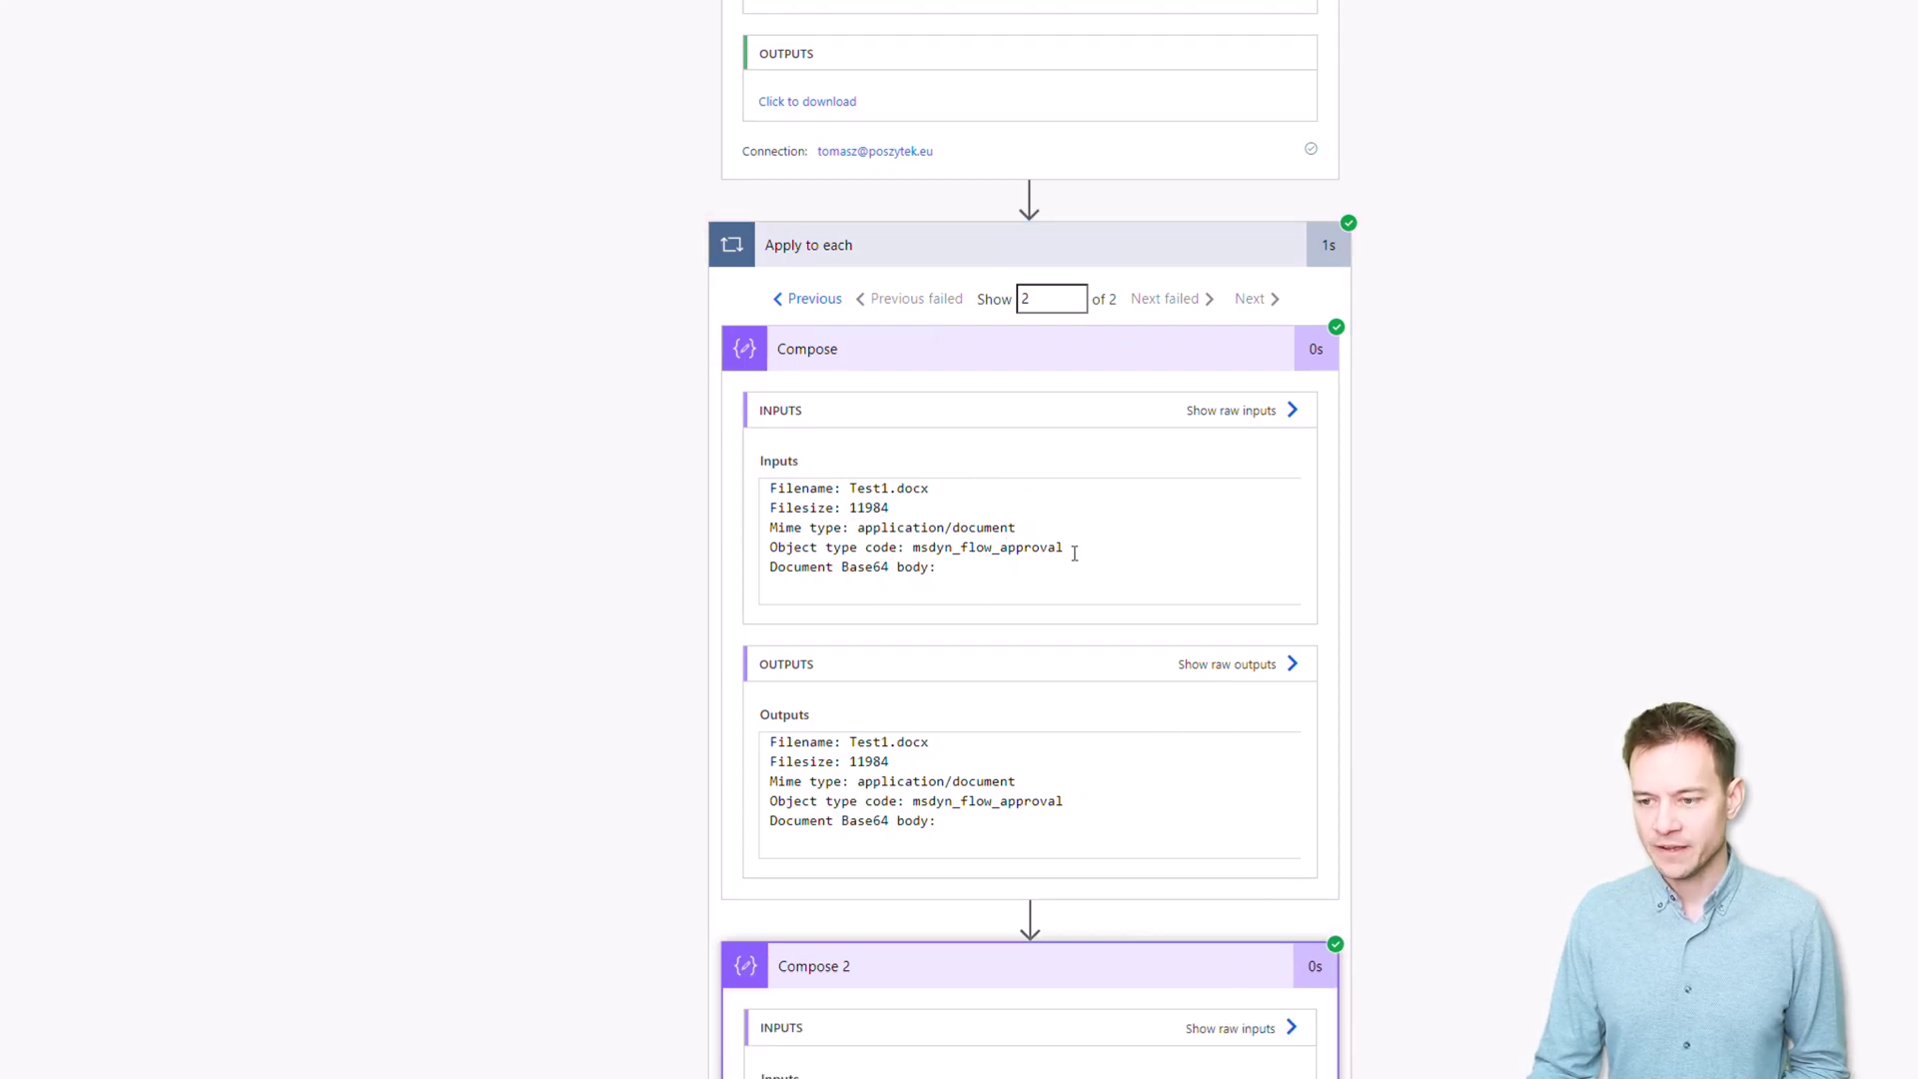
pyautogui.scroll(-4, 1459, 711)
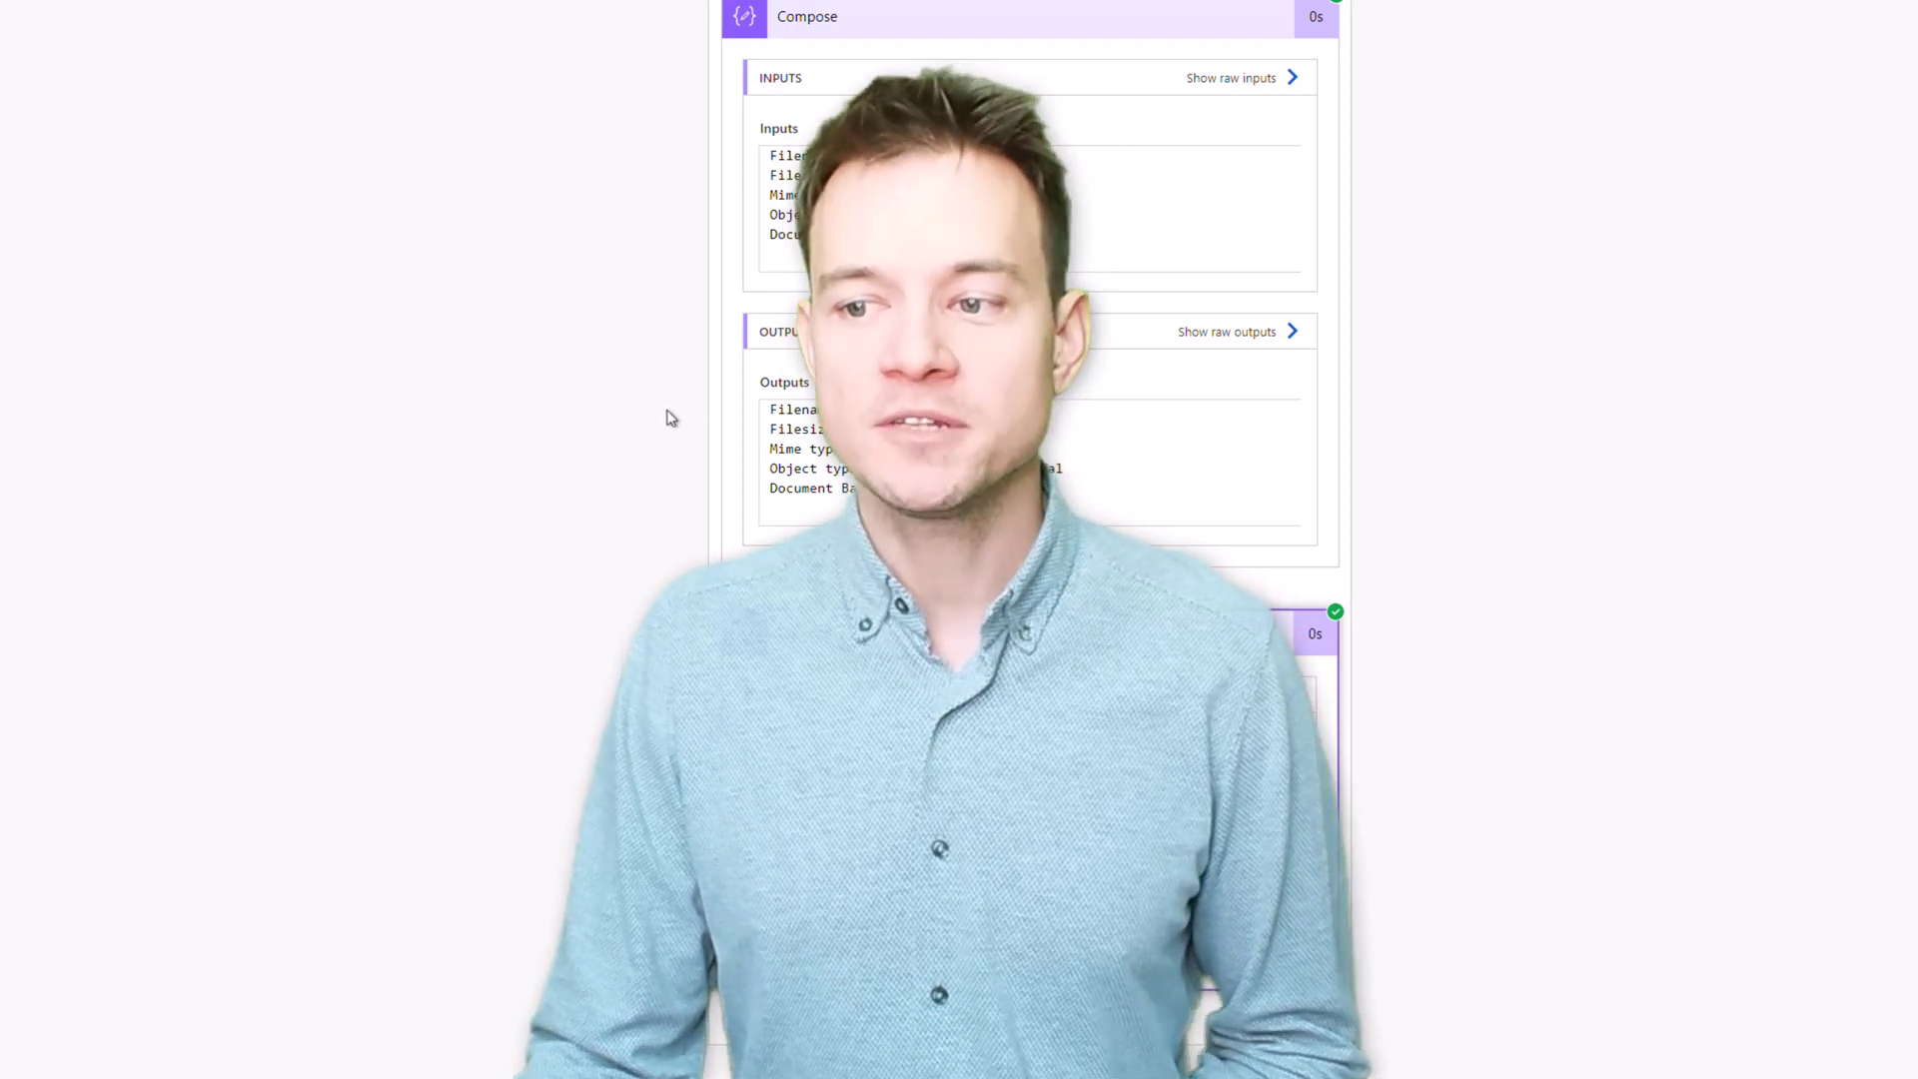
pyautogui.scroll(2, 668, 418)
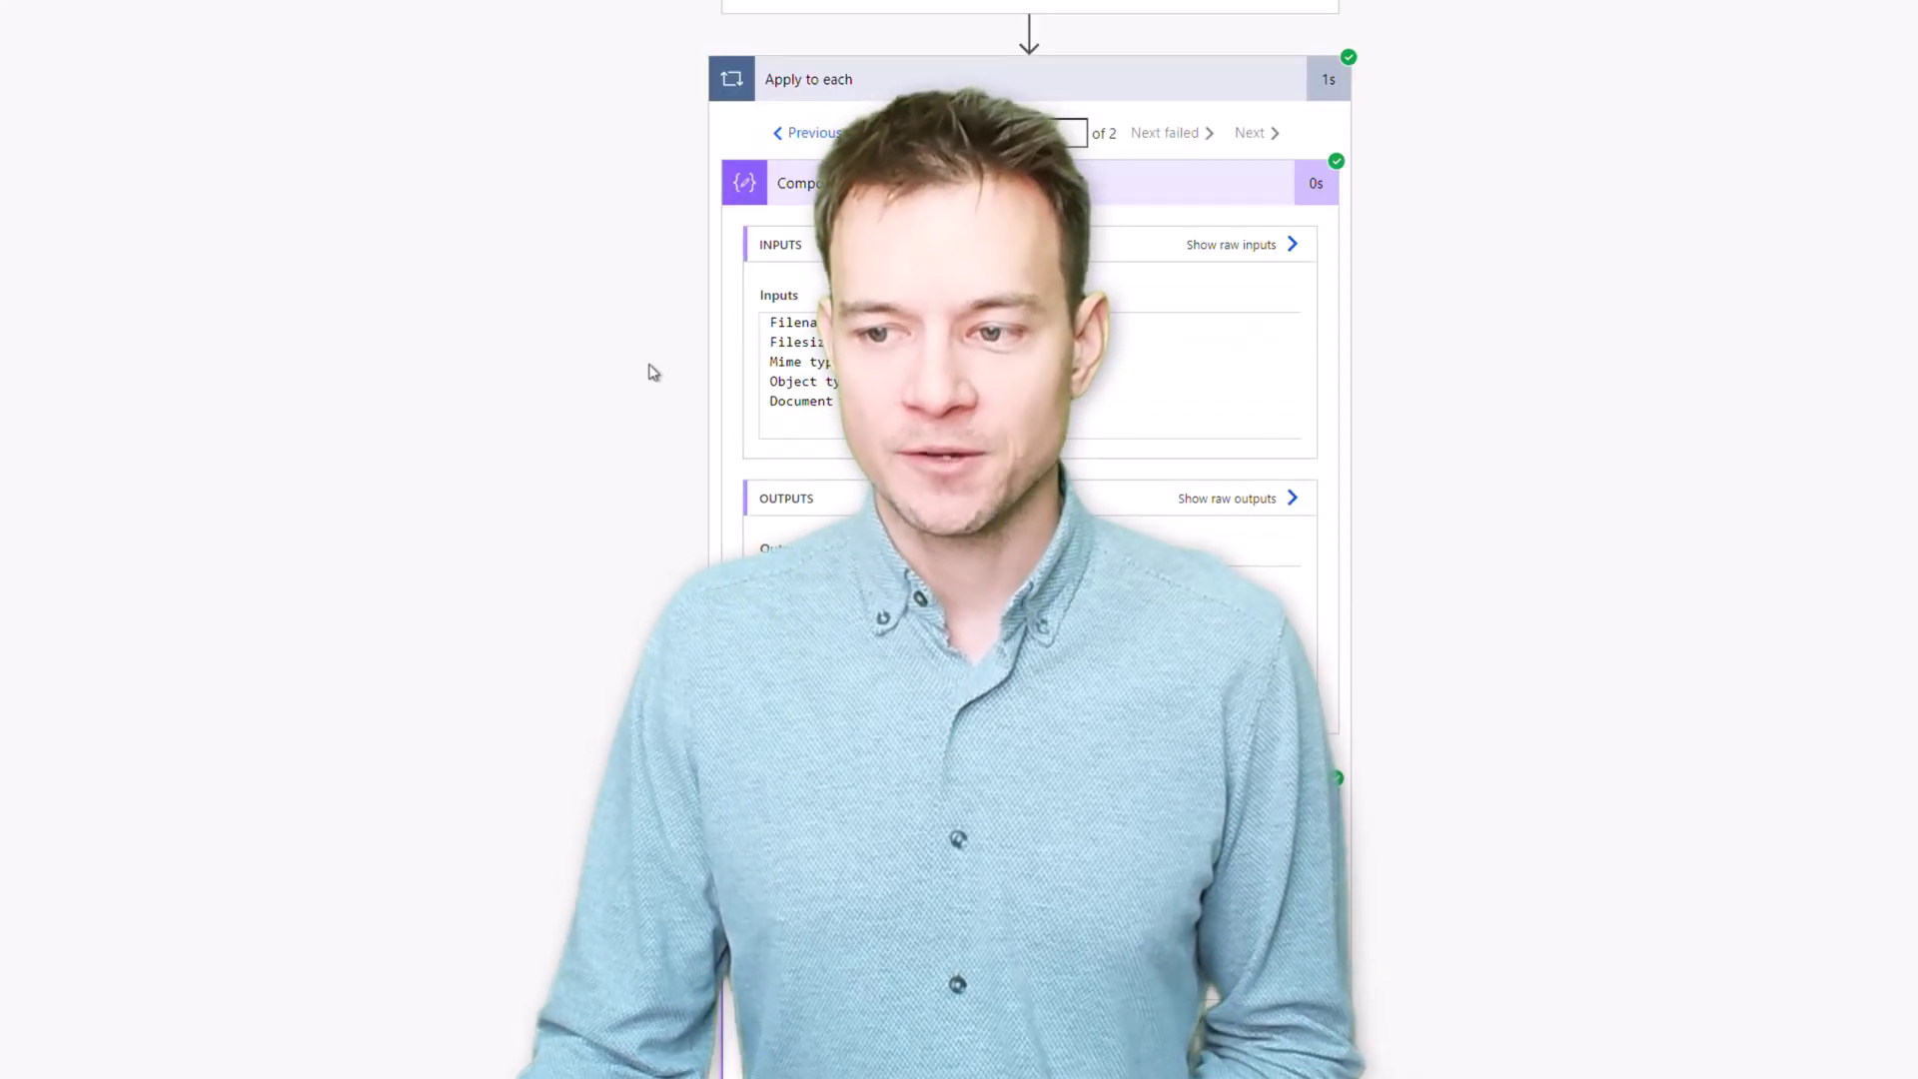